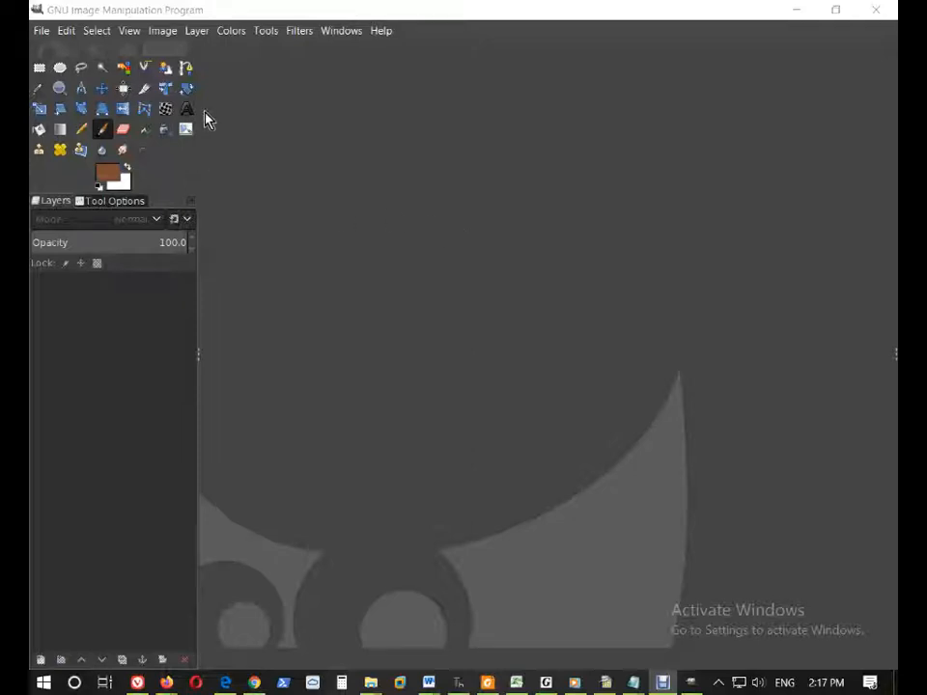
pyautogui.click(401, 238)
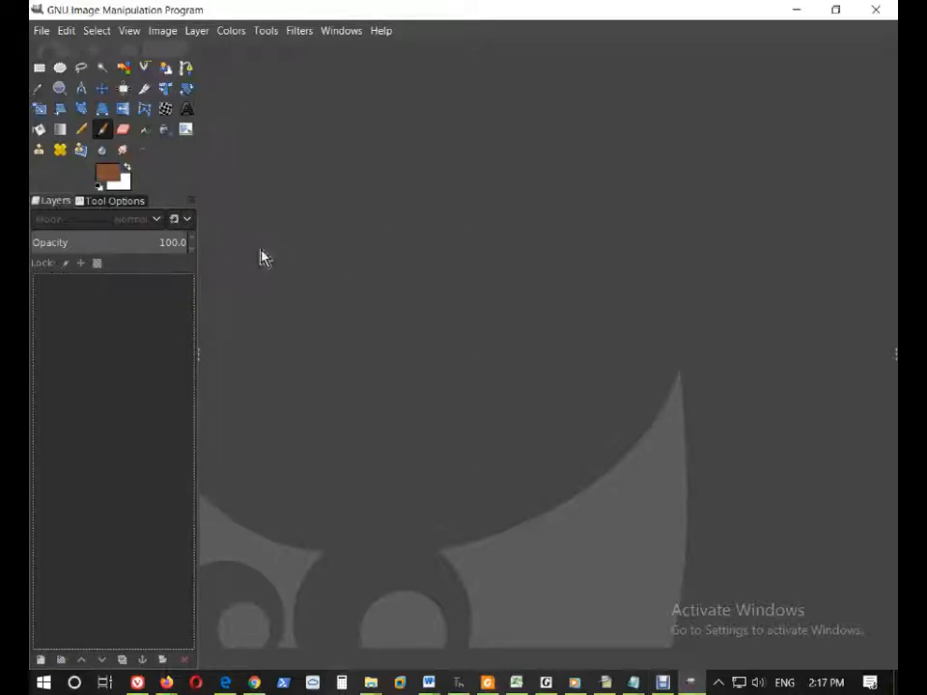
pyautogui.click(44, 32)
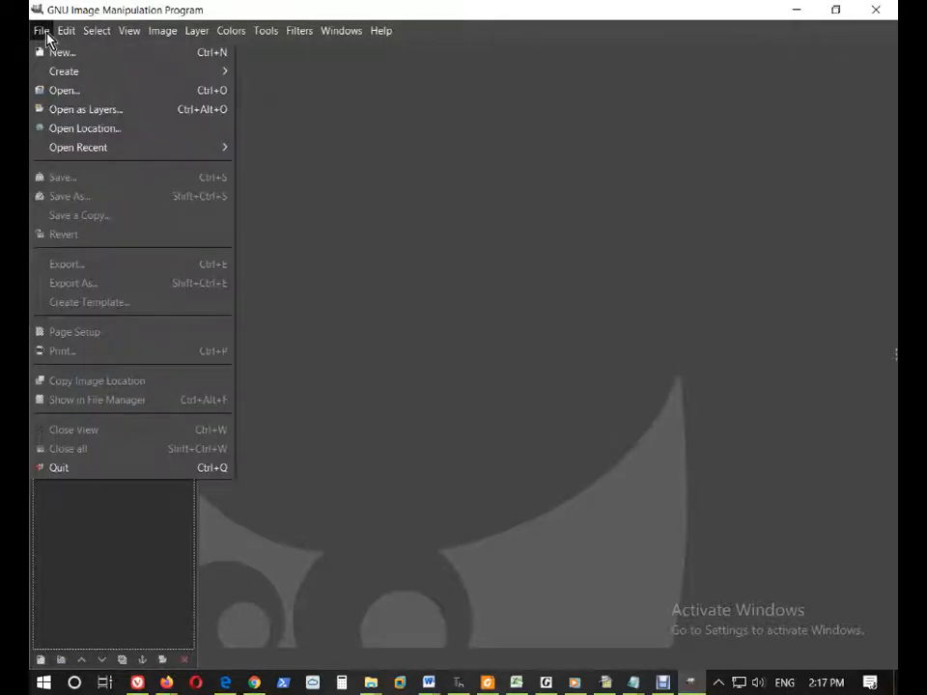
pyautogui.click(138, 92)
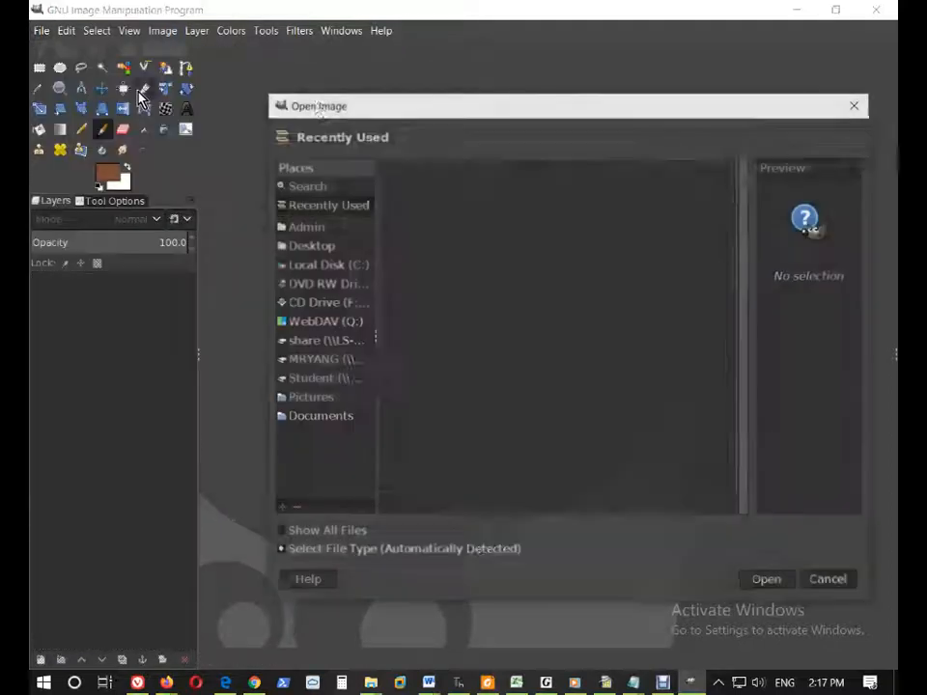
pyautogui.click(857, 104)
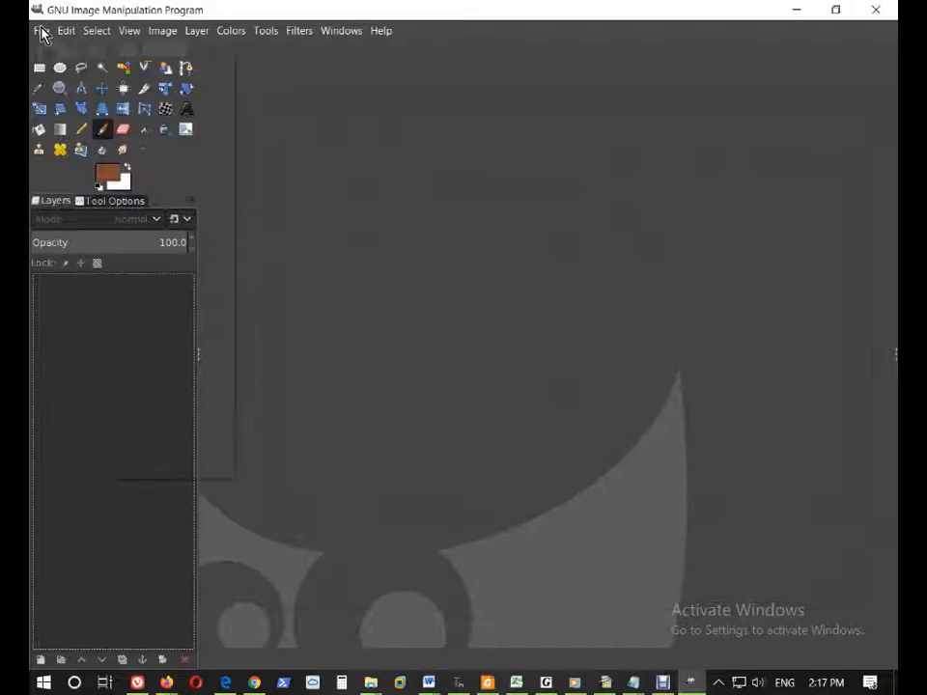
# Step: Create a new image from the 1024x768 template
pyautogui.click(40, 30)
pyautogui.click(105, 54)
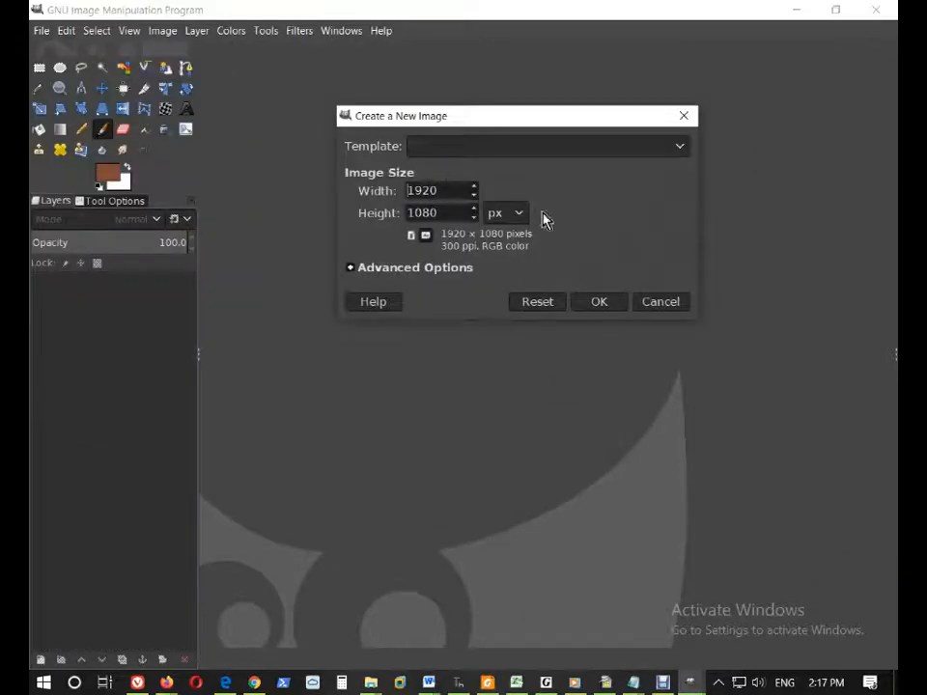
pyautogui.click(680, 150)
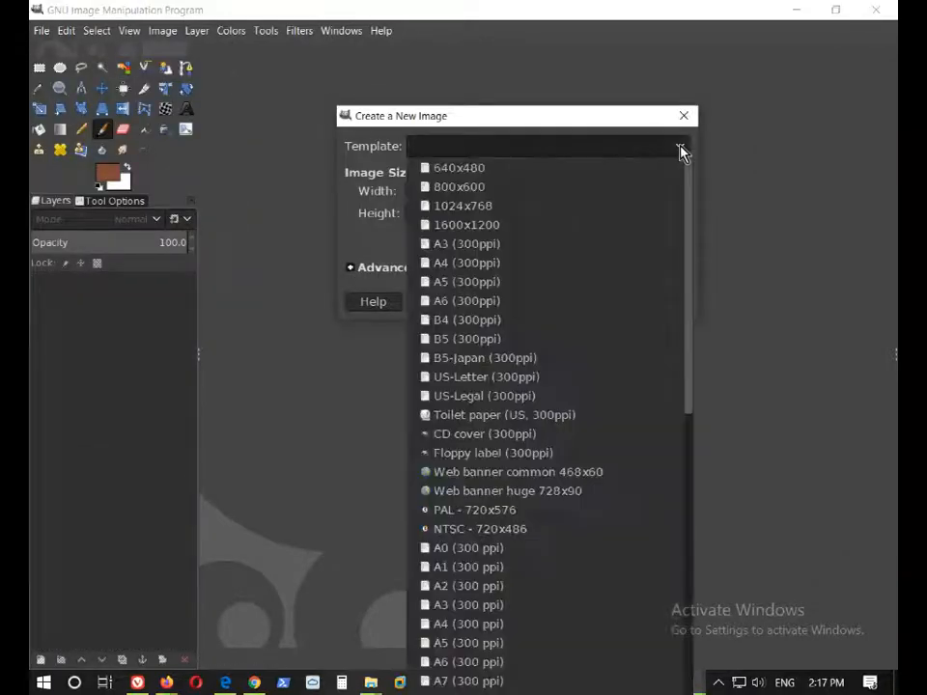
pyautogui.click(459, 207)
pyautogui.click(599, 304)
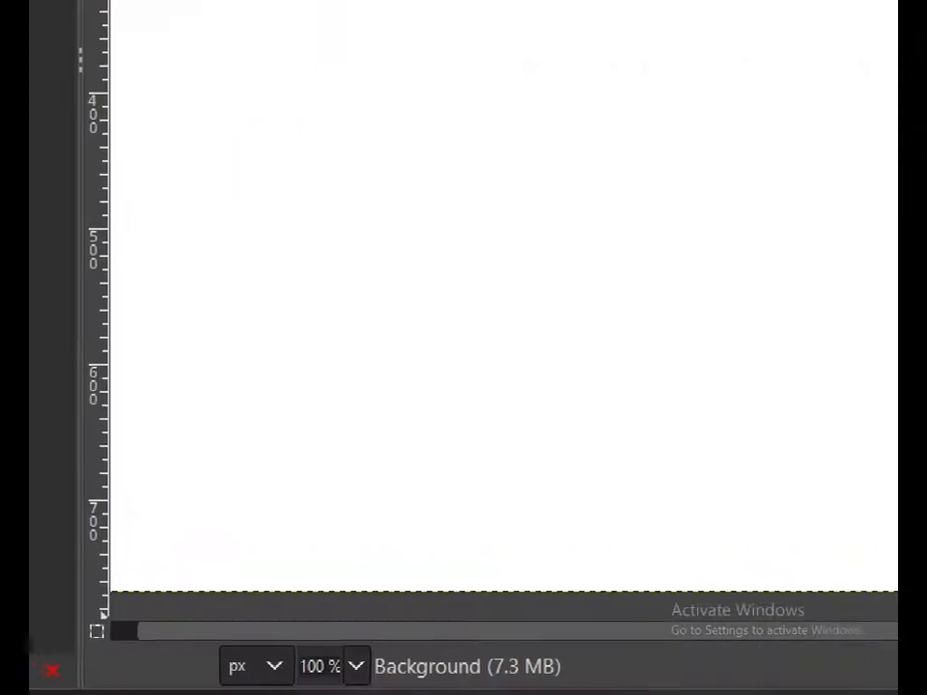
# Step: Examine the blank canvas at several magnifications, finishing at 100%
pyautogui.moveTo(354, 595)
pyautogui.mouseDown()
pyautogui.moveTo(324, 676)
pyautogui.moveTo(287, 629)
pyautogui.mouseUp()
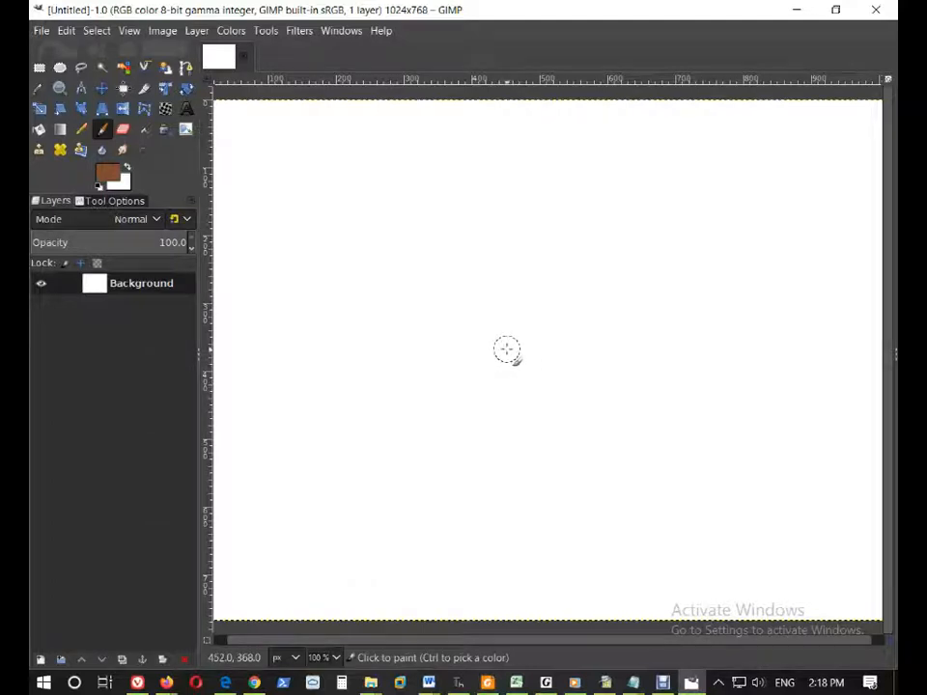
pyautogui.scroll(-8, 507, 350)
pyautogui.scroll(15, 507, 349)
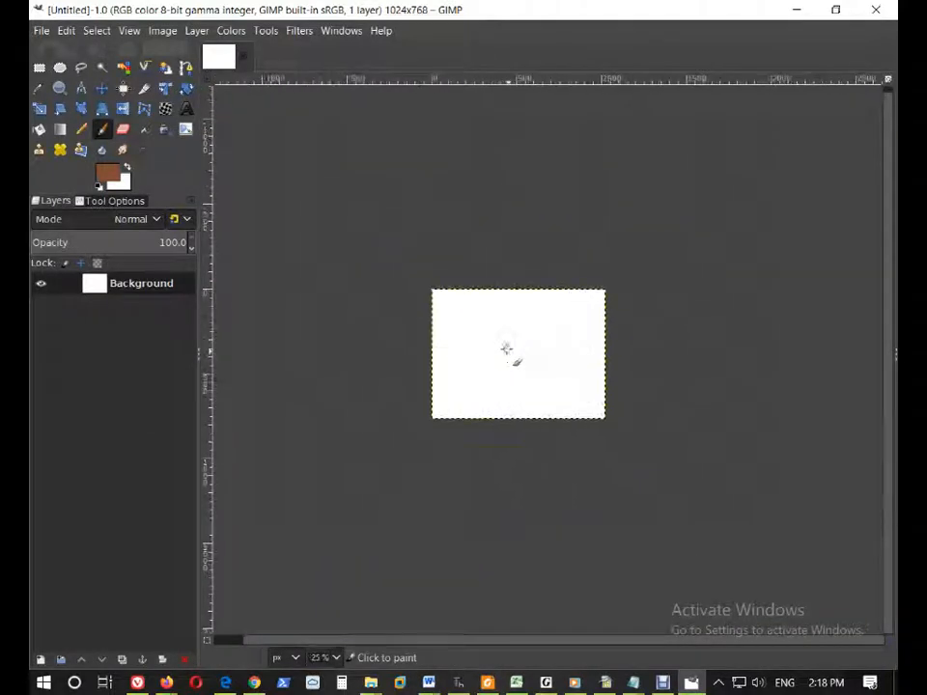
pyautogui.scroll(-2, 507, 350)
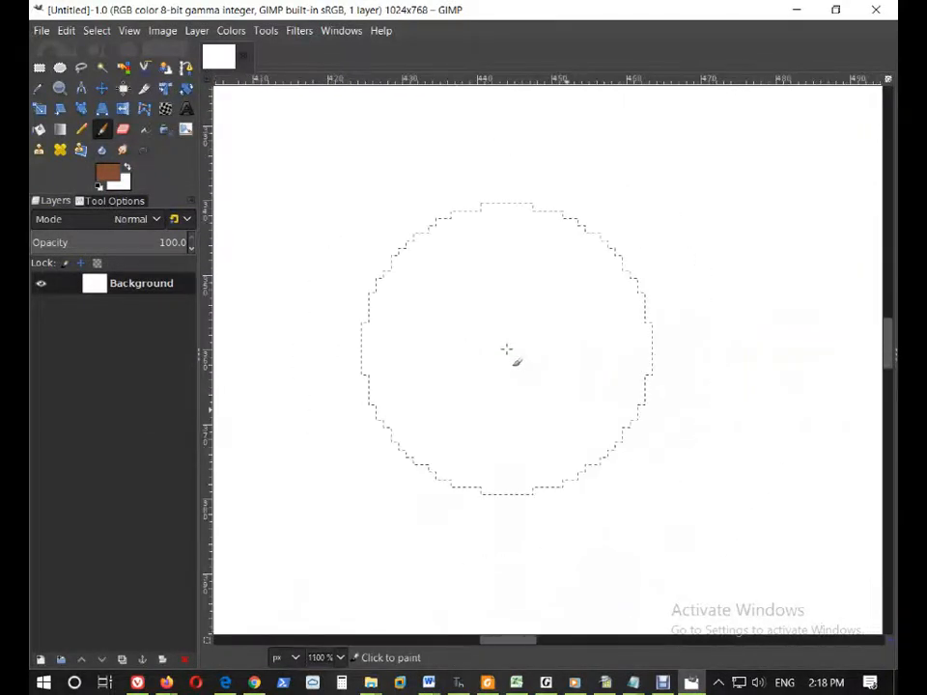
pyautogui.scroll(-8, 507, 349)
pyautogui.scroll(1, 507, 349)
pyautogui.scroll(-4, 507, 349)
pyautogui.scroll(2, 507, 350)
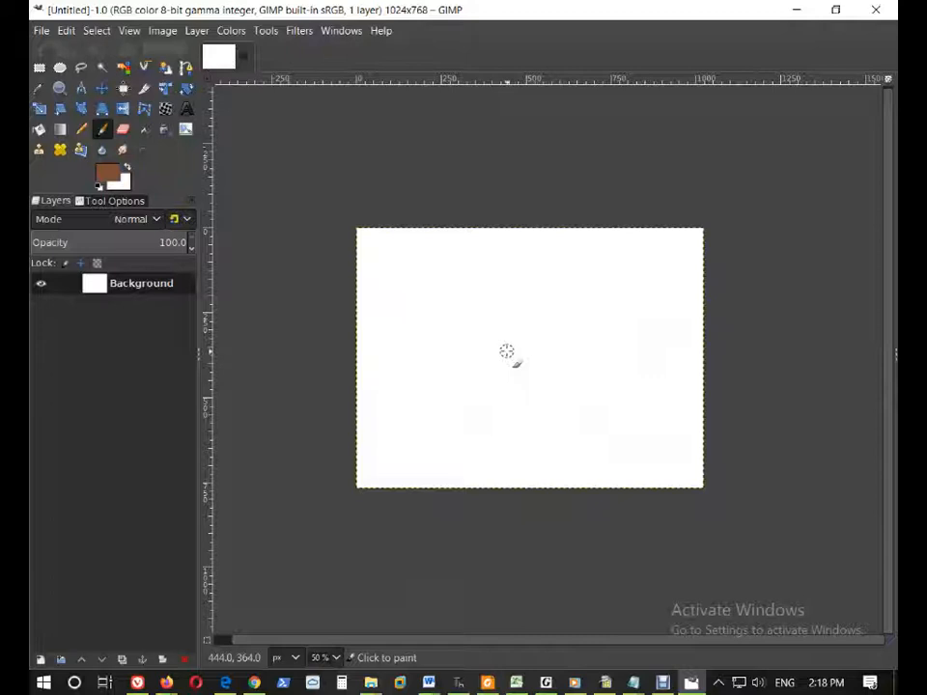
pyautogui.scroll(1, 494, 371)
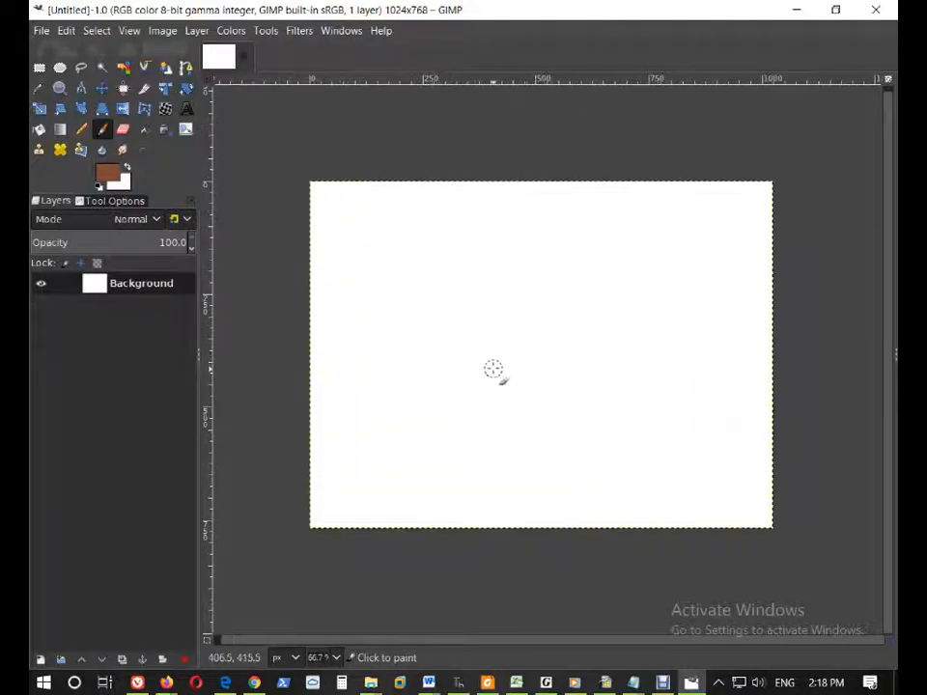
pyautogui.scroll(1, 492, 368)
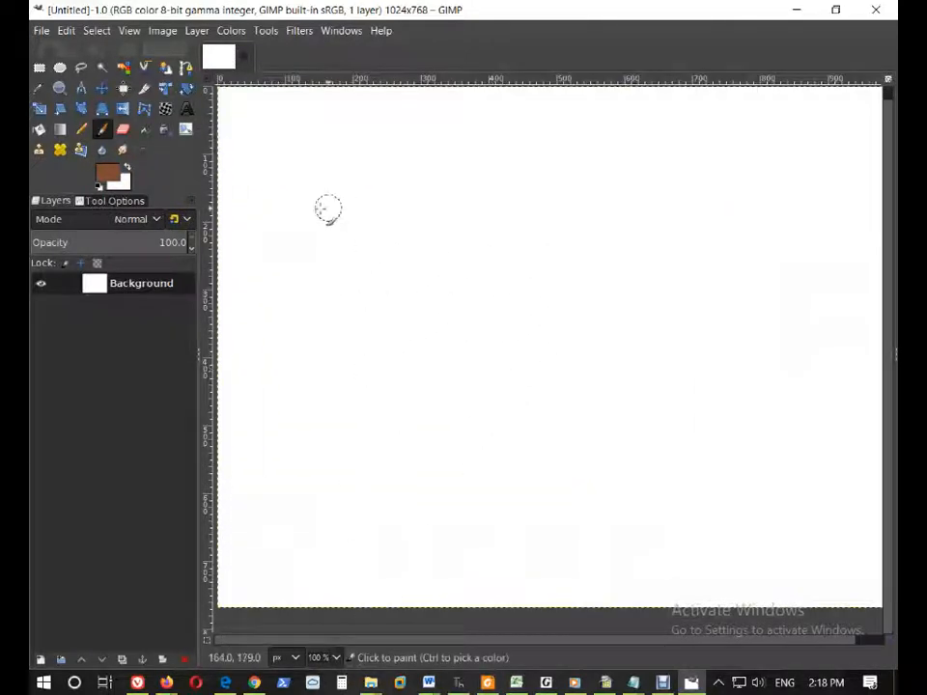
# Step: Paint a wavy brown stroke across the upper canvas with the Paintbrush and a second one below it with the Pencil
pyautogui.click(101, 133)
pyautogui.moveTo(257, 162); pyautogui.dragTo(606, 174)
pyautogui.moveTo(262, 226)
pyautogui.mouseDown()
pyautogui.moveTo(486, 247)
pyautogui.moveTo(628, 235)
pyautogui.mouseUp()
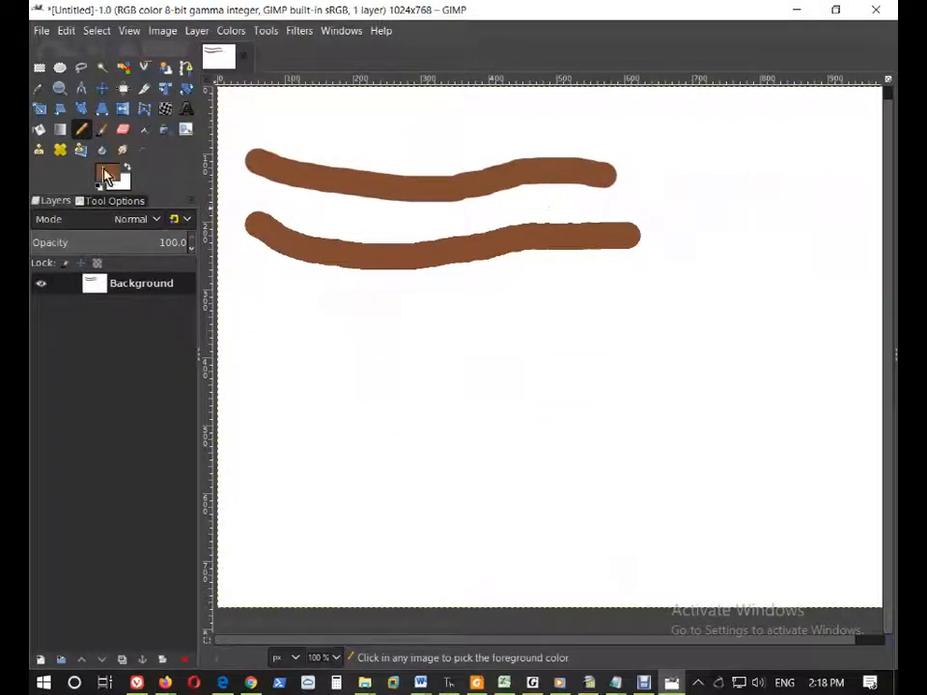
# Step: Set the foreground color to red (ff0000) and draw a wavy Pencil stroke below the brown ones
pyautogui.click(106, 175)
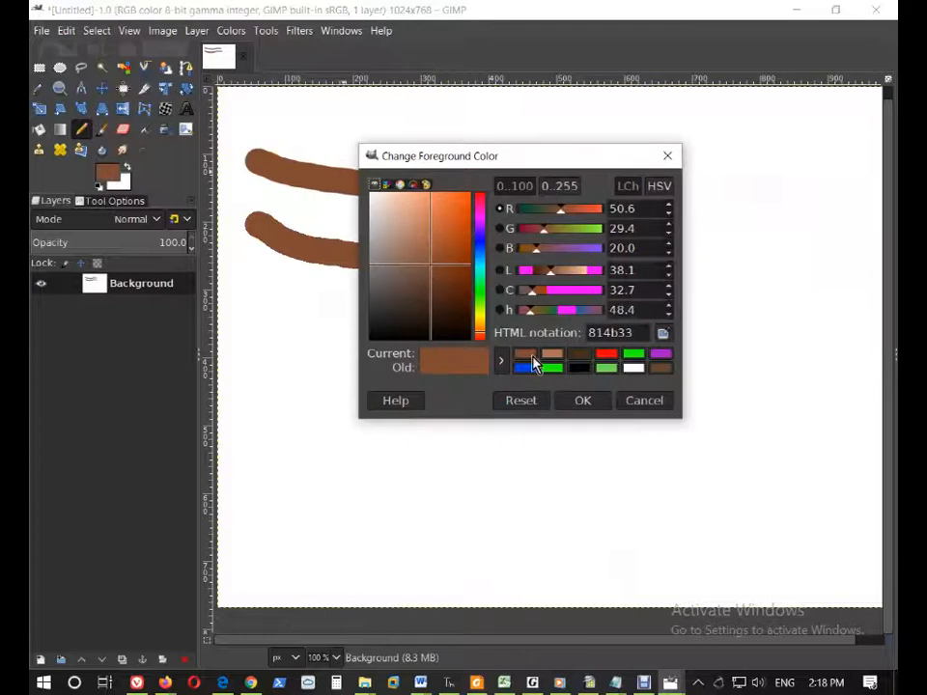
pyautogui.click(604, 354)
pyautogui.click(586, 401)
pyautogui.moveTo(733, 275)
pyautogui.mouseDown()
pyautogui.moveTo(646, 287)
pyautogui.moveTo(465, 311)
pyautogui.mouseUp()
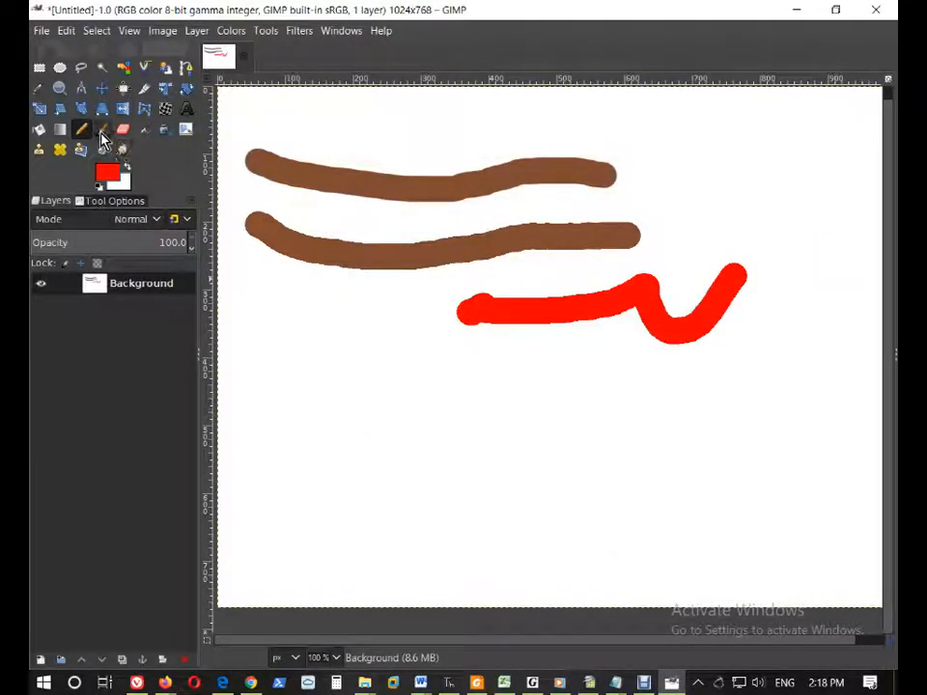
# Step: Change the foreground color to bright green and paint a C-shaped Paintbrush stroke in the lower-left area of the canvas
pyautogui.click(101, 128)
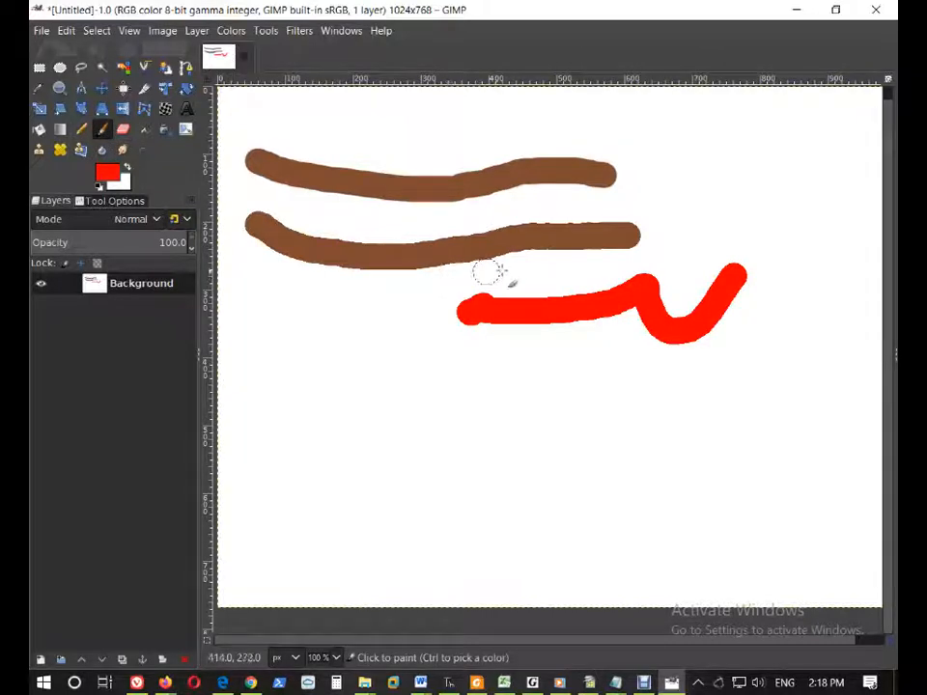
pyautogui.press('ctrl')
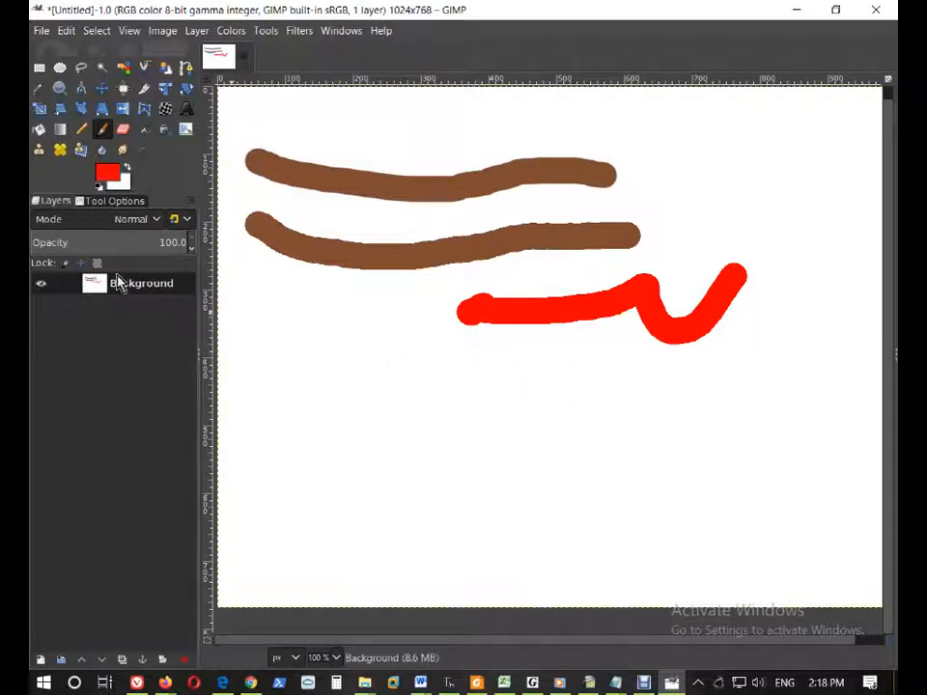
pyautogui.click(109, 176)
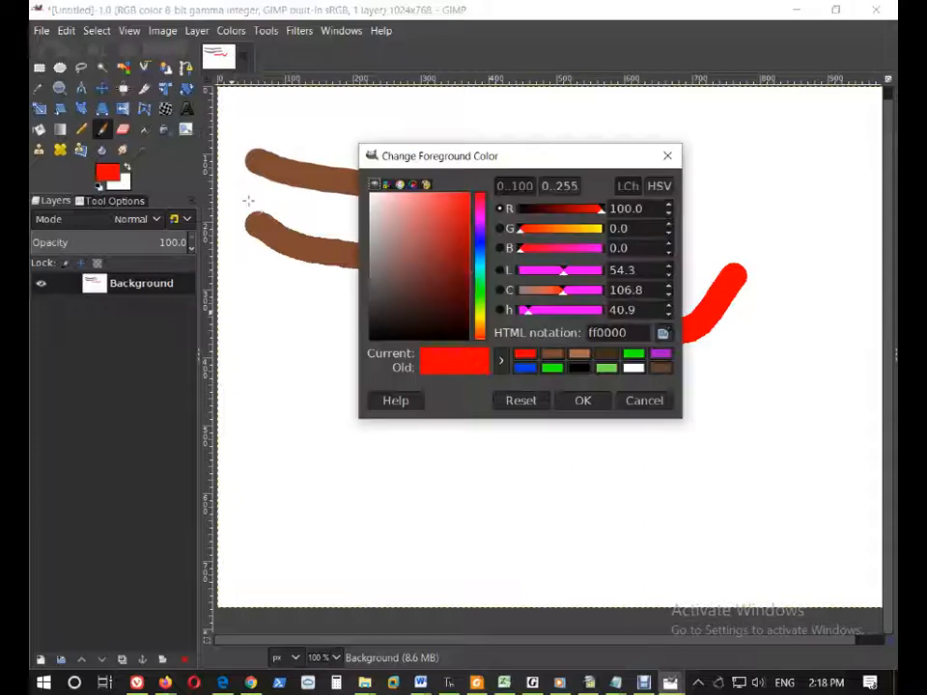
pyautogui.click(546, 374)
pyautogui.moveTo(393, 489)
pyautogui.mouseDown()
pyautogui.moveTo(304, 442)
pyautogui.moveTo(279, 329)
pyautogui.moveTo(336, 333)
pyautogui.mouseUp()
pyautogui.click(579, 400)
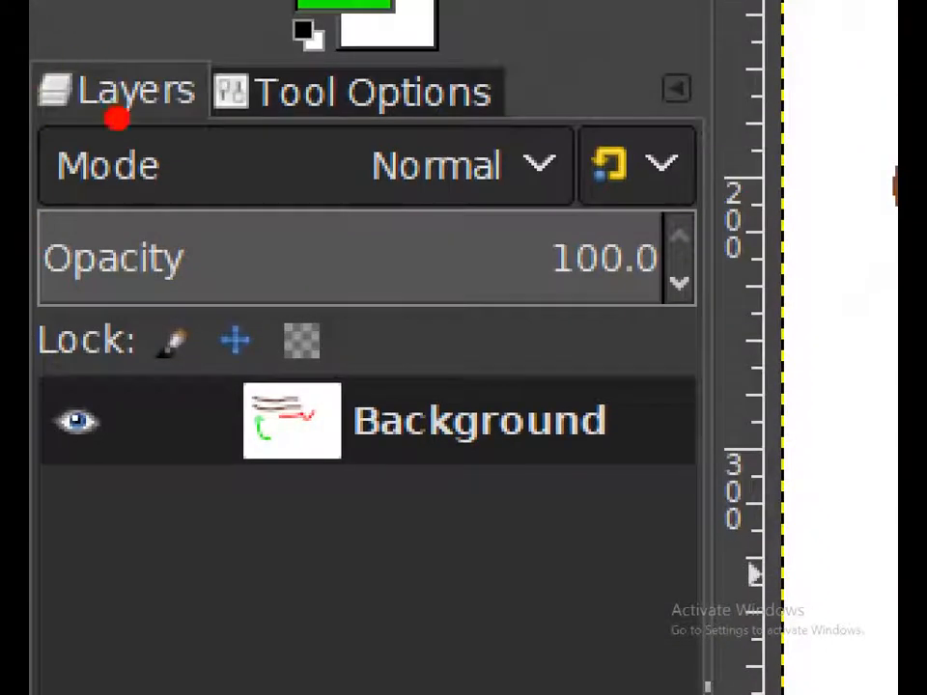
pyautogui.moveTo(89, 94); pyautogui.dragTo(200, 95)
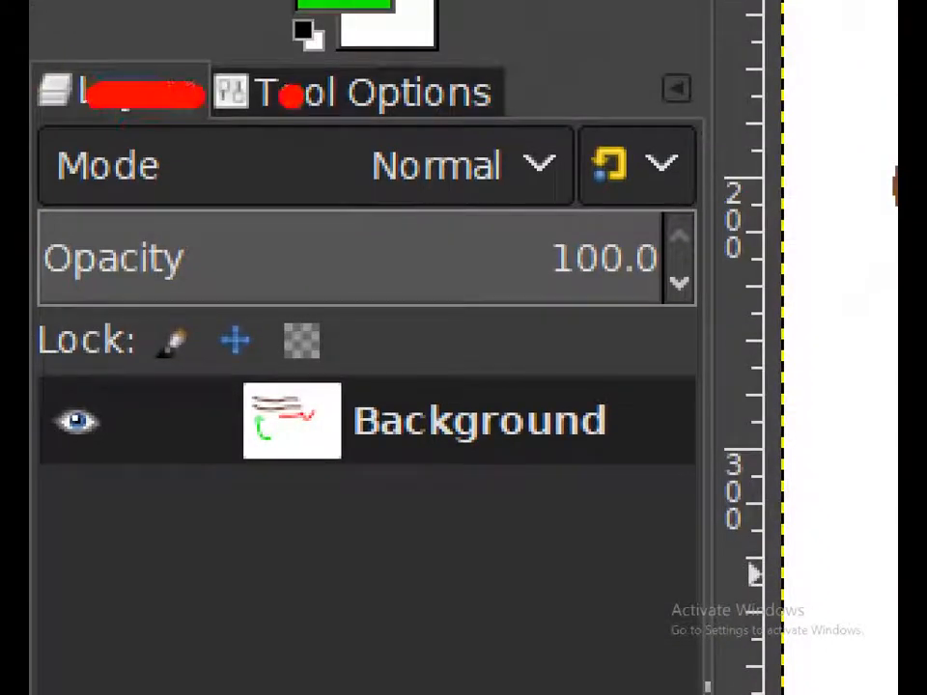
pyautogui.moveTo(263, 85); pyautogui.dragTo(488, 93)
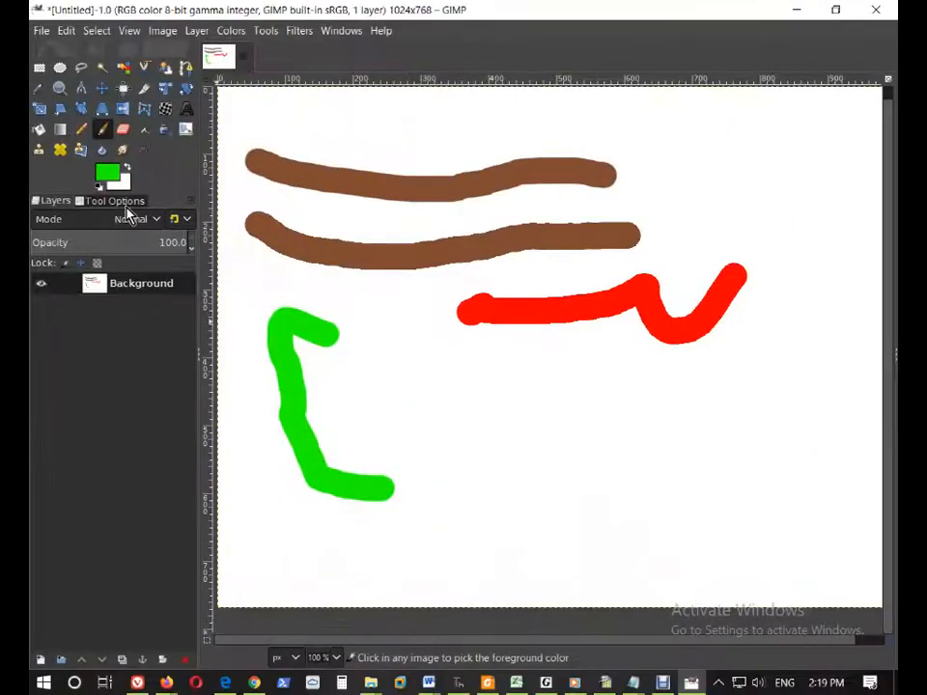
# Step: Collapse the Paintbrush's dynamics options and choose the 2. Hardness 075 brush
pyautogui.click(126, 204)
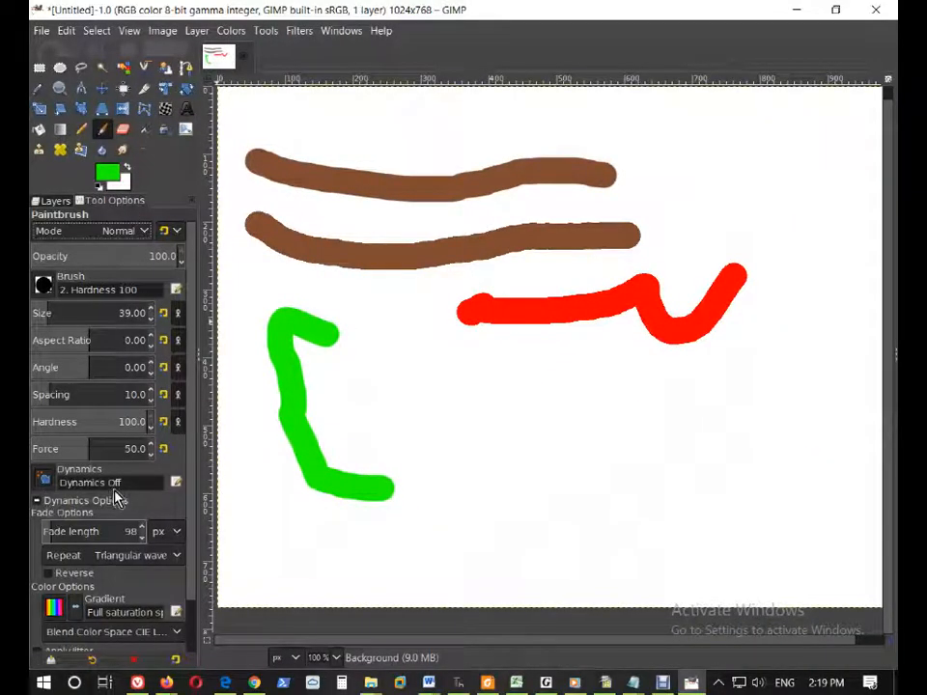
pyautogui.click(37, 501)
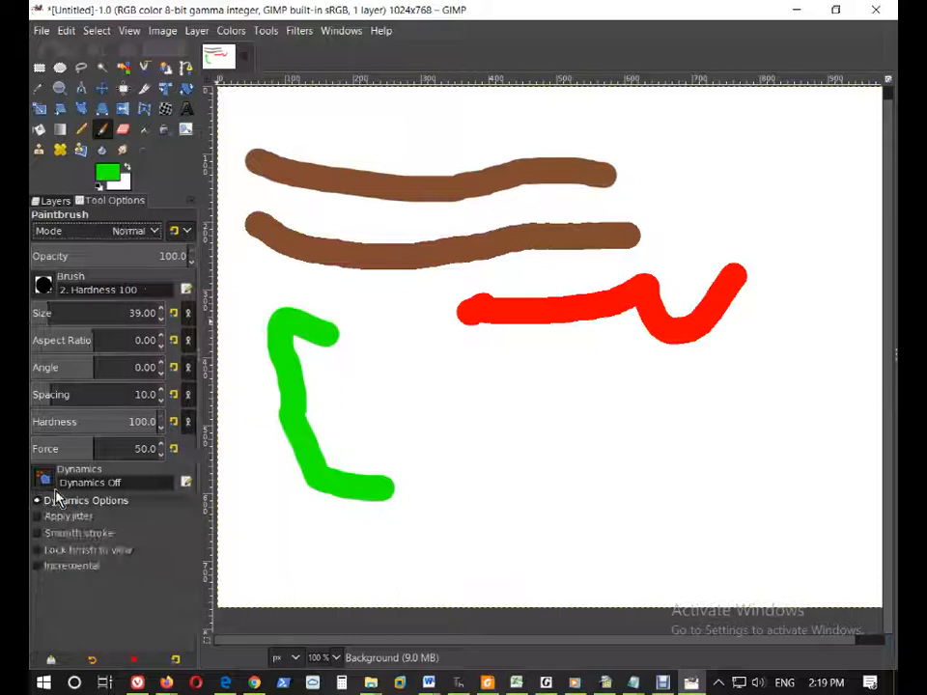
pyautogui.click(44, 285)
pyautogui.click(79, 331)
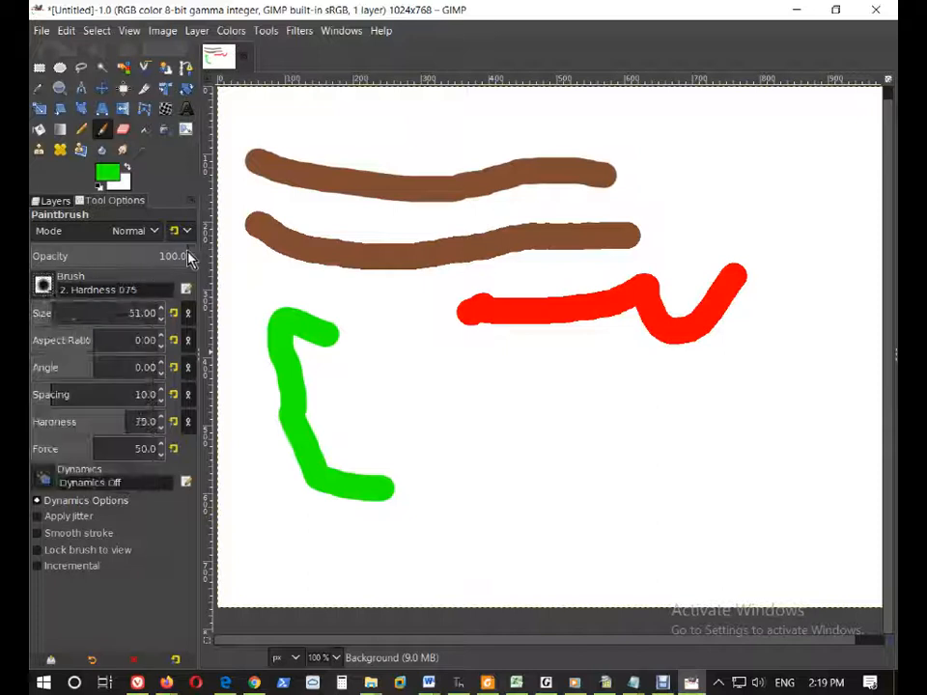
pyautogui.click(50, 292)
pyautogui.click(50, 292)
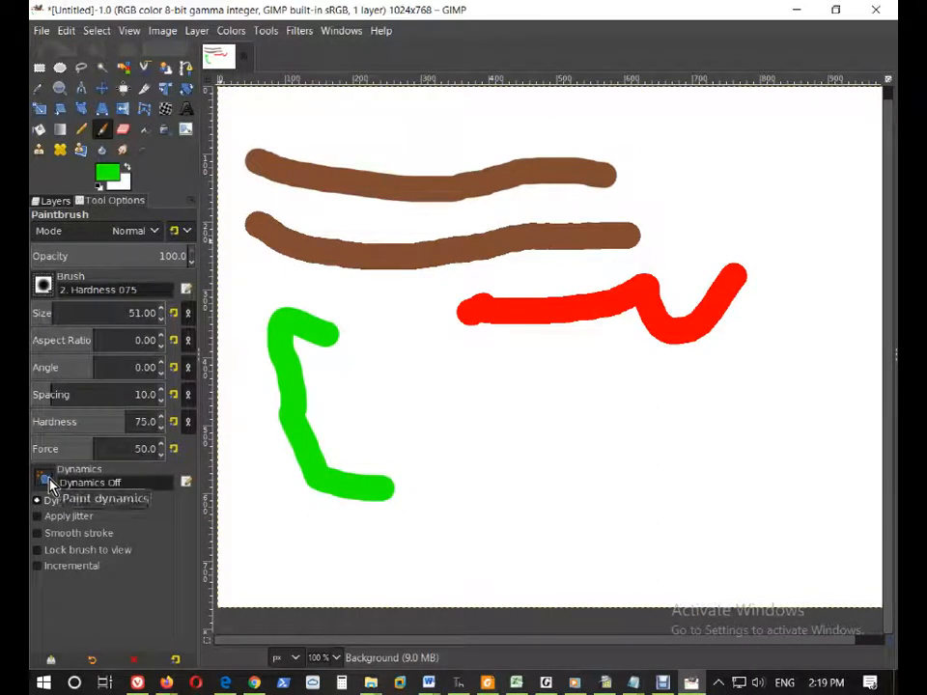
# Step: Paint a large soft-edged green loop around the red stroke and a shorter curly green stroke at the canvas centre
pyautogui.moveTo(396, 377)
pyautogui.mouseDown()
pyautogui.moveTo(687, 421)
pyautogui.moveTo(767, 388)
pyautogui.moveTo(809, 293)
pyautogui.moveTo(729, 143)
pyautogui.moveTo(630, 170)
pyautogui.moveTo(503, 286)
pyautogui.mouseUp()
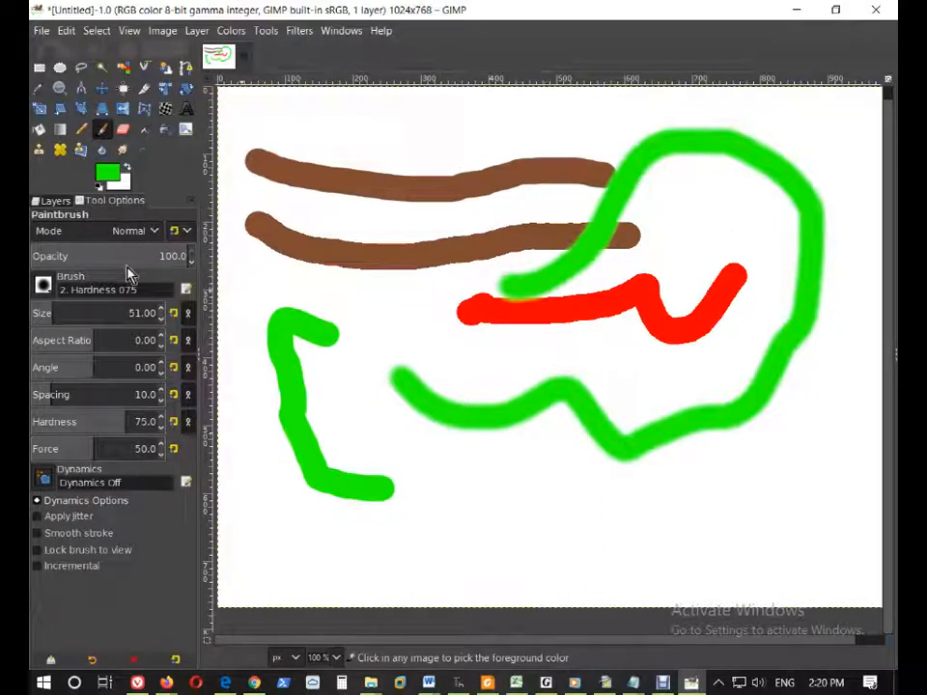
pyautogui.moveTo(522, 497)
pyautogui.mouseDown()
pyautogui.moveTo(472, 451)
pyautogui.moveTo(420, 314)
pyautogui.mouseUp()
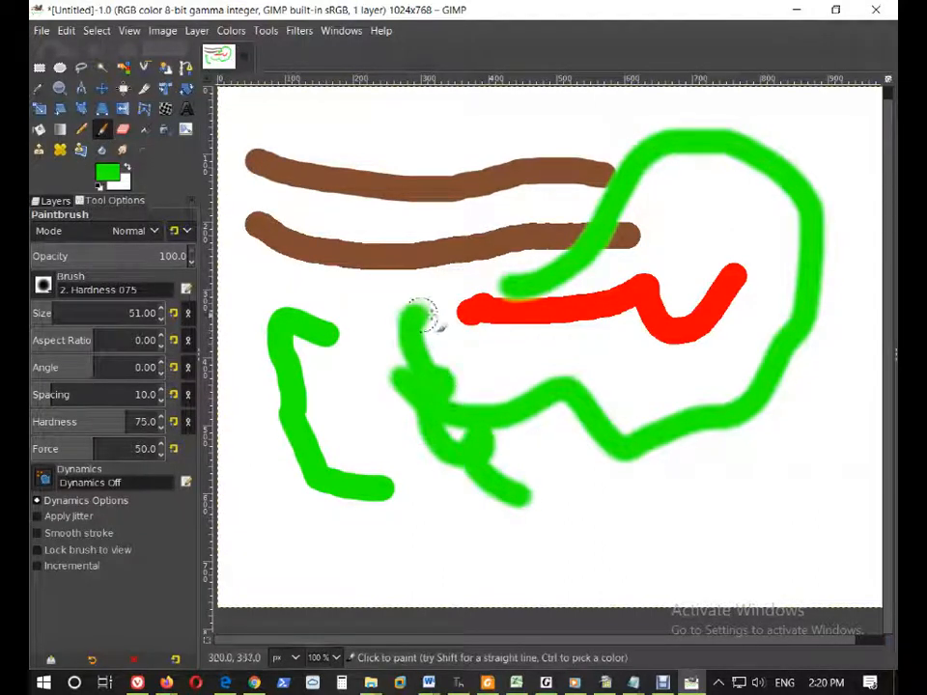
# Step: Close the Layers dialog in the dock, leaving only Tool Options there
pyautogui.rightClick(131, 203)
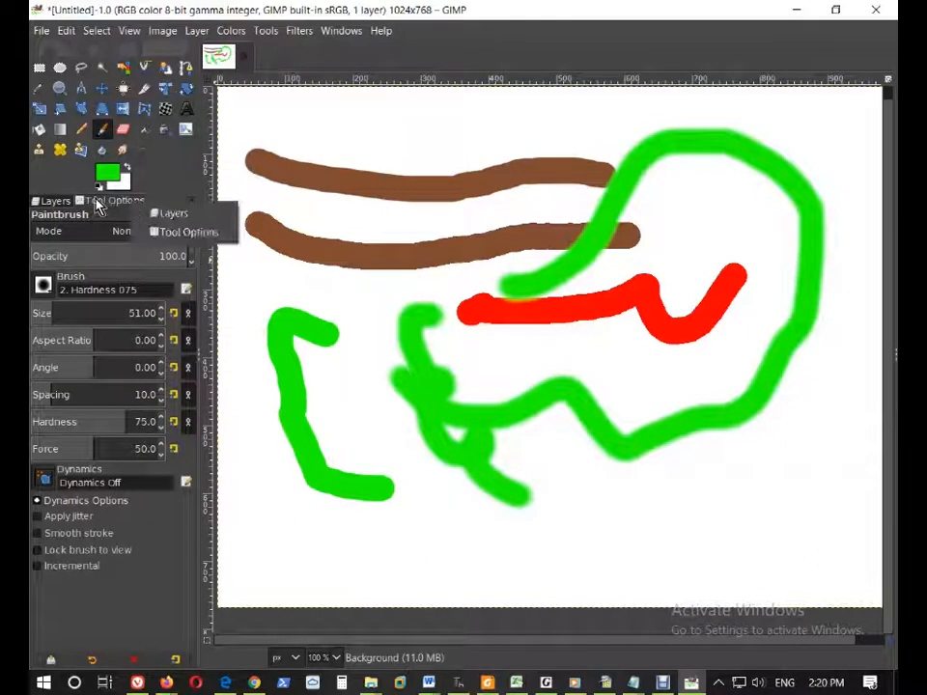
pyautogui.rightClick(95, 201)
pyautogui.rightClick(95, 200)
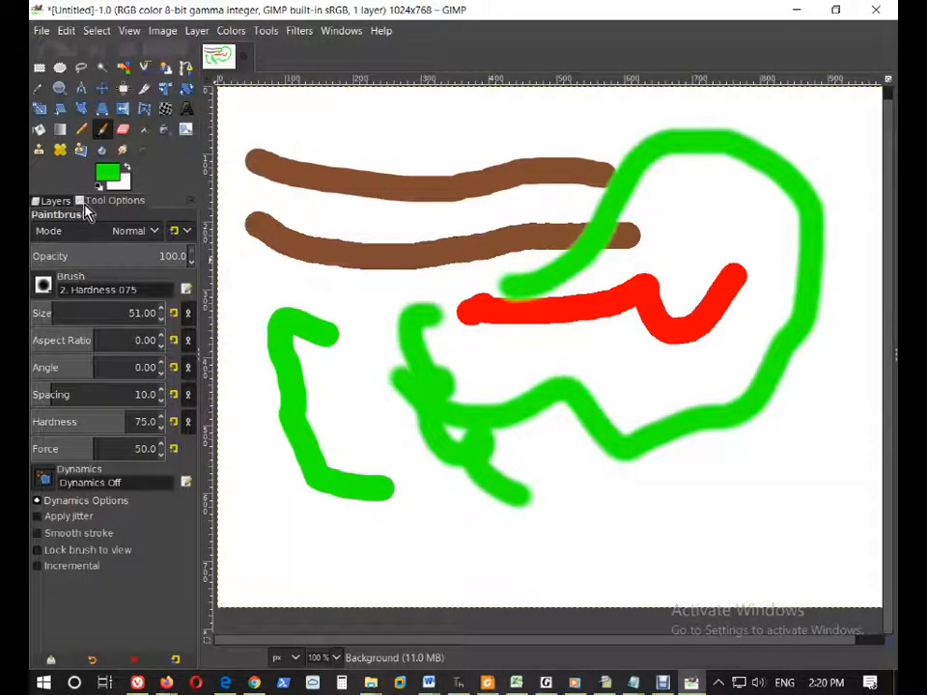
pyautogui.click(55, 202)
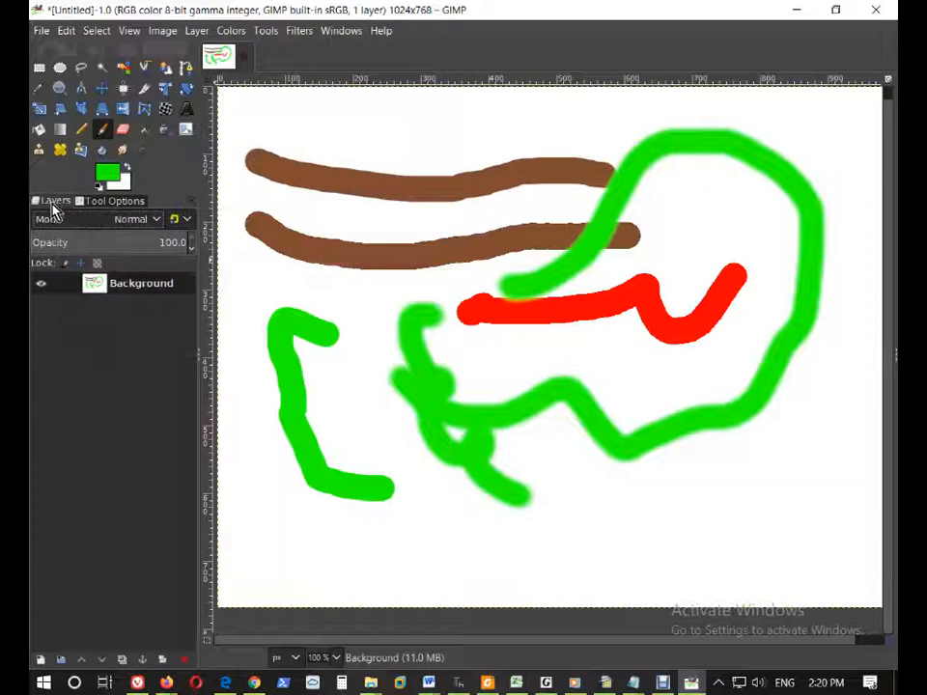
pyautogui.rightClick(100, 208)
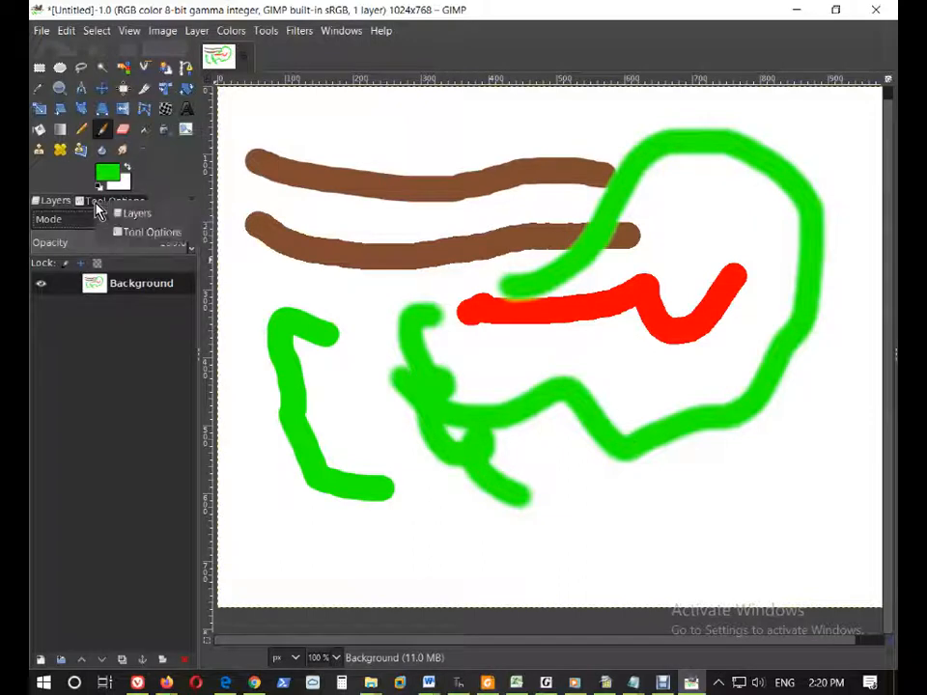
pyautogui.click(143, 377)
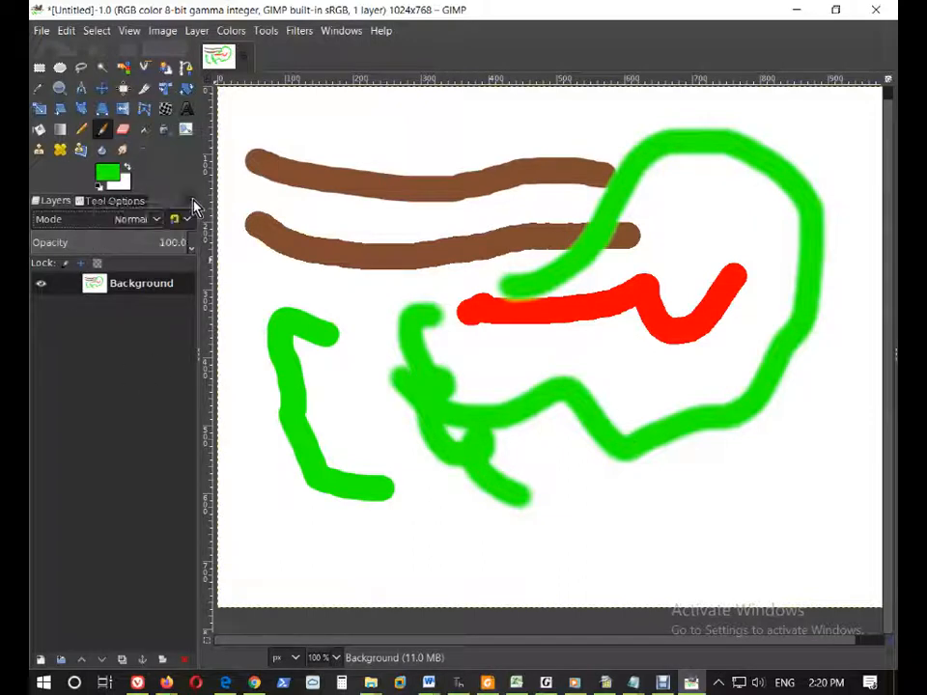
pyautogui.click(194, 201)
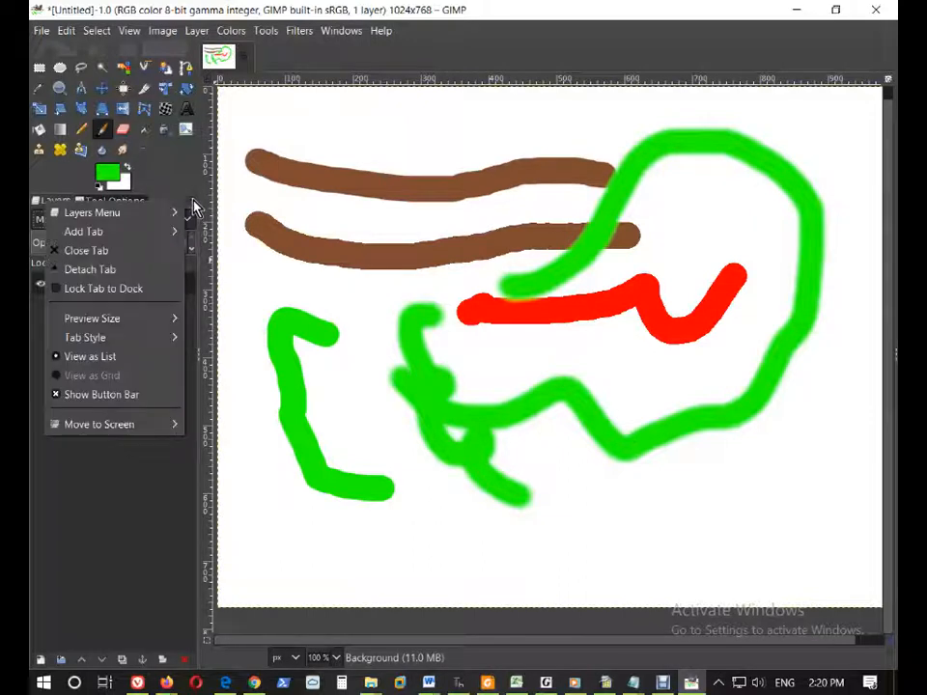
pyautogui.click(150, 252)
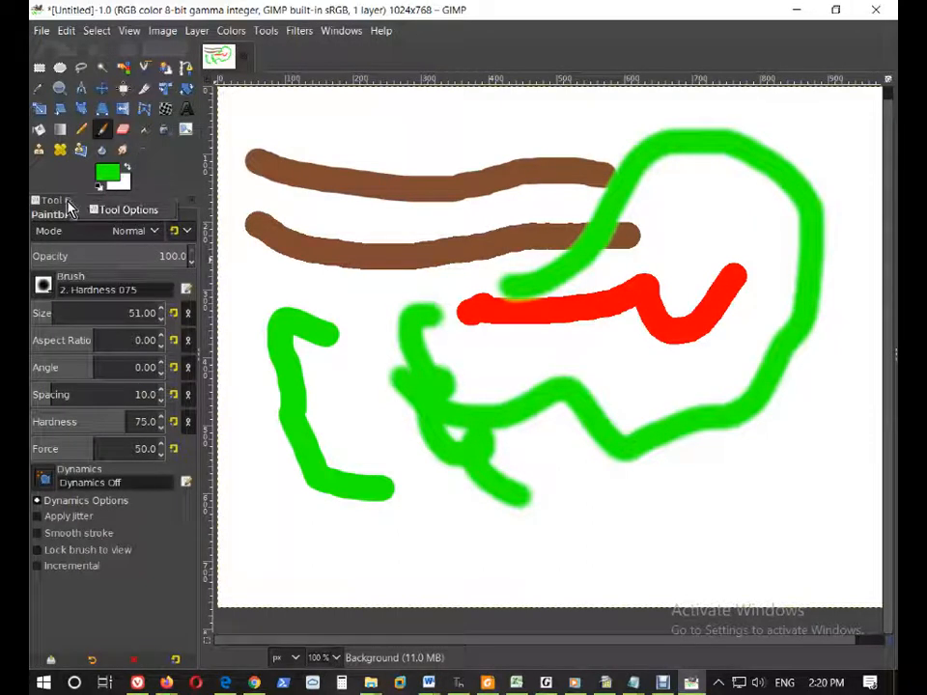
# Step: Close the Tool Options dialog to empty the dock, and paint a zigzag green stroke from the canvas centre to the lower-right area
pyautogui.click(189, 204)
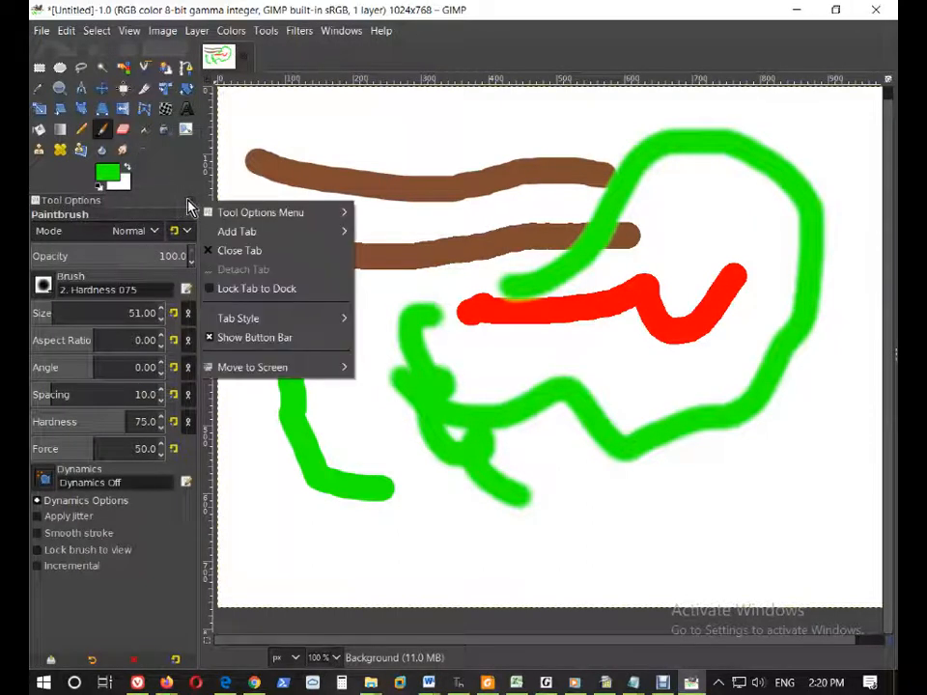
pyautogui.click(238, 250)
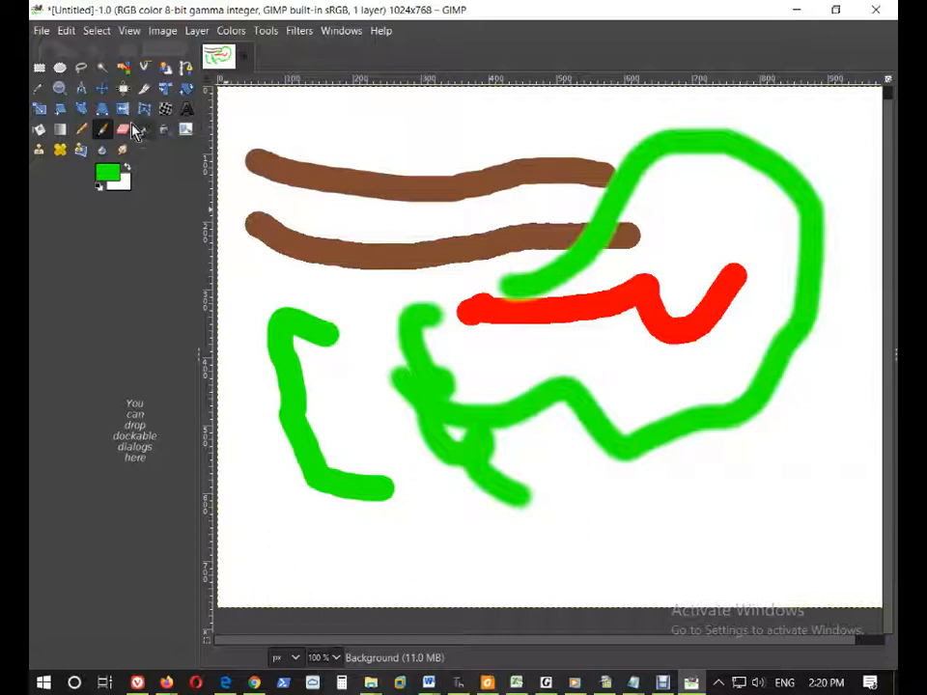
pyautogui.moveTo(483, 384); pyautogui.dragTo(550, 488)
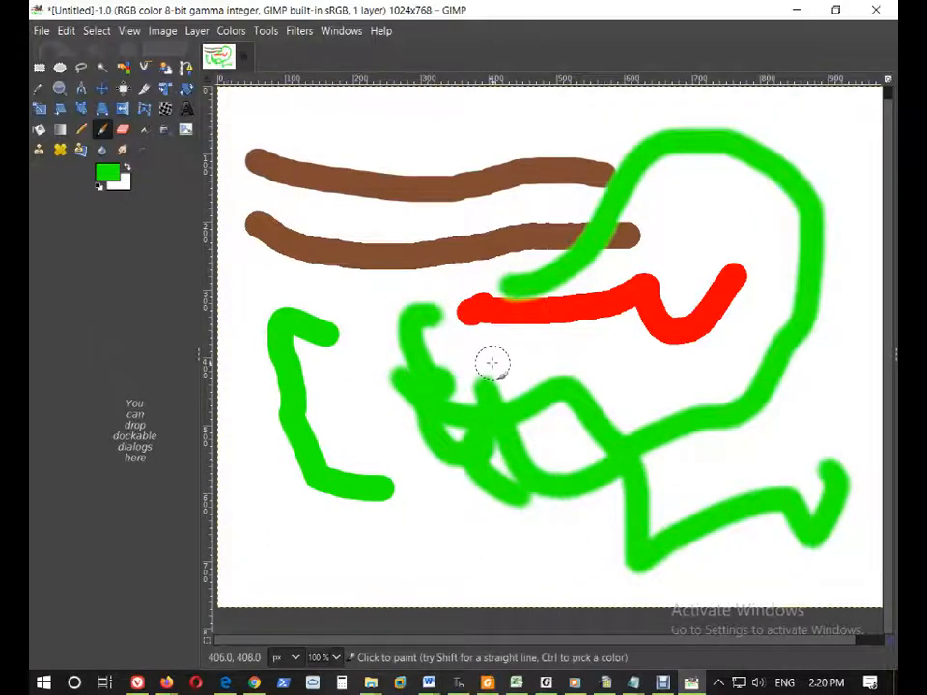
# Step: Enlarge the brush to about 117 px and paint a soft green blob beside the C-shaped green stroke
pyautogui.press('[')
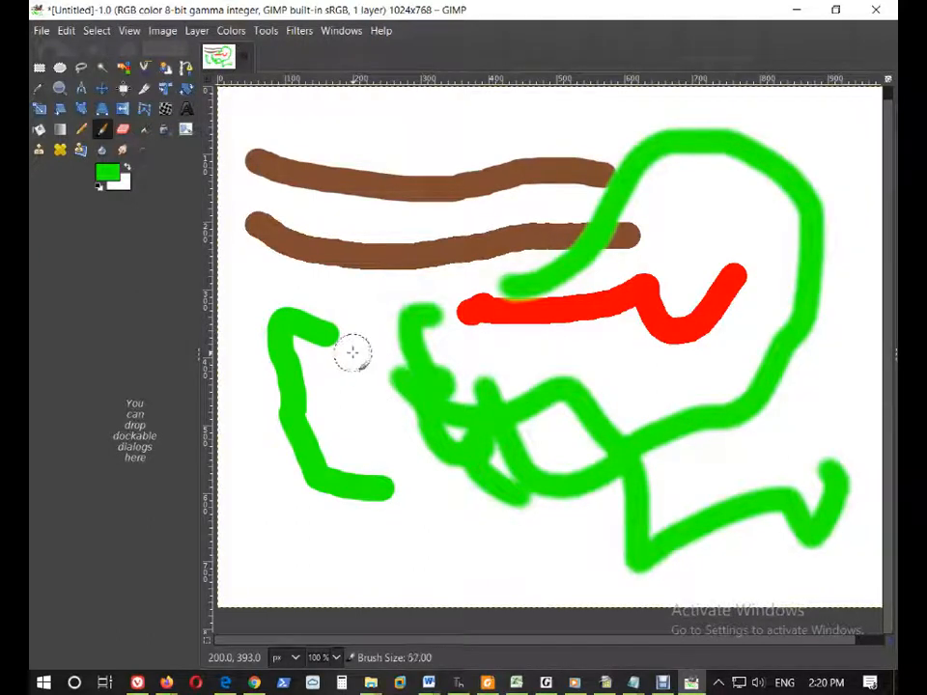
pyautogui.press(']')
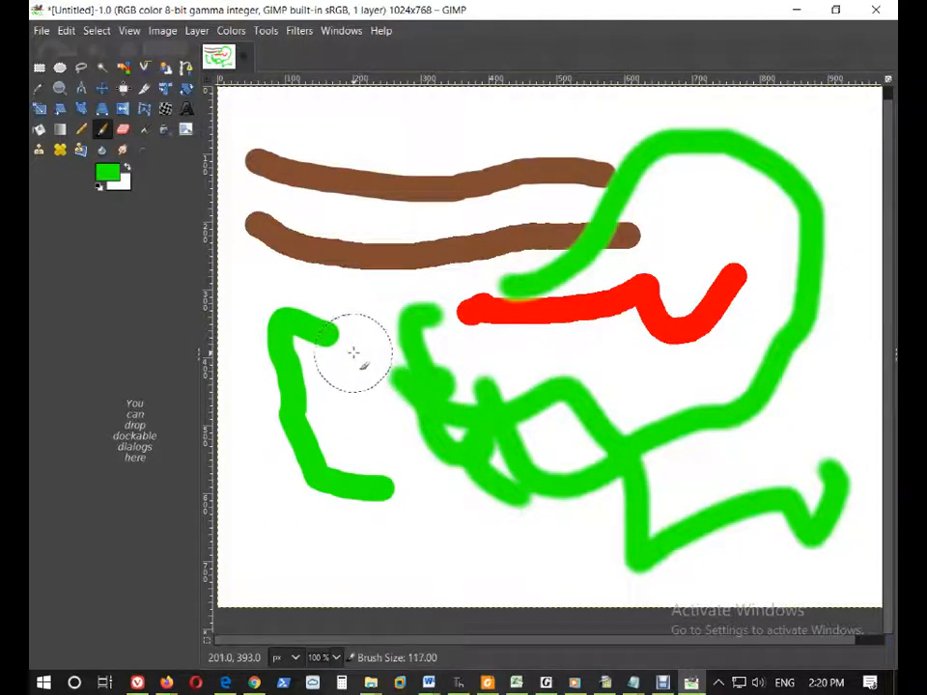
pyautogui.moveTo(353, 355); pyautogui.dragTo(354, 386)
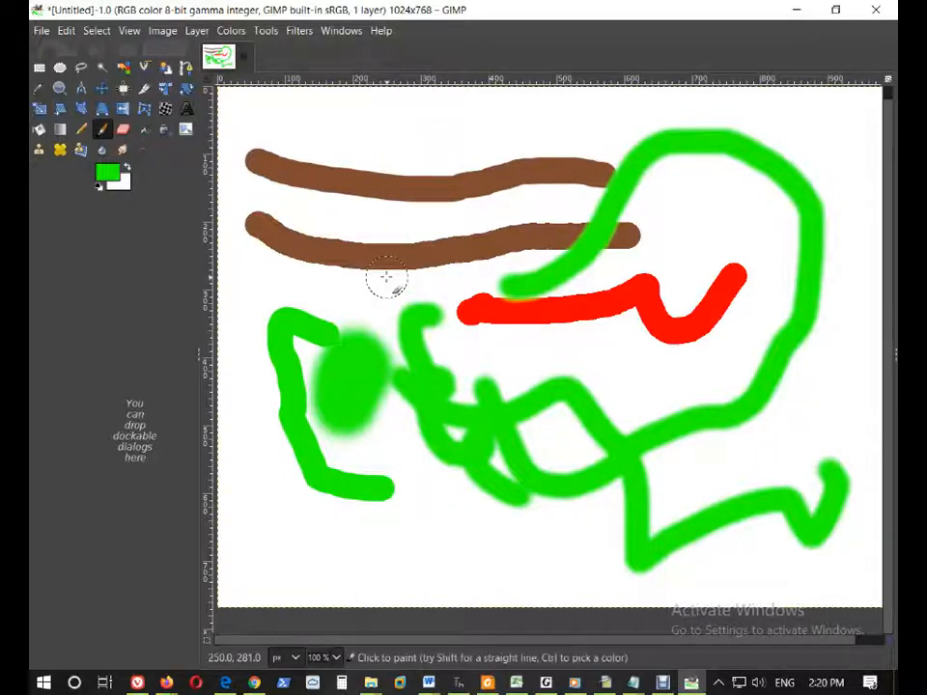
# Step: Change the brush size to 85 and paint a thick curled green stroke over the left part of the two brown strokes
pyautogui.press('[')
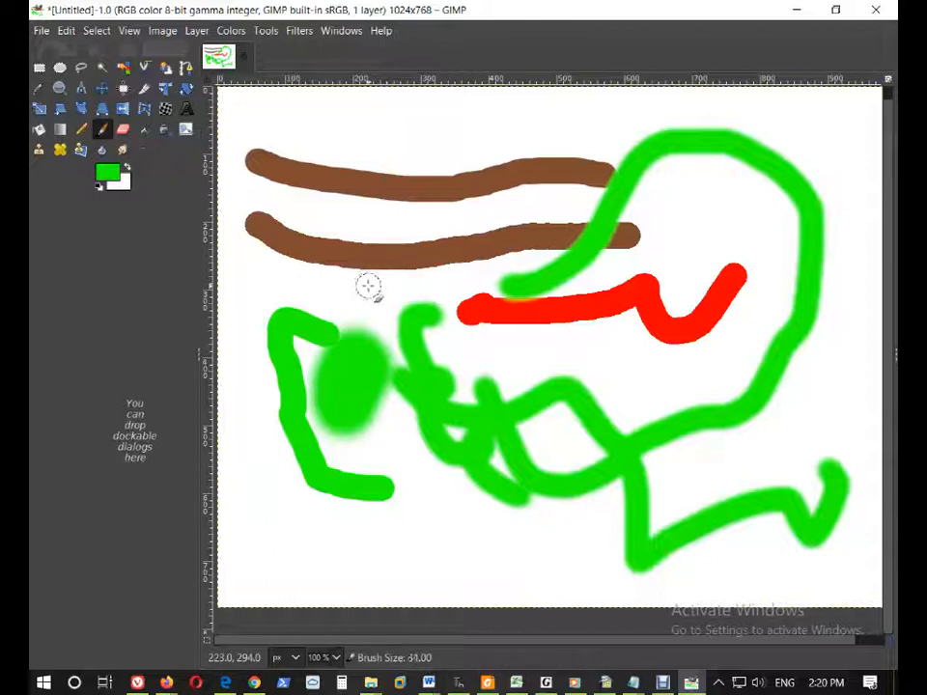
pyautogui.press(']')
pyautogui.press(']')
pyautogui.press(']')
pyautogui.press(']')
pyautogui.press(']')
pyautogui.press(']')
pyautogui.press(']')
pyautogui.press(']')
pyautogui.press(']')
pyautogui.press(']')
pyautogui.press(']')
pyautogui.press(']')
pyautogui.press(']')
pyautogui.press(']')
pyautogui.press(']')
pyautogui.press(']')
pyautogui.press(']')
pyautogui.press(']')
pyautogui.press(']')
pyautogui.press(']')
pyautogui.moveTo(359, 243); pyautogui.dragTo(353, 198)
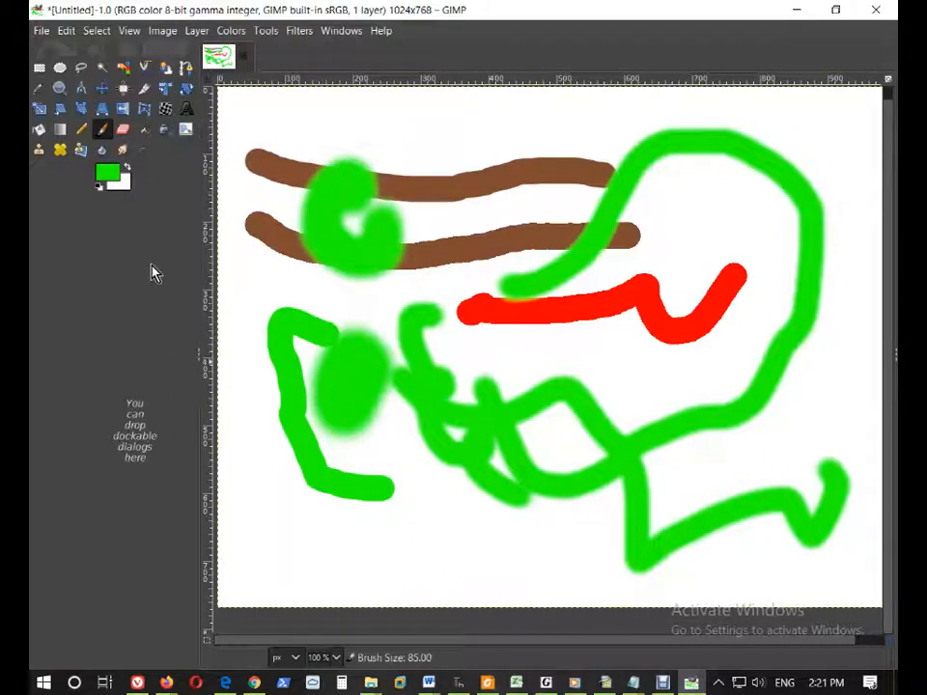
# Step: Reopen the Paintbrush's Tool Options dialog and dock it below the toolbox
pyautogui.doubleClick(102, 130)
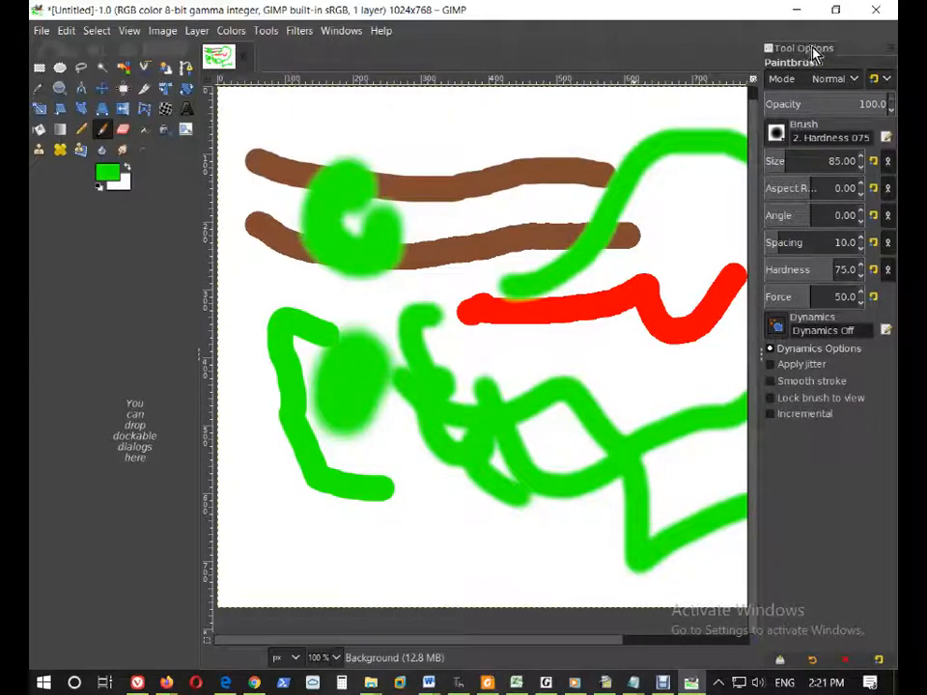
pyautogui.click(778, 56)
pyautogui.moveTo(778, 58)
pyautogui.mouseDown()
pyautogui.moveTo(378, 131)
pyautogui.moveTo(87, 299)
pyautogui.moveTo(85, 348)
pyautogui.mouseUp()
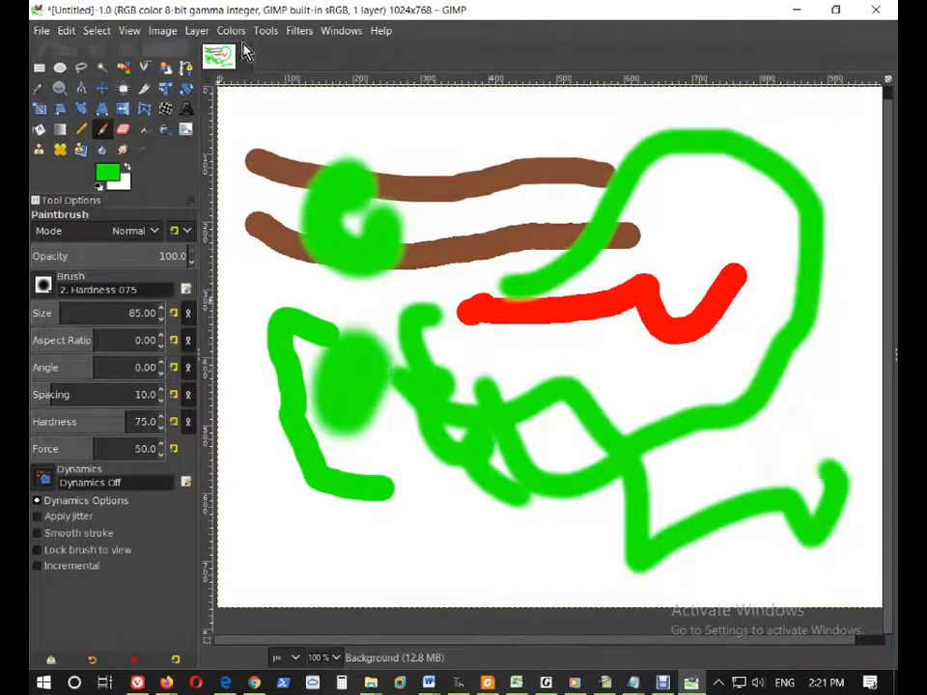
# Step: Reopen the Layers dialog in the dock beside Tool Options, and bring Tool Options back to the front
pyautogui.click(197, 30)
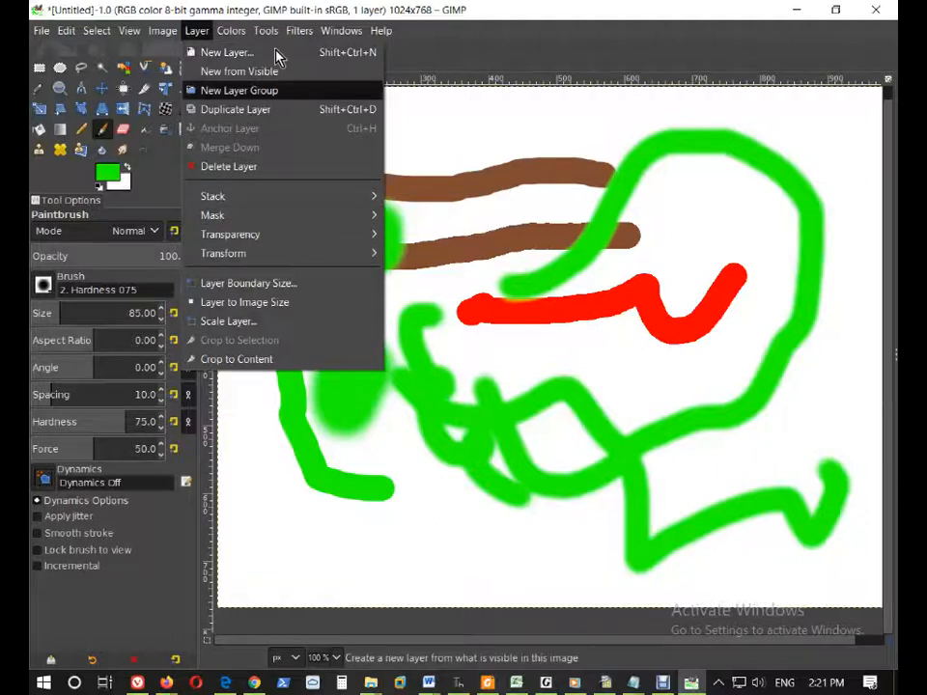
pyautogui.moveTo(275, 38)
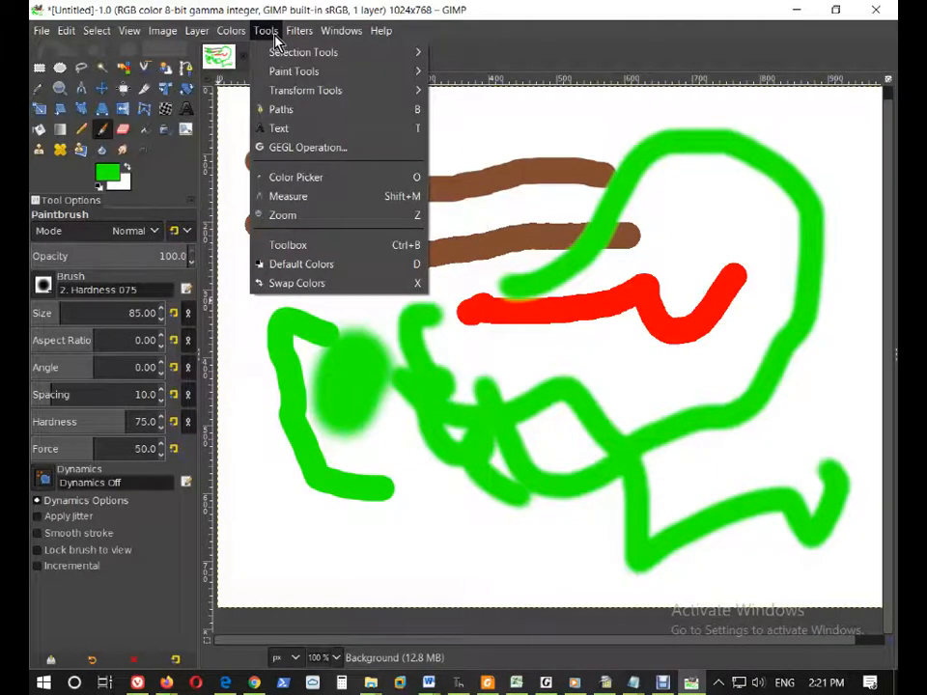
pyautogui.click(575, 39)
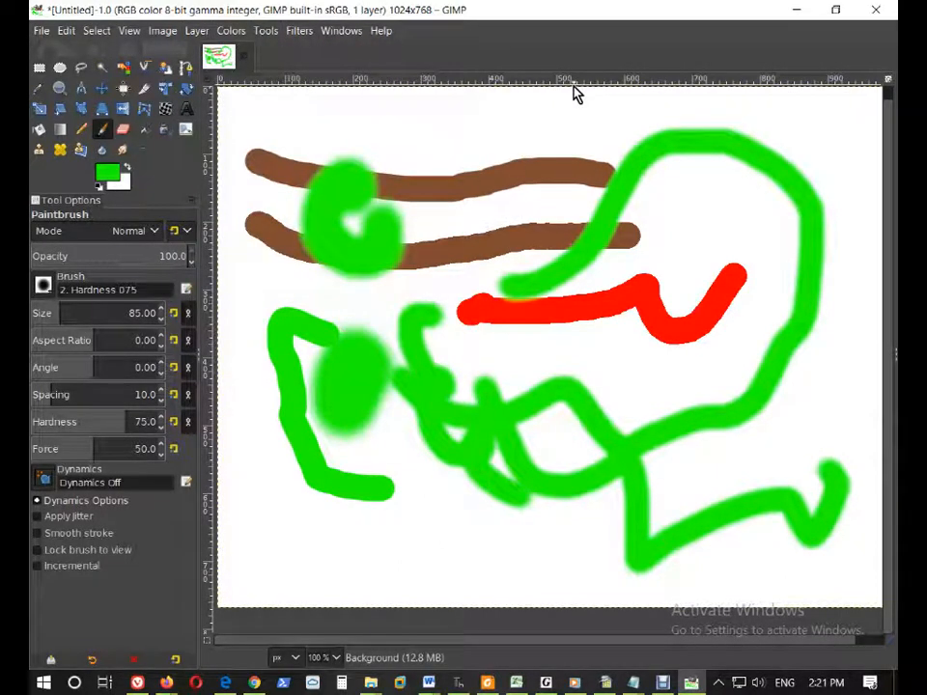
pyautogui.hotkey('ctrl', 'l')
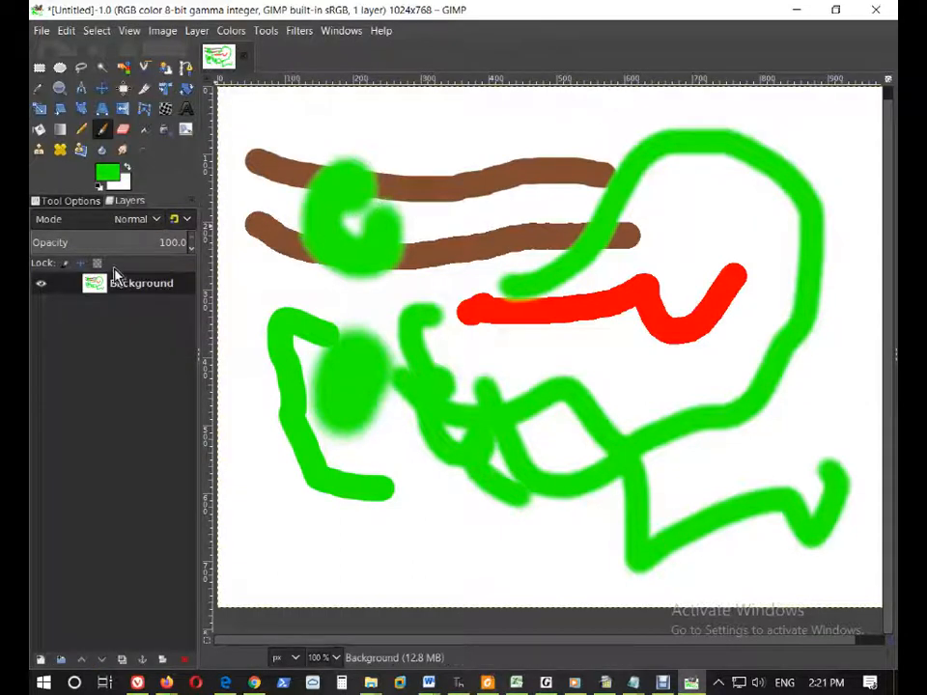
pyautogui.click(64, 201)
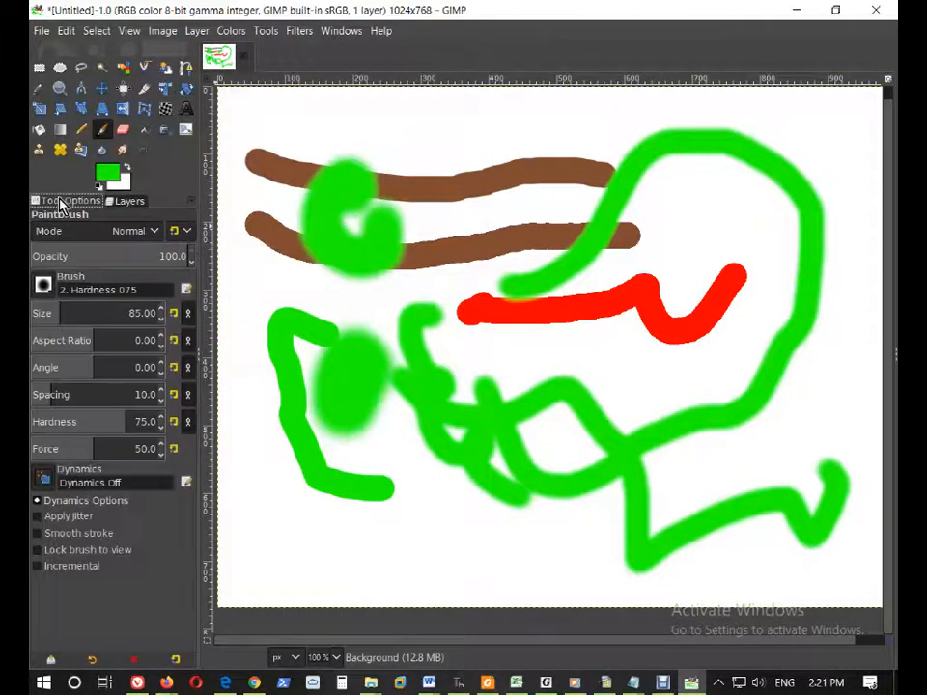
# Step: Set the foreground color to red (ff0000) and paint a thick red stroke across the green and brown strokes
pyautogui.click(108, 174)
pyautogui.click(550, 359)
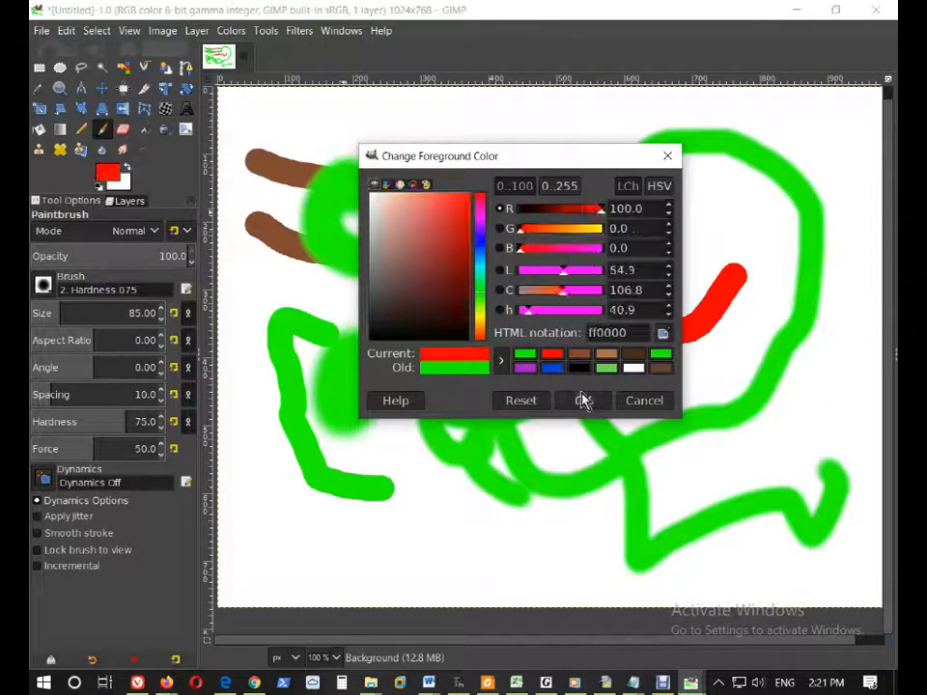
pyautogui.click(583, 399)
pyautogui.moveTo(657, 425)
pyautogui.mouseDown()
pyautogui.moveTo(468, 391)
pyautogui.moveTo(367, 338)
pyautogui.moveTo(328, 237)
pyautogui.mouseUp()
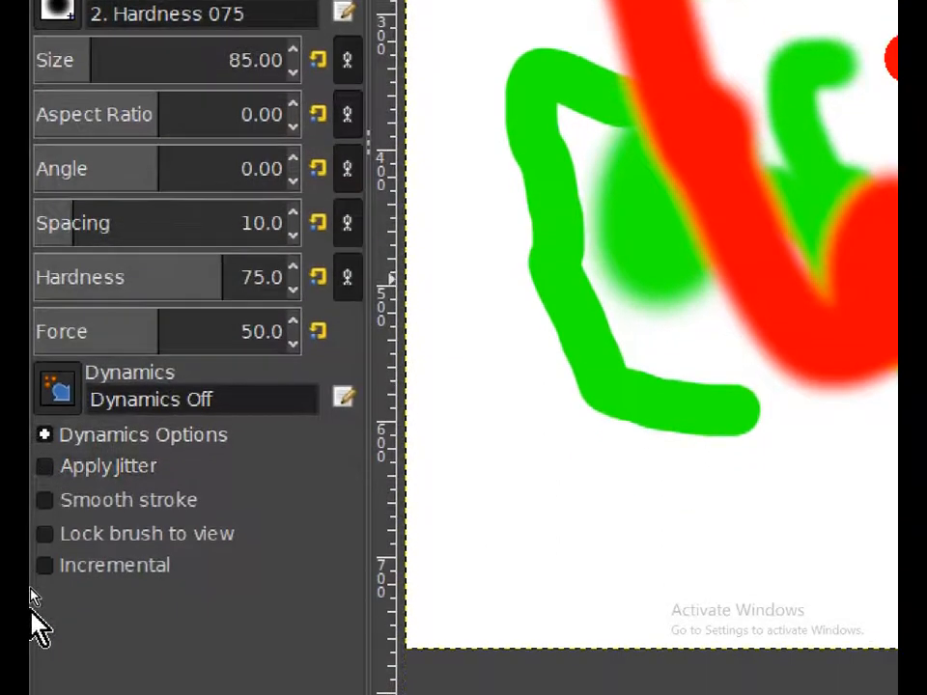
# Step: Look through the Paintbrush's dynamics presets and choose Color From Gradient
pyautogui.click(47, 391)
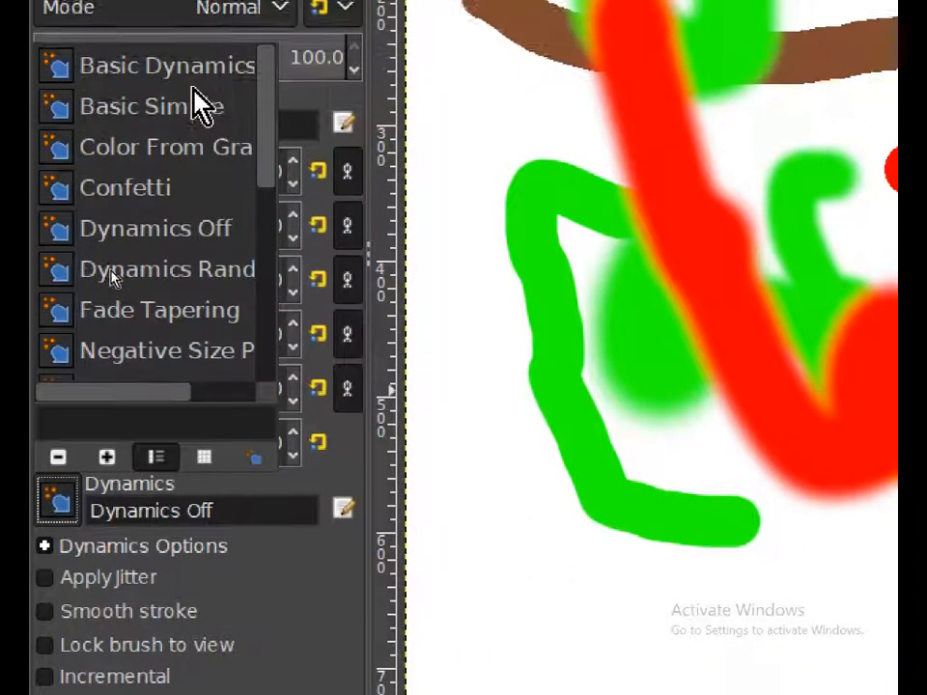
pyautogui.moveTo(262, 141); pyautogui.dragTo(269, 305)
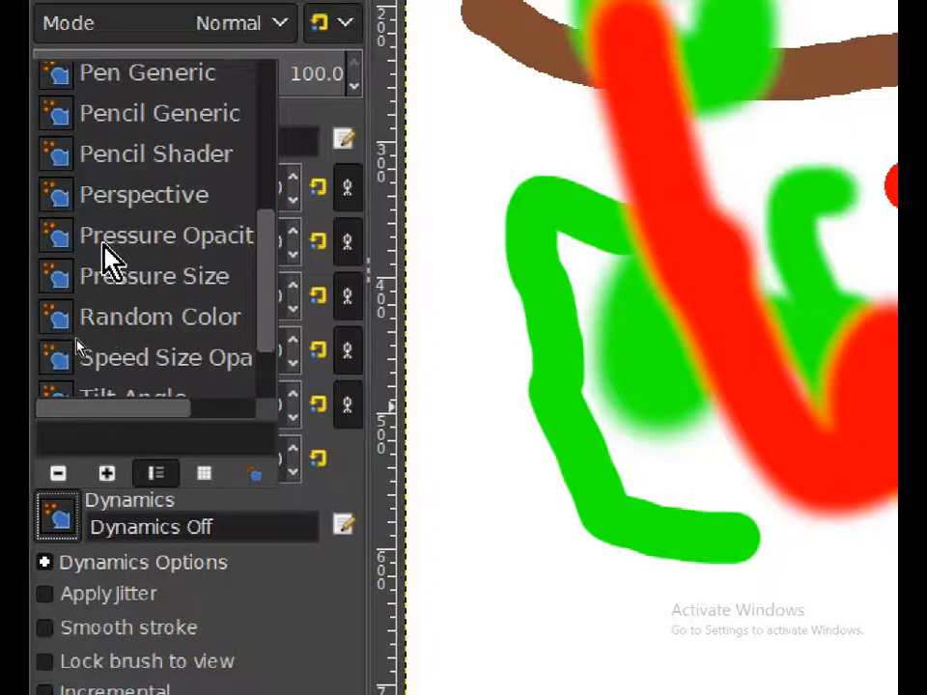
pyautogui.scroll(1, 135, 253)
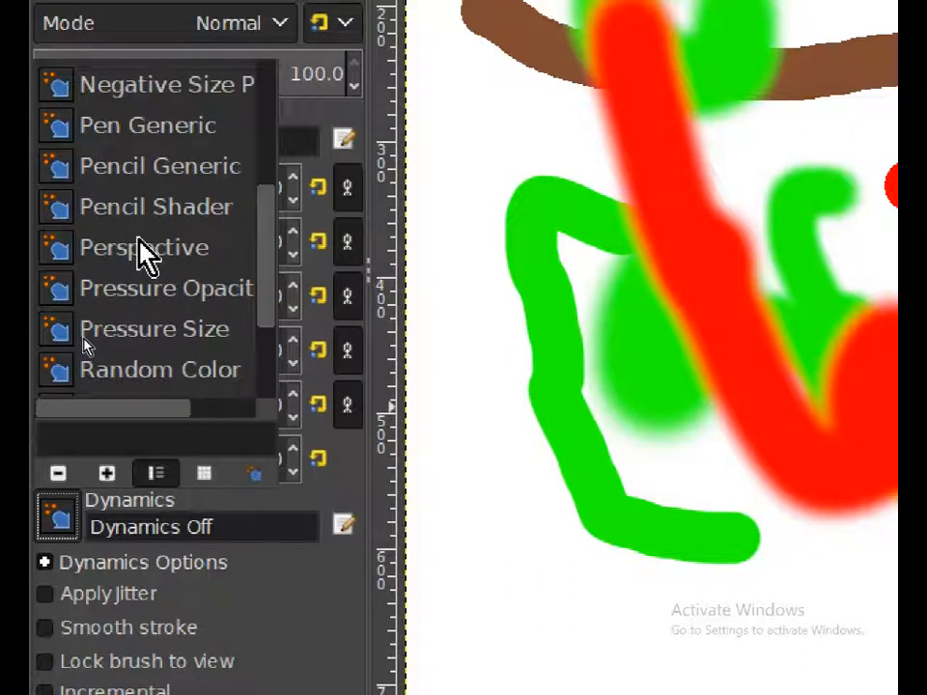
pyautogui.scroll(4, 126, 253)
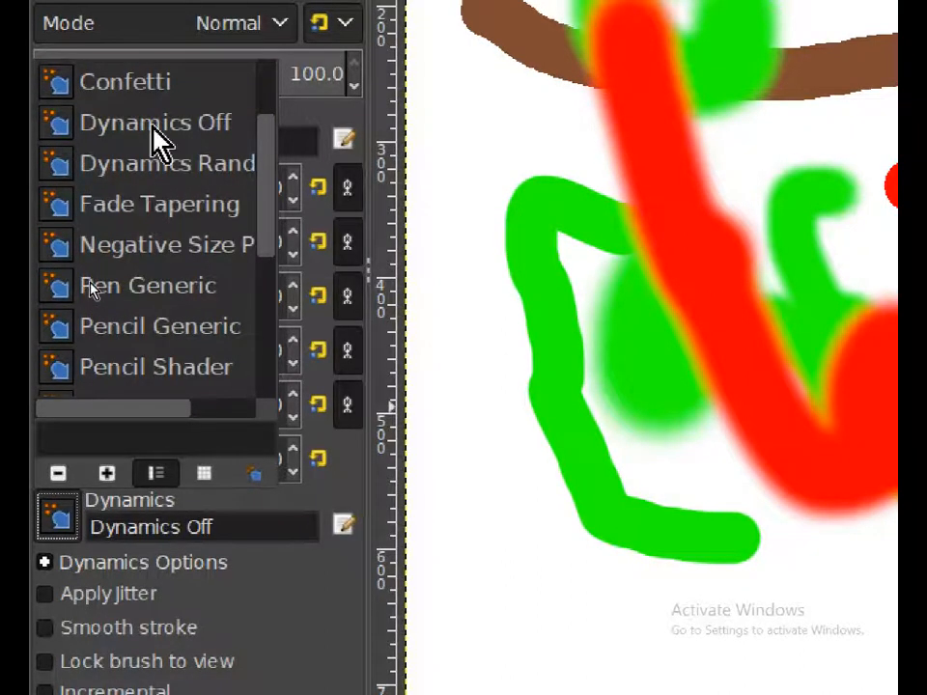
pyautogui.scroll(-4, 176, 265)
pyautogui.scroll(7, 176, 284)
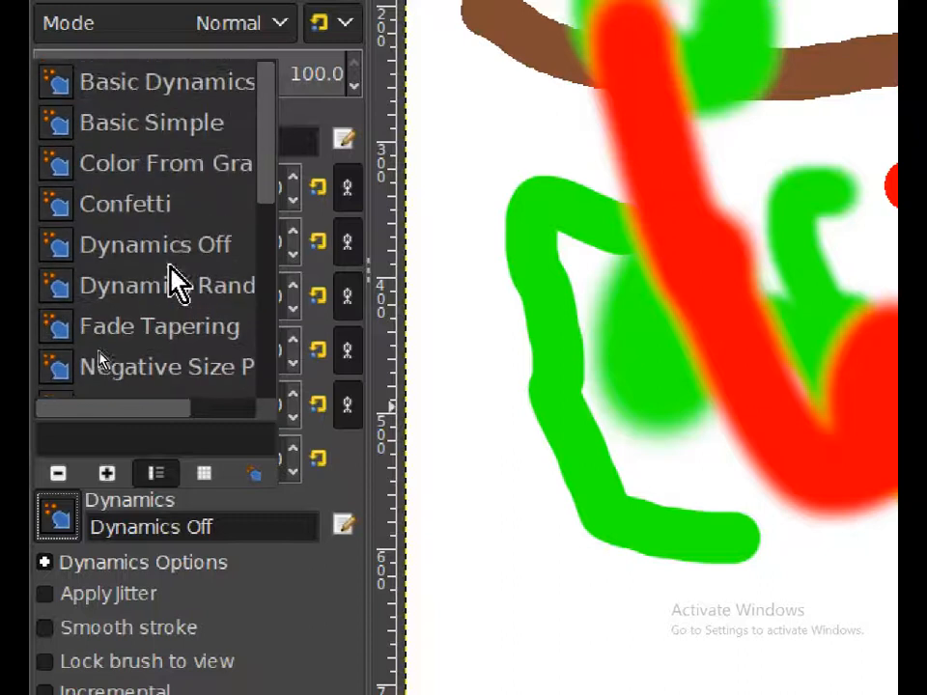
pyautogui.click(166, 163)
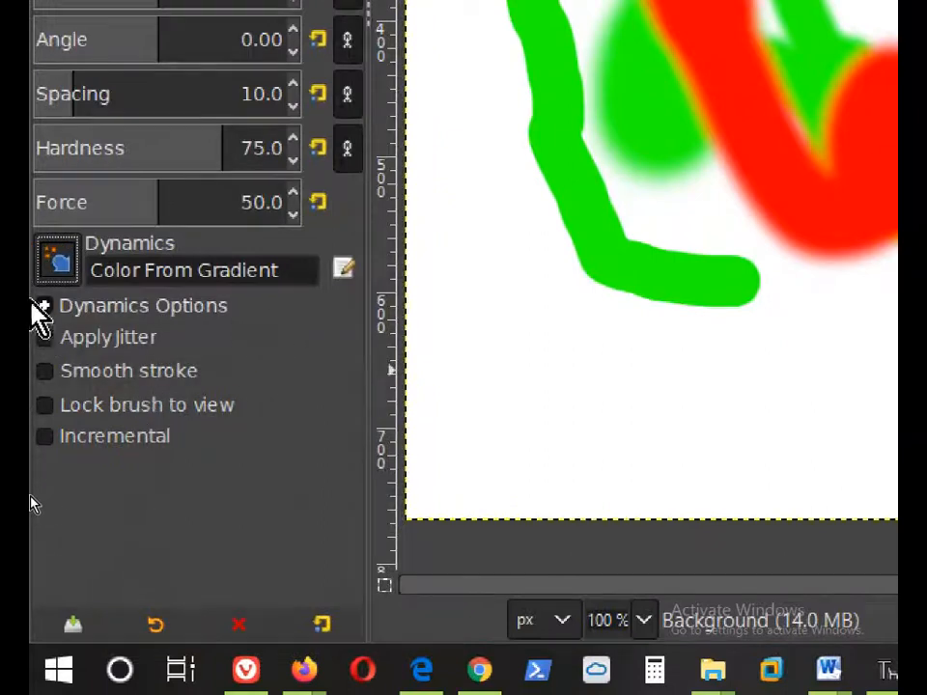
# Step: Expand the dynamics options and choose the Custom gradient for the brush color
pyautogui.click(44, 308)
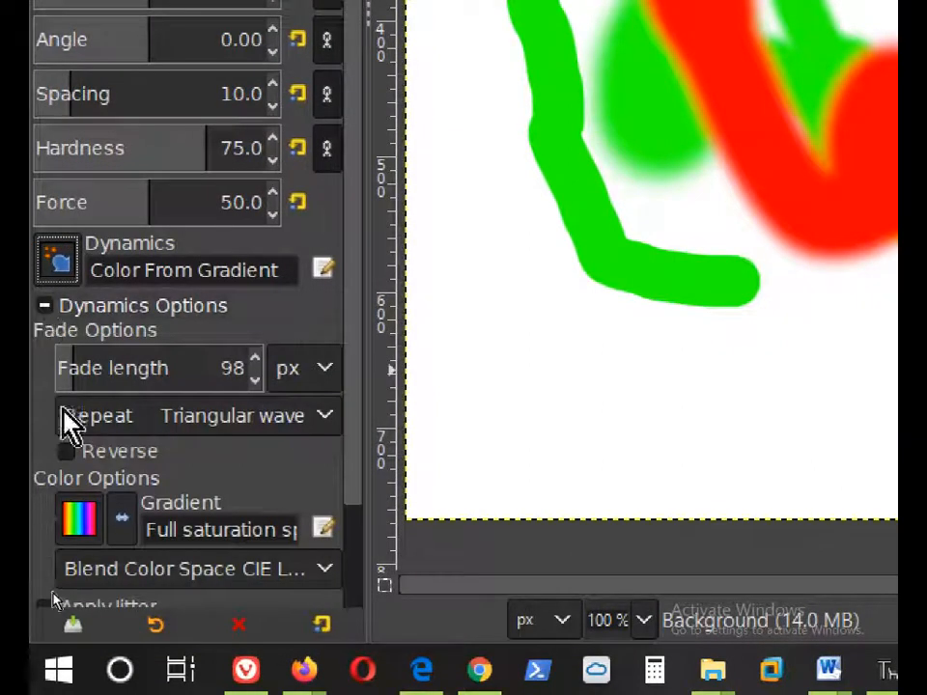
pyautogui.click(81, 529)
pyautogui.scroll(10, 87, 145)
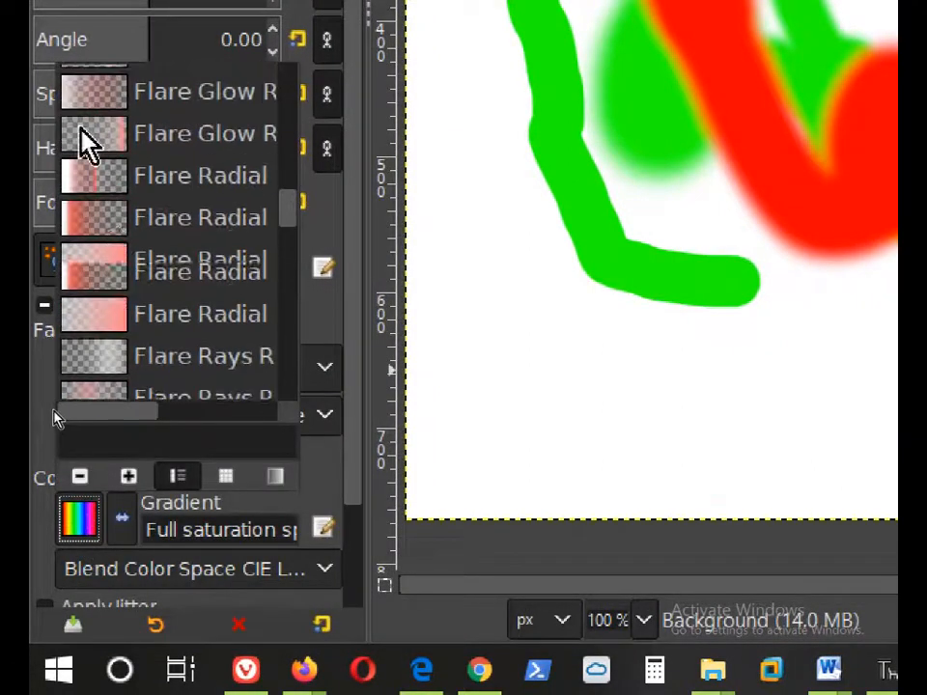
pyautogui.scroll(4, 87, 144)
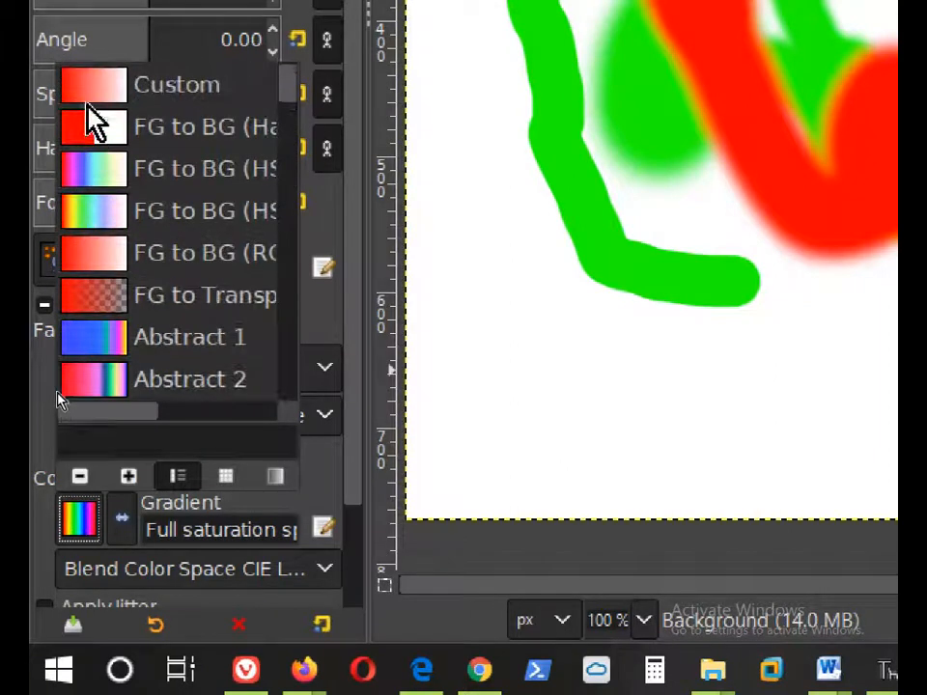
pyautogui.click(91, 96)
# Step: Set the fade repeat to None (extend) and collapse the dynamics options
pyautogui.click(217, 430)
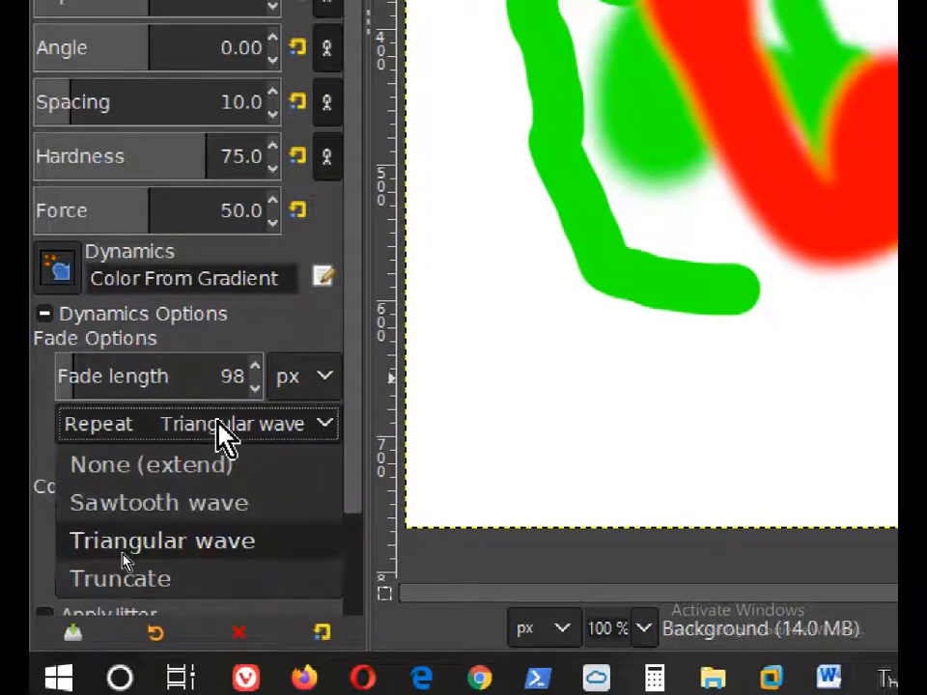
pyautogui.click(143, 470)
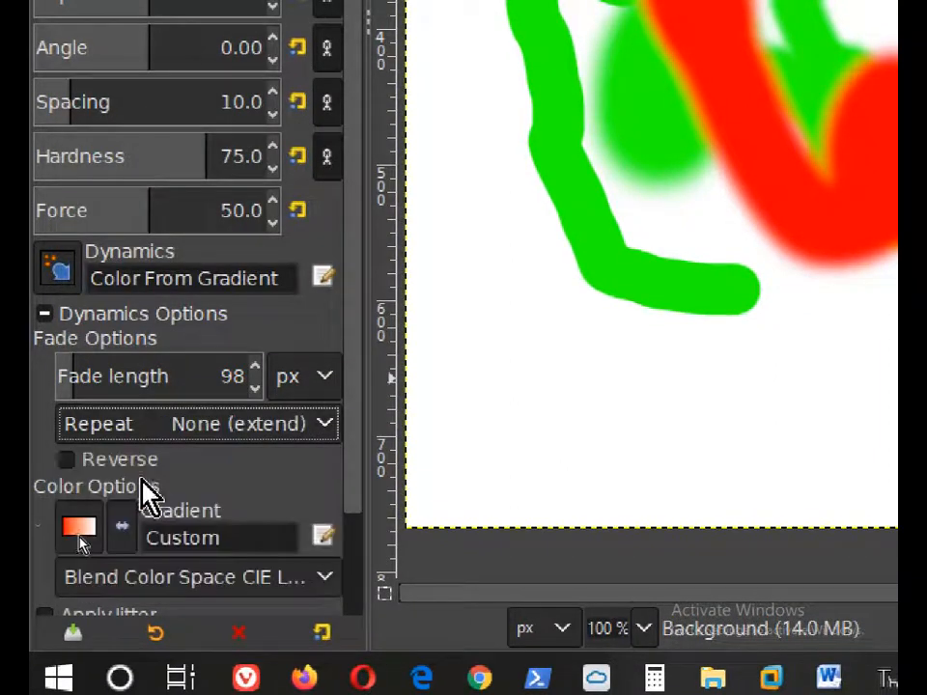
pyautogui.click(43, 314)
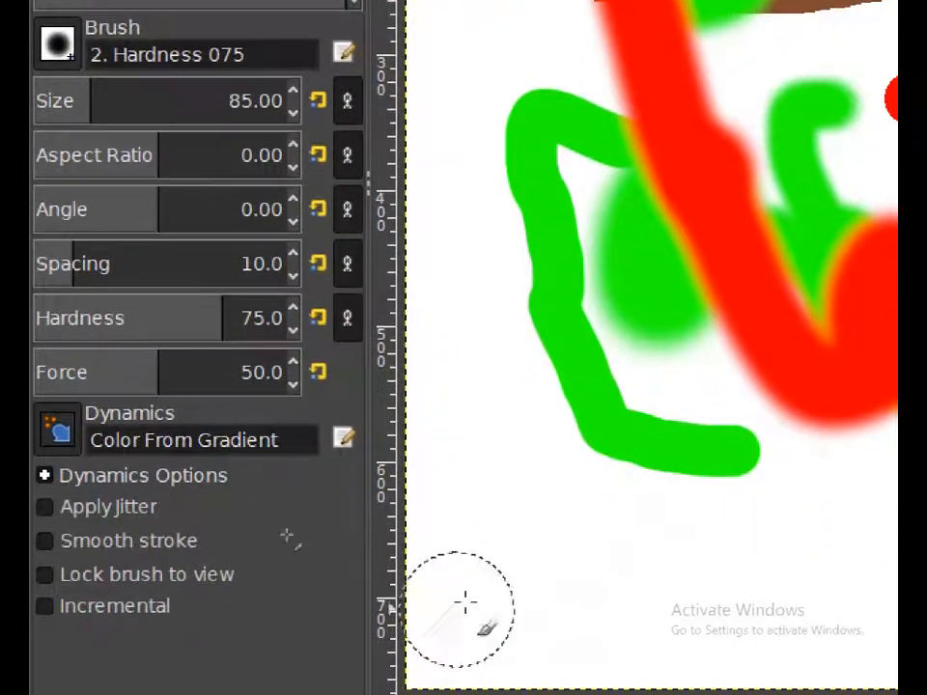
# Step: Paint a long looping red-to-white gradient stroke from the lower left up across the existing strokes
pyautogui.moveTo(559, 412)
pyautogui.mouseDown()
pyautogui.moveTo(724, 264)
pyautogui.moveTo(903, 2)
pyautogui.moveTo(926, 75)
pyautogui.mouseUp()
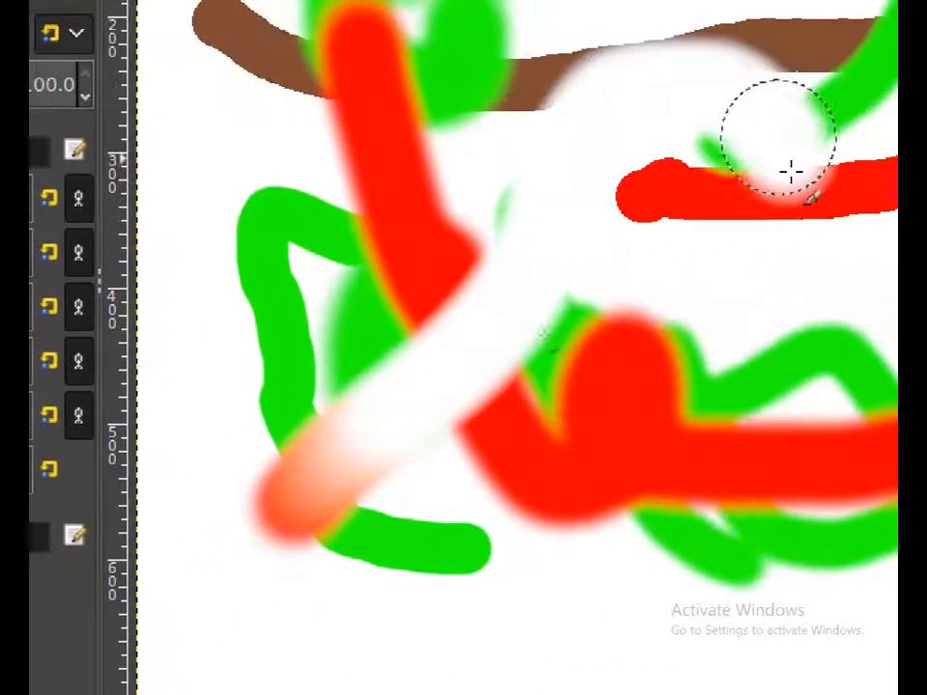
pyautogui.moveTo(790, 172)
pyautogui.mouseDown()
pyautogui.moveTo(809, 462)
pyautogui.moveTo(926, 394)
pyautogui.moveTo(926, 105)
pyautogui.moveTo(837, 0)
pyautogui.mouseUp()
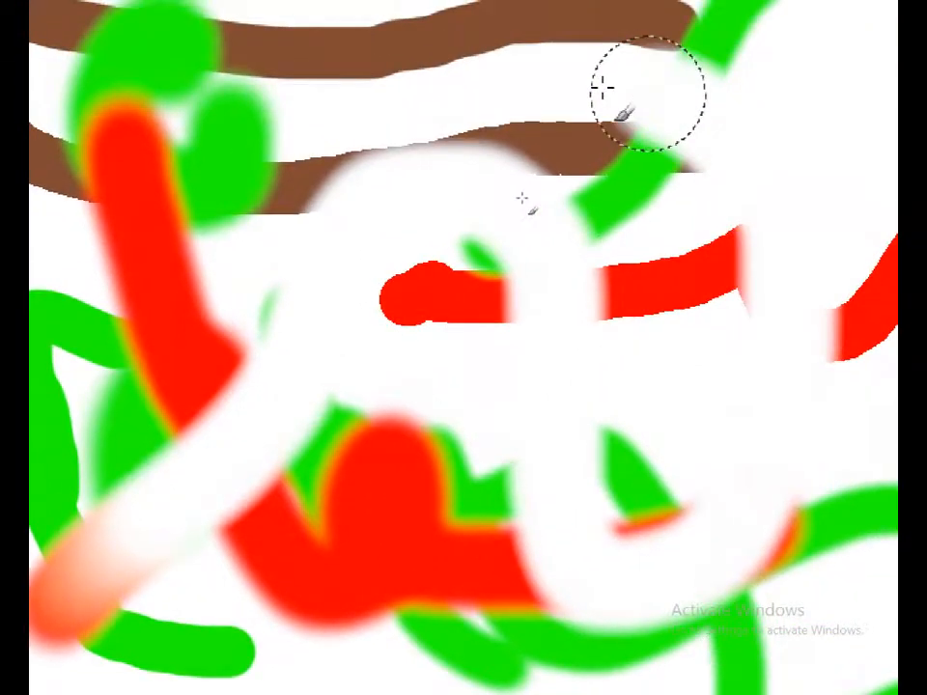
pyautogui.moveTo(602, 88); pyautogui.dragTo(433, 54)
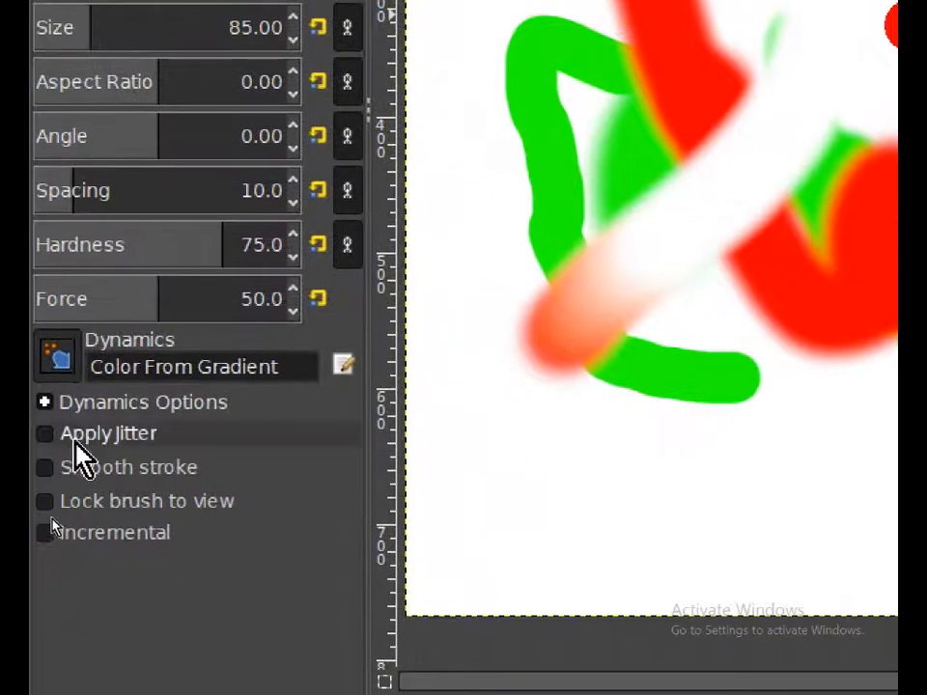
# Step: Expand the dynamics options and set the fade repeat to Sawtooth wave
pyautogui.click(44, 402)
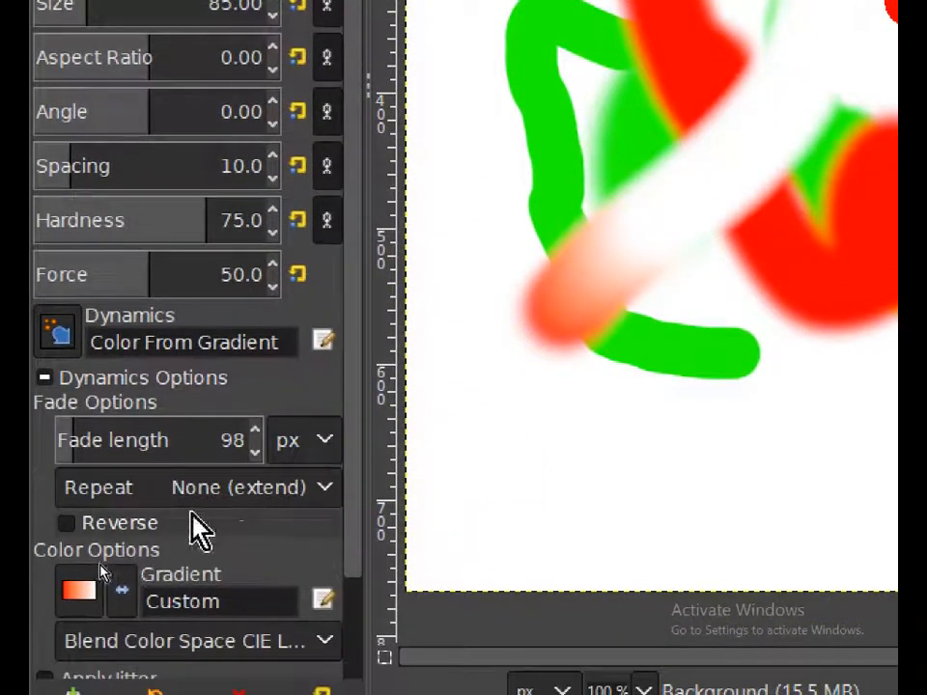
pyautogui.click(154, 487)
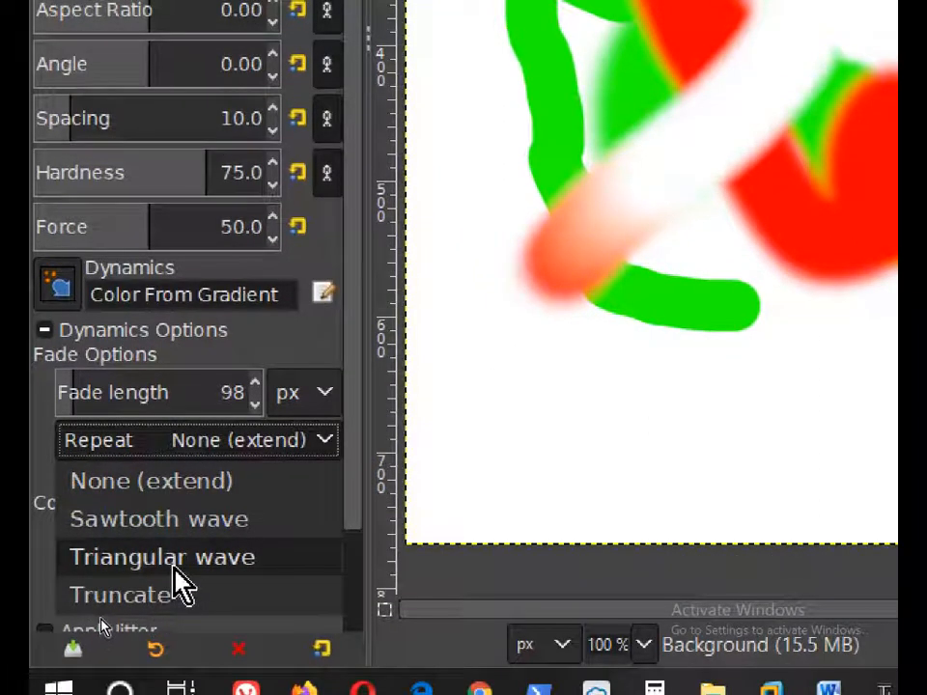
pyautogui.click(213, 521)
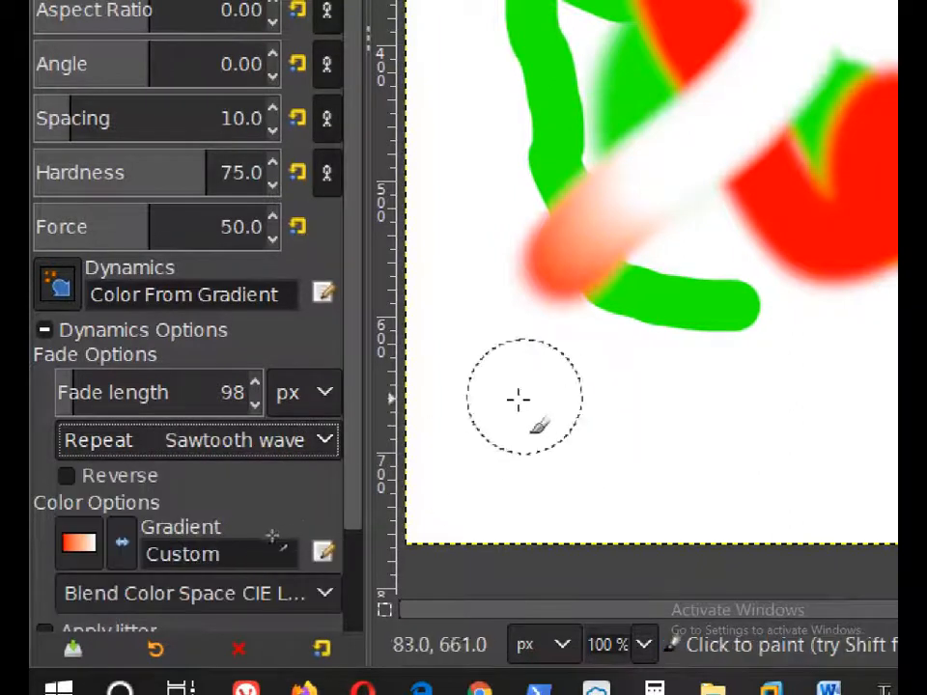
# Step: Paint a sawtooth-repeating red-to-white gradient stroke across the lower part of the canvas
pyautogui.moveTo(518, 399); pyautogui.dragTo(849, 360)
pyautogui.moveTo(790, 360)
pyautogui.mouseDown()
pyautogui.moveTo(806, 306)
pyautogui.moveTo(780, 281)
pyautogui.mouseUp()
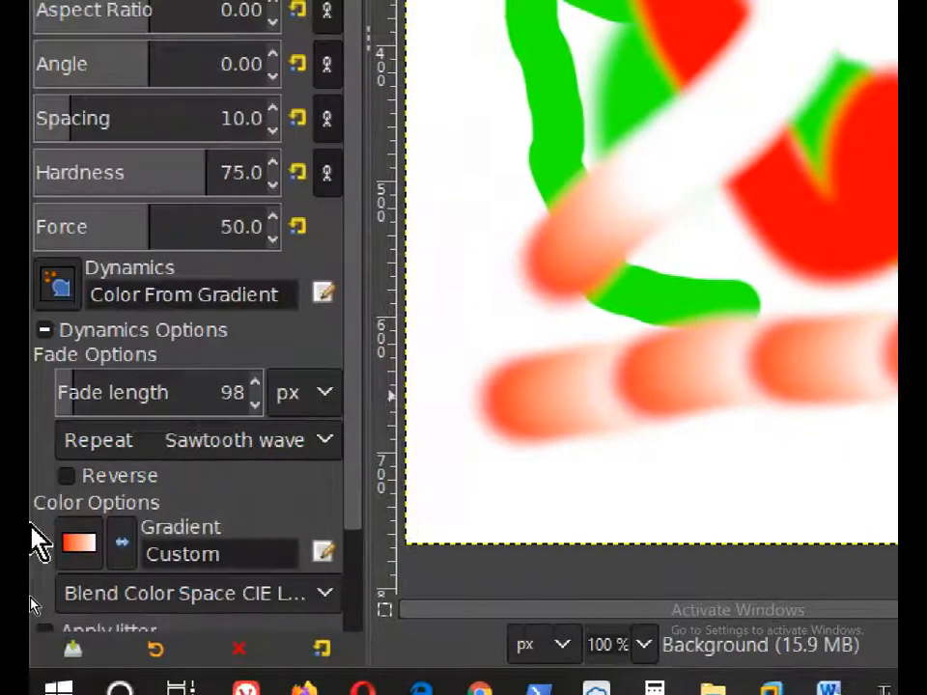
# Step: Set the fade repeat to Triangular wave and paint a gradient stroke along the bottom edge of the canvas
pyautogui.click(152, 447)
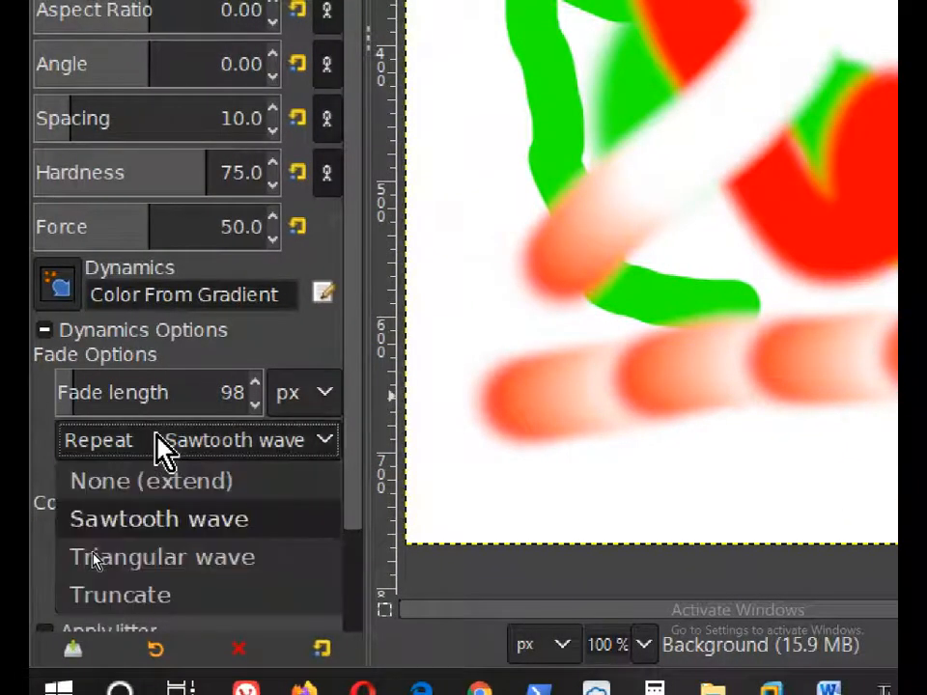
pyautogui.click(154, 558)
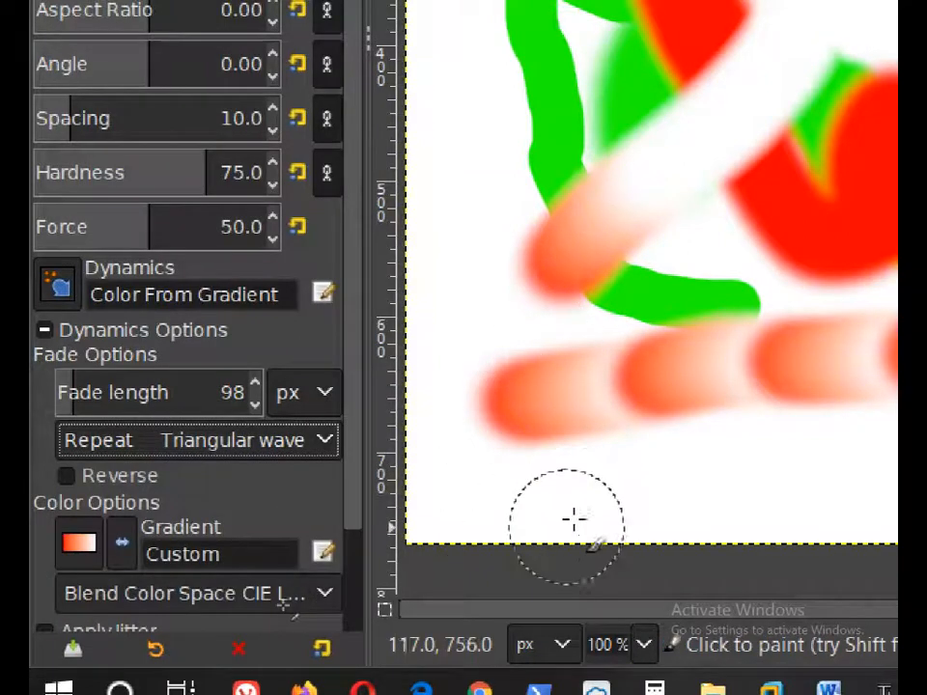
pyautogui.moveTo(534, 527)
pyautogui.mouseDown()
pyautogui.moveTo(699, 507)
pyautogui.moveTo(926, 497)
pyautogui.mouseUp()
pyautogui.moveTo(790, 498)
pyautogui.mouseDown()
pyautogui.moveTo(797, 469)
pyautogui.moveTo(786, 433)
pyautogui.mouseUp()
pyautogui.moveTo(318, 416)
pyautogui.mouseDown()
pyautogui.moveTo(390, 422)
pyautogui.moveTo(391, 407)
pyautogui.moveTo(467, 405)
pyautogui.moveTo(510, 384)
pyautogui.mouseUp()
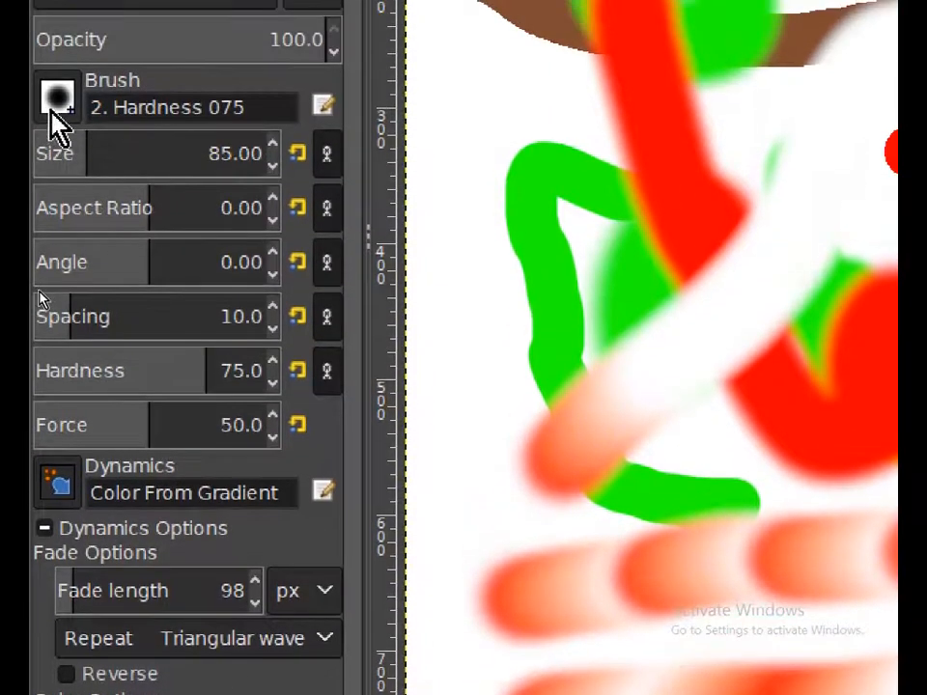
# Step: Choose the 2. Hardness 100 brush and paint a hard-edged gradient stroke just above the sawtooth stroke
pyautogui.click(55, 98)
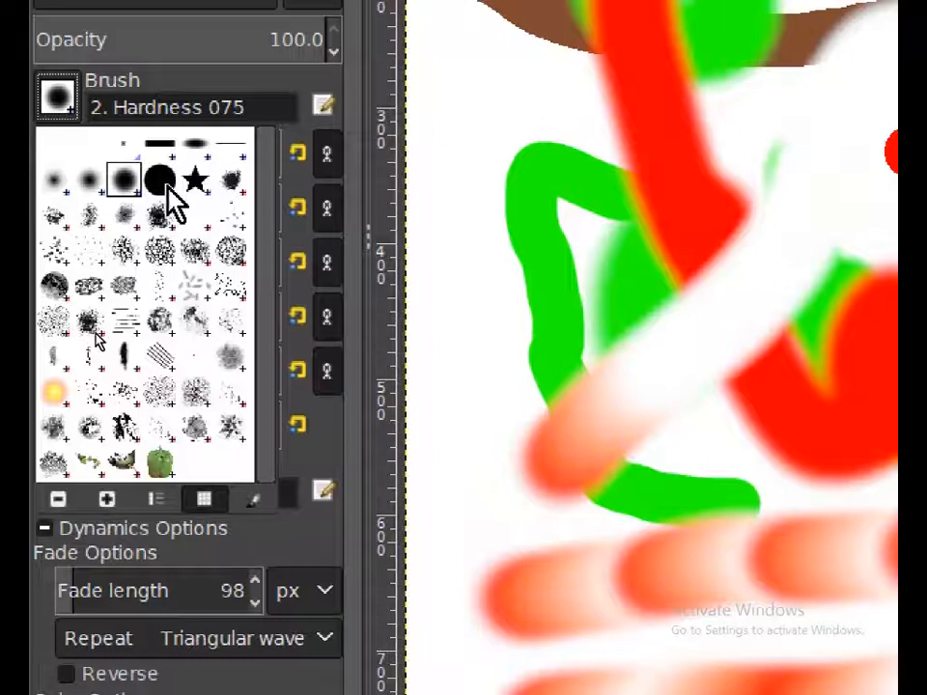
pyautogui.click(159, 184)
pyautogui.scroll(-1, 353, 642)
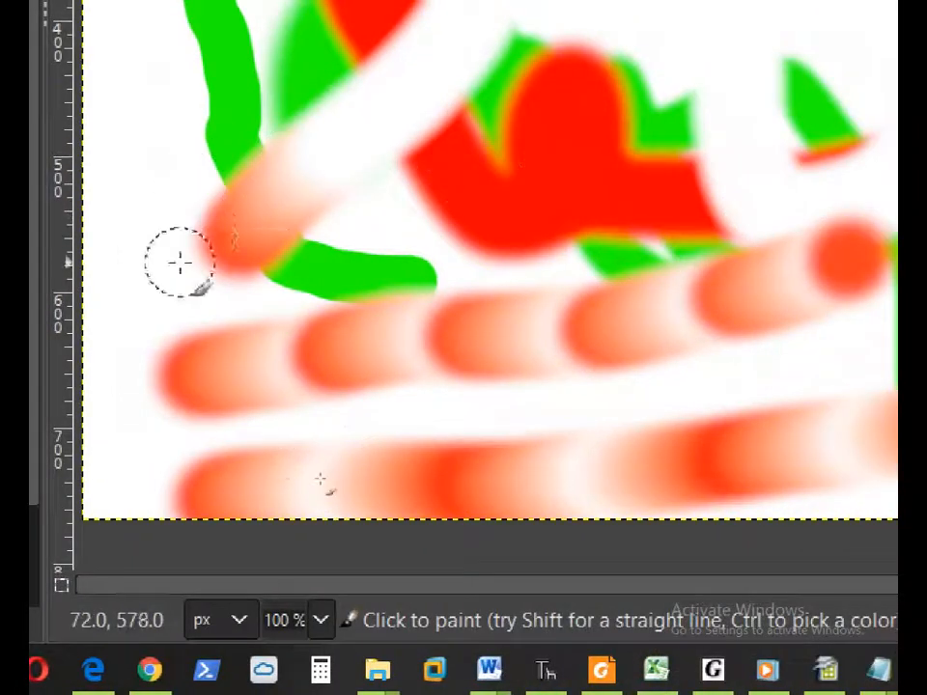
pyautogui.moveTo(180, 262)
pyautogui.mouseDown()
pyautogui.moveTo(469, 237)
pyautogui.moveTo(847, 114)
pyautogui.moveTo(926, 69)
pyautogui.mouseUp()
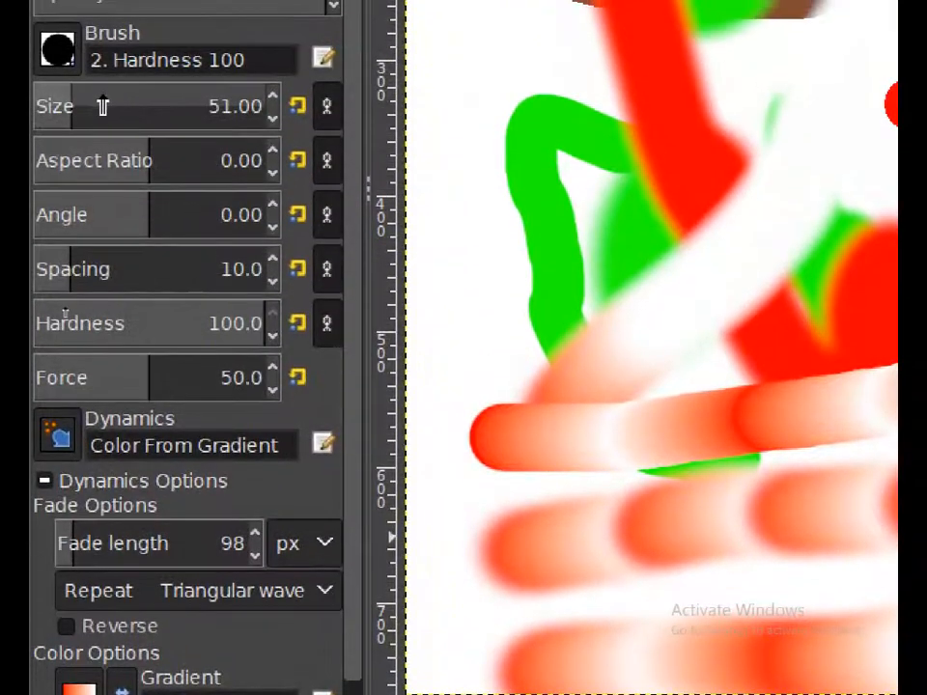
# Step: Set the brush size to 129 and paint a wide gradient stroke across the middle of the canvas
pyautogui.click(103, 107)
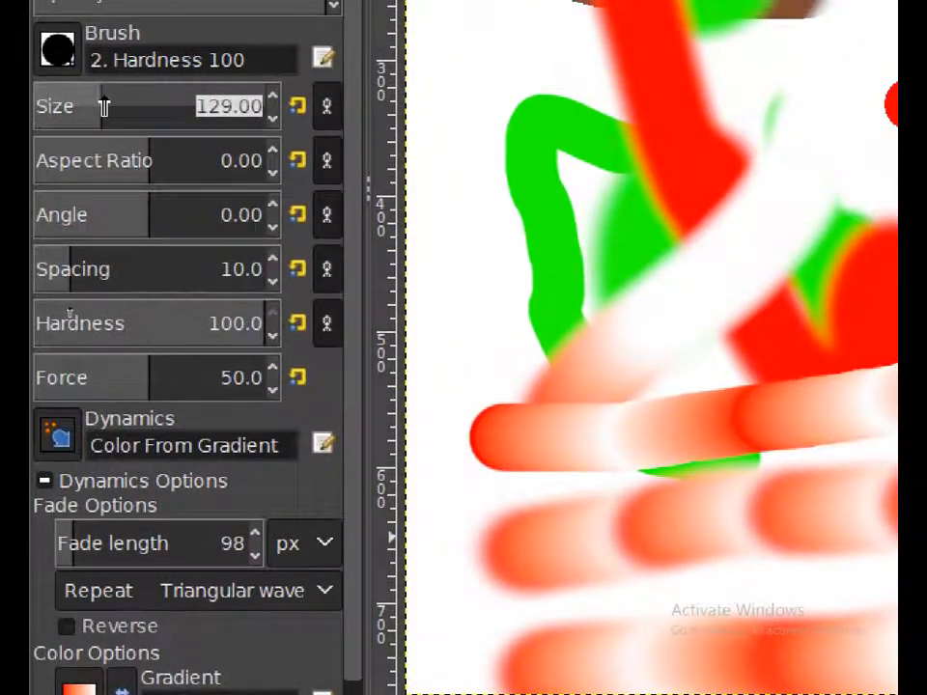
pyautogui.moveTo(475, 241); pyautogui.dragTo(893, 236)
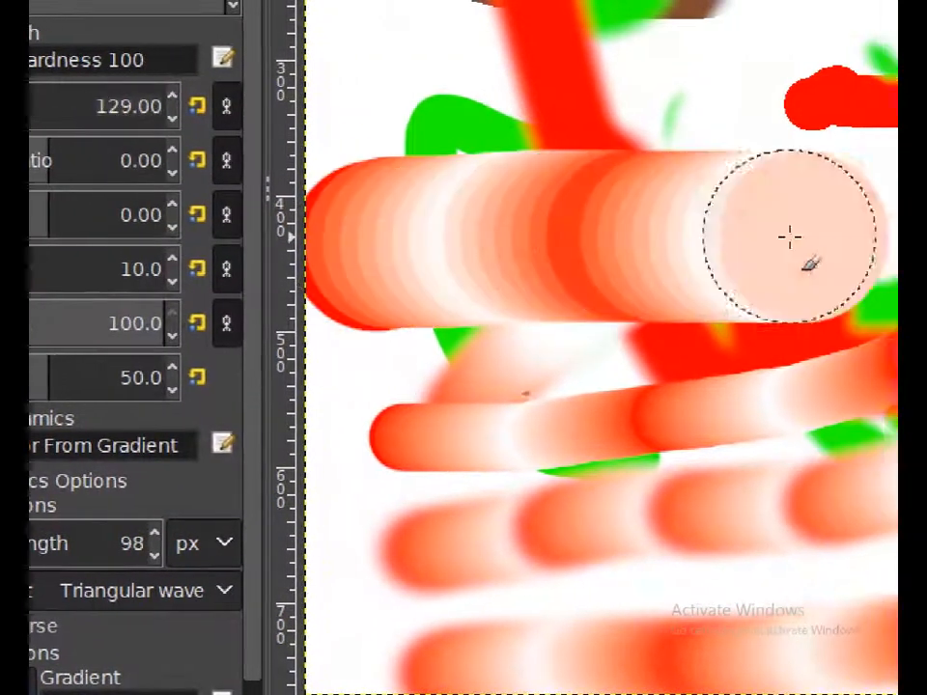
pyautogui.moveTo(790, 236)
pyautogui.mouseDown()
pyautogui.moveTo(820, 234)
pyautogui.moveTo(790, 171)
pyautogui.moveTo(788, 141)
pyautogui.mouseUp()
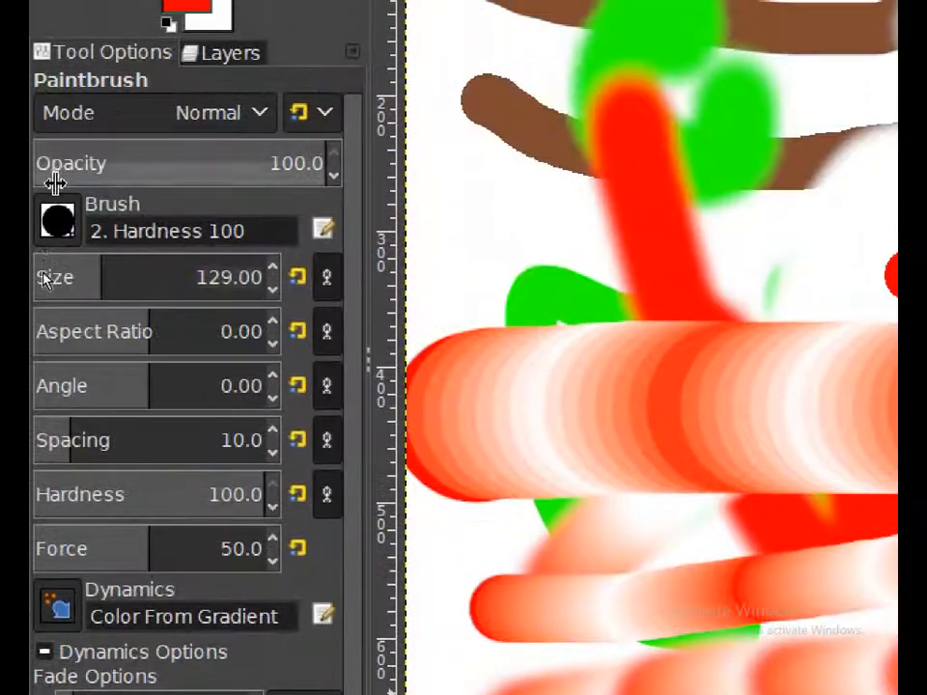
# Step: Choose the 2. Hardness 075 brush and open the list of gradients for the brush color
pyautogui.click(57, 199)
pyautogui.click(133, 317)
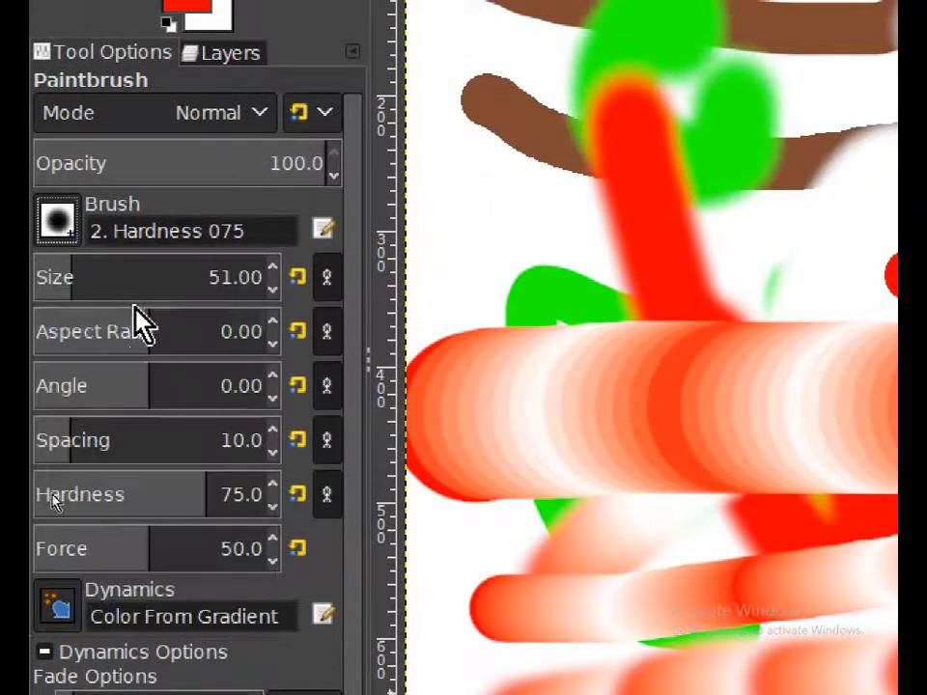
pyautogui.click(90, 518)
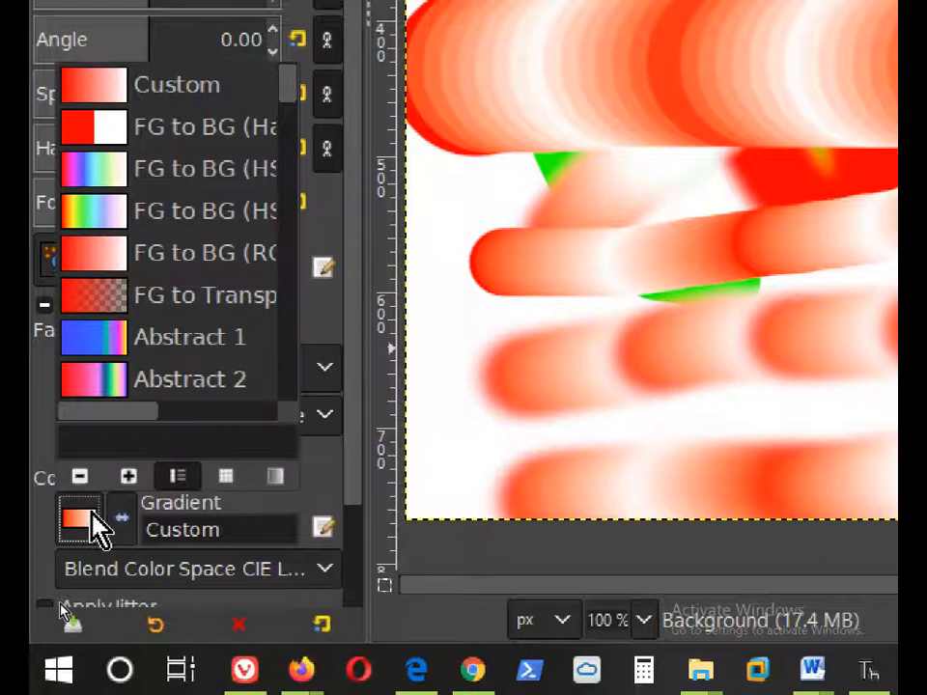
pyautogui.click(88, 519)
pyautogui.click(88, 519)
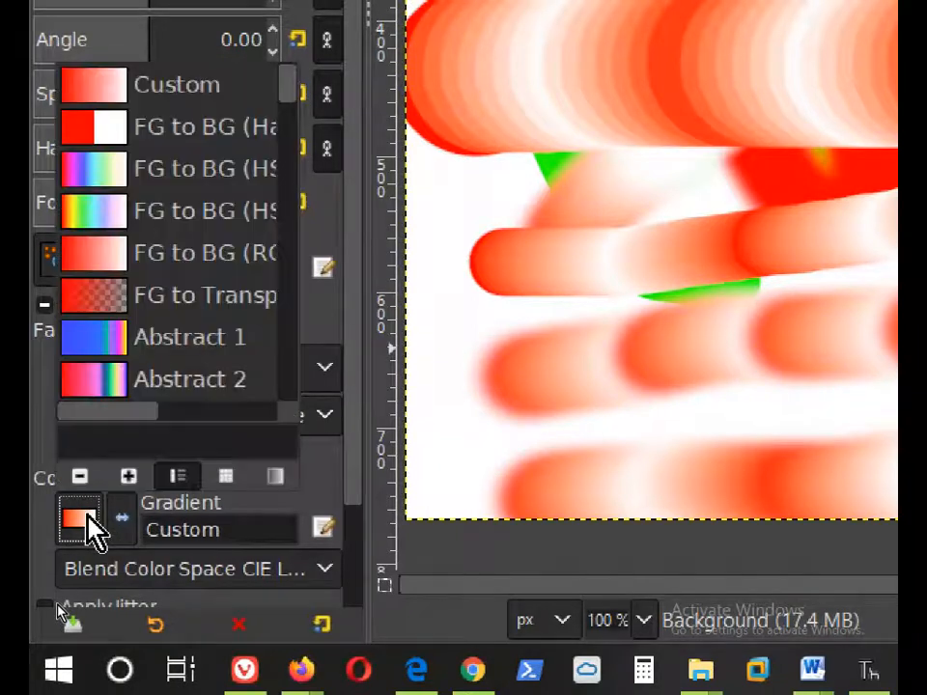
pyautogui.click(88, 519)
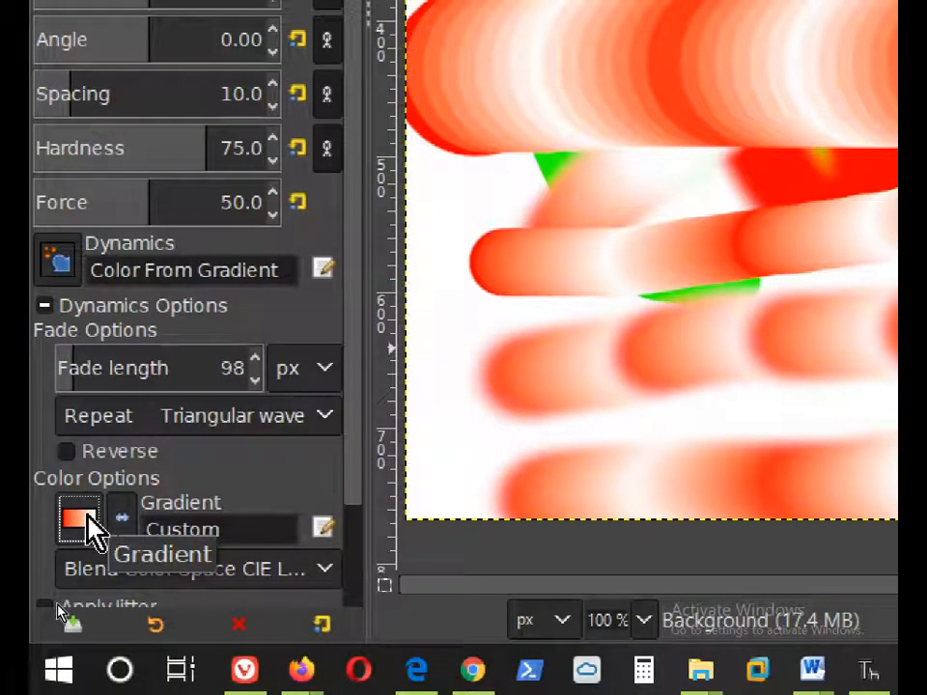
pyautogui.click(89, 518)
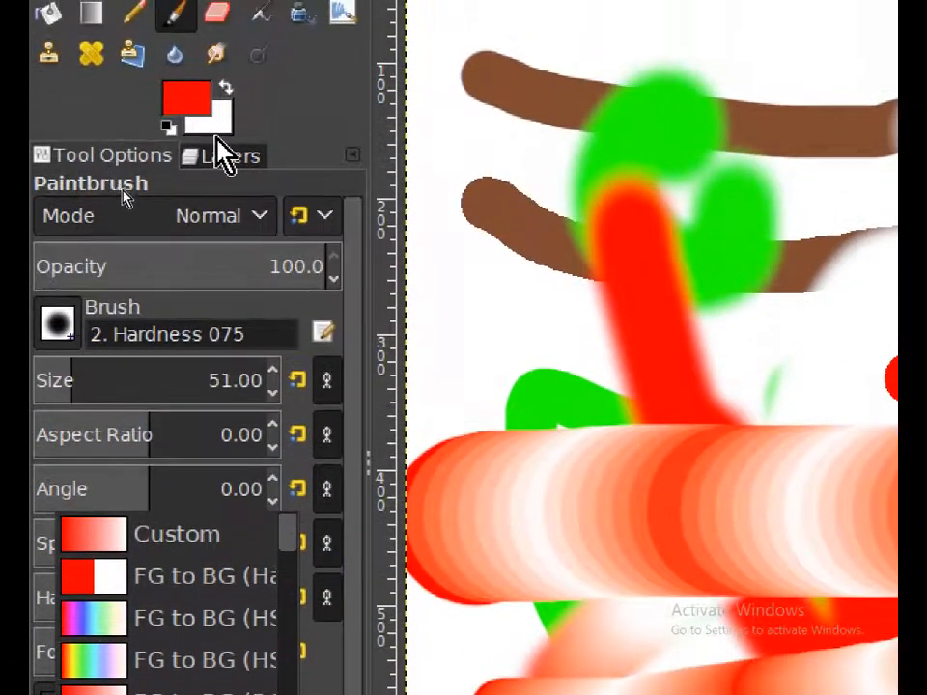
# Step: Set the background color to the green swatch and paint a red-to-green gradient stroke across the upper canvas
pyautogui.click(217, 132)
pyautogui.click(216, 132)
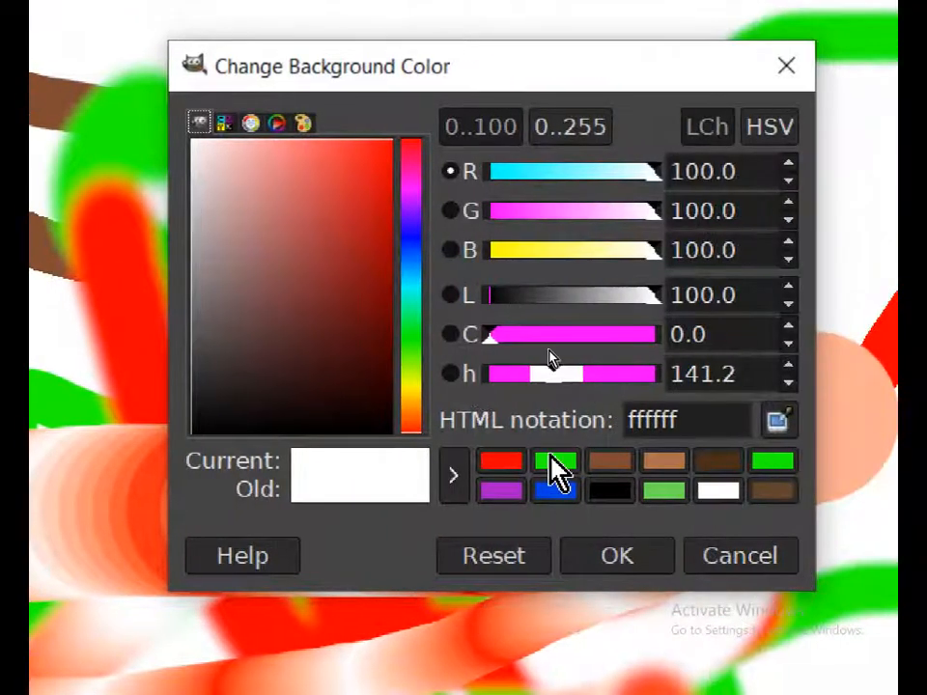
pyautogui.click(554, 463)
pyautogui.click(599, 558)
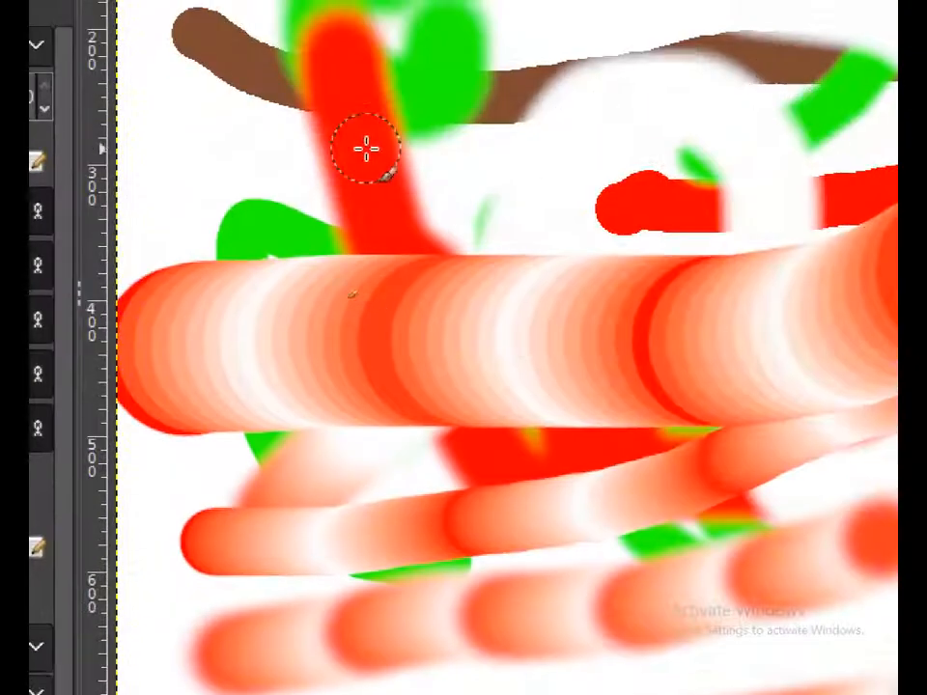
pyautogui.moveTo(364, 147)
pyautogui.mouseDown()
pyautogui.moveTo(694, 156)
pyautogui.moveTo(780, 96)
pyautogui.moveTo(327, 99)
pyautogui.mouseUp()
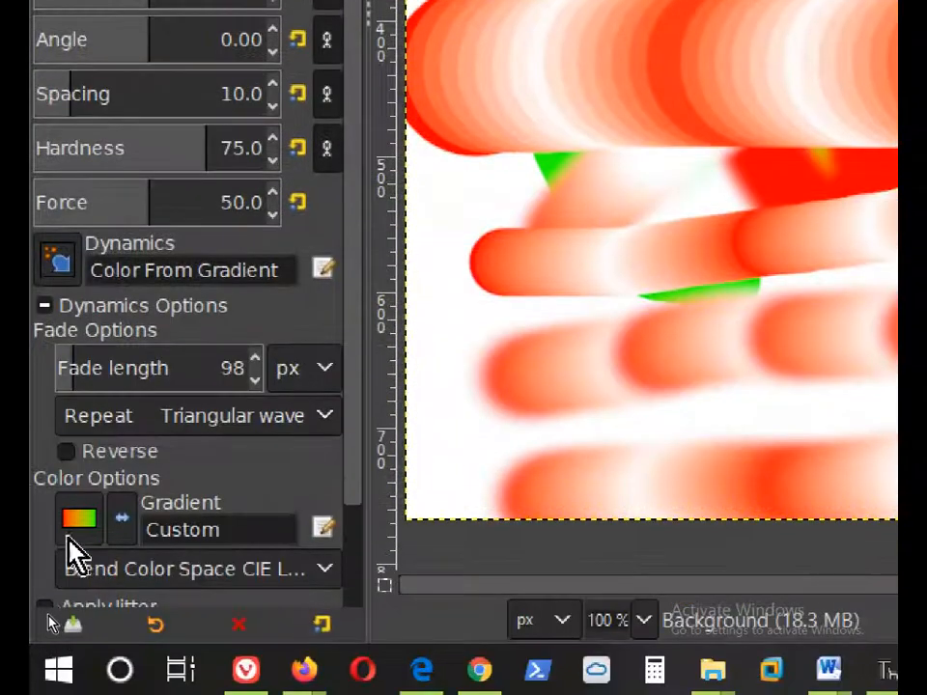
# Step: Browse the gradient list, choose the Burning Transparency gradient and paint a winding stroke over the existing ones
pyautogui.click(81, 526)
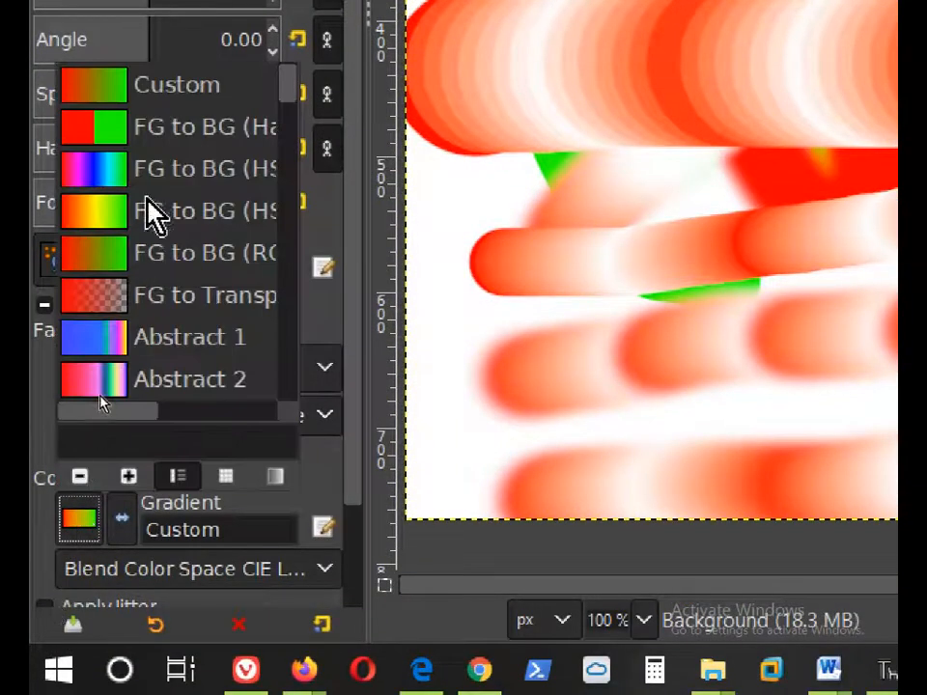
pyautogui.scroll(-3, 160, 242)
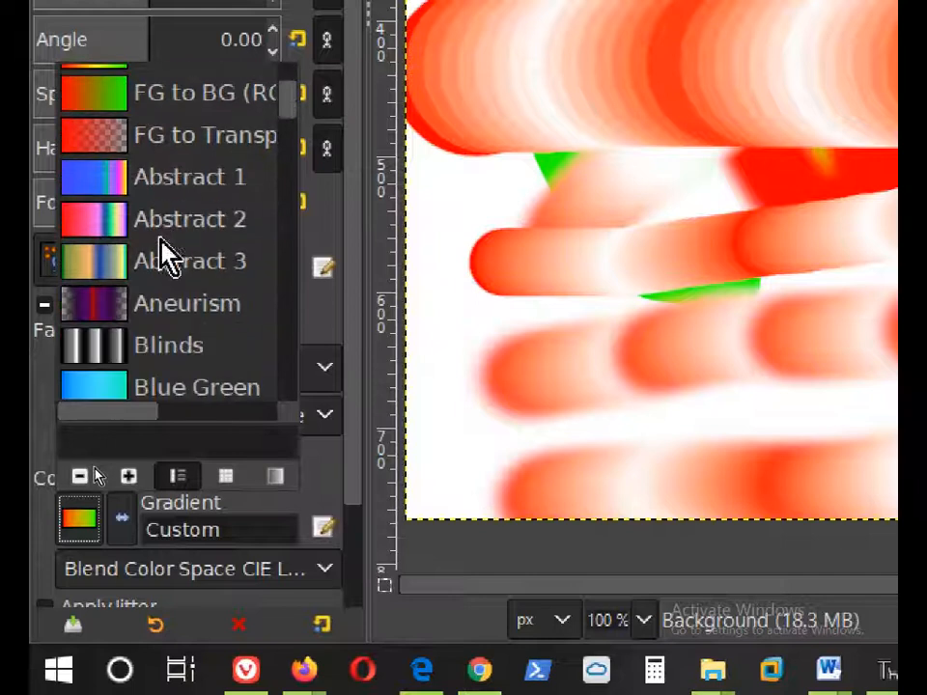
pyautogui.scroll(-8, 161, 246)
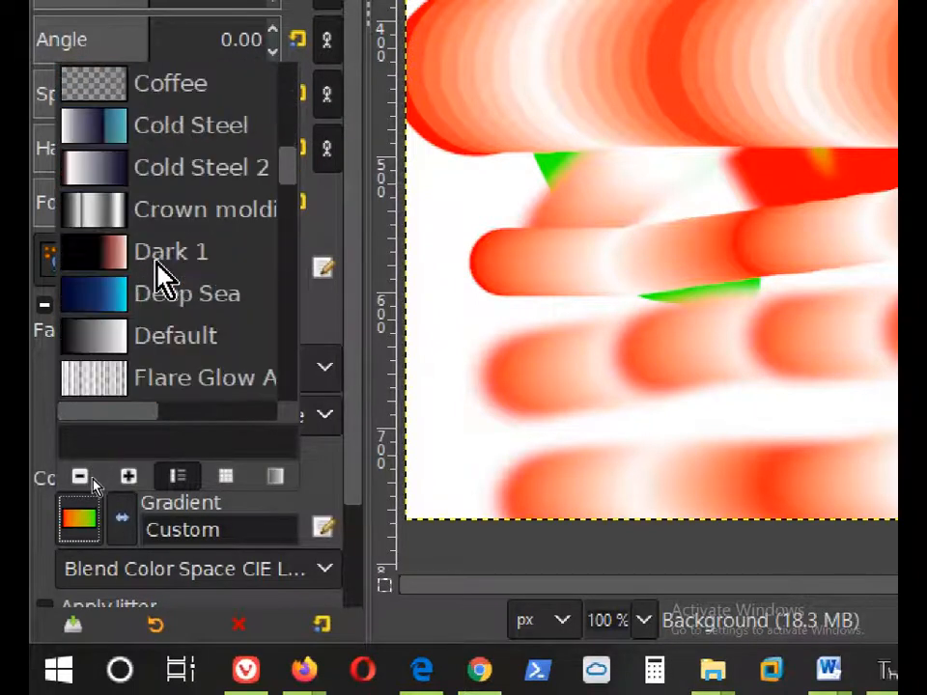
pyautogui.scroll(-13, 157, 266)
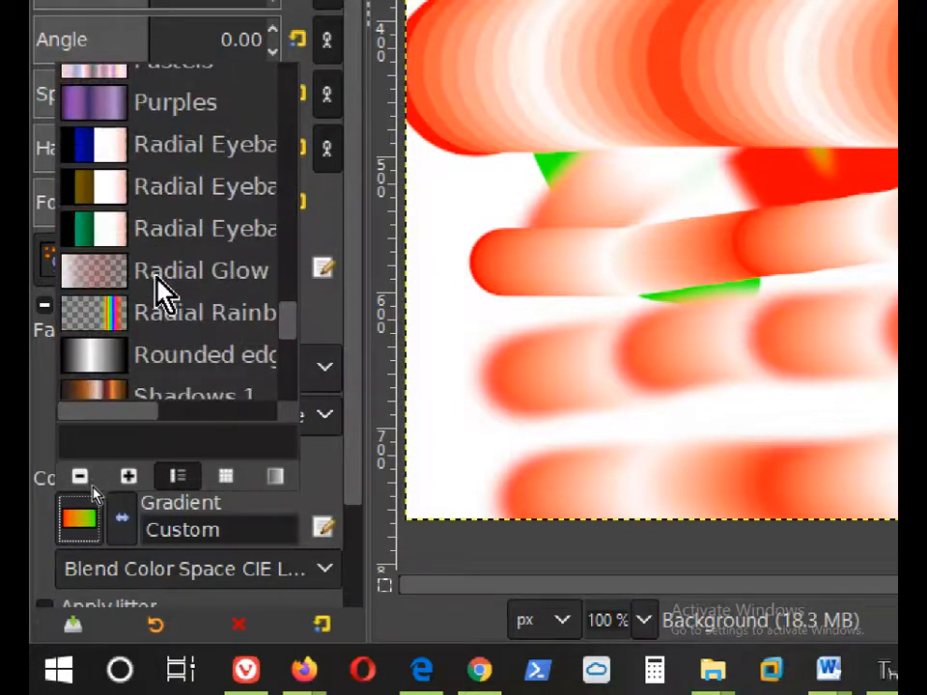
pyautogui.scroll(10, 114, 232)
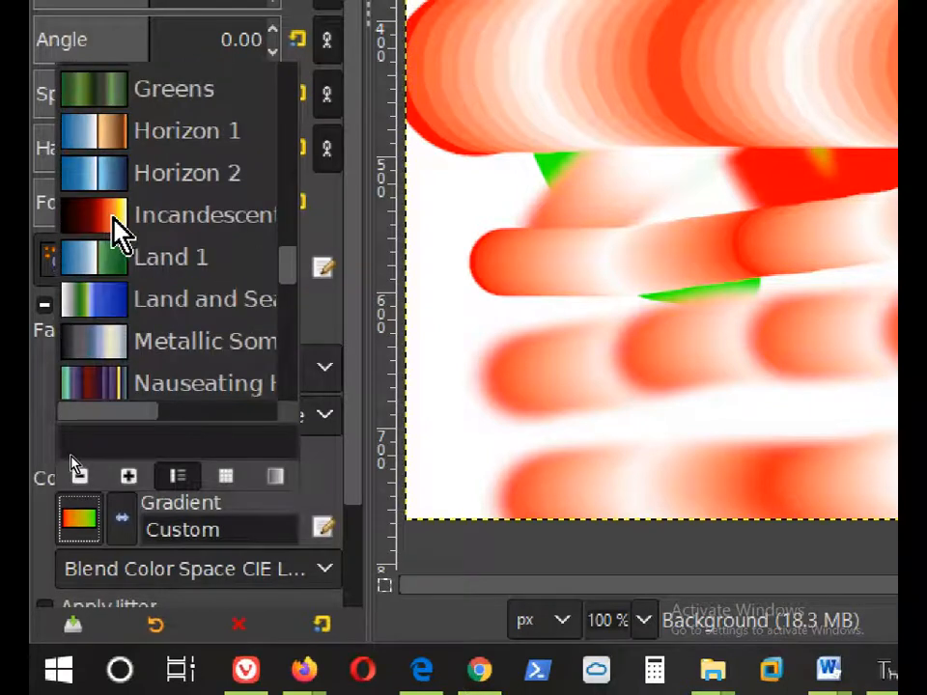
pyautogui.scroll(-3, 102, 294)
pyautogui.scroll(9, 133, 261)
pyautogui.scroll(12, 133, 266)
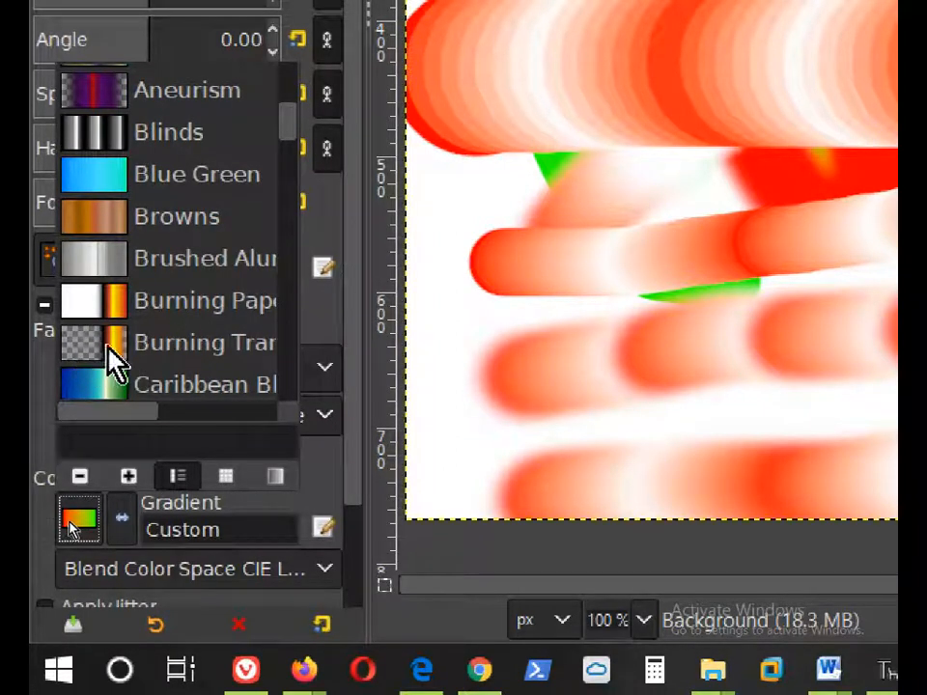
pyautogui.click(93, 366)
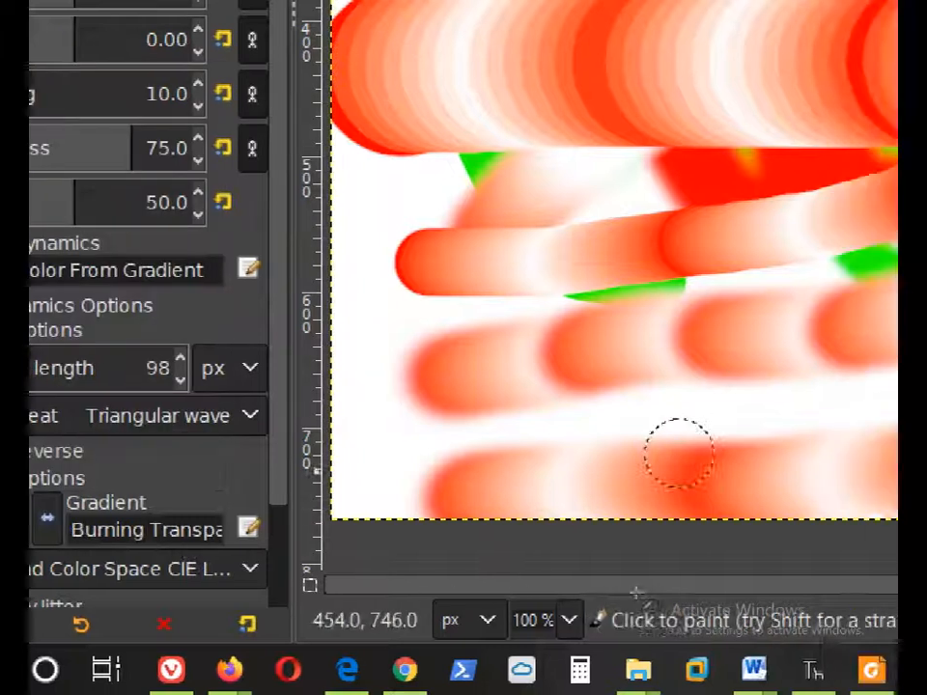
pyautogui.moveTo(179, 415)
pyautogui.mouseDown()
pyautogui.moveTo(734, 364)
pyautogui.moveTo(926, 306)
pyautogui.moveTo(926, 16)
pyautogui.mouseUp()
pyautogui.moveTo(792, 70)
pyautogui.mouseDown()
pyautogui.moveTo(572, 89)
pyautogui.moveTo(299, 134)
pyautogui.moveTo(132, 286)
pyautogui.moveTo(138, 565)
pyautogui.moveTo(288, 603)
pyautogui.moveTo(628, 432)
pyautogui.moveTo(701, 293)
pyautogui.moveTo(788, 211)
pyautogui.mouseUp()
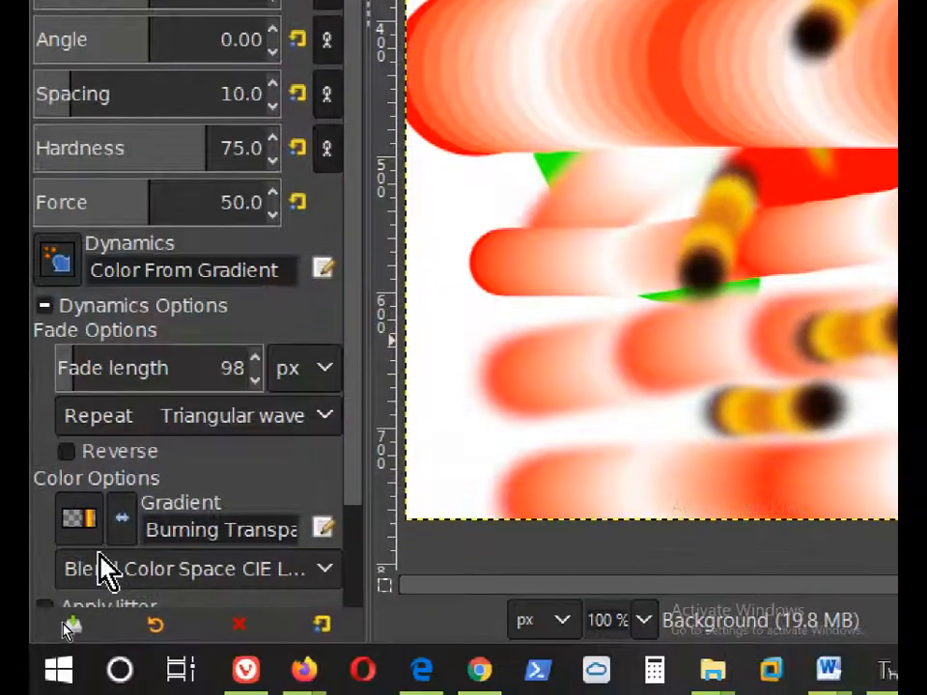
# Step: Choose the first Full saturation rainbow gradient and paint a diagonal stroke upward from the lower left of the canvas
pyautogui.click(81, 518)
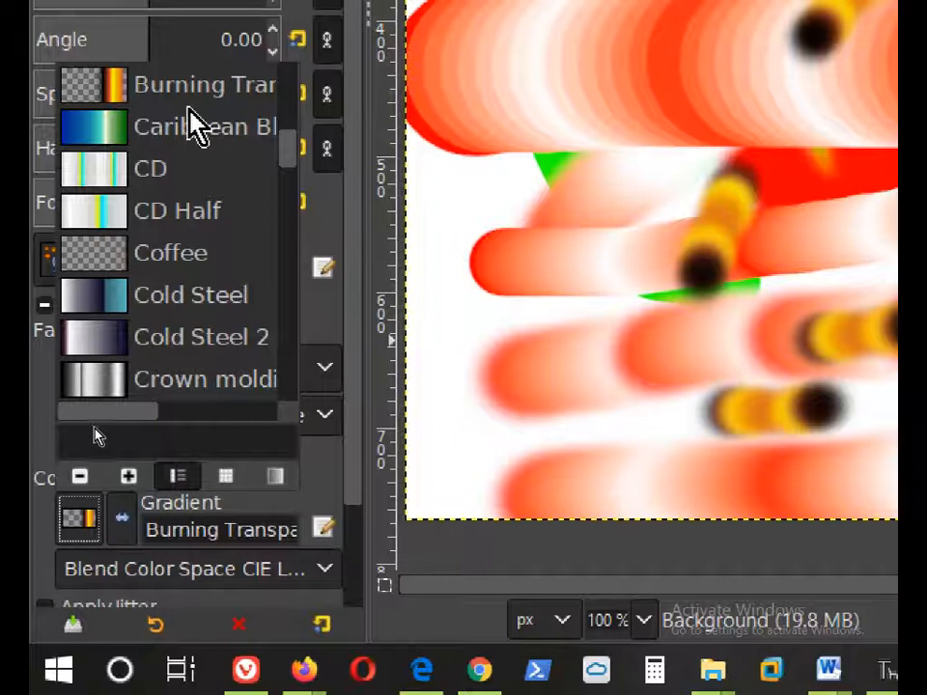
pyautogui.scroll(-2, 158, 185)
pyautogui.scroll(-6, 164, 237)
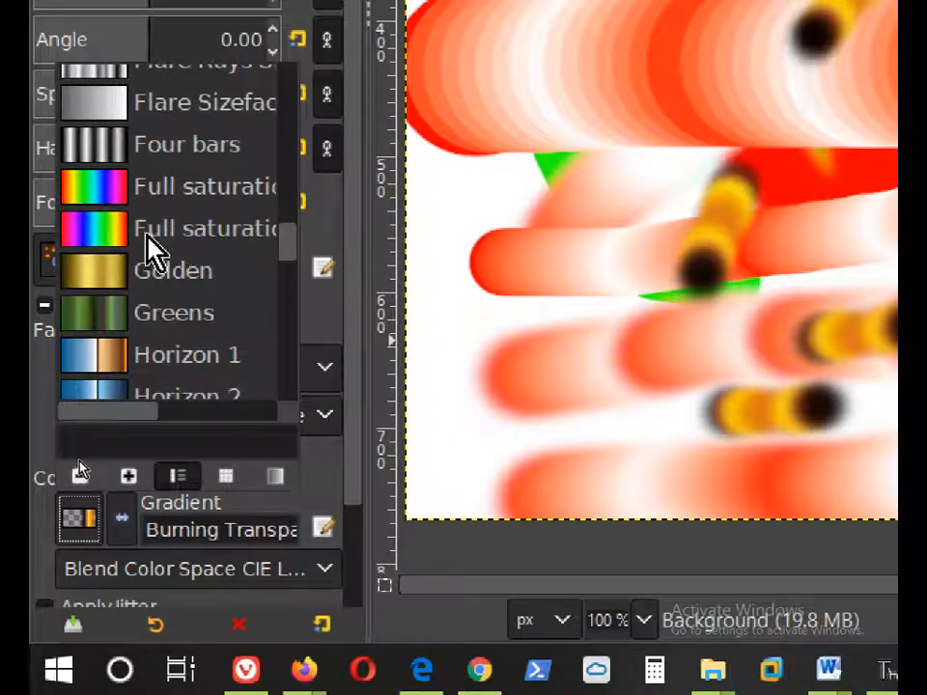
pyautogui.click(93, 196)
pyautogui.moveTo(540, 404)
pyautogui.mouseDown()
pyautogui.moveTo(721, 0)
pyautogui.moveTo(751, 0)
pyautogui.mouseUp()
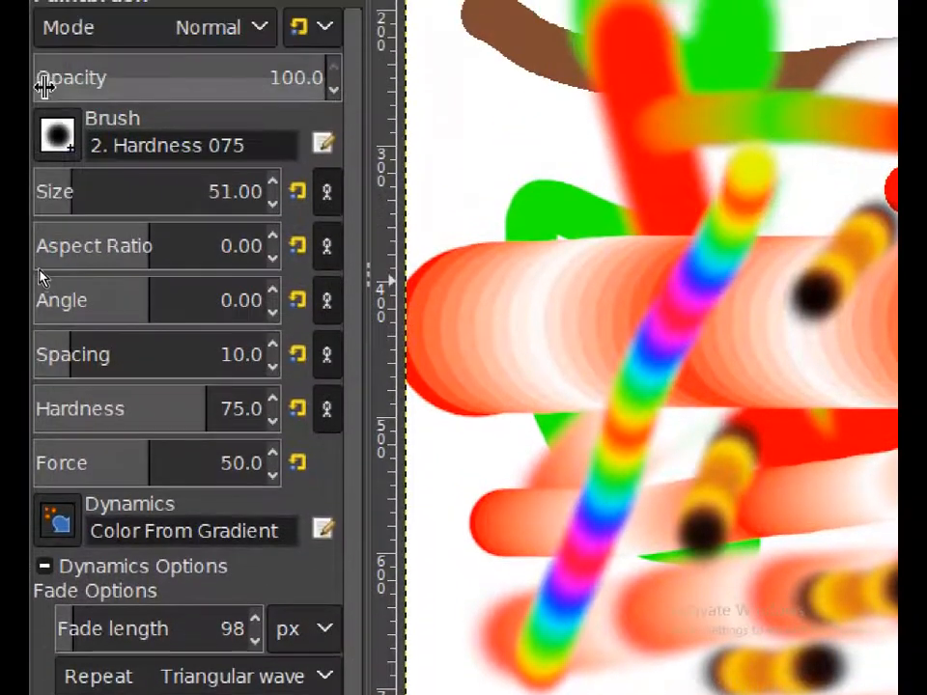
# Step: Choose the 2. Hardness 100 brush and paint a long rainbow stroke that swirls into a spiral at the canvas's left edge
pyautogui.click(56, 137)
pyautogui.click(159, 214)
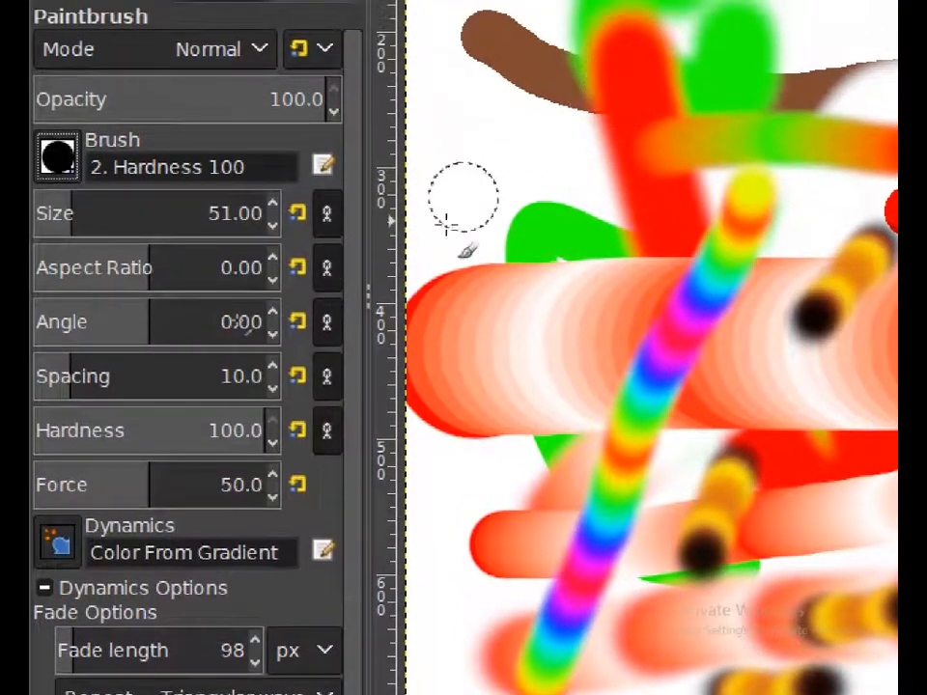
pyautogui.moveTo(605, 155)
pyautogui.mouseDown()
pyautogui.moveTo(528, 503)
pyautogui.moveTo(464, 694)
pyautogui.moveTo(460, 266)
pyautogui.moveTo(499, 282)
pyautogui.mouseUp()
pyautogui.moveTo(499, 166)
pyautogui.mouseDown()
pyautogui.moveTo(560, 220)
pyautogui.moveTo(502, 153)
pyautogui.moveTo(552, 164)
pyautogui.moveTo(503, 157)
pyautogui.moveTo(528, 124)
pyautogui.moveTo(551, 205)
pyautogui.moveTo(466, 127)
pyautogui.moveTo(570, 160)
pyautogui.moveTo(559, 214)
pyautogui.moveTo(471, 110)
pyautogui.moveTo(553, 137)
pyautogui.moveTo(502, 228)
pyautogui.moveTo(490, 117)
pyautogui.moveTo(537, 140)
pyautogui.moveTo(510, 210)
pyautogui.moveTo(425, 142)
pyautogui.moveTo(502, 132)
pyautogui.moveTo(525, 198)
pyautogui.moveTo(454, 167)
pyautogui.moveTo(498, 149)
pyautogui.moveTo(510, 192)
pyautogui.moveTo(473, 163)
pyautogui.mouseUp()
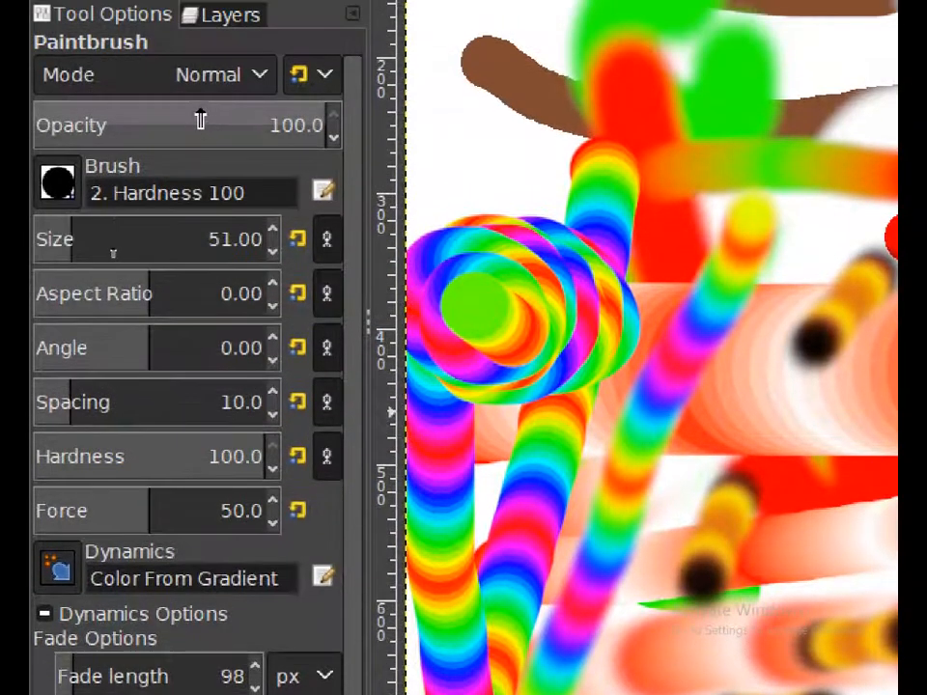
# Step: Set the brush opacity to 51.4 and paint long rainbow strokes back and forth across the upper canvas
pyautogui.click(200, 119)
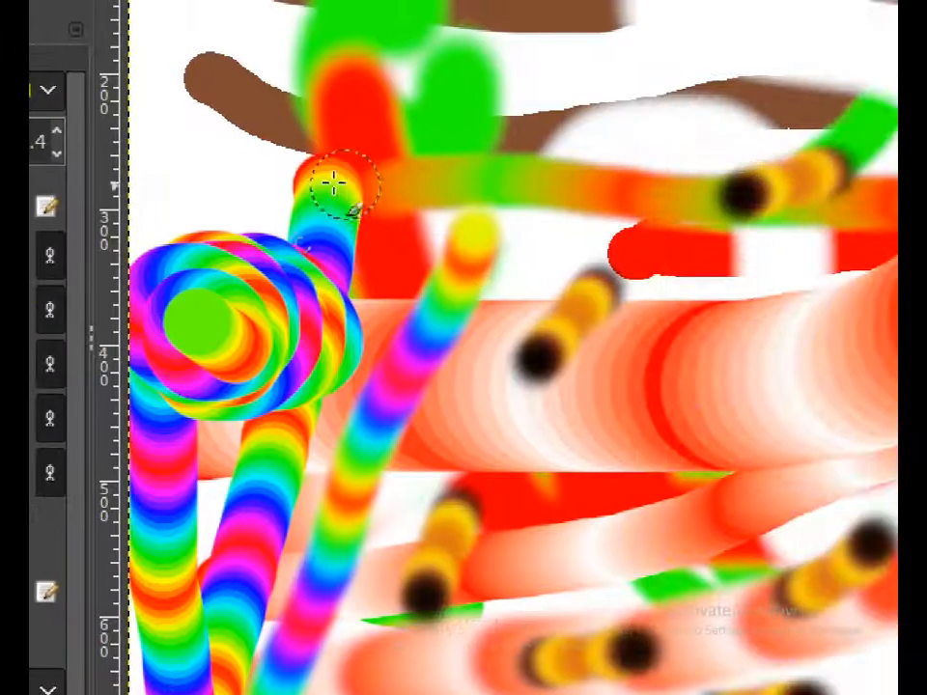
pyautogui.moveTo(462, 81); pyautogui.dragTo(768, 43)
pyautogui.moveTo(492, 88)
pyautogui.mouseDown()
pyautogui.moveTo(788, 86)
pyautogui.moveTo(653, 89)
pyautogui.moveTo(183, 156)
pyautogui.moveTo(73, 213)
pyautogui.mouseUp()
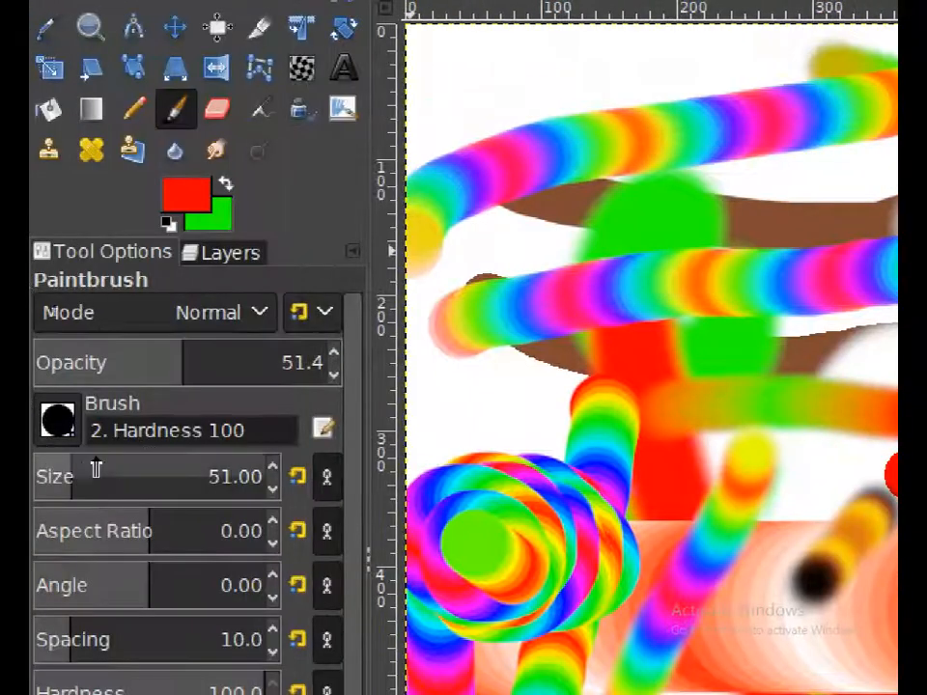
# Step: Set the brush opacity to 13.4 and paint a faint rainbow stroke along the top of the canvas
pyautogui.click(71, 365)
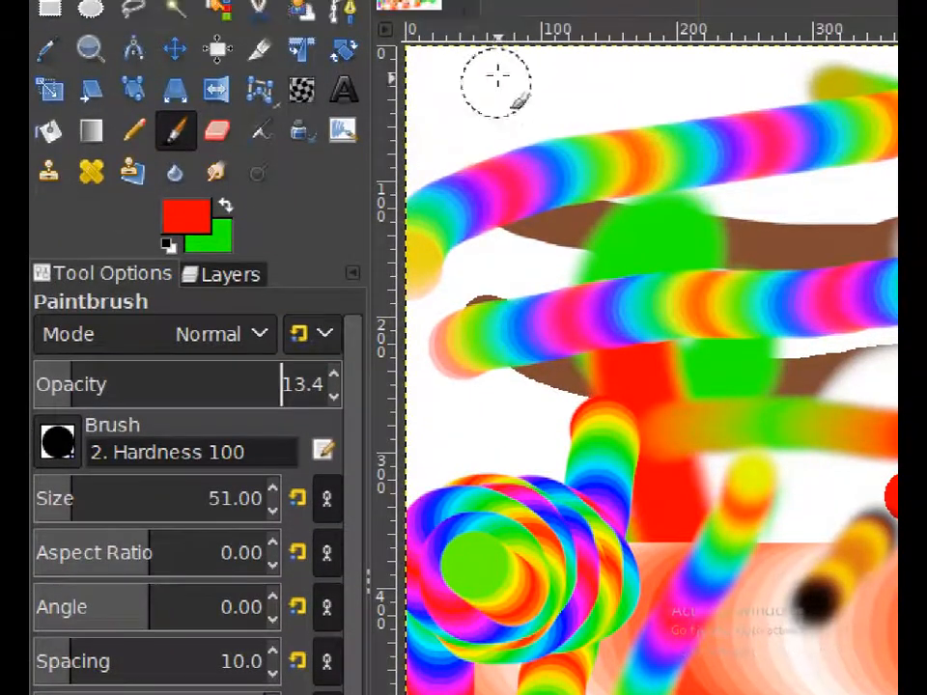
pyautogui.moveTo(451, 70)
pyautogui.mouseDown()
pyautogui.moveTo(714, 69)
pyautogui.moveTo(918, 119)
pyautogui.mouseUp()
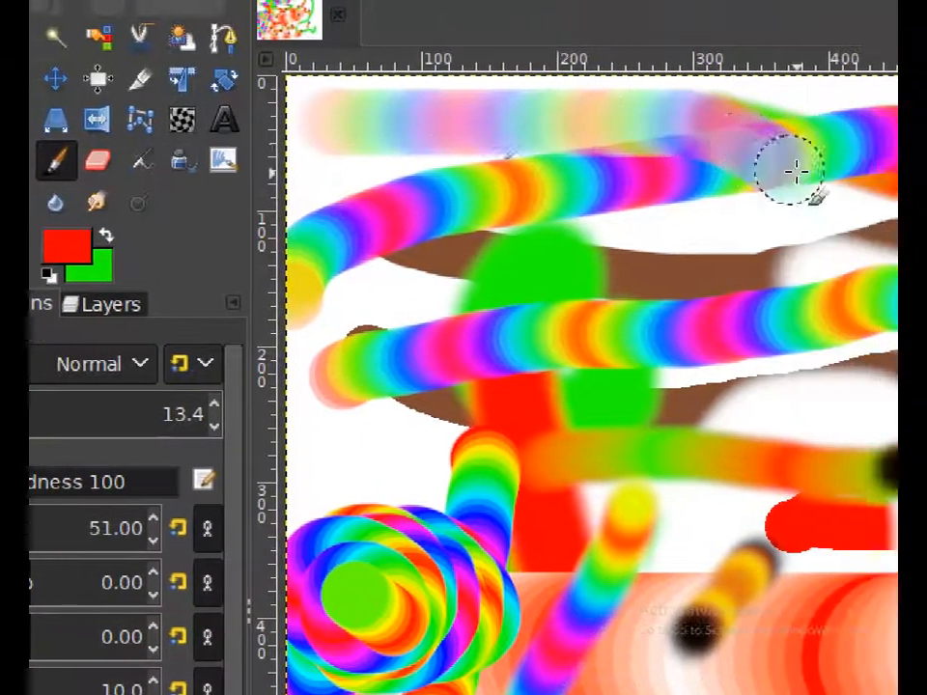
# Step: Paint more faint rainbow strokes at 13.4 opacity over the upper right part of the canvas
pyautogui.moveTo(792, 171)
pyautogui.mouseDown()
pyautogui.moveTo(926, 293)
pyautogui.moveTo(926, 440)
pyautogui.moveTo(926, 125)
pyautogui.mouseUp()
pyautogui.moveTo(729, 98)
pyautogui.mouseDown()
pyautogui.moveTo(623, 260)
pyautogui.moveTo(633, 309)
pyautogui.mouseUp()
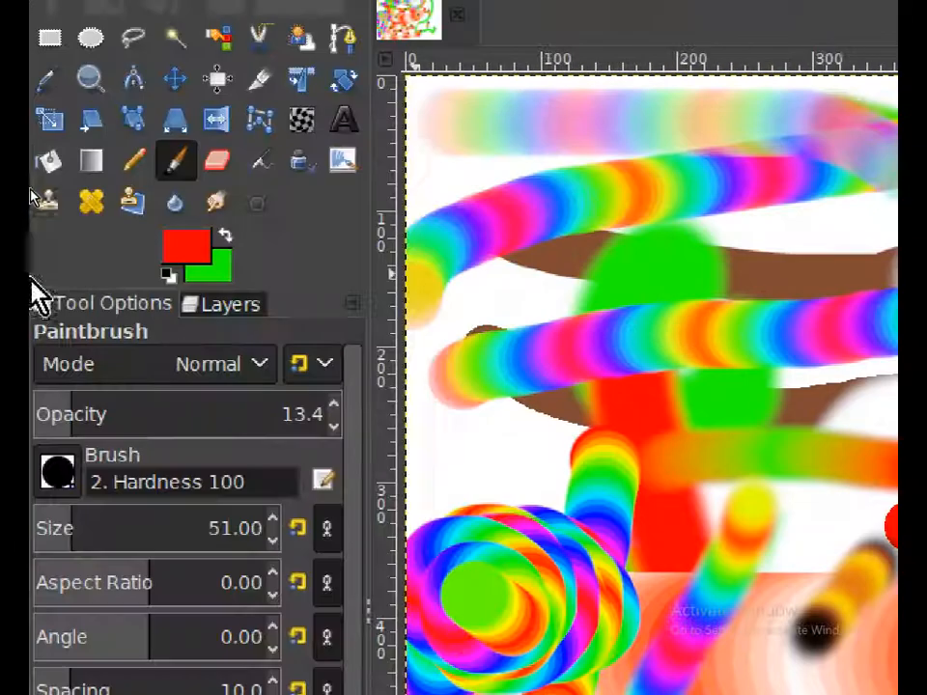
# Step: Raise the brush opacity to 100 and paint a looping trail of rainbow stars from the spiral with the 2. Star brush
pyautogui.click(335, 405)
pyautogui.click(335, 406)
pyautogui.click(335, 406)
pyautogui.moveTo(338, 406); pyautogui.dragTo(338, 405)
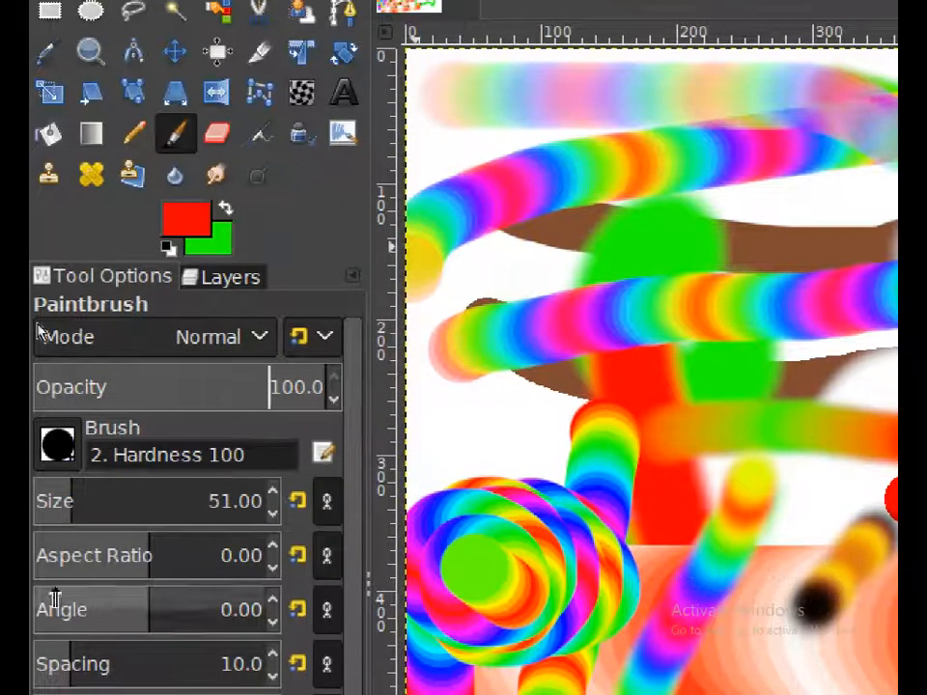
pyautogui.click(60, 446)
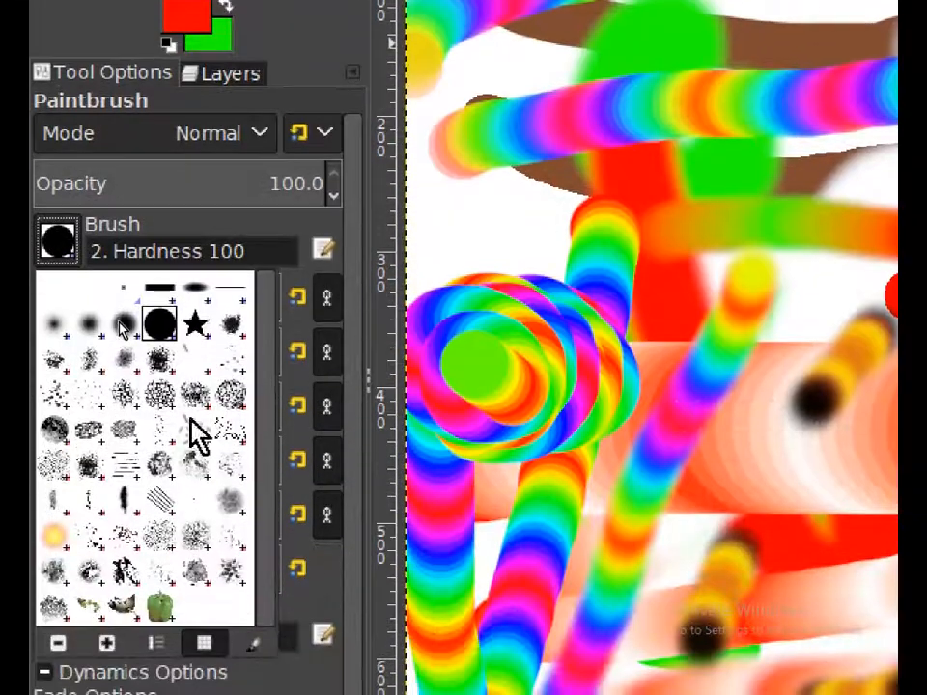
pyautogui.click(197, 524)
pyautogui.moveTo(490, 370)
pyautogui.mouseDown()
pyautogui.moveTo(666, 431)
pyautogui.moveTo(794, 94)
pyautogui.moveTo(609, 21)
pyautogui.mouseUp()
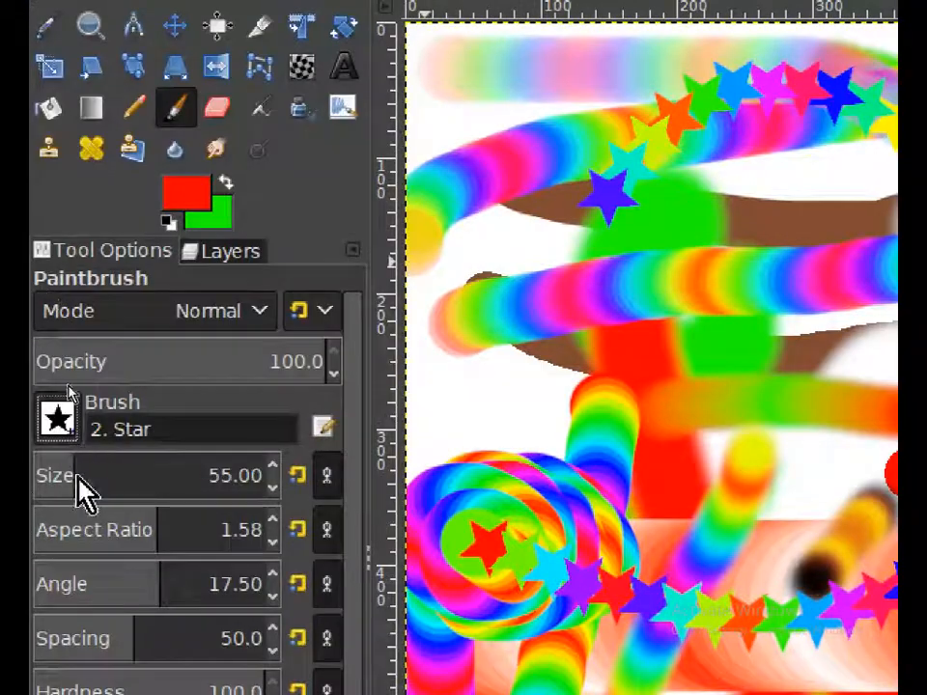
# Step: Choose the Sparks brush and scatter multicolored sparks over the spiral and across the upper half of the canvas
pyautogui.click(57, 417)
pyautogui.click(55, 694)
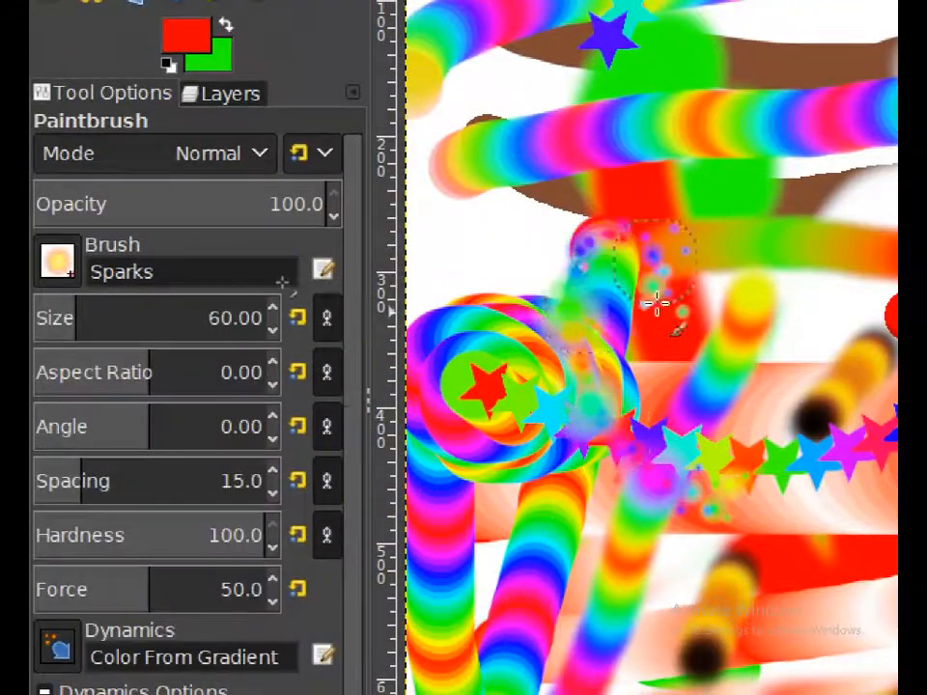
pyautogui.moveTo(655, 304); pyautogui.dragTo(614, 143)
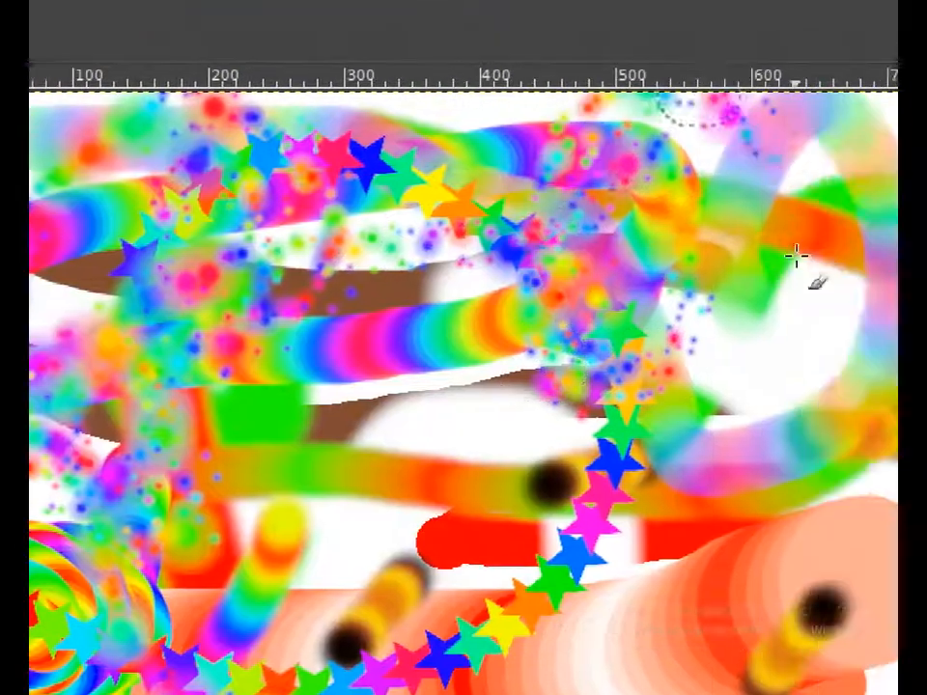
pyautogui.moveTo(797, 254)
pyautogui.mouseDown()
pyautogui.moveTo(896, 265)
pyautogui.moveTo(926, 244)
pyautogui.moveTo(893, 281)
pyautogui.mouseUp()
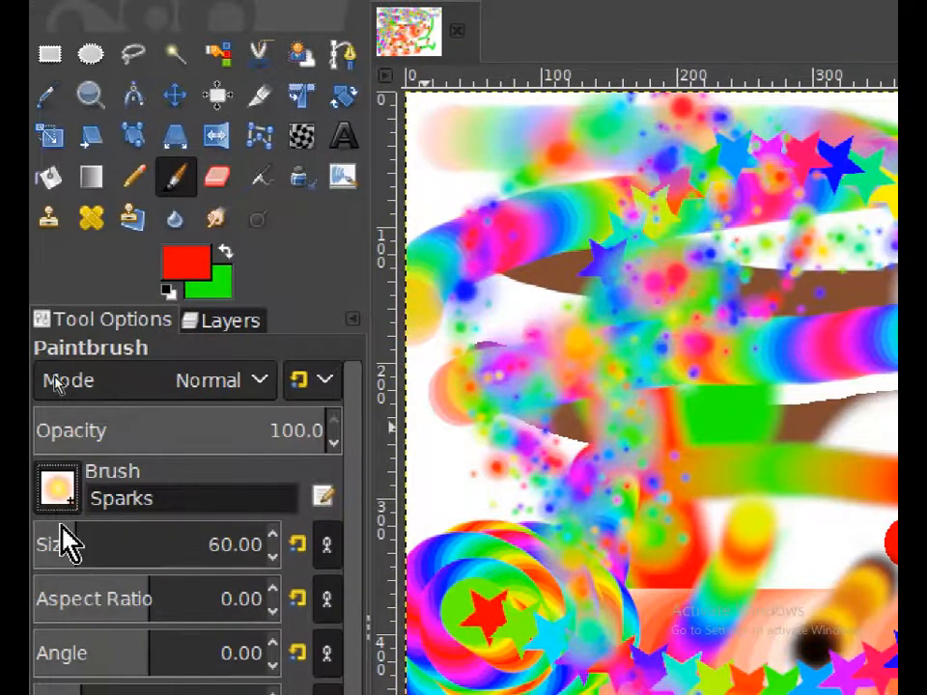
# Step: Choose the z Pepper brush and paint large solid-colored peppers from the lower left of the canvas up toward its top
pyautogui.click(56, 488)
pyautogui.click(160, 585)
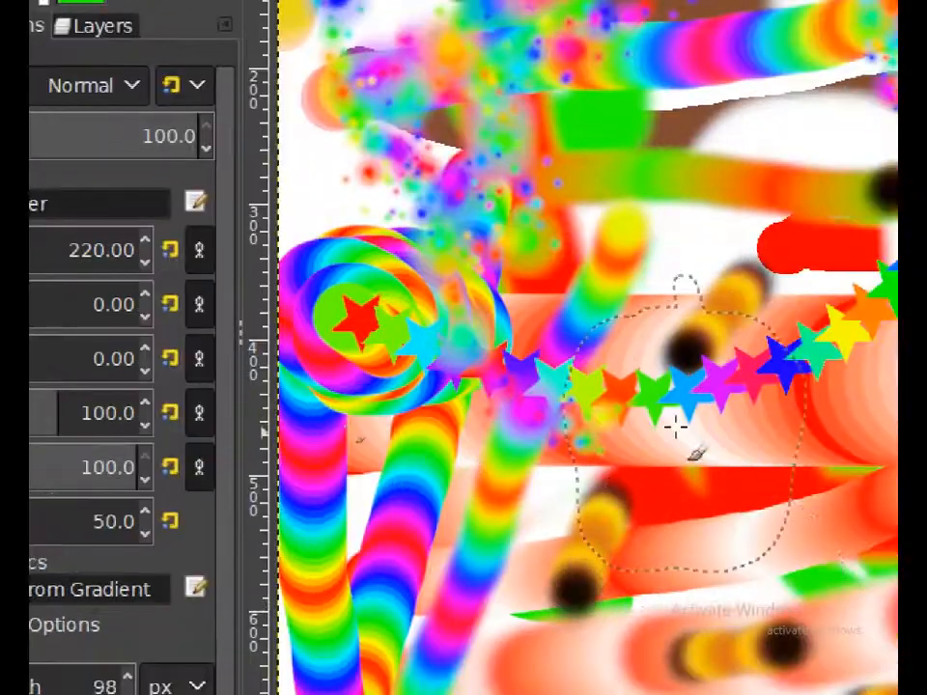
pyautogui.moveTo(578, 504)
pyautogui.mouseDown()
pyautogui.moveTo(861, 542)
pyautogui.moveTo(926, 471)
pyautogui.mouseUp()
pyautogui.moveTo(795, 458)
pyautogui.mouseDown()
pyautogui.moveTo(852, 49)
pyautogui.moveTo(710, 19)
pyautogui.mouseUp()
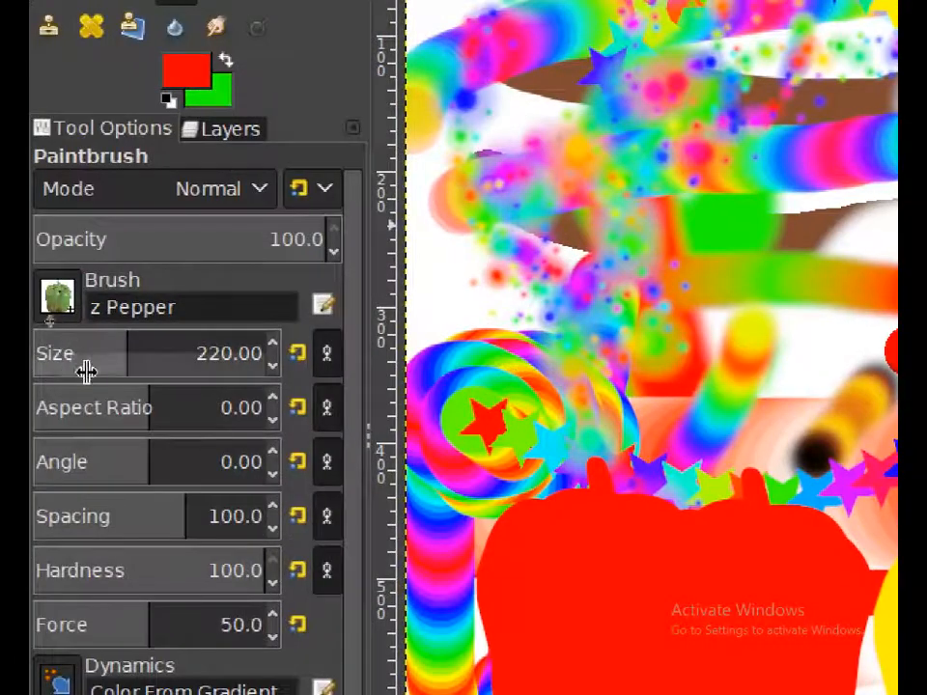
# Step: Set the z Pepper brush size to 17 and paint winding chains of tiny rainbow peppers over the upper canvas
pyautogui.write('17')
pyautogui.press('Return')
pyautogui.moveTo(508, 242)
pyautogui.mouseDown()
pyautogui.moveTo(599, 253)
pyautogui.moveTo(810, 0)
pyautogui.mouseUp()
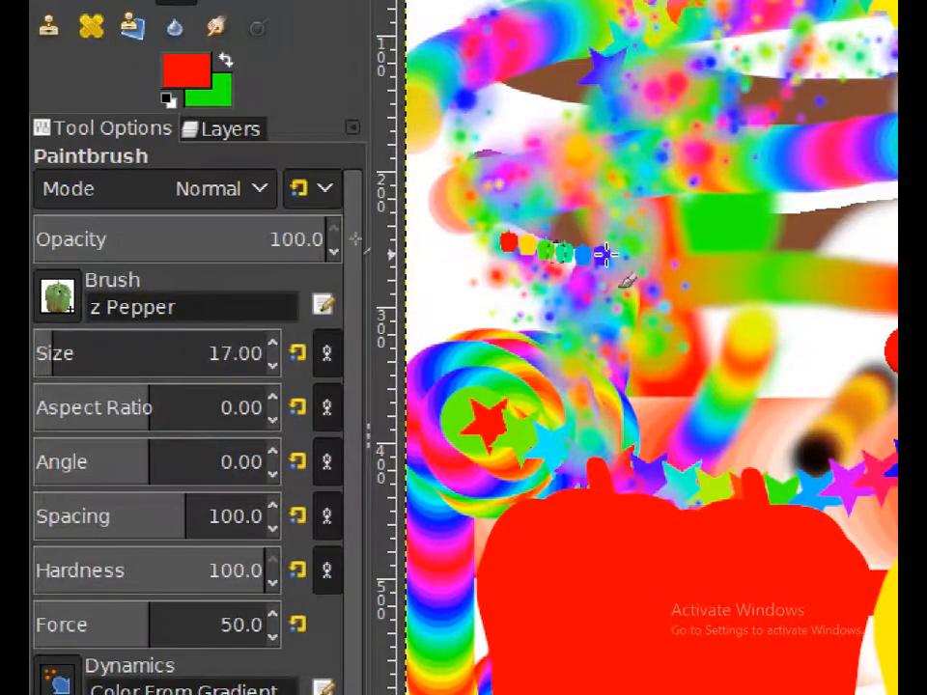
pyautogui.moveTo(771, 77)
pyautogui.mouseDown()
pyautogui.moveTo(633, 221)
pyautogui.moveTo(791, 270)
pyautogui.mouseUp()
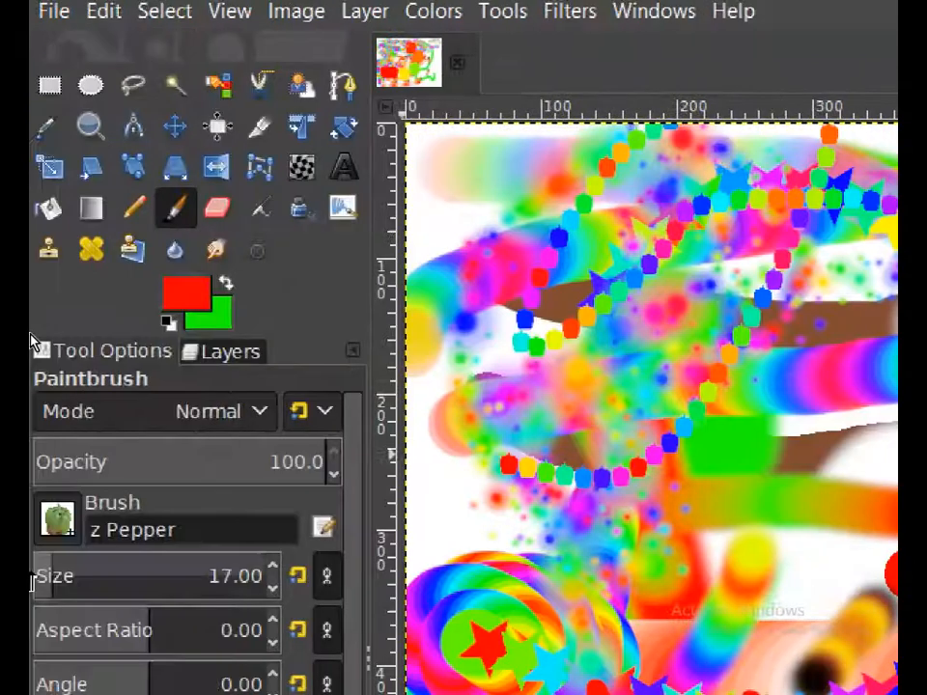
# Step: Choose the Wilber brush at size 17 and paint a trail of tiny rainbow Wilbers over the large peppers toward the right
pyautogui.click(56, 509)
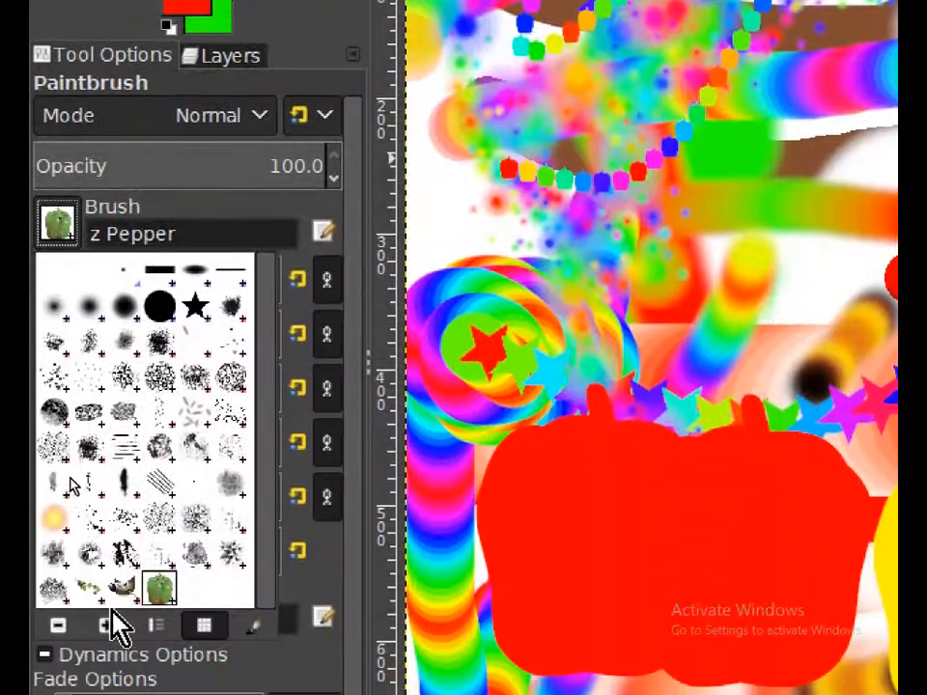
pyautogui.click(125, 587)
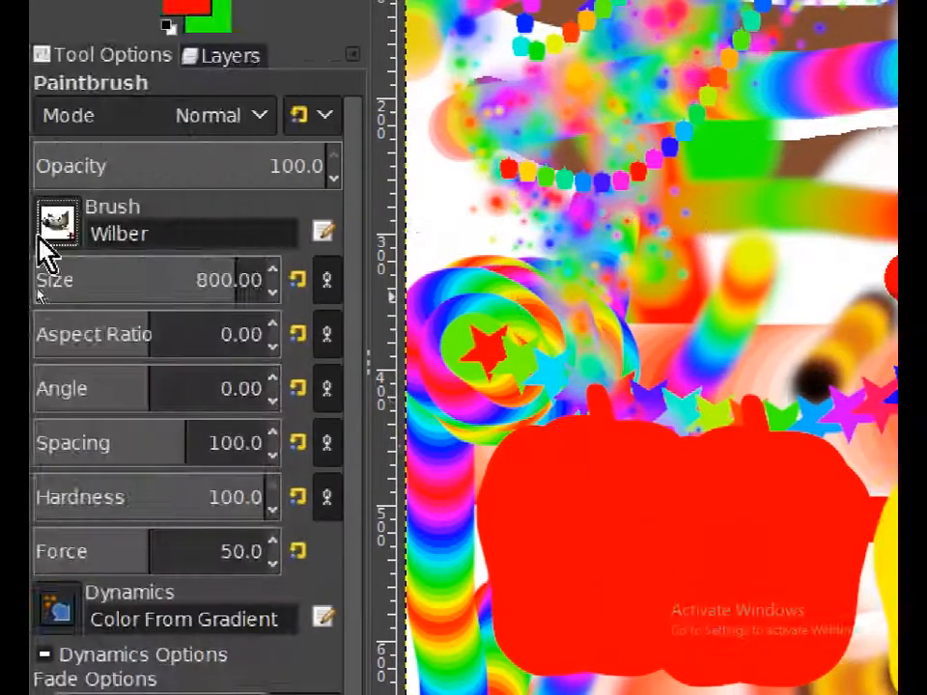
pyautogui.moveTo(52, 289); pyautogui.dragTo(39, 316)
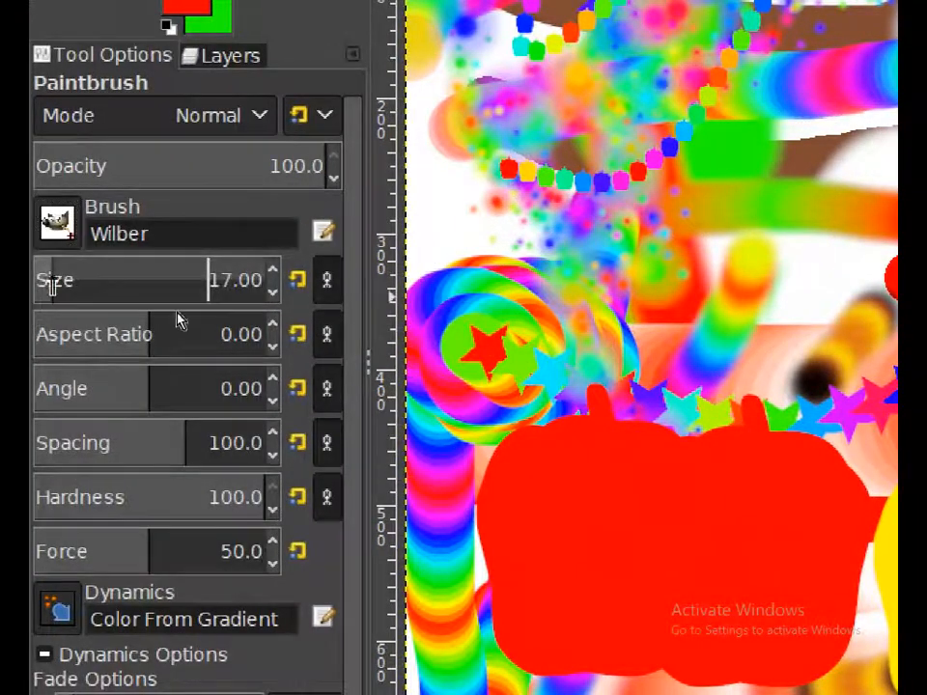
pyautogui.moveTo(758, 522)
pyautogui.mouseDown()
pyautogui.moveTo(926, 441)
pyautogui.moveTo(926, 555)
pyautogui.moveTo(926, 245)
pyautogui.mouseUp()
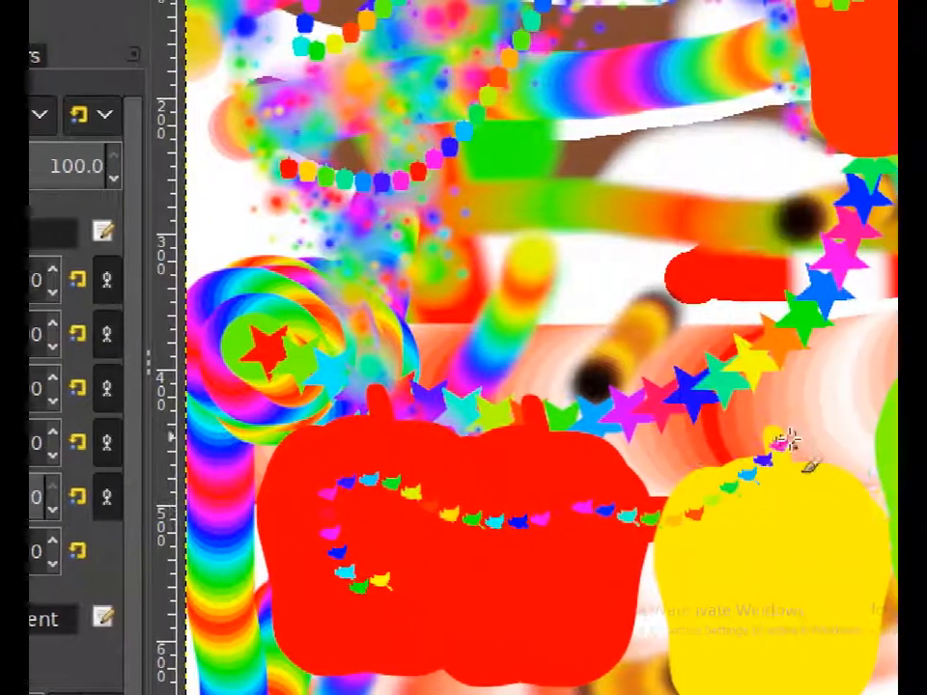
pyautogui.moveTo(787, 241); pyautogui.dragTo(821, 189)
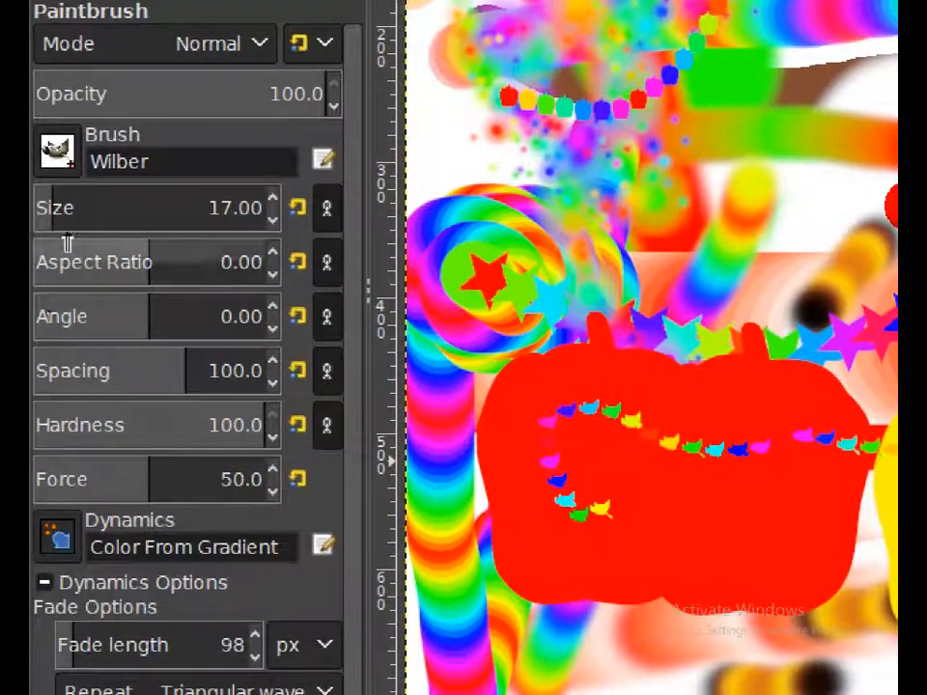
# Step: Choose the Vine brush and paint multicolored leaves along the lower right part of the canvas
pyautogui.click(66, 151)
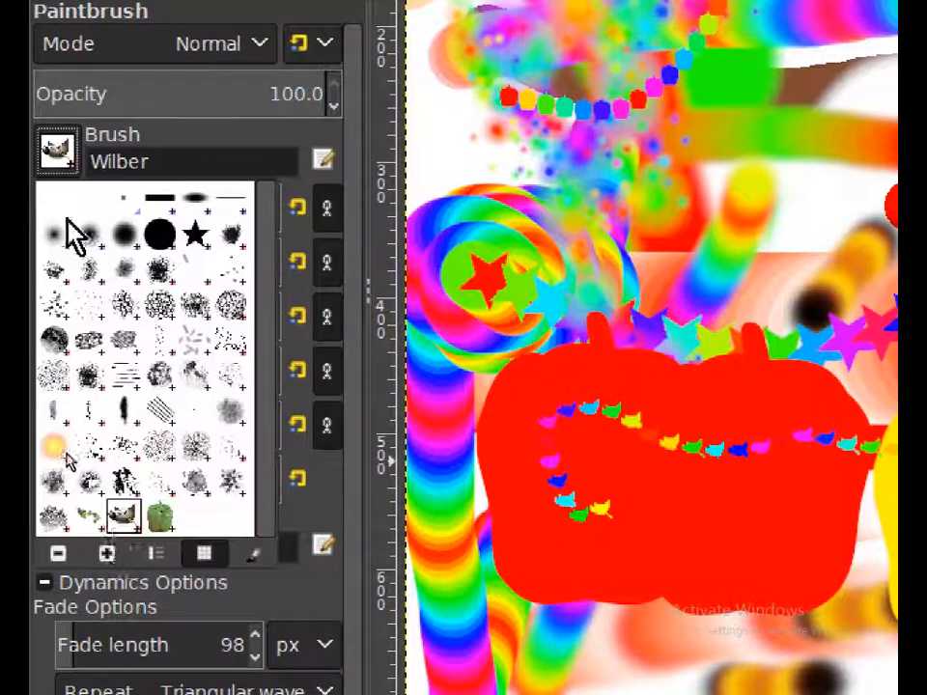
pyautogui.click(96, 521)
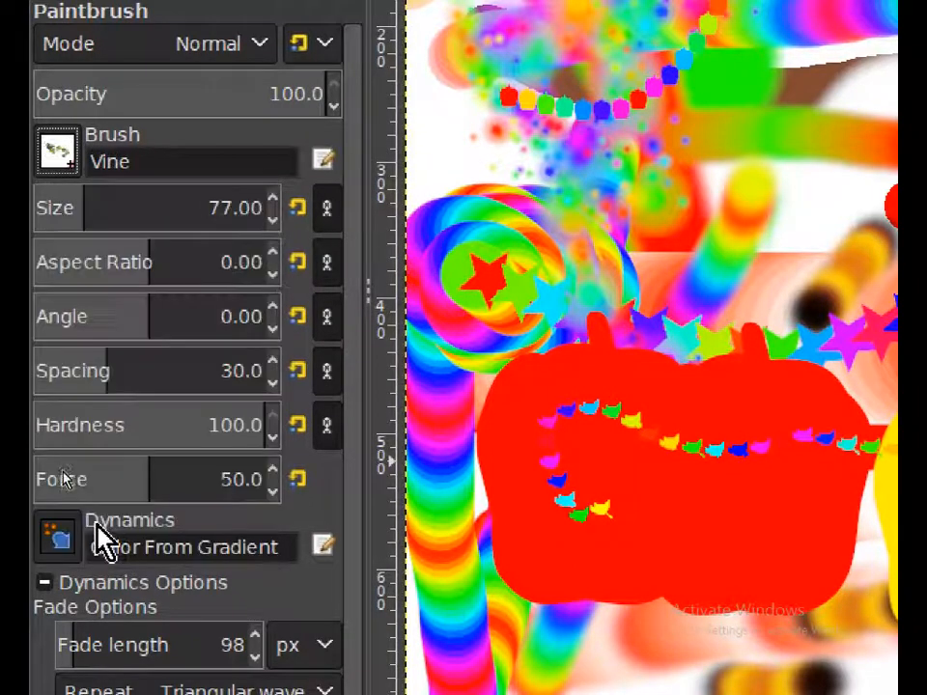
pyautogui.moveTo(773, 594)
pyautogui.mouseDown()
pyautogui.moveTo(537, 466)
pyautogui.moveTo(783, 403)
pyautogui.moveTo(786, 306)
pyautogui.moveTo(831, 228)
pyautogui.moveTo(874, 220)
pyautogui.mouseUp()
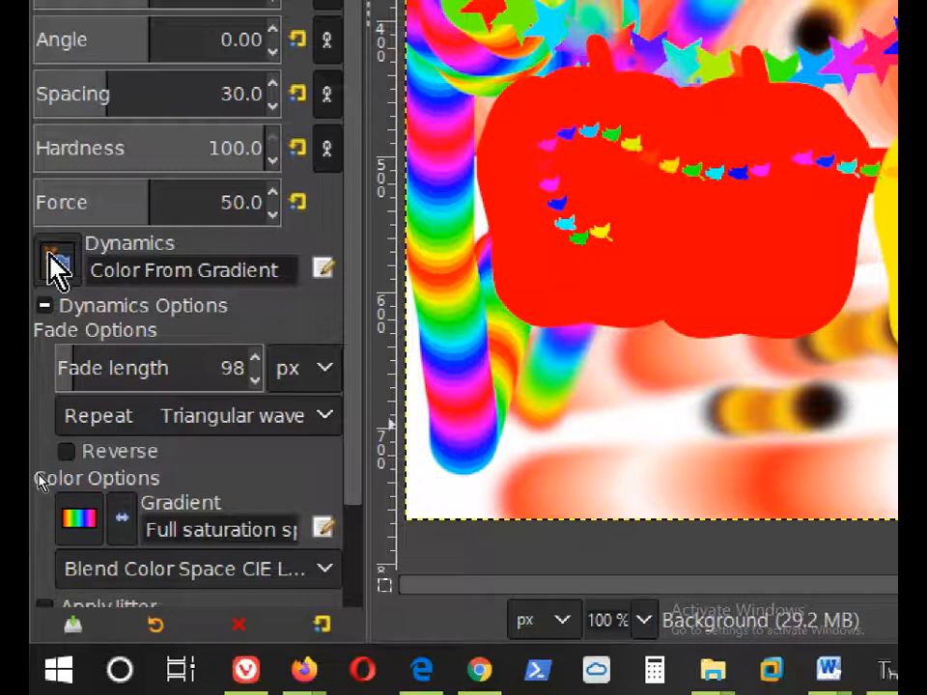
# Step: Set the brush dynamics to Dynamics Off and paint green vine leaves from the spiral toward the upper right
pyautogui.click(53, 266)
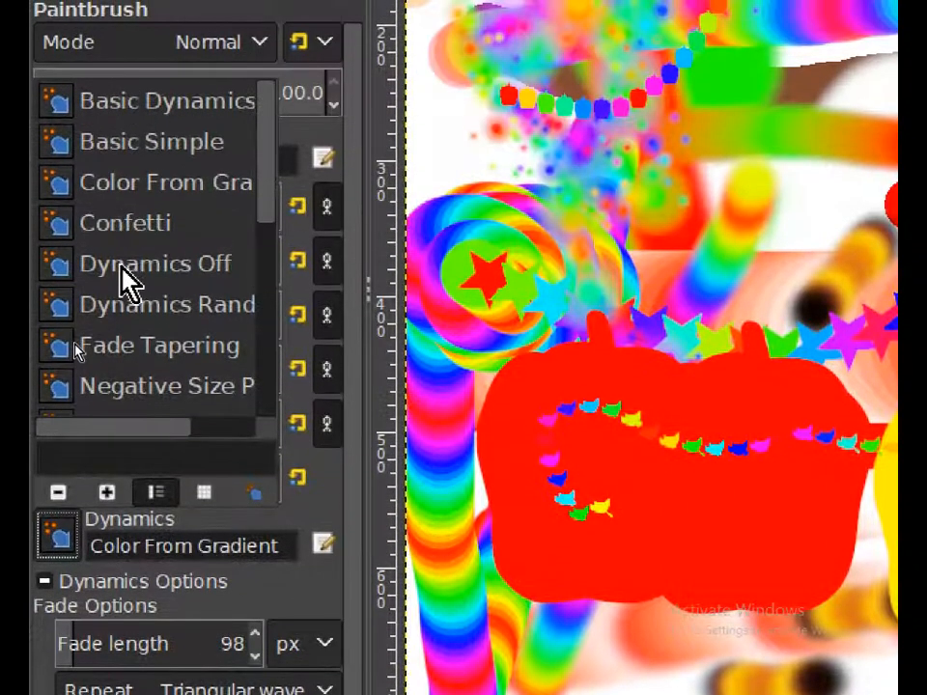
pyautogui.click(124, 275)
pyautogui.moveTo(531, 276)
pyautogui.mouseDown()
pyautogui.moveTo(705, 253)
pyautogui.moveTo(760, 228)
pyautogui.moveTo(726, 121)
pyautogui.mouseUp()
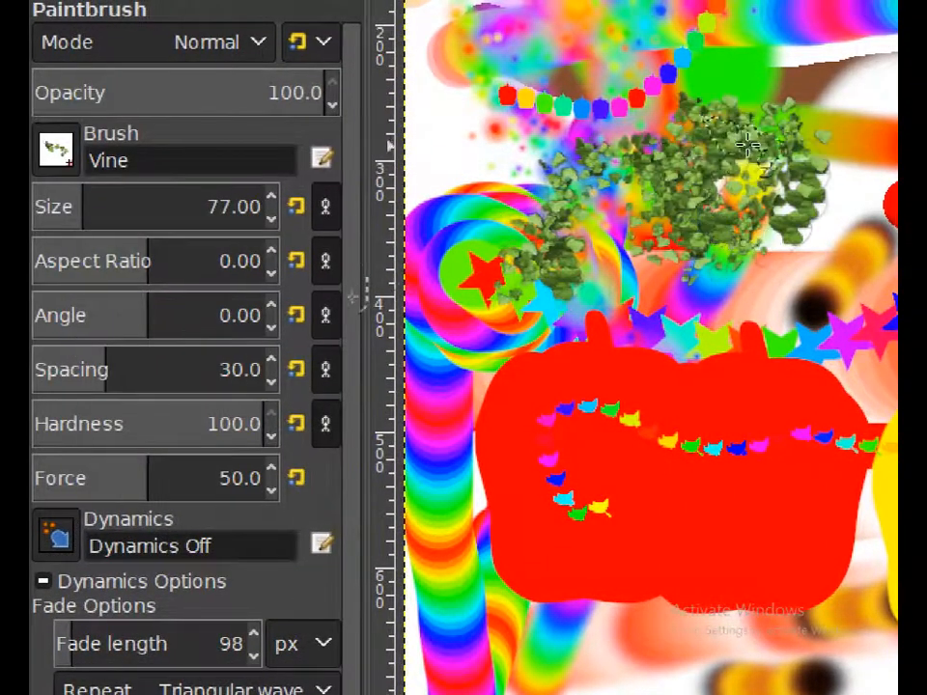
# Step: Paint a thick red zigzag over the vines with the 2. Hardness 075 brush and collapse the dynamics options
pyautogui.click(56, 152)
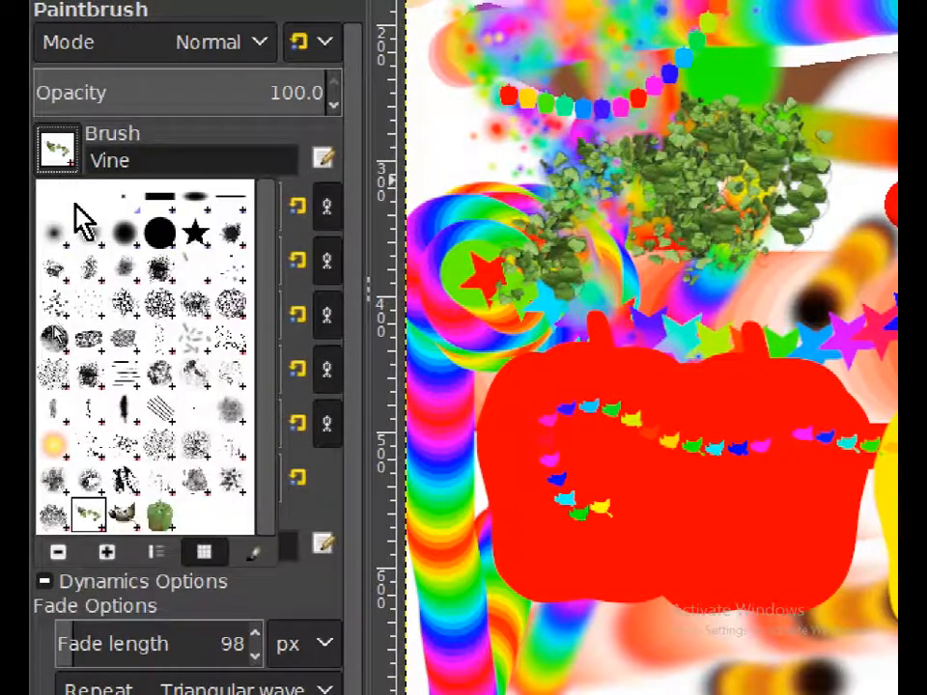
pyautogui.click(121, 235)
pyautogui.moveTo(536, 247)
pyautogui.mouseDown()
pyautogui.moveTo(565, 109)
pyautogui.moveTo(675, 115)
pyautogui.moveTo(791, 93)
pyautogui.mouseUp()
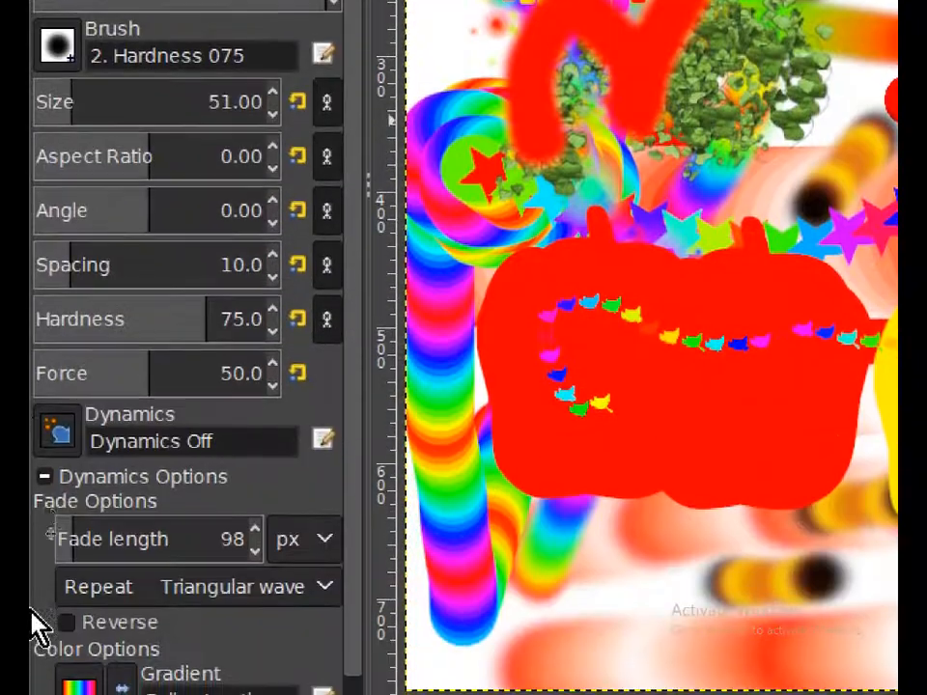
pyautogui.click(43, 477)
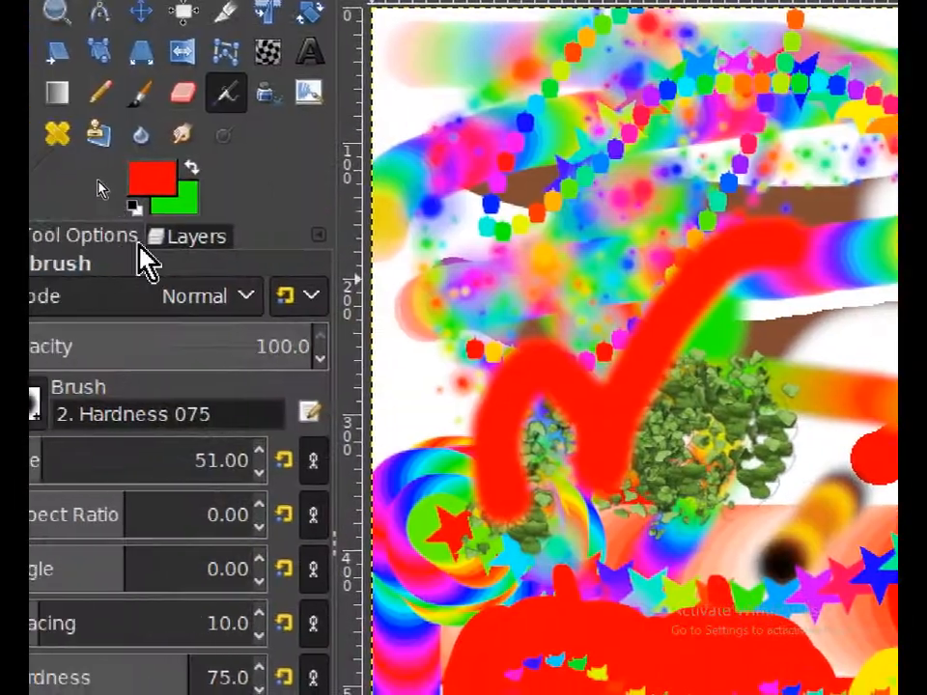
# Step: Set the foreground color to the blue 0041e4 from the recent colors
pyautogui.click(160, 179)
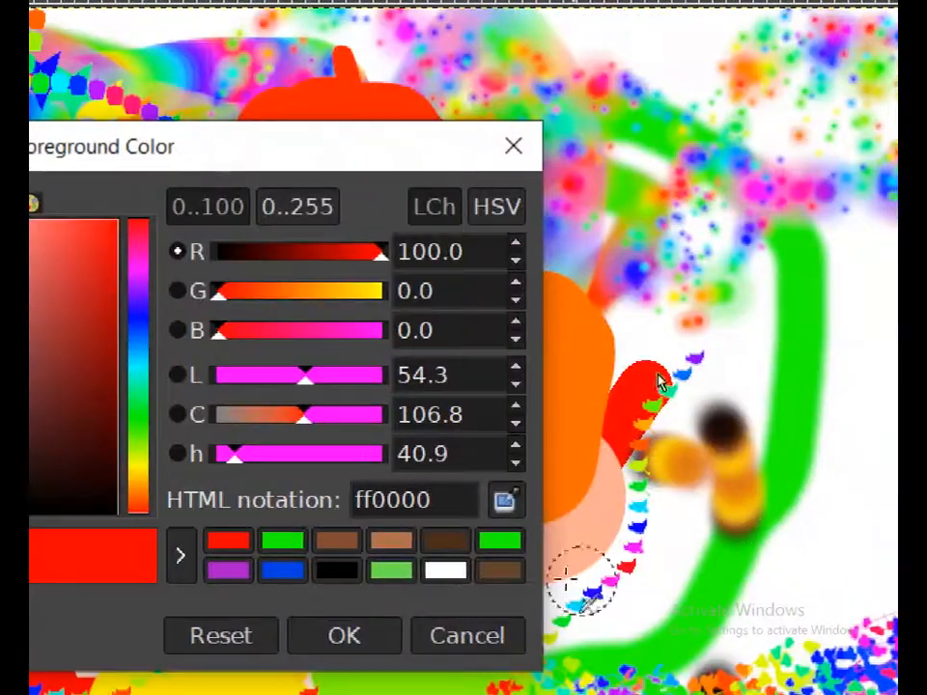
pyautogui.click(273, 571)
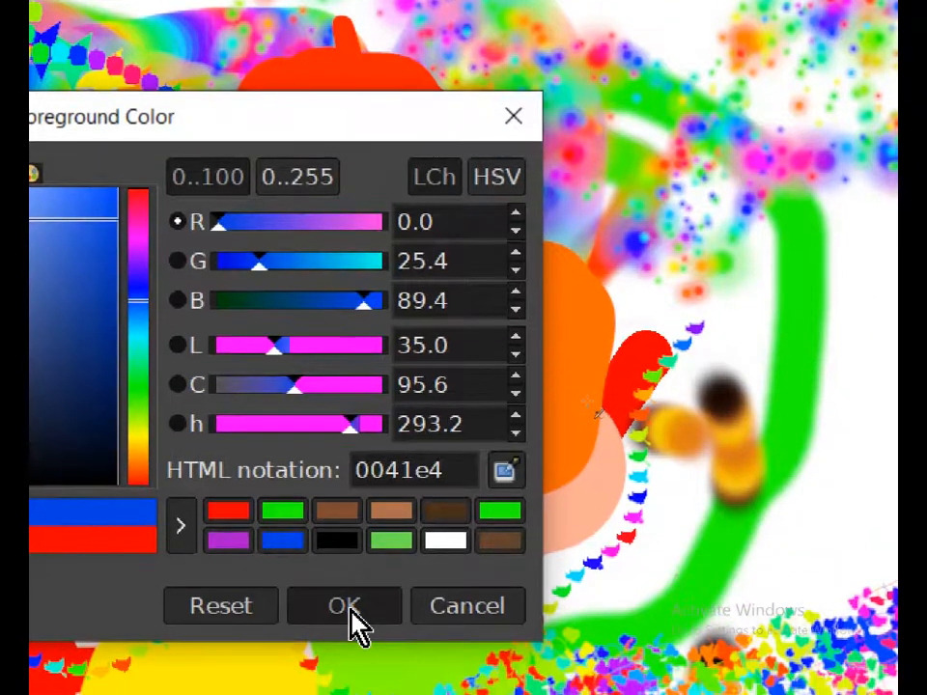
pyautogui.click(346, 635)
# Step: Airbrush soft blue strokes across the red and orange peppers and the white area at the canvas's right side
pyautogui.moveTo(554, 395); pyautogui.dragTo(431, 395)
pyautogui.moveTo(285, 289)
pyautogui.mouseDown()
pyautogui.moveTo(296, 198)
pyautogui.moveTo(600, 248)
pyautogui.moveTo(896, 357)
pyautogui.moveTo(860, 485)
pyautogui.mouseUp()
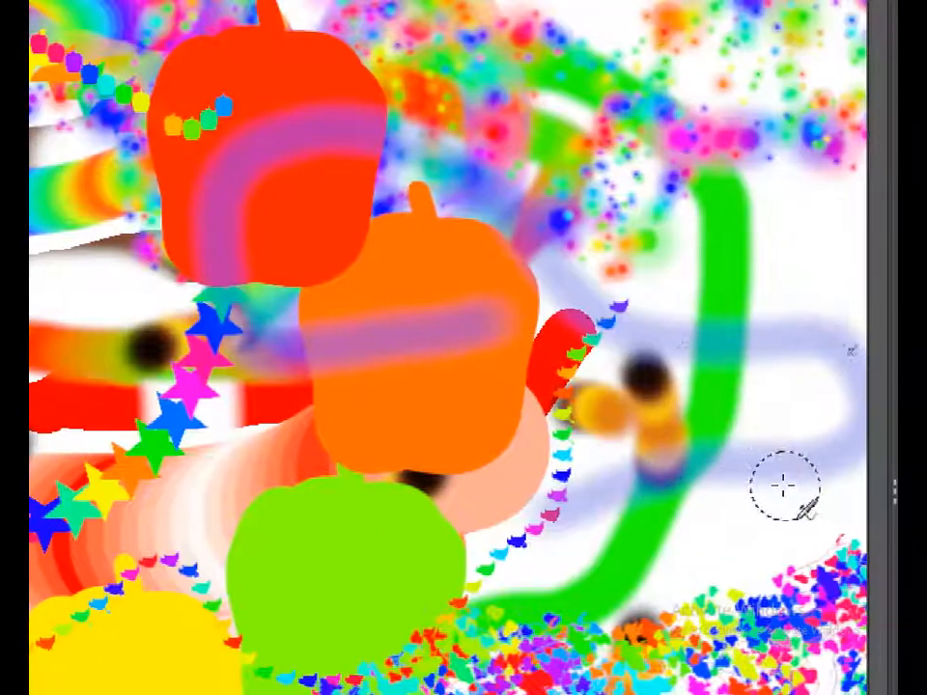
pyautogui.moveTo(783, 485)
pyautogui.mouseDown()
pyautogui.moveTo(782, 422)
pyautogui.moveTo(766, 429)
pyautogui.moveTo(771, 417)
pyautogui.moveTo(755, 478)
pyautogui.moveTo(758, 386)
pyautogui.moveTo(671, 510)
pyautogui.moveTo(603, 507)
pyautogui.moveTo(581, 440)
pyautogui.moveTo(588, 327)
pyautogui.moveTo(410, 276)
pyautogui.moveTo(227, 459)
pyautogui.moveTo(93, 310)
pyautogui.moveTo(67, 387)
pyautogui.moveTo(88, 331)
pyautogui.mouseUp()
pyautogui.moveTo(170, 331)
pyautogui.mouseDown()
pyautogui.moveTo(141, 272)
pyautogui.moveTo(249, 279)
pyautogui.moveTo(227, 252)
pyautogui.moveTo(275, 220)
pyautogui.moveTo(245, 259)
pyautogui.moveTo(263, 223)
pyautogui.moveTo(399, 206)
pyautogui.moveTo(277, 278)
pyautogui.moveTo(232, 181)
pyautogui.moveTo(191, 229)
pyautogui.moveTo(237, 103)
pyautogui.moveTo(196, 195)
pyautogui.moveTo(214, 123)
pyautogui.moveTo(203, 270)
pyautogui.moveTo(198, 164)
pyautogui.moveTo(144, 127)
pyautogui.moveTo(228, 224)
pyautogui.moveTo(262, 212)
pyautogui.moveTo(243, 199)
pyautogui.moveTo(164, 249)
pyautogui.mouseUp()
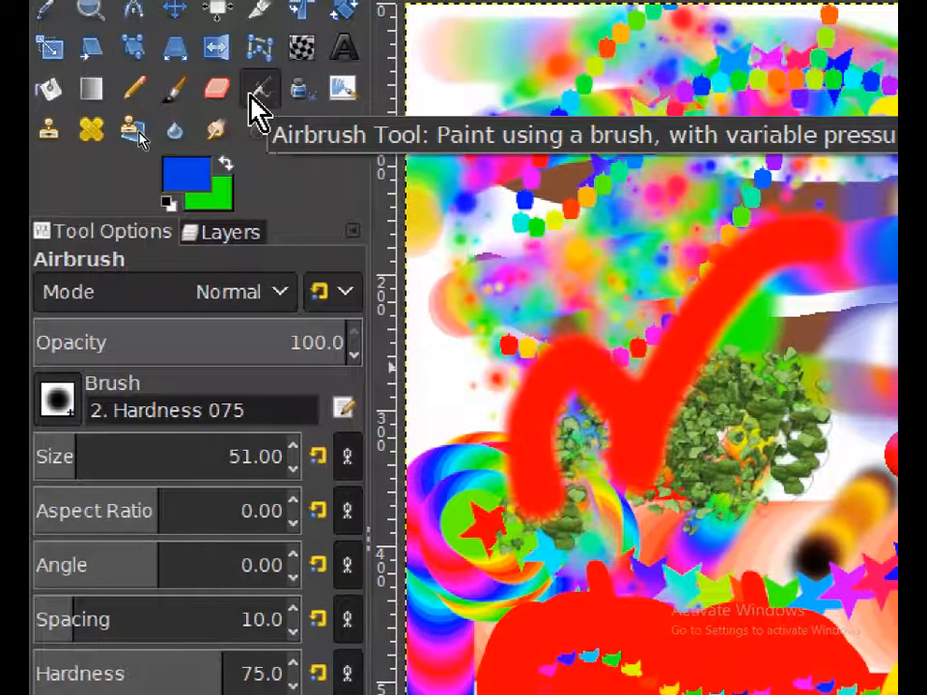
# Step: Switch to the Ink tool and draw a looping blue stroke over the upper left of the canvas
pyautogui.click(302, 104)
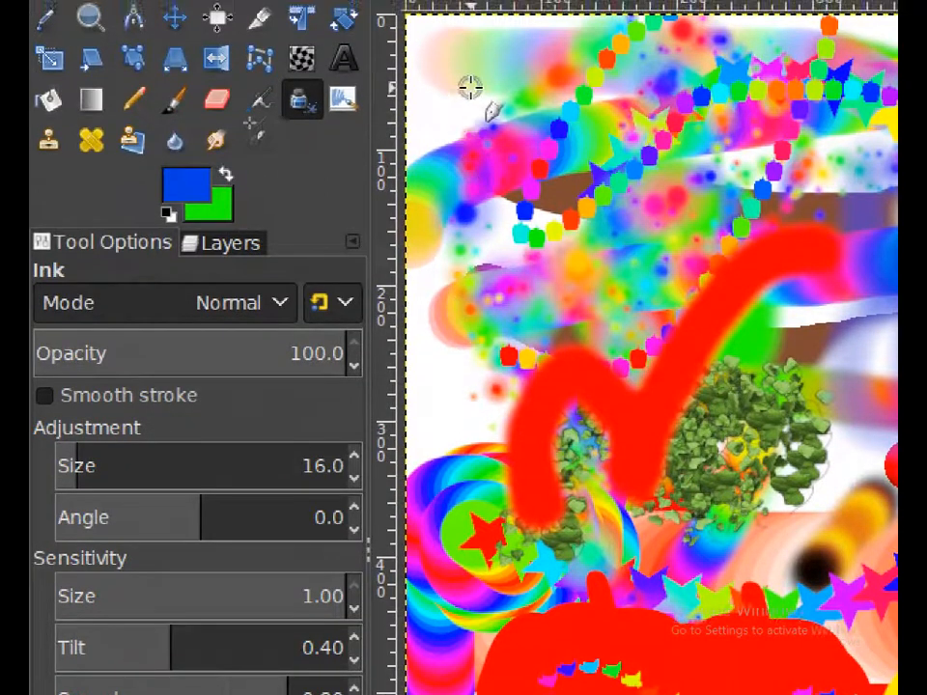
pyautogui.moveTo(458, 98)
pyautogui.mouseDown()
pyautogui.moveTo(497, 145)
pyautogui.moveTo(617, 183)
pyautogui.moveTo(679, 158)
pyautogui.moveTo(715, 111)
pyautogui.moveTo(707, 49)
pyautogui.moveTo(605, 59)
pyautogui.moveTo(581, 96)
pyautogui.moveTo(560, 171)
pyautogui.mouseUp()
pyautogui.moveTo(560, 216)
pyautogui.mouseDown()
pyautogui.moveTo(527, 286)
pyautogui.moveTo(532, 310)
pyautogui.moveTo(558, 347)
pyautogui.moveTo(619, 368)
pyautogui.moveTo(657, 363)
pyautogui.mouseUp()
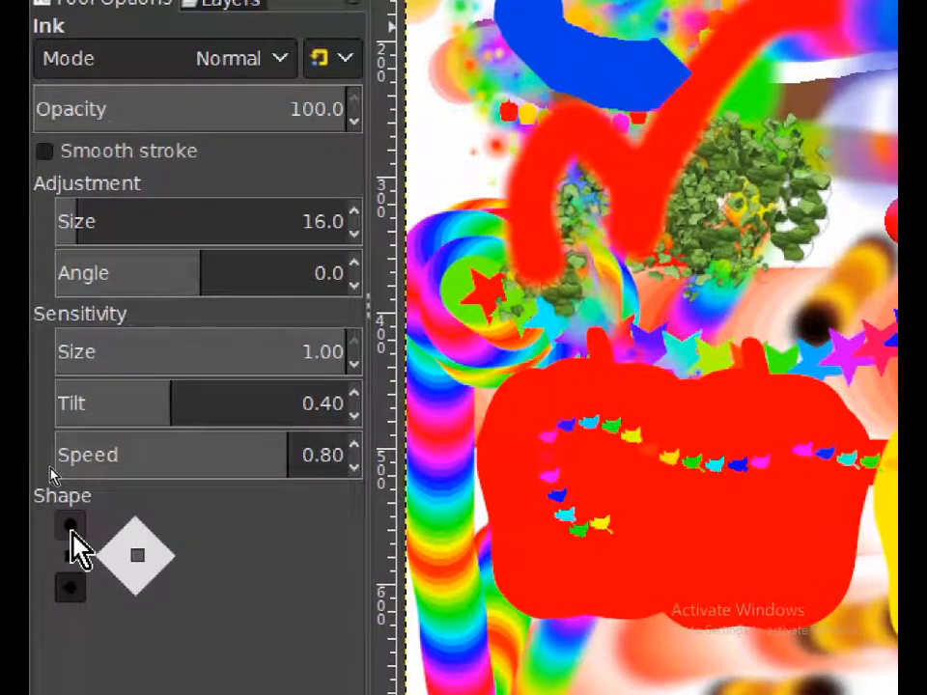
# Step: Change the ink nib shape to a circle and draw a thick blue diagonal stroke across the red and yellow peppers
pyautogui.click(70, 555)
pyautogui.click(70, 526)
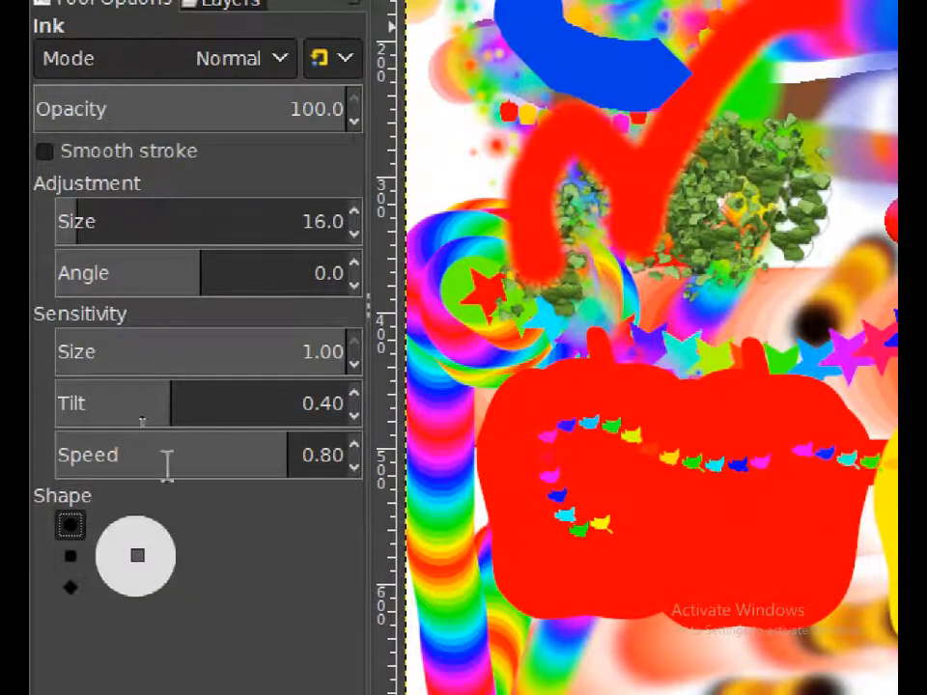
pyautogui.moveTo(674, 410); pyautogui.dragTo(848, 471)
pyautogui.moveTo(789, 472); pyautogui.dragTo(864, 506)
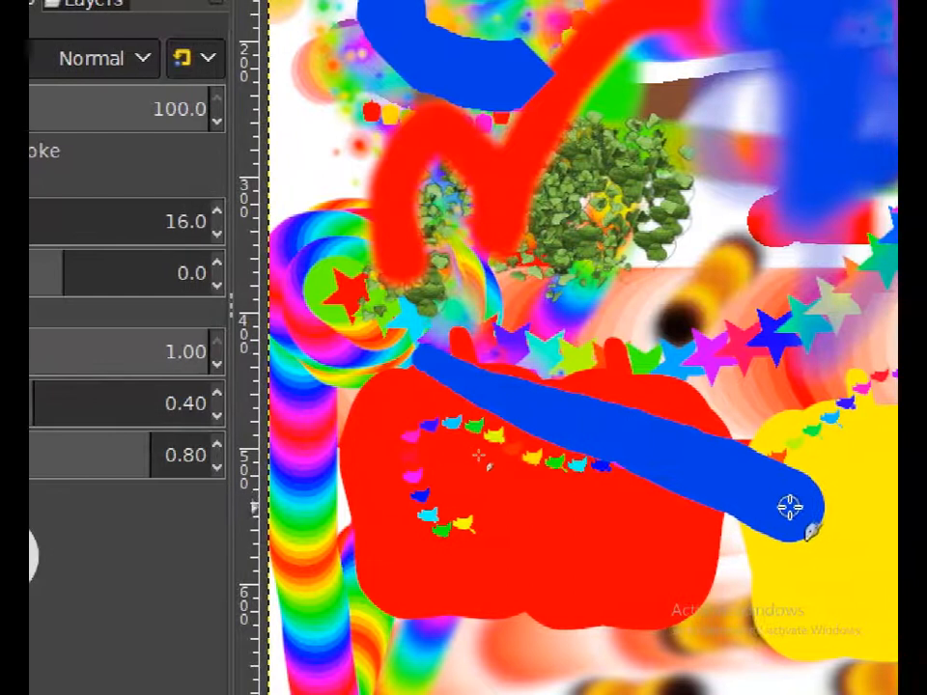
pyautogui.moveTo(789, 507); pyautogui.dragTo(800, 511)
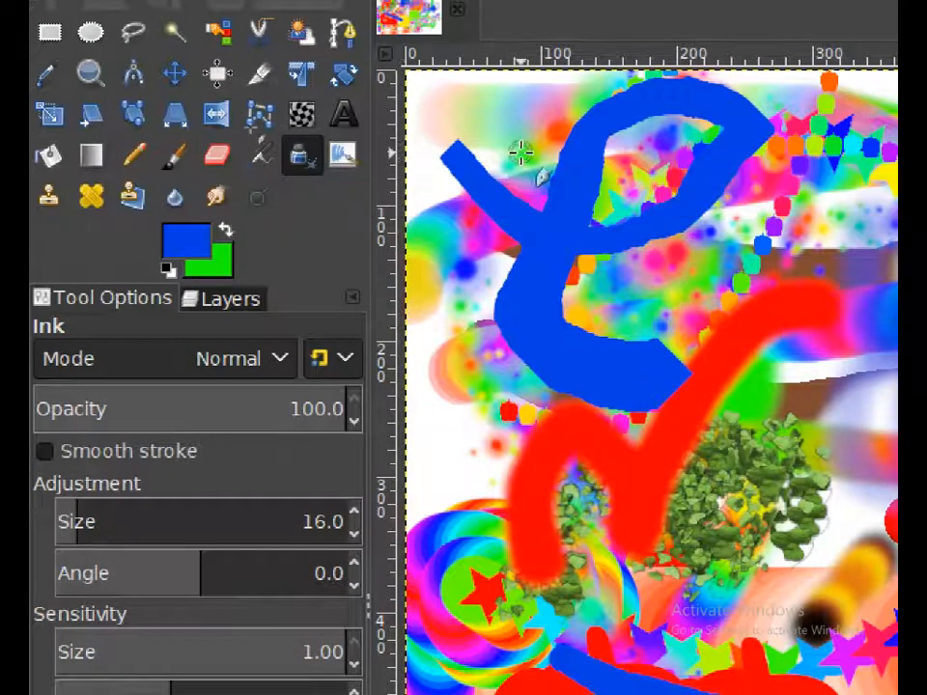
# Step: Switch to the MyPaint Brush tool and paint thick blue strokes down the canvas's left side with the 100% Opaque brush
pyautogui.click(340, 157)
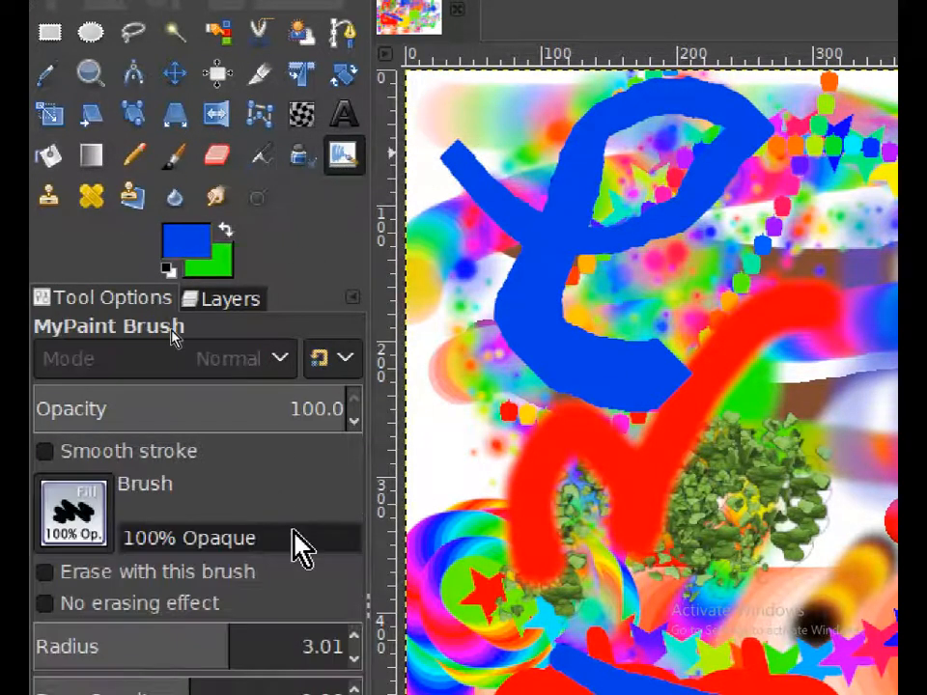
pyautogui.moveTo(499, 405)
pyautogui.mouseDown()
pyautogui.moveTo(535, 234)
pyautogui.moveTo(509, 165)
pyautogui.moveTo(471, 125)
pyautogui.moveTo(435, 234)
pyautogui.moveTo(451, 388)
pyautogui.moveTo(451, 632)
pyautogui.mouseUp()
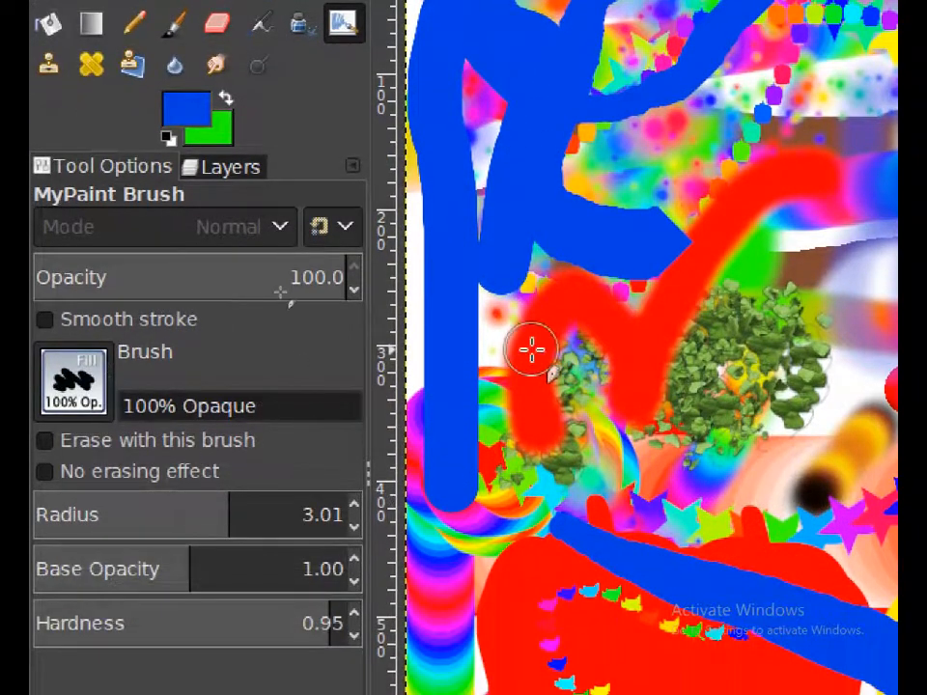
# Step: Paint a short thick blue MyPaint stroke across the leaves and undo the MyPaint Brush strokes
pyautogui.moveTo(582, 356); pyautogui.dragTo(755, 394)
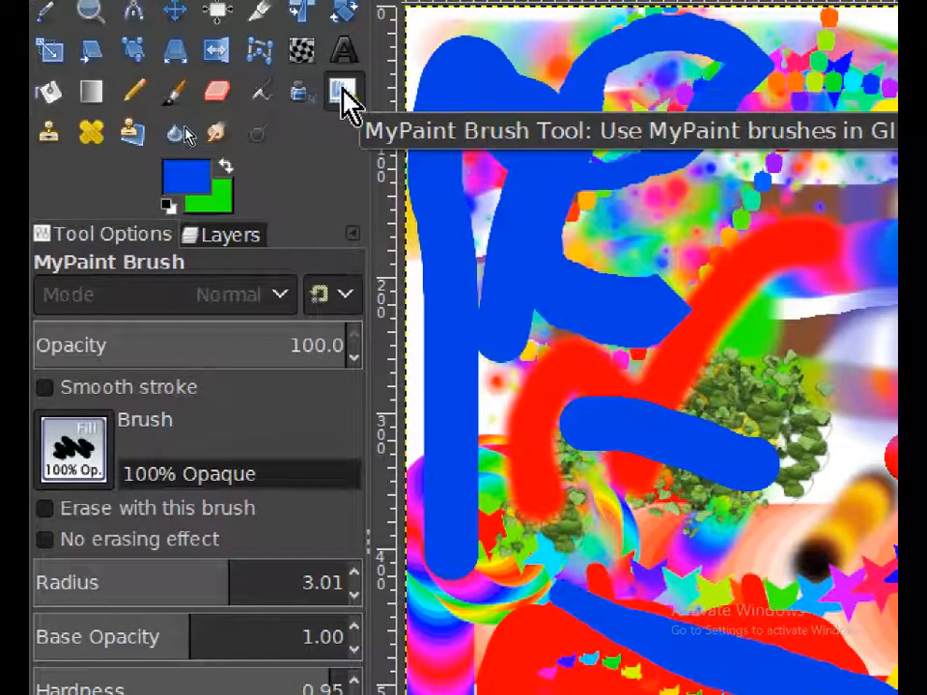
pyautogui.hotkey('ctrl', 'z')
pyautogui.hotkey('ctrl', 'z')
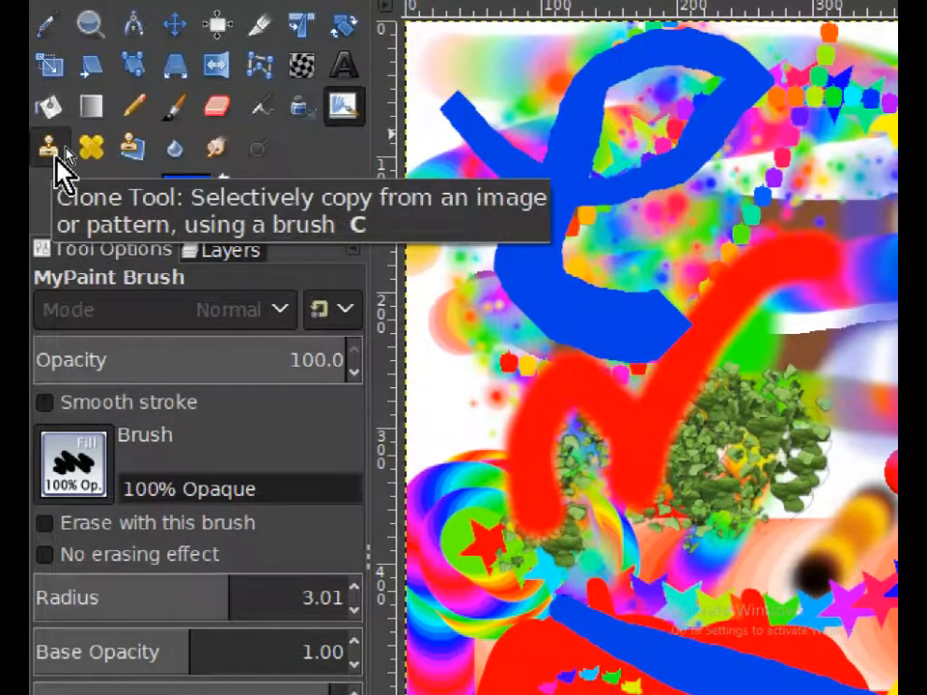
# Step: With the Blur/Sharpen tool, blur the boundaries around the white gap between the rainbow stick and the red pepper
pyautogui.click(170, 154)
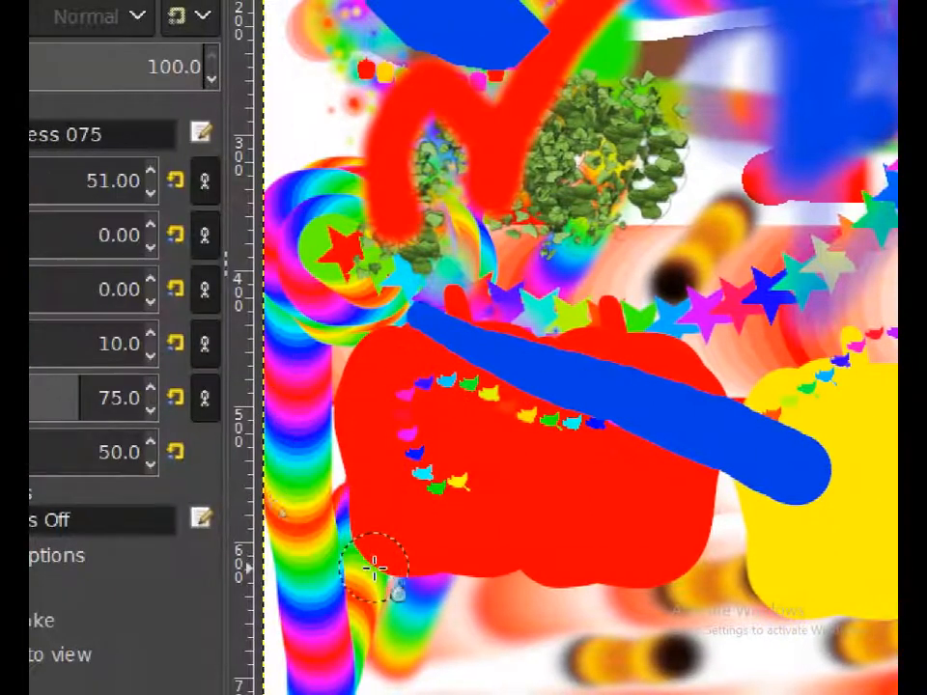
pyautogui.scroll(3, 331, 505)
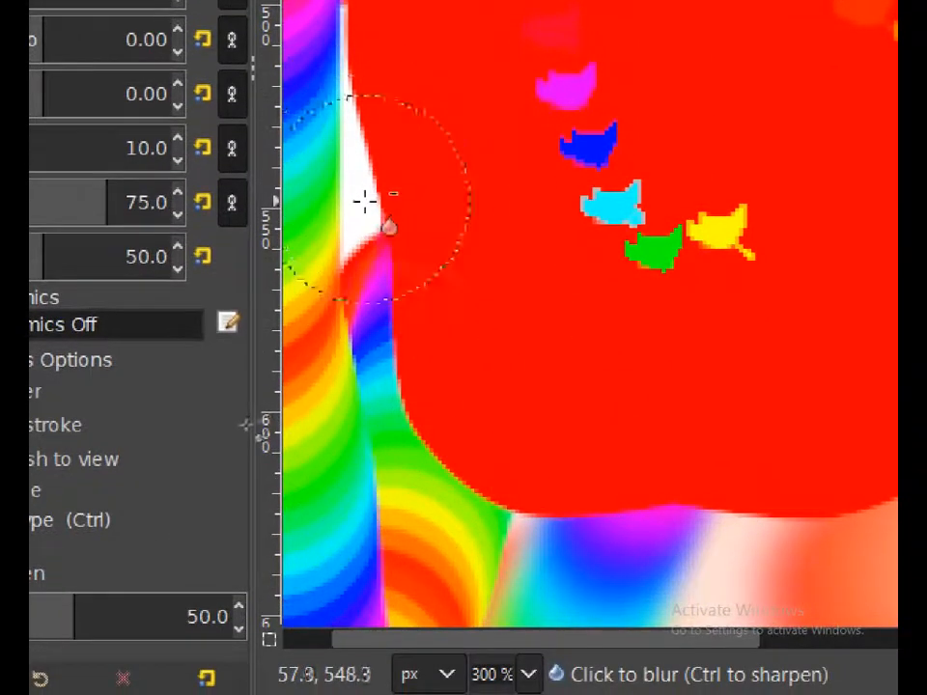
pyautogui.scroll(2, 365, 200)
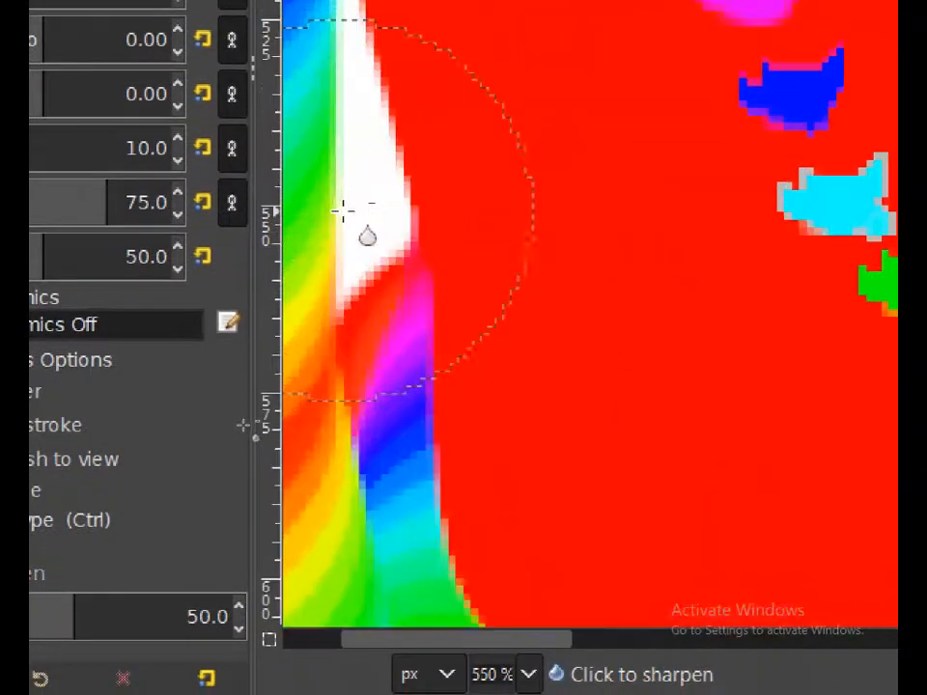
pyautogui.click(356, 149)
pyautogui.click(360, 148)
pyautogui.click(419, 374)
pyautogui.moveTo(419, 367)
pyautogui.mouseDown()
pyautogui.moveTo(419, 316)
pyautogui.moveTo(348, 155)
pyautogui.mouseUp()
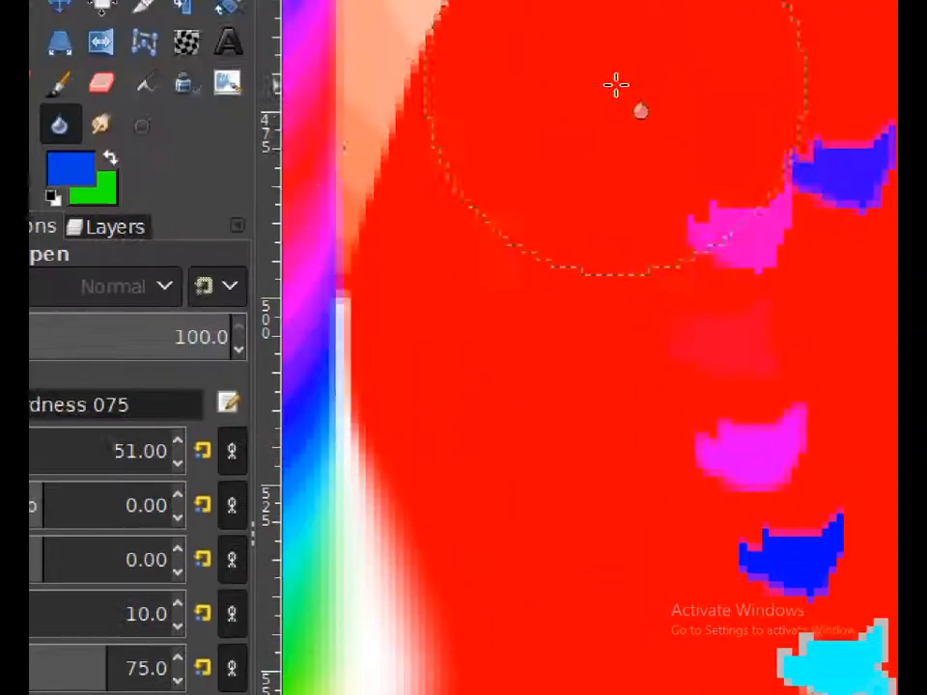
# Step: Blur the upper-left part of the red pepper near the tip of the blue diagonal stroke
pyautogui.scroll(4, 616, 85)
pyautogui.moveTo(463, 482)
pyautogui.mouseDown()
pyautogui.moveTo(534, 433)
pyautogui.moveTo(446, 452)
pyautogui.moveTo(424, 572)
pyautogui.moveTo(470, 533)
pyautogui.mouseUp()
pyautogui.moveTo(471, 419); pyautogui.dragTo(588, 342)
pyautogui.scroll(-7, 632, 334)
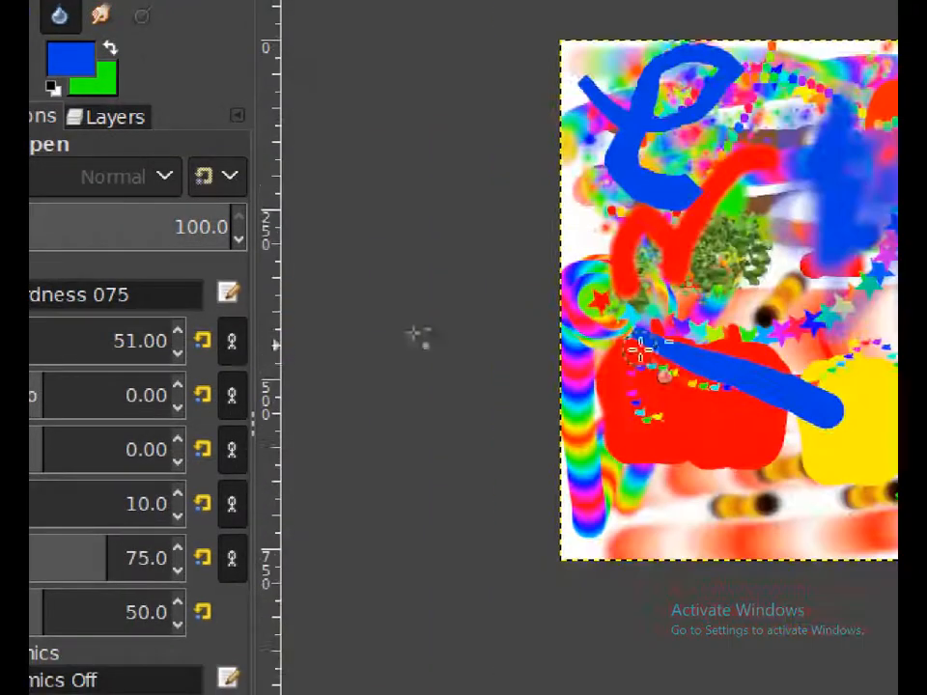
# Step: Blur the outer edges of the looping blue stroke in the upper left of the canvas
pyautogui.scroll(-2, 720, 422)
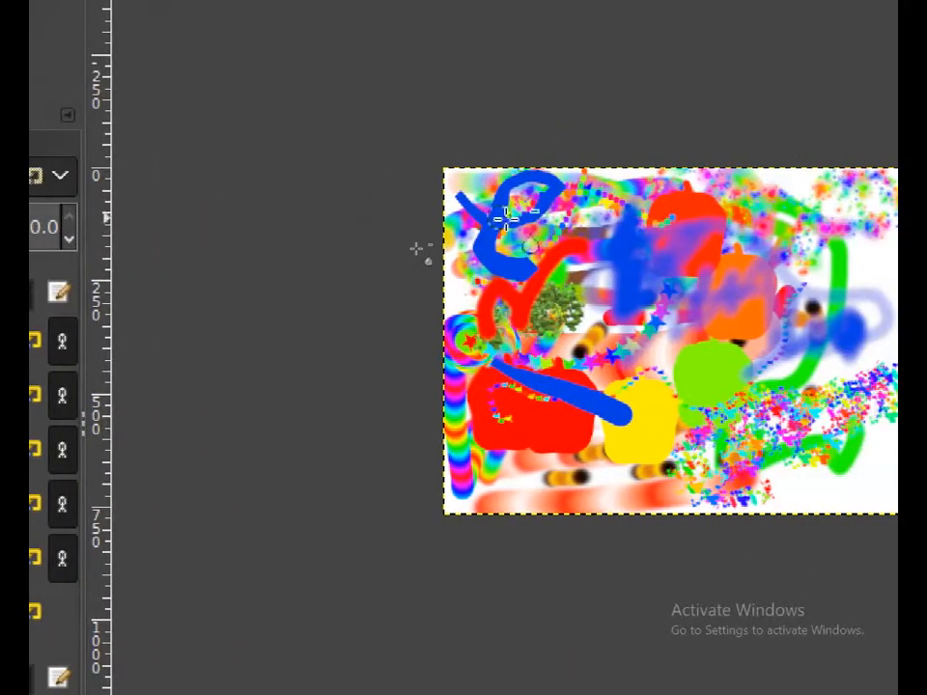
pyautogui.scroll(6, 490, 217)
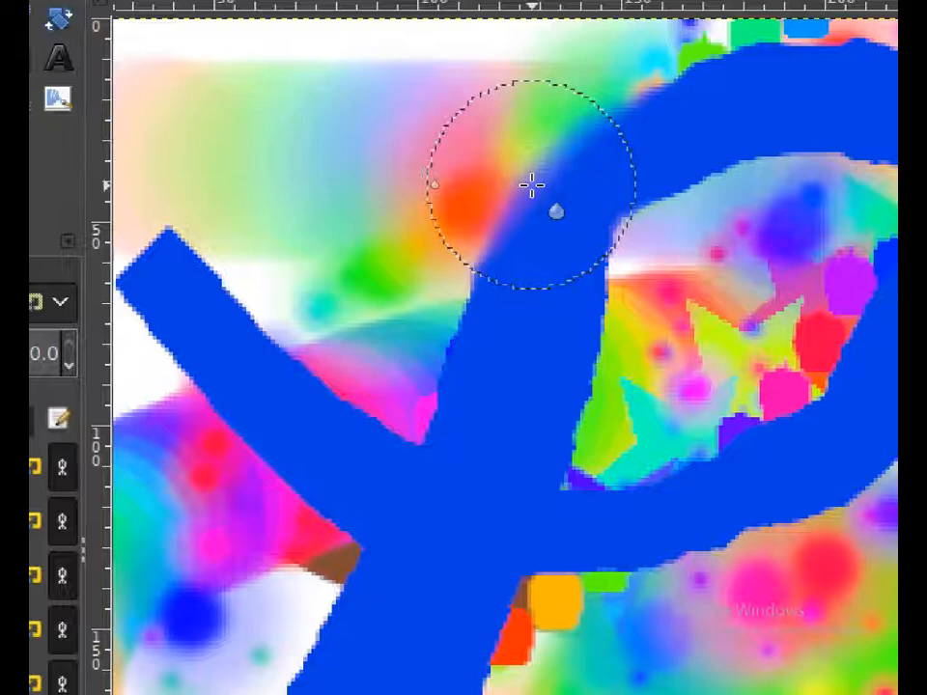
pyautogui.moveTo(532, 185)
pyautogui.mouseDown()
pyautogui.moveTo(685, 143)
pyautogui.moveTo(508, 215)
pyautogui.moveTo(532, 165)
pyautogui.mouseUp()
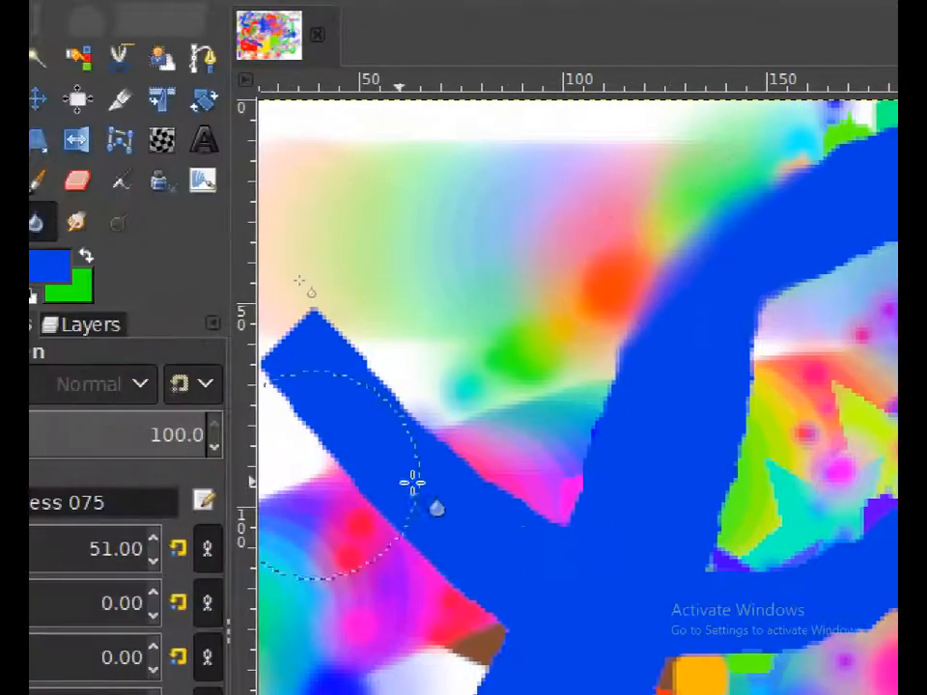
pyautogui.moveTo(148, 422); pyautogui.dragTo(165, 423)
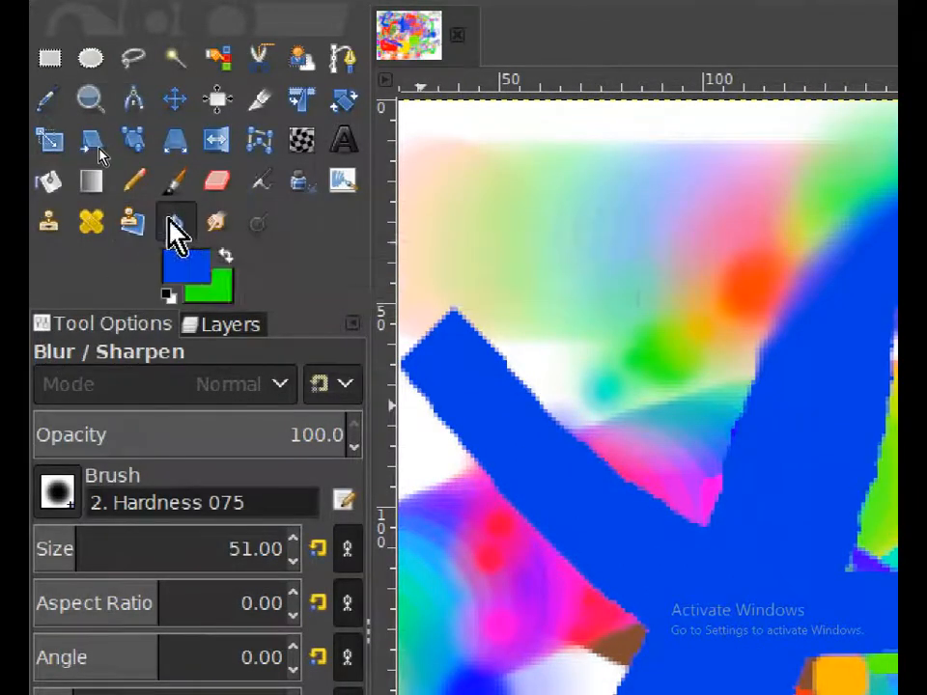
# Step: Smudge the multicolored area inside the blue loop, and smudge across the loop's left arm with the 2. Hardness 100 brush
pyautogui.click(216, 230)
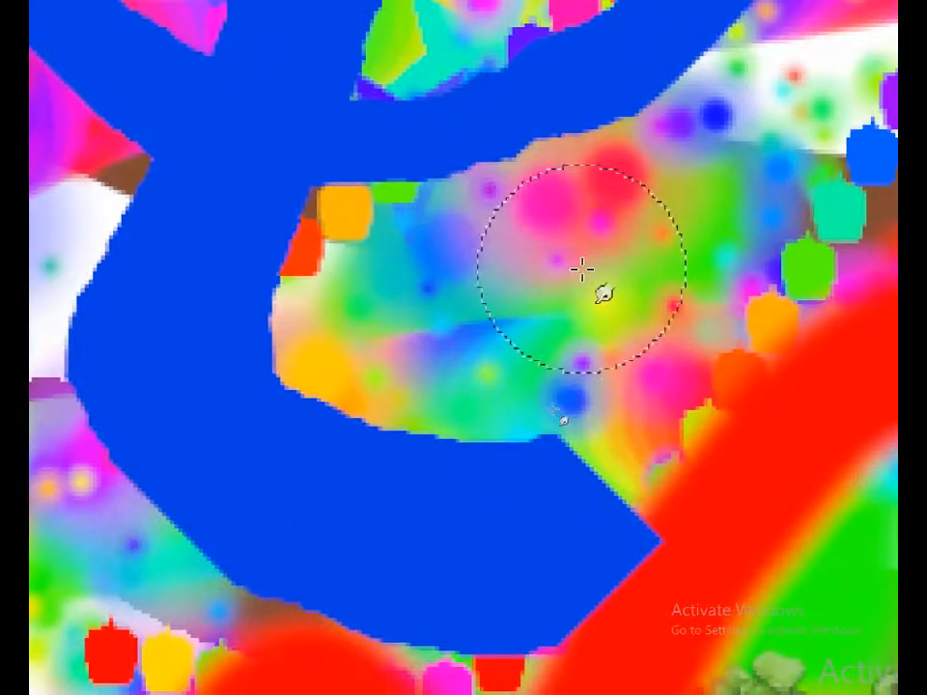
pyautogui.moveTo(743, 445)
pyautogui.mouseDown()
pyautogui.moveTo(697, 468)
pyautogui.moveTo(540, 431)
pyautogui.mouseUp()
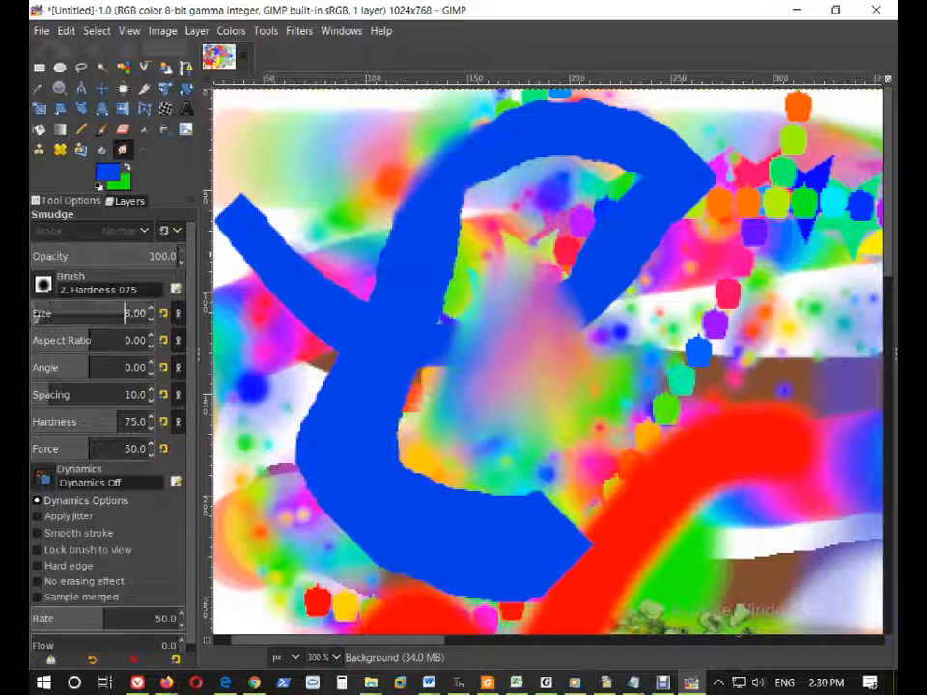
pyautogui.click(43, 286)
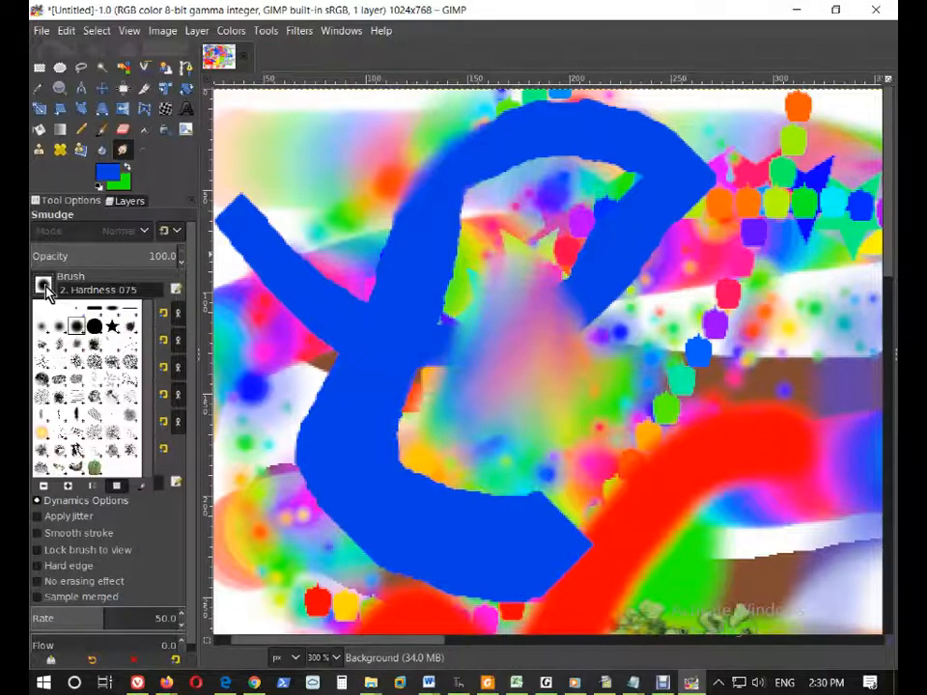
pyautogui.click(92, 328)
pyautogui.moveTo(358, 287)
pyautogui.mouseDown()
pyautogui.moveTo(320, 203)
pyautogui.moveTo(261, 193)
pyautogui.mouseUp()
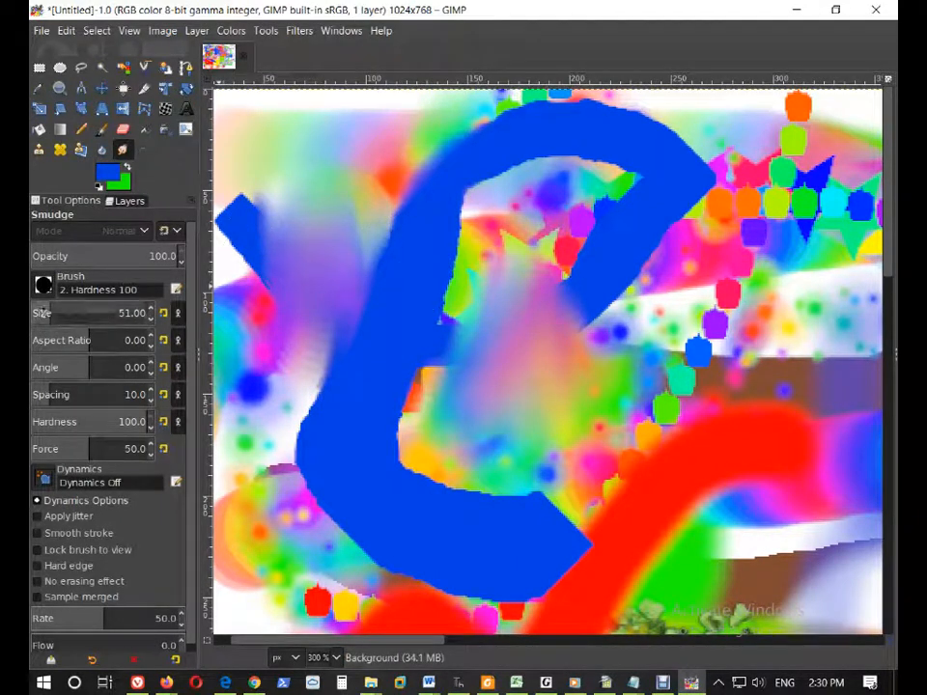
# Step: Smudge the upper middle of the canvas and the orange-red pepper's top with the 2. Hardness 050 brush at size 25
pyautogui.click(43, 286)
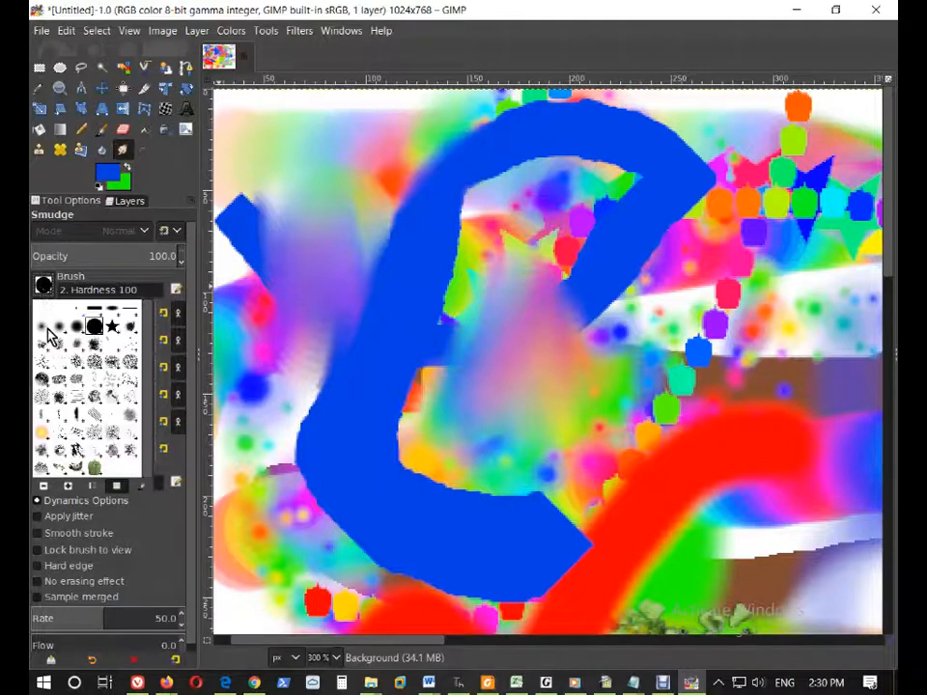
pyautogui.click(44, 329)
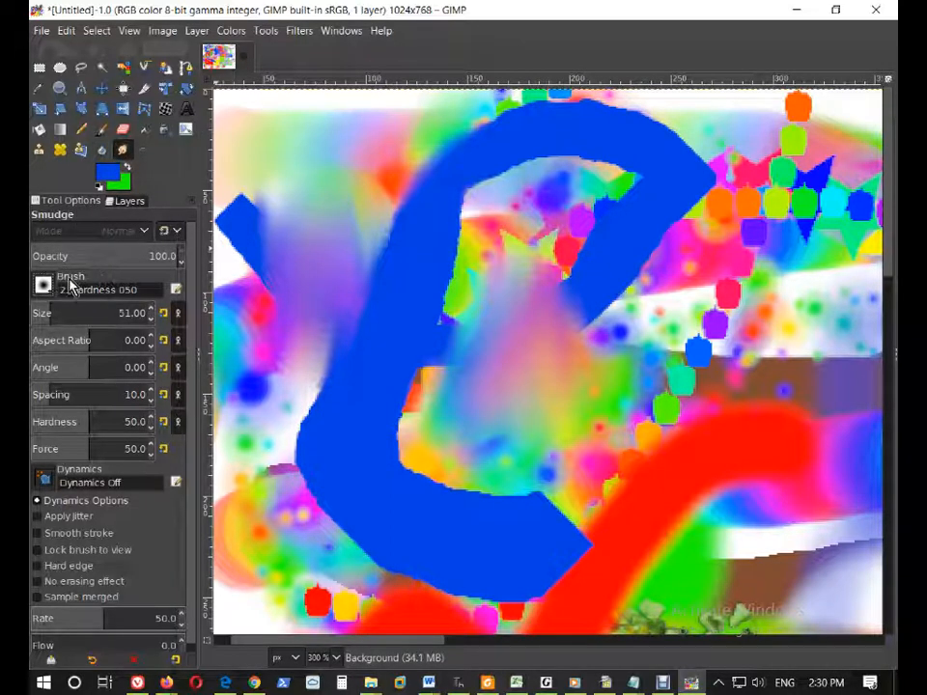
pyautogui.click(43, 314)
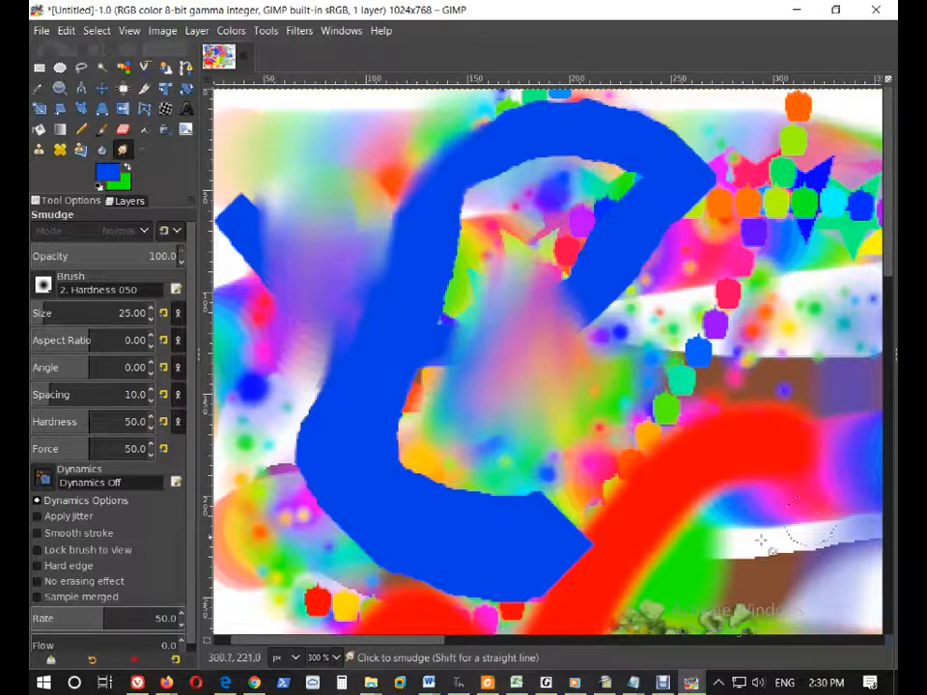
pyautogui.scroll(-2, 569, 352)
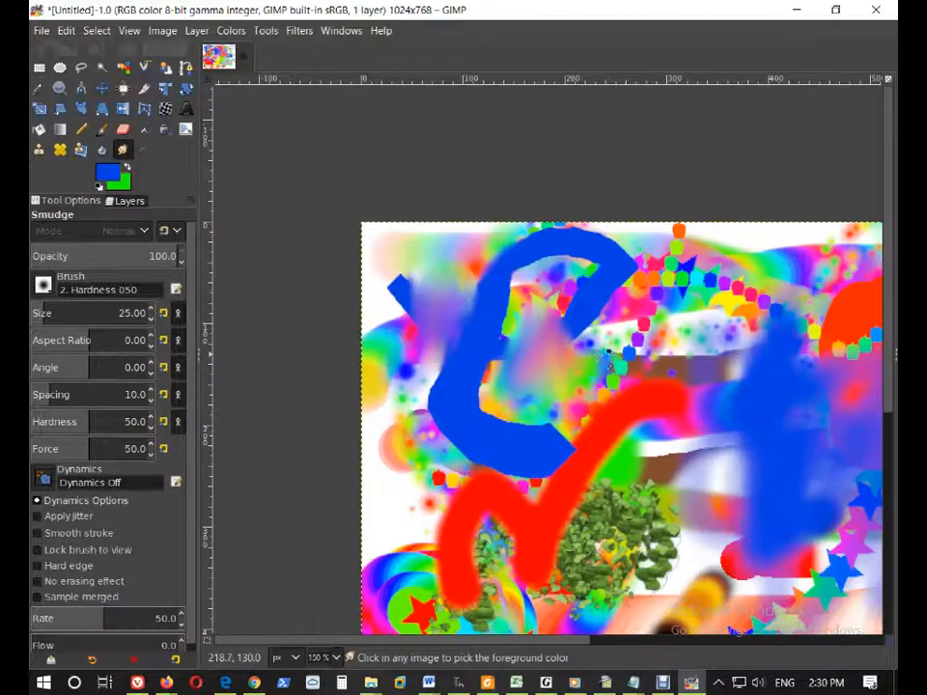
pyautogui.moveTo(550, 641); pyautogui.dragTo(607, 640)
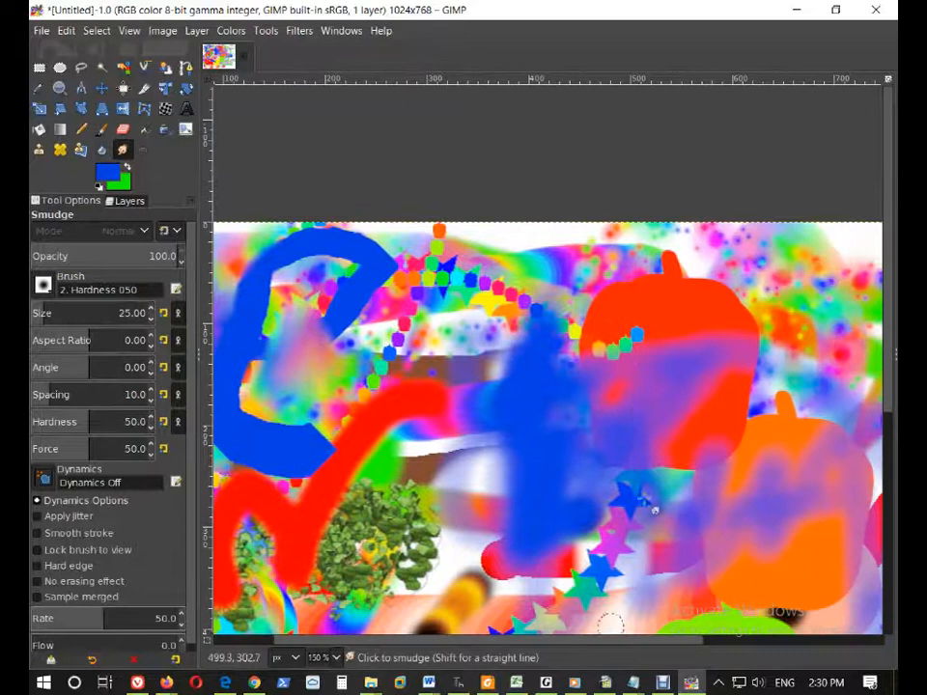
pyautogui.scroll(-1, 601, 570)
pyautogui.moveTo(500, 280)
pyautogui.mouseDown()
pyautogui.moveTo(470, 162)
pyautogui.moveTo(403, 323)
pyautogui.moveTo(408, 280)
pyautogui.moveTo(388, 238)
pyautogui.moveTo(553, 97)
pyautogui.moveTo(622, 224)
pyautogui.mouseUp()
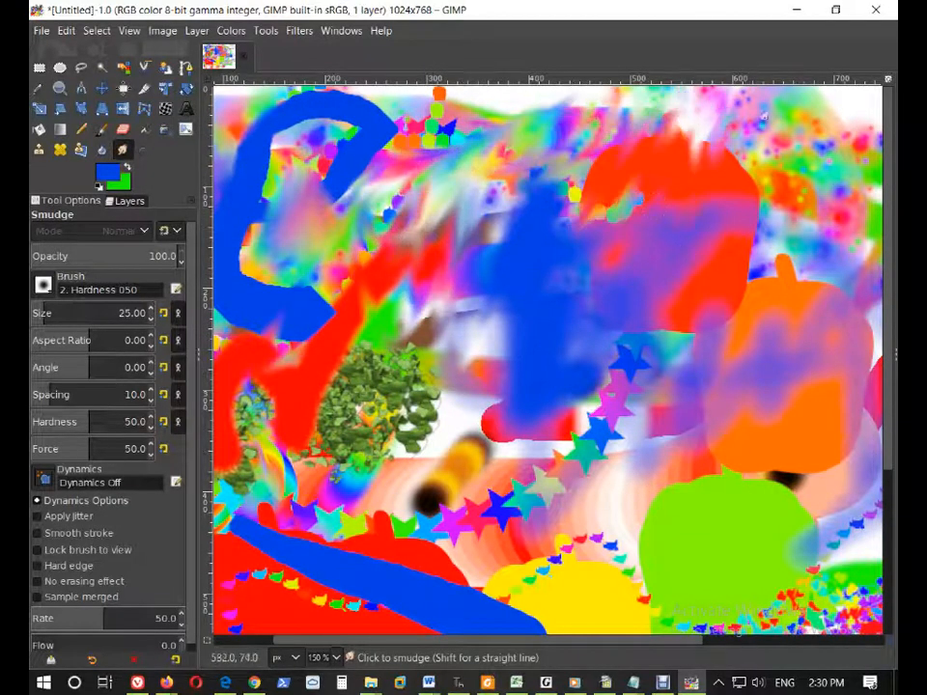
# Step: Smudge across the orange and green peppers, the row of stars and the blue diagonal stroke
pyautogui.moveTo(797, 239); pyautogui.dragTo(640, 437)
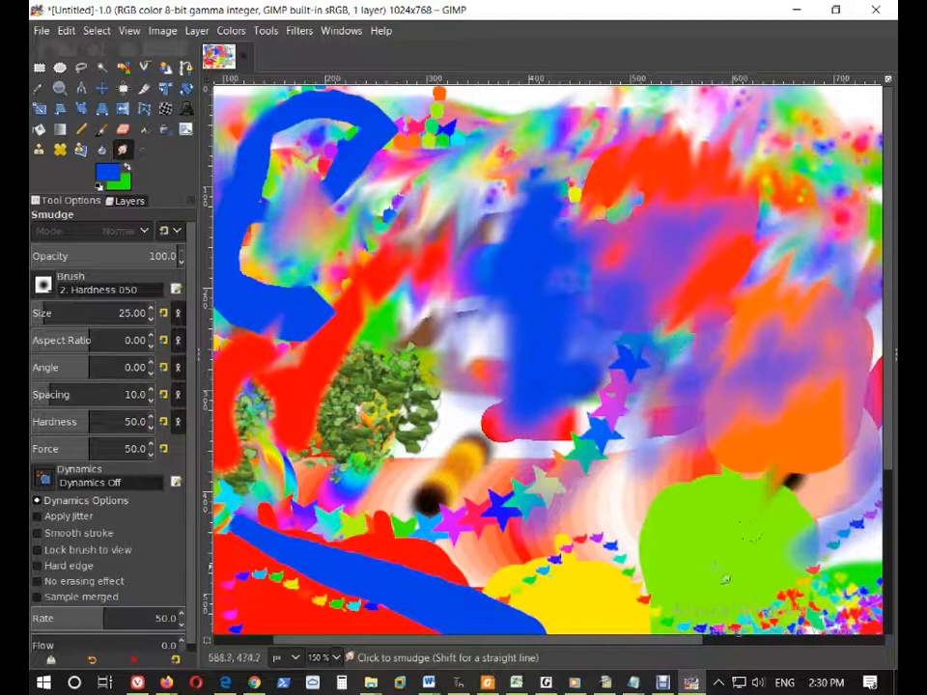
pyautogui.moveTo(671, 514); pyautogui.dragTo(494, 524)
pyautogui.moveTo(609, 360)
pyautogui.mouseDown()
pyautogui.moveTo(631, 386)
pyautogui.moveTo(598, 425)
pyautogui.mouseUp()
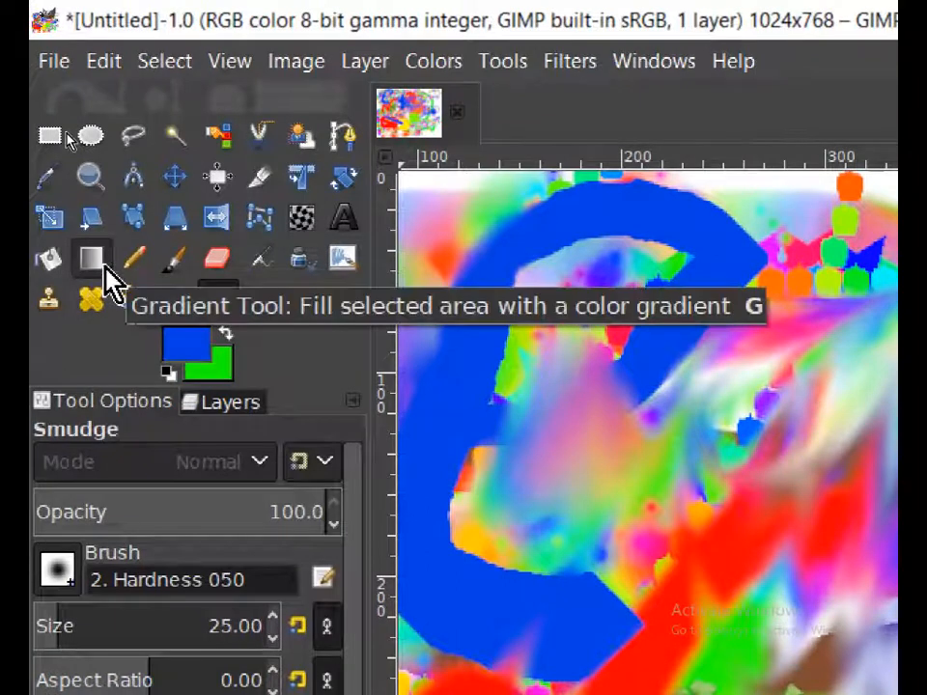
# Step: Look through the Paintbrush's dynamics presets and return to the Gradient tool
pyautogui.click(101, 264)
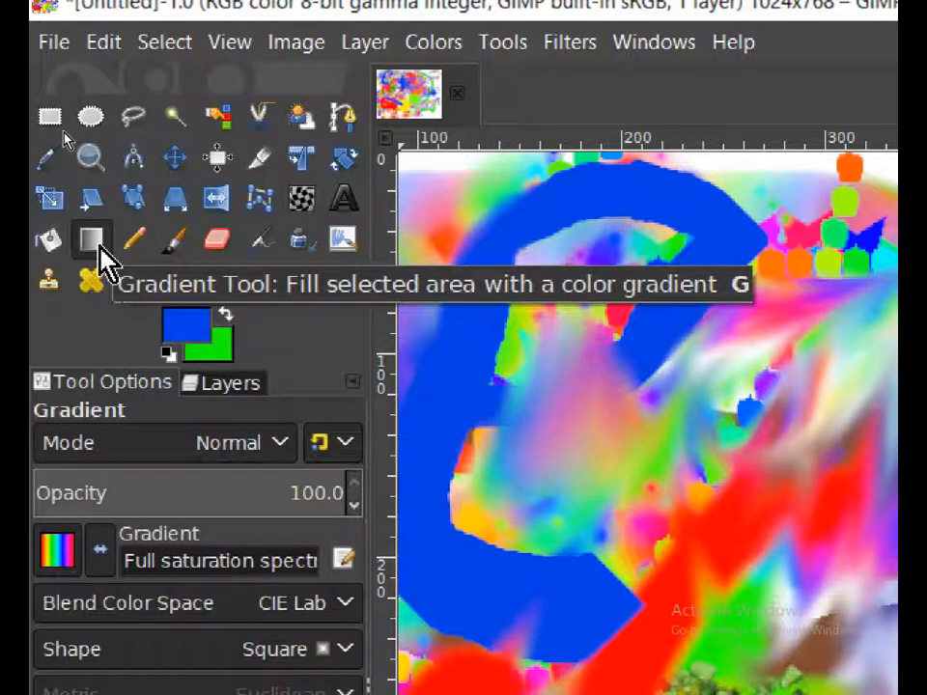
pyautogui.click(176, 241)
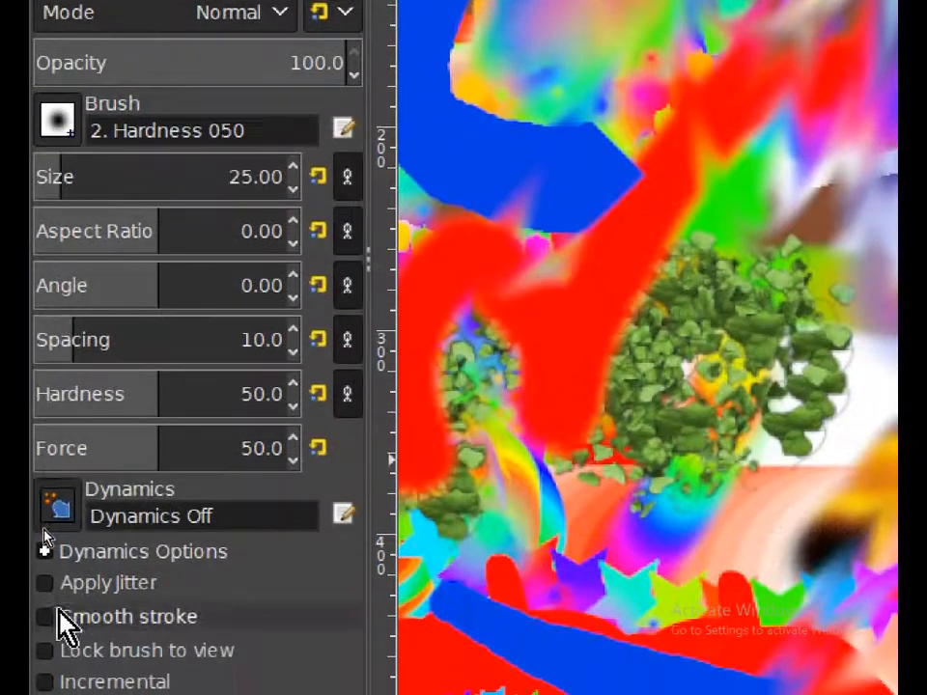
pyautogui.click(58, 681)
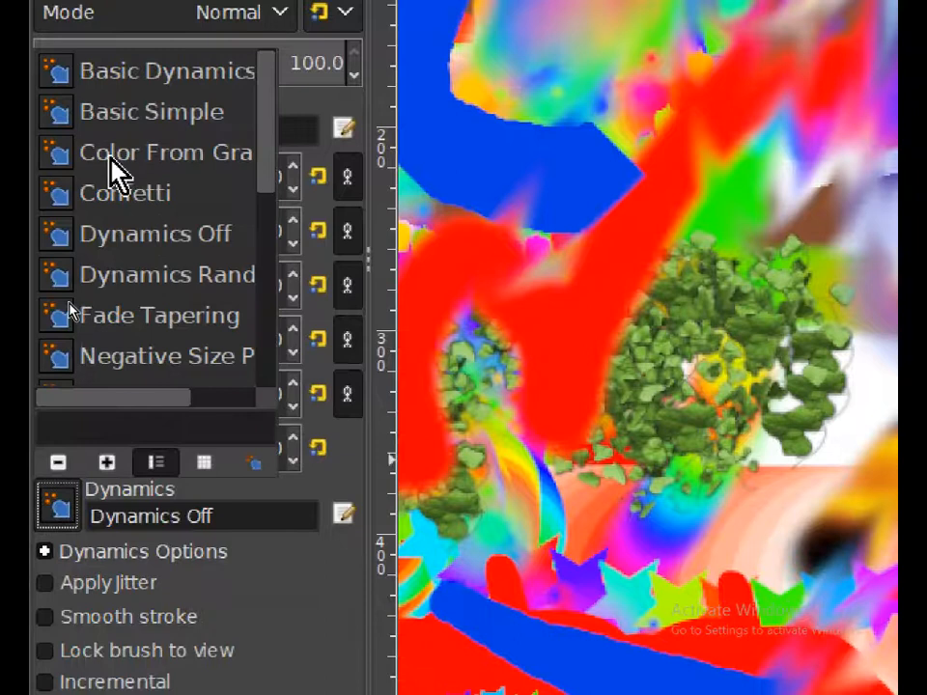
pyautogui.click(400, 524)
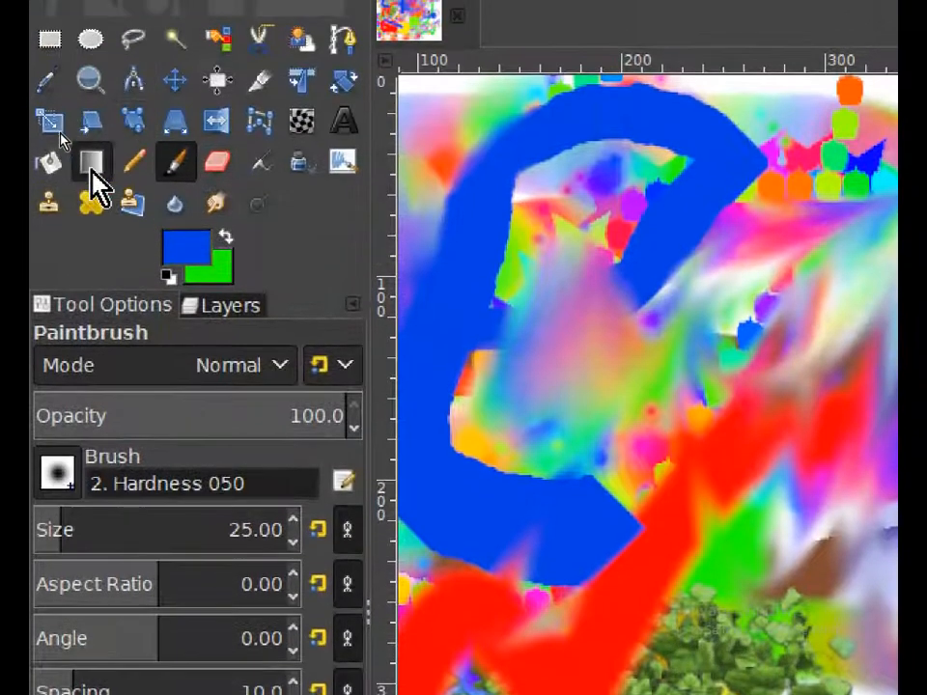
pyautogui.click(91, 165)
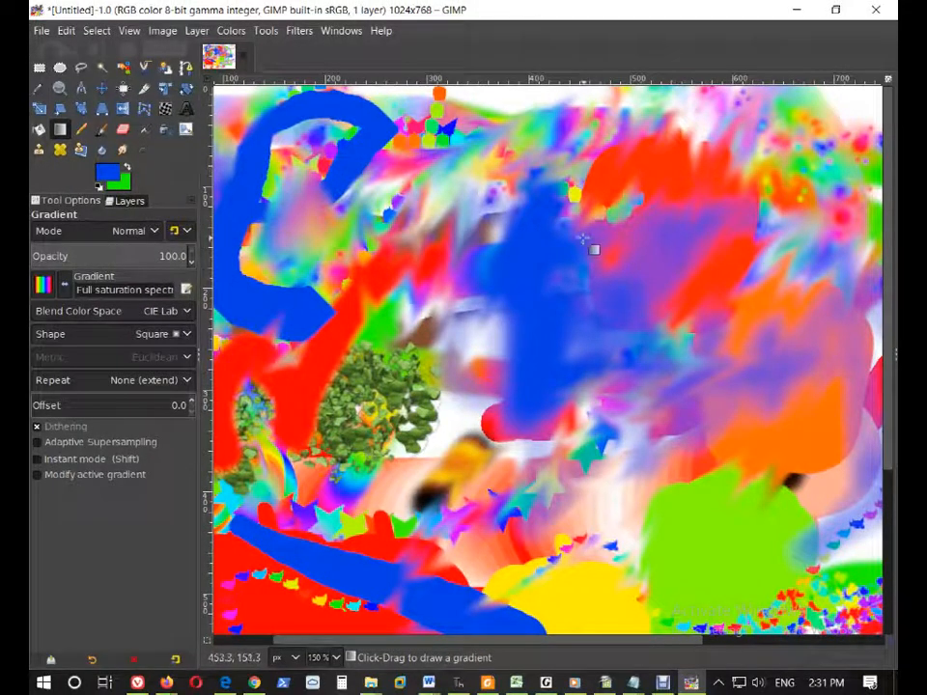
# Step: Try a square Full saturation spectrum gradient about 219 px long from the canvas's upper middle, and cancel it
pyautogui.moveTo(570, 249)
pyautogui.mouseDown()
pyautogui.moveTo(530, 339)
pyautogui.moveTo(426, 284)
pyautogui.moveTo(554, 161)
pyautogui.moveTo(757, 368)
pyautogui.mouseUp()
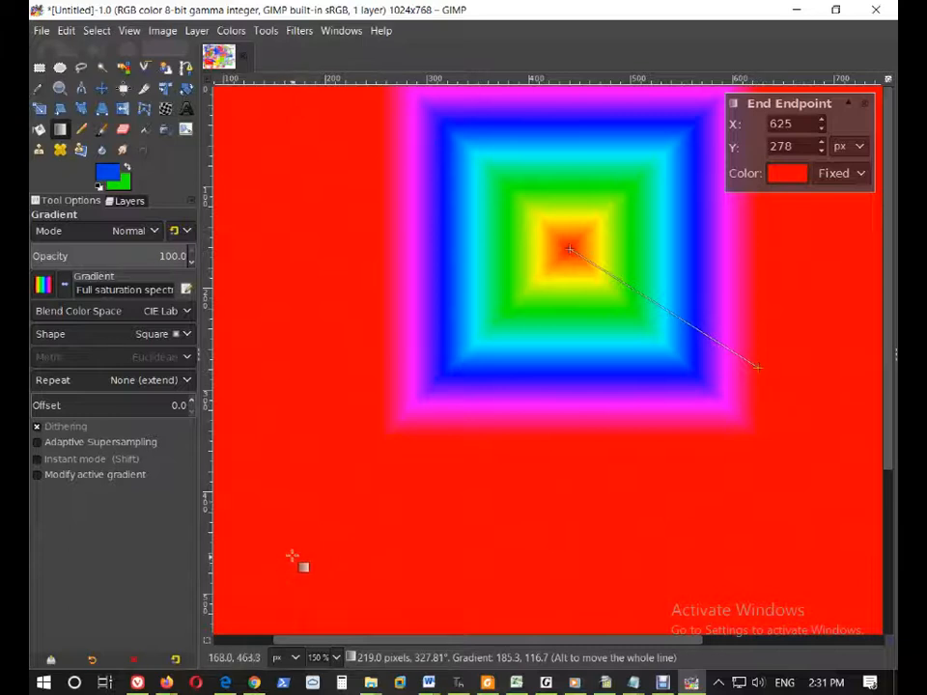
pyautogui.click(392, 391)
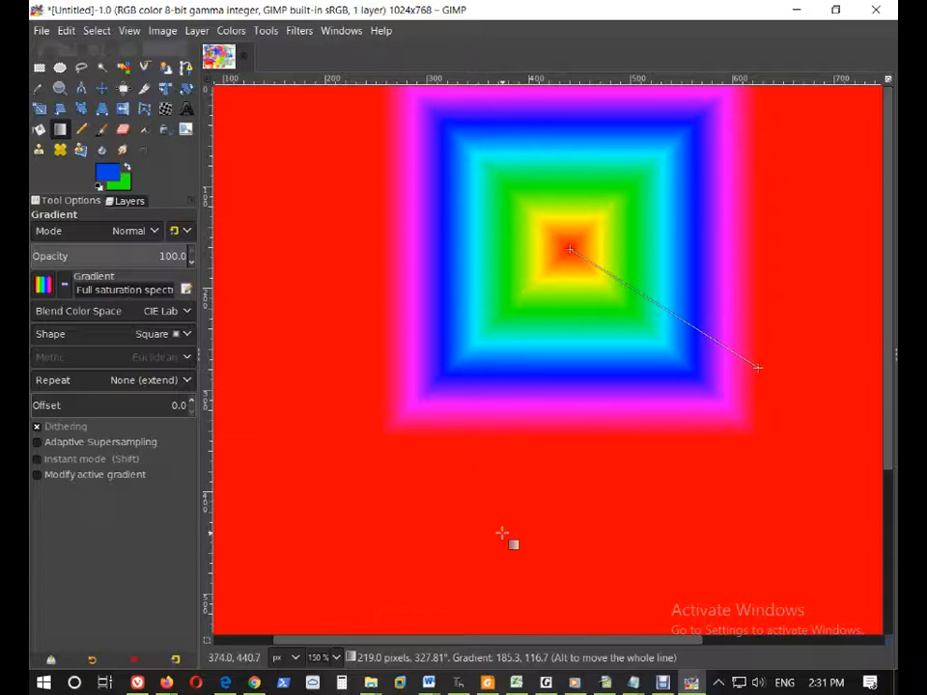
pyautogui.press('Escape')
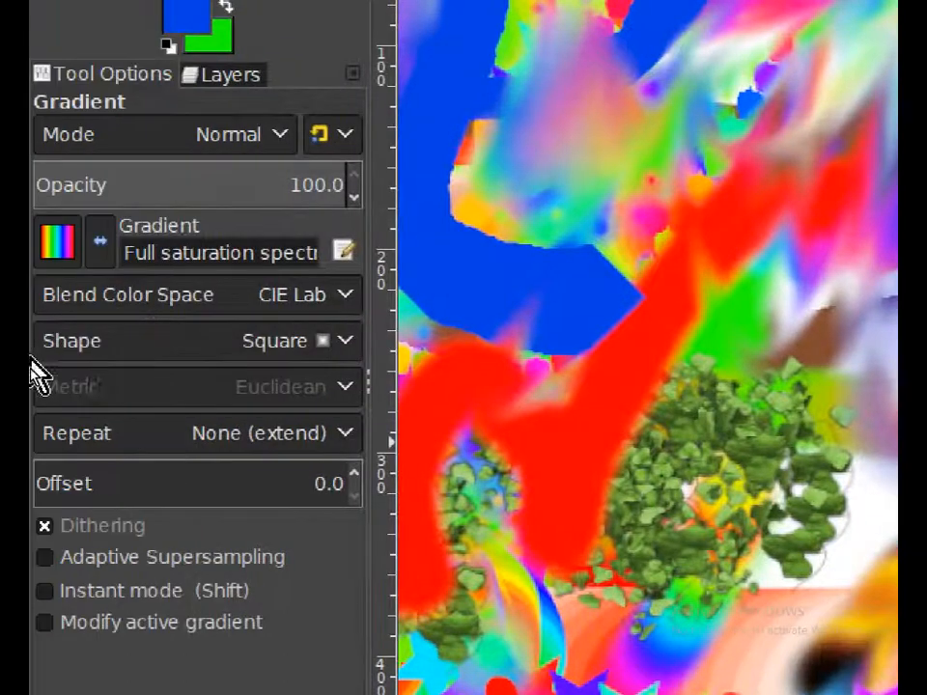
# Step: Set the gradient shape to Linear and draw a diagonal Full saturation spectrum gradient about 190 px long
pyautogui.click(347, 347)
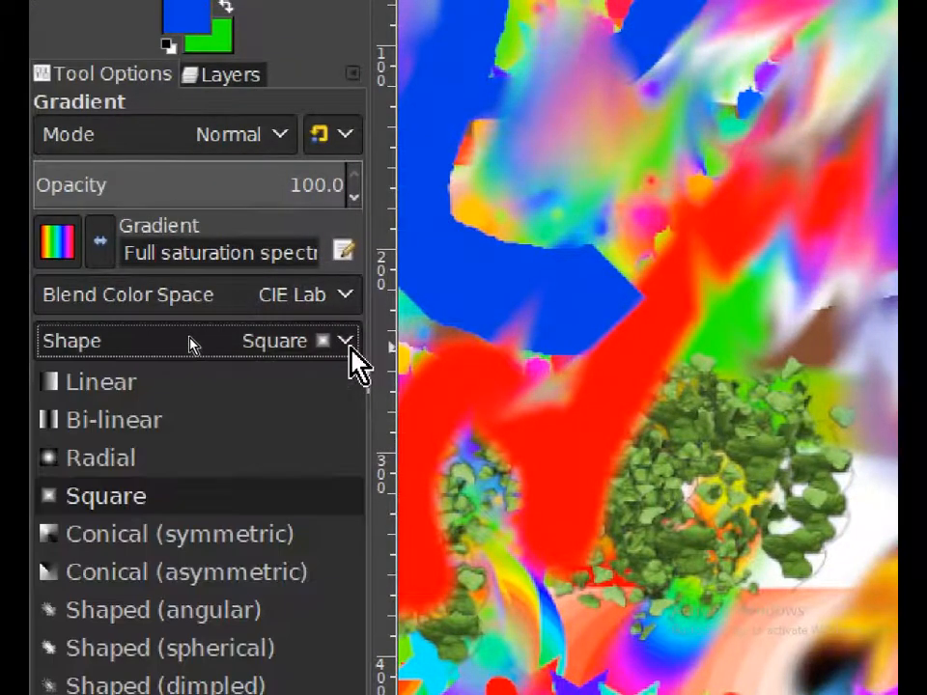
pyautogui.click(100, 377)
pyautogui.moveTo(610, 187); pyautogui.dragTo(377, 496)
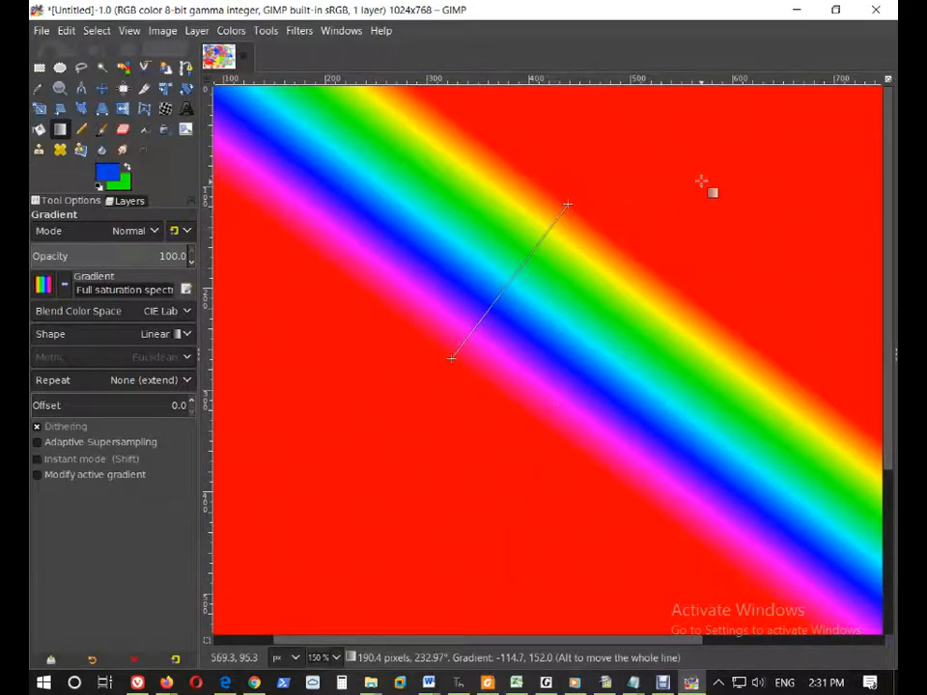
# Step: Reposition the linear gradient's start endpoint several times, ending at about X 443, Y 490 px
pyautogui.moveTo(575, 203); pyautogui.dragTo(642, 448)
pyautogui.moveTo(565, 466); pyautogui.dragTo(536, 411)
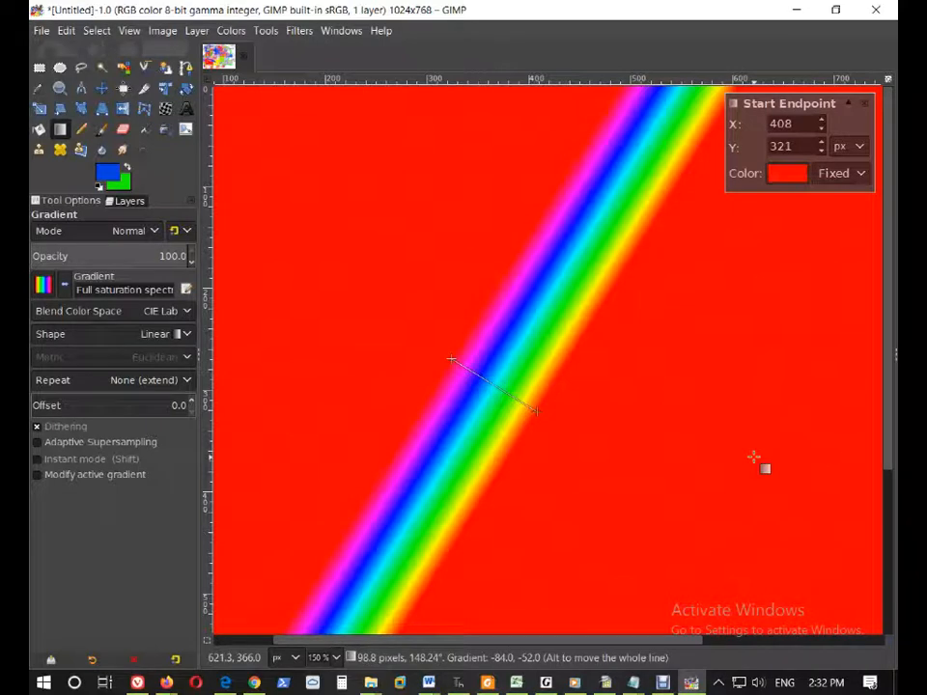
pyautogui.moveTo(537, 422); pyautogui.dragTo(572, 585)
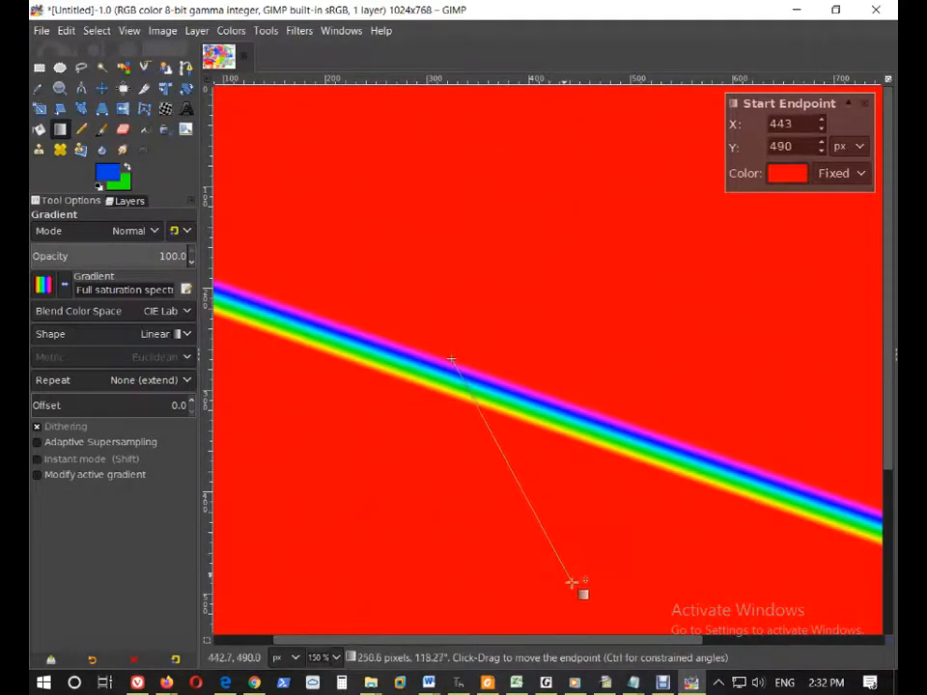
# Step: Move the linear gradient's end endpoint to about X 163, Y 34 px, and undo the whole gradient
pyautogui.moveTo(451, 360); pyautogui.dragTo(288, 119)
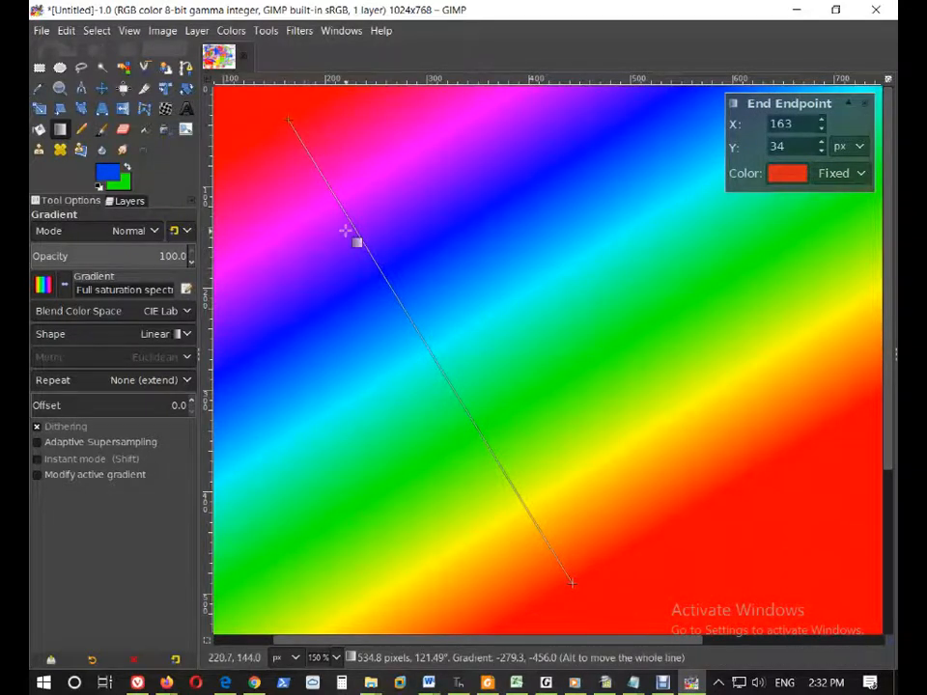
pyautogui.hotkey('ctrl', 'z')
pyautogui.hotkey('ctrl', 'z')
pyautogui.hotkey('ctrl', 'z')
pyautogui.hotkey('ctrl', 'z')
pyautogui.hotkey('ctrl', 'z')
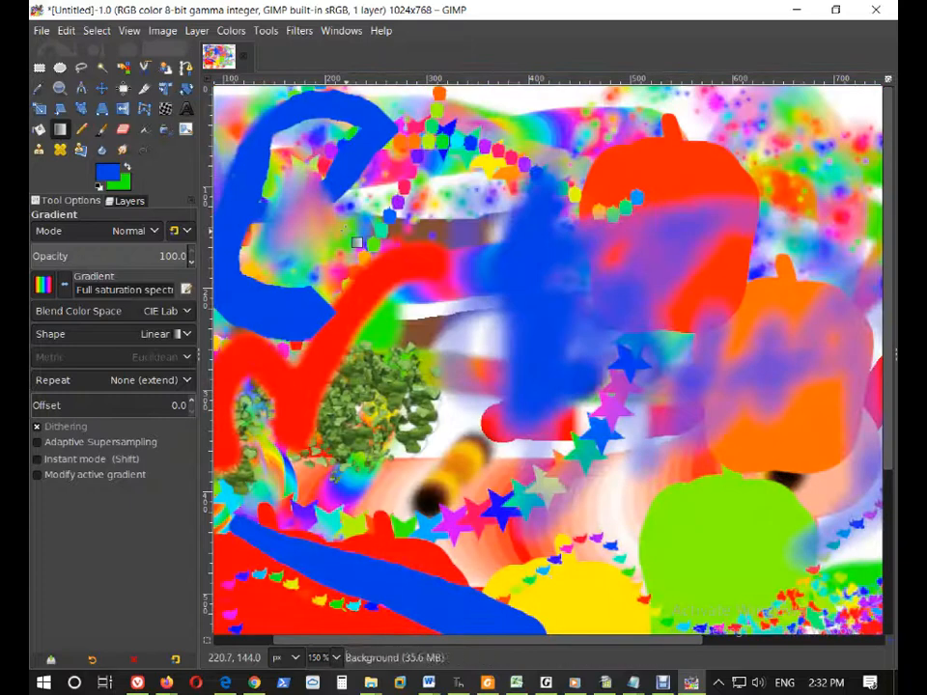
# Step: Try a clockwise spiral Full saturation spectrum gradient about 168 px long from the canvas's middle, shorten it to about 88 px, and undo it
pyautogui.click(174, 334)
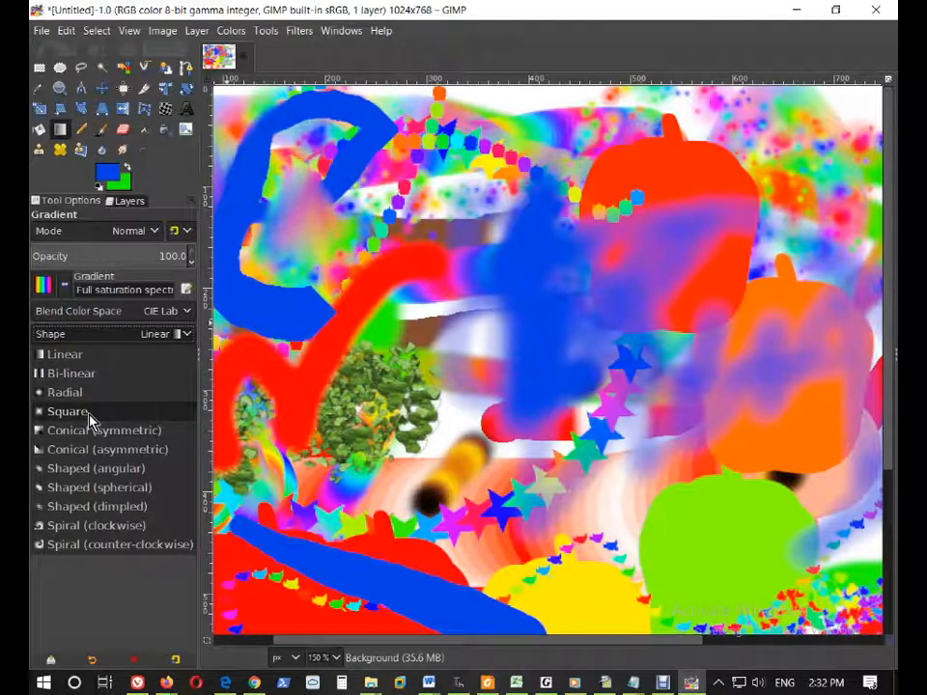
pyautogui.click(88, 525)
pyautogui.moveTo(536, 310); pyautogui.dragTo(474, 469)
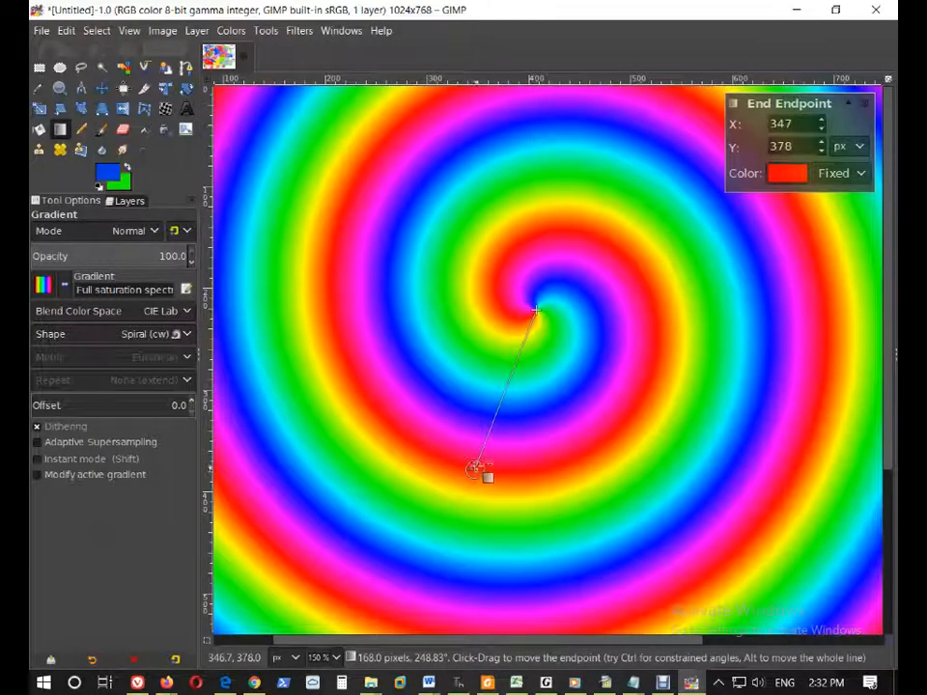
pyautogui.moveTo(474, 469); pyautogui.dragTo(613, 354)
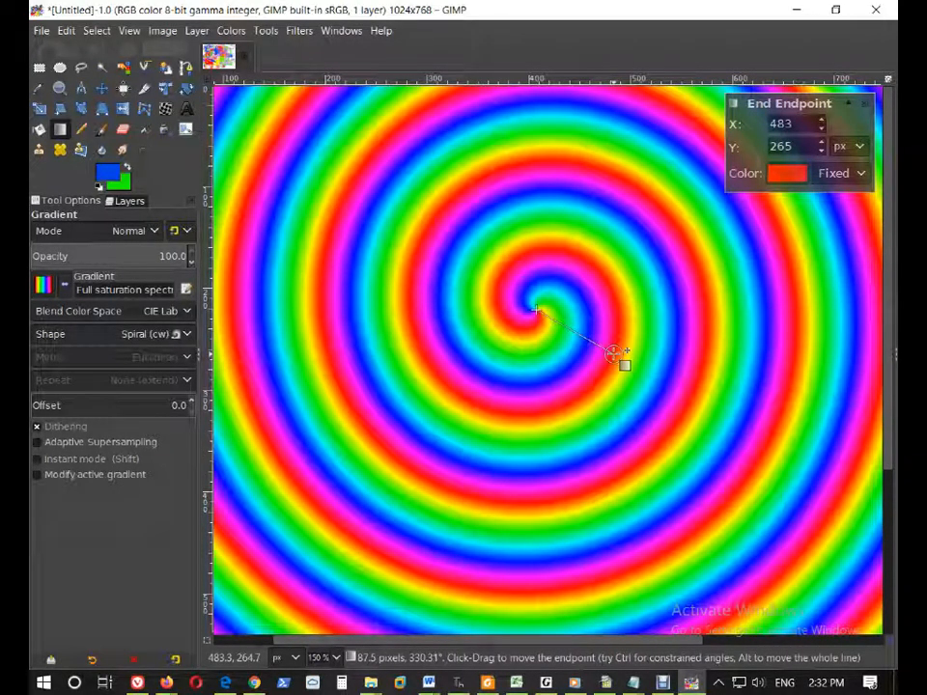
pyautogui.hotkey('ctrl', 'z')
pyautogui.hotkey('ctrl', 'z')
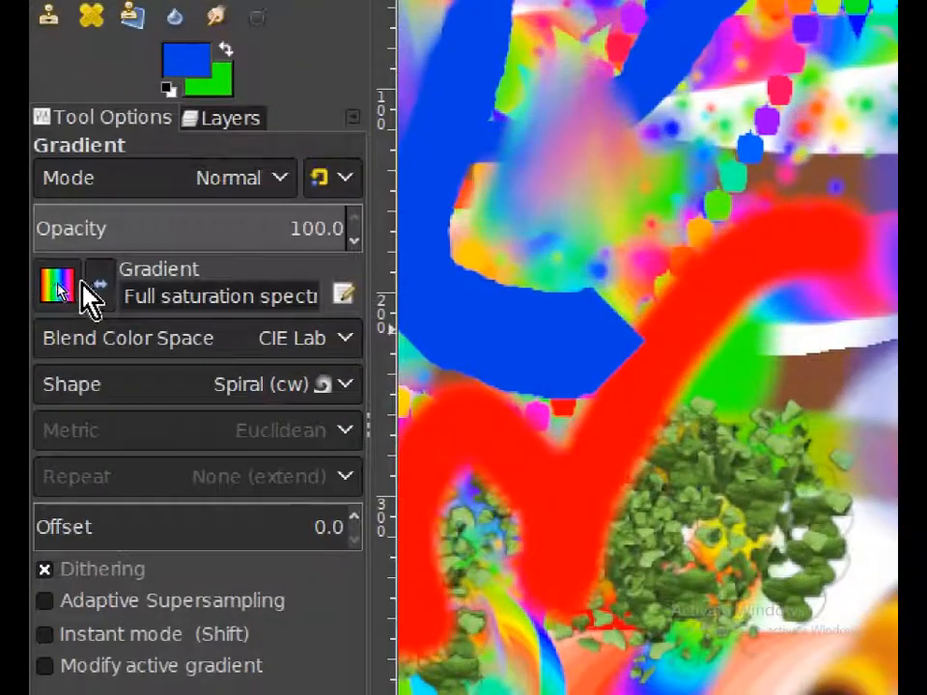
# Step: Choose the Neon Cyan gradient and draw a clockwise spiral about 136 px long from the canvas's upper middle
pyautogui.click(56, 284)
pyautogui.scroll(-5, 133, 517)
pyautogui.scroll(-1, 131, 507)
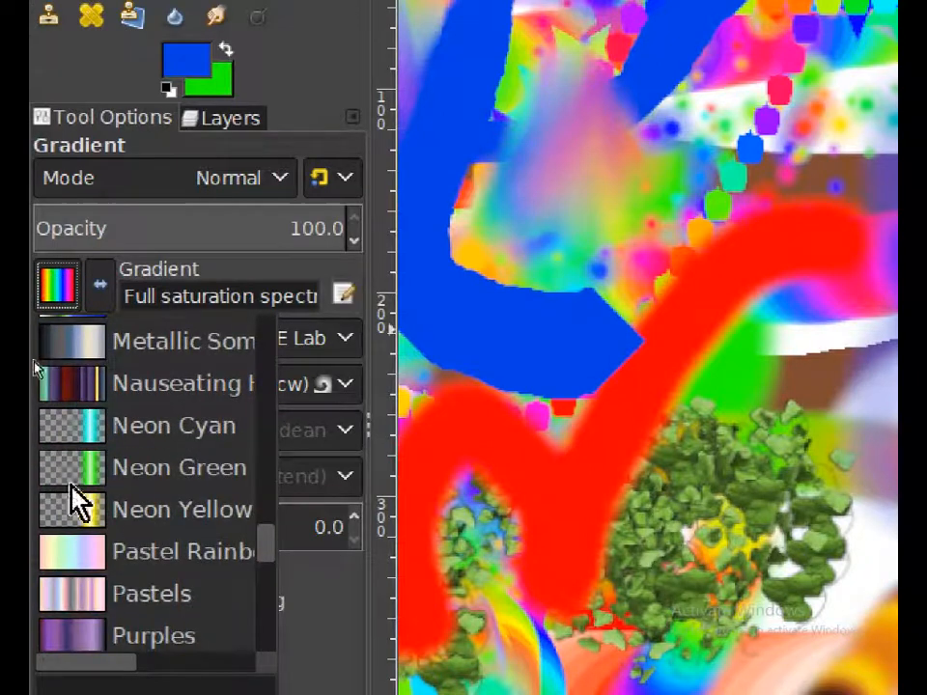
pyautogui.click(76, 430)
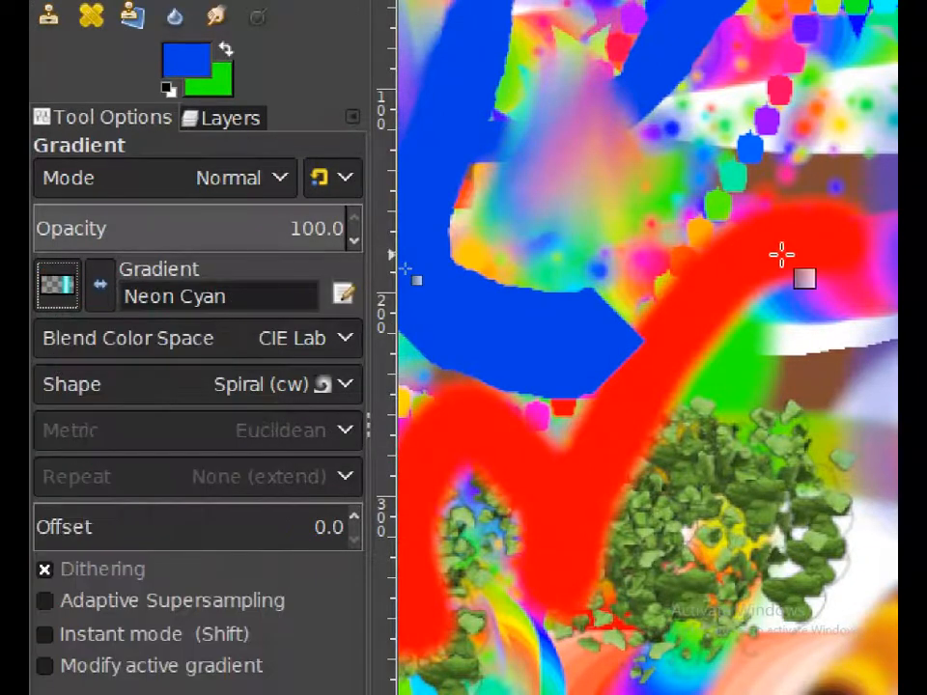
pyautogui.moveTo(507, 191); pyautogui.dragTo(417, 452)
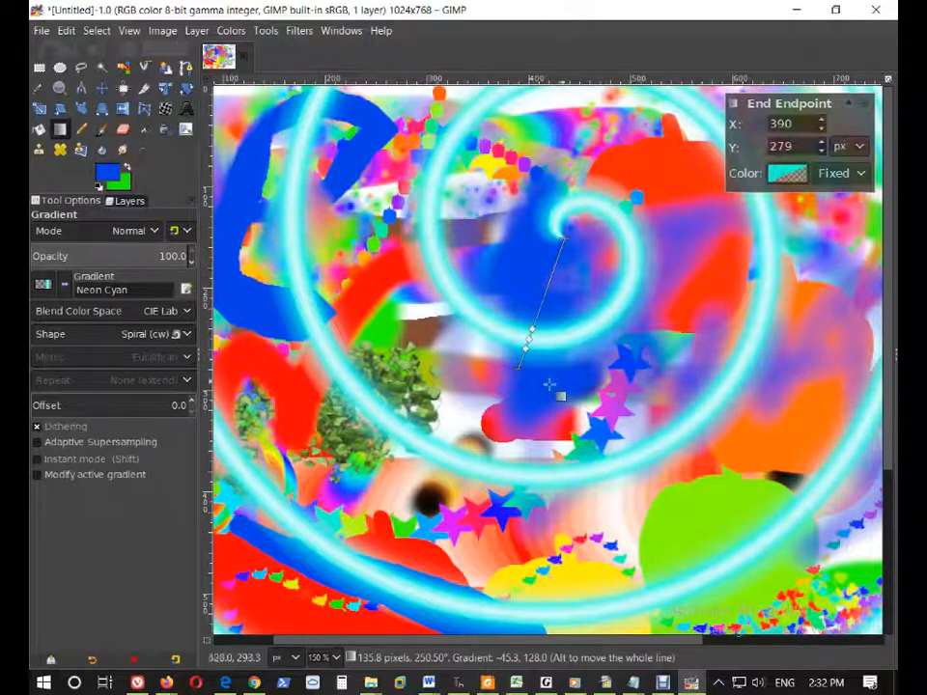
# Step: Set the Neon Cyan gradient's shape to Linear and cancel the drawn gradient
pyautogui.click(183, 335)
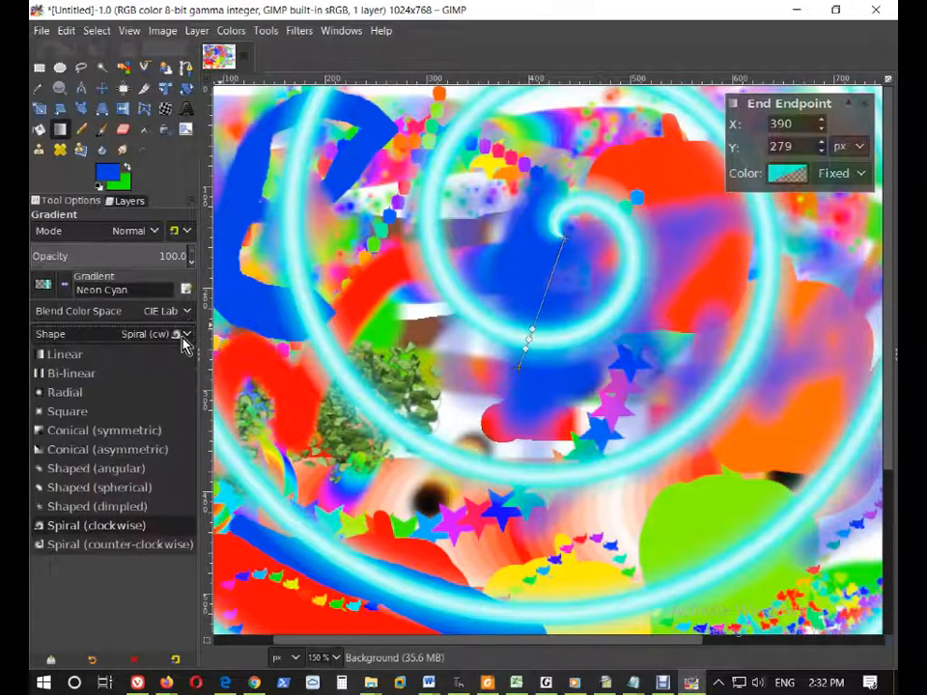
pyautogui.click(85, 356)
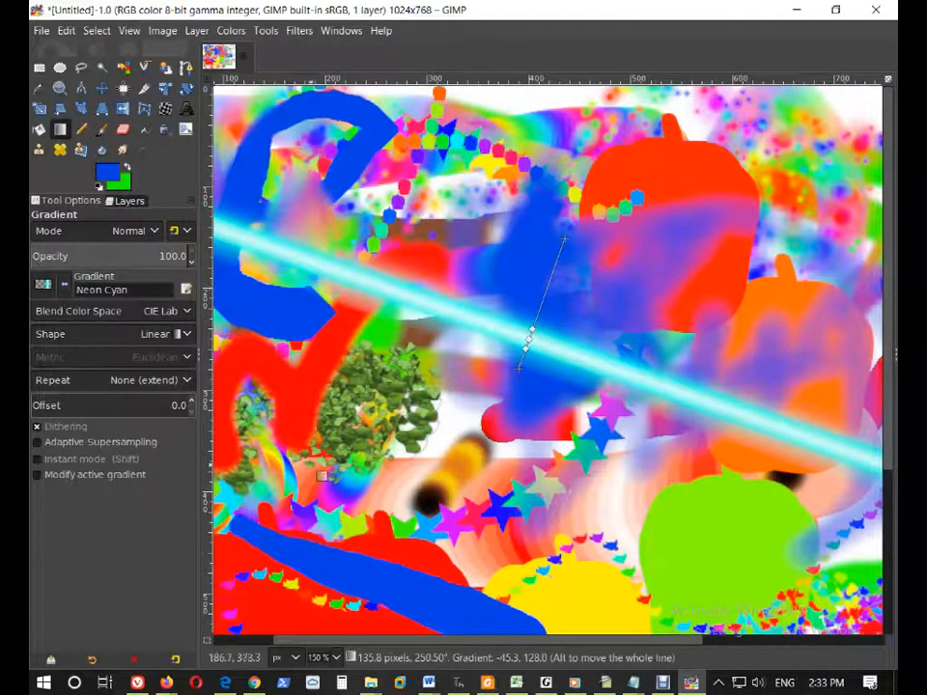
pyautogui.press('Escape')
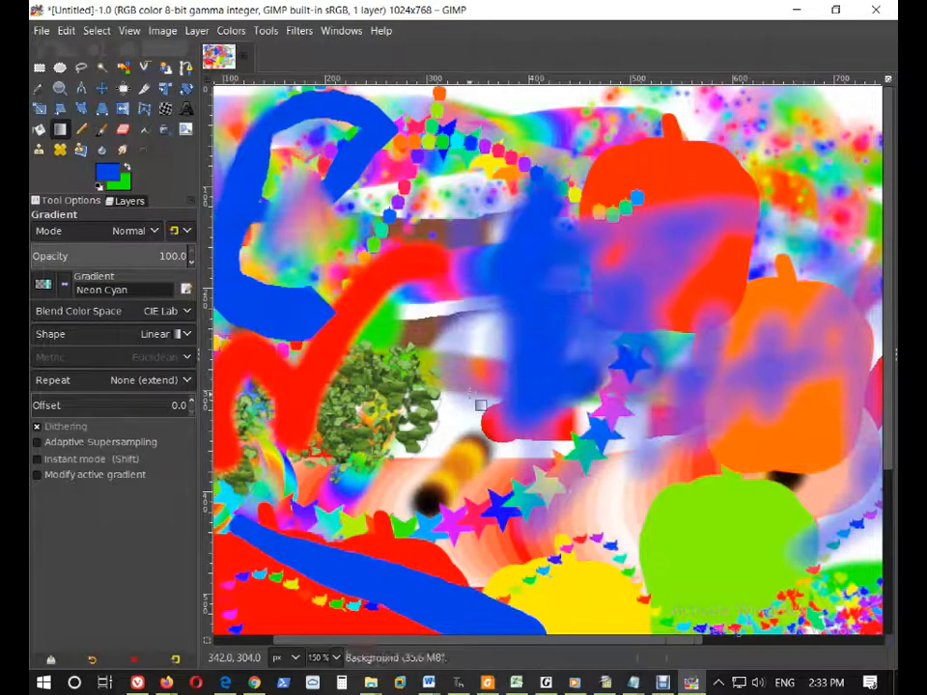
# Step: Try two linear Neon Cyan gradients, about 90 px and 180 px long, cancelling each one
pyautogui.moveTo(399, 264); pyautogui.dragTo(434, 350)
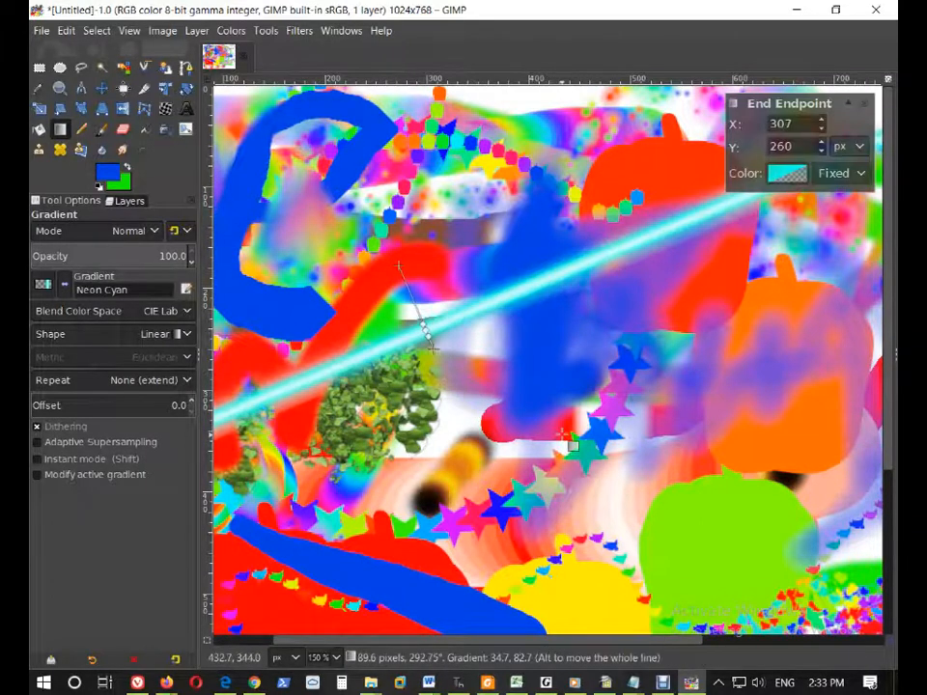
pyautogui.press('Escape')
pyautogui.moveTo(763, 444); pyautogui.dragTo(846, 285)
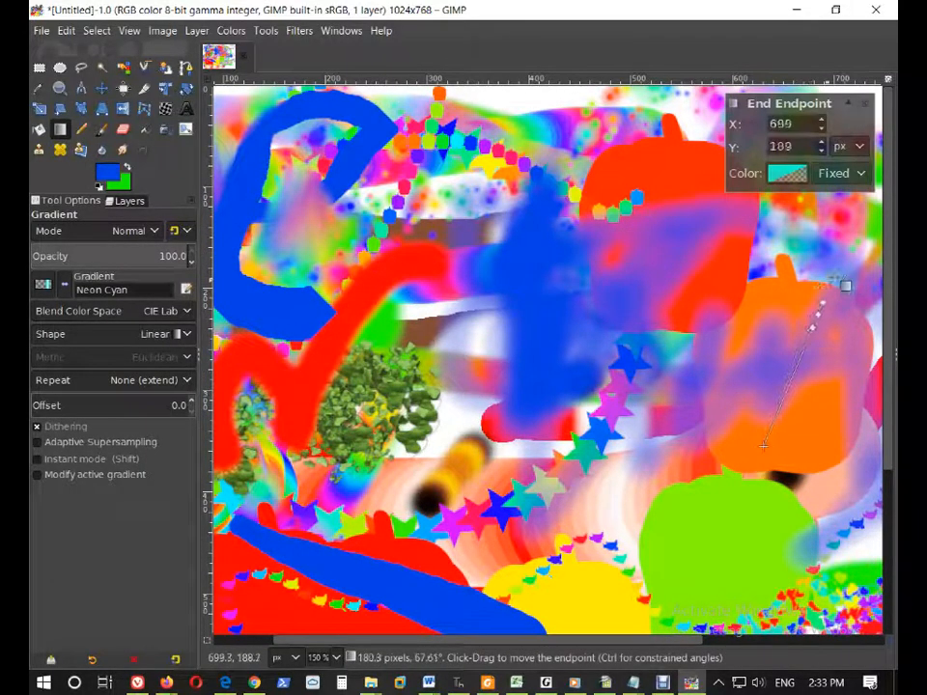
pyautogui.press('Escape')
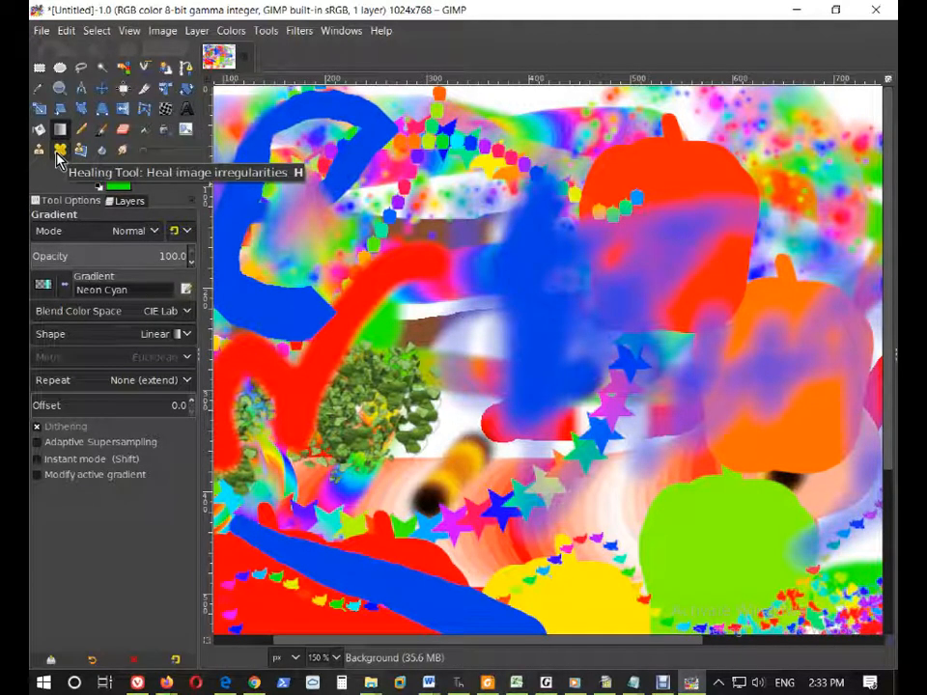
# Step: Start opening an image and browse to the pics folder inside 6C on the Student drive
pyautogui.click(41, 33)
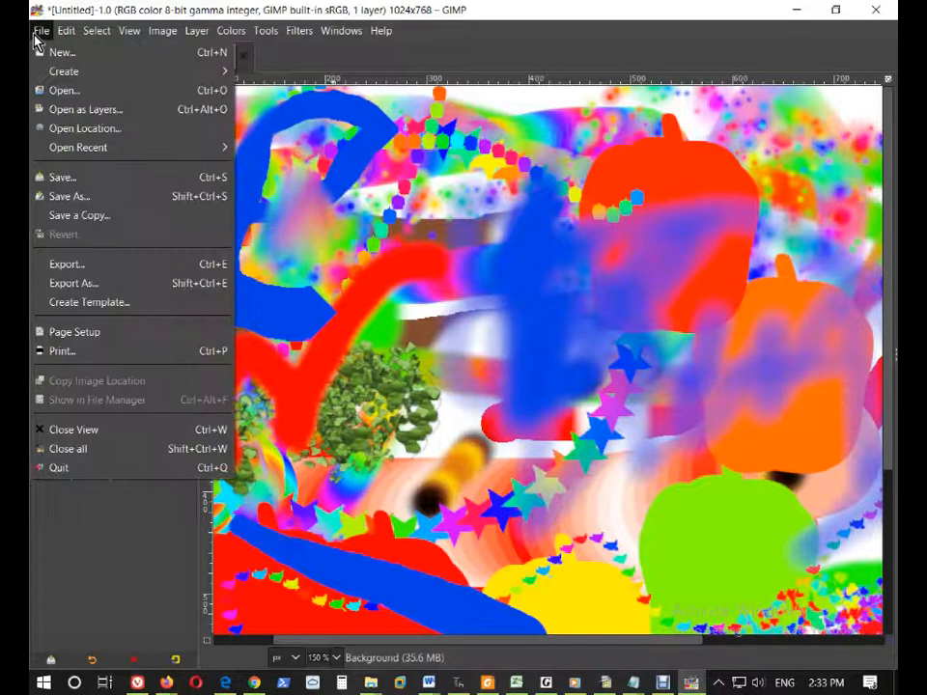
pyautogui.click(95, 90)
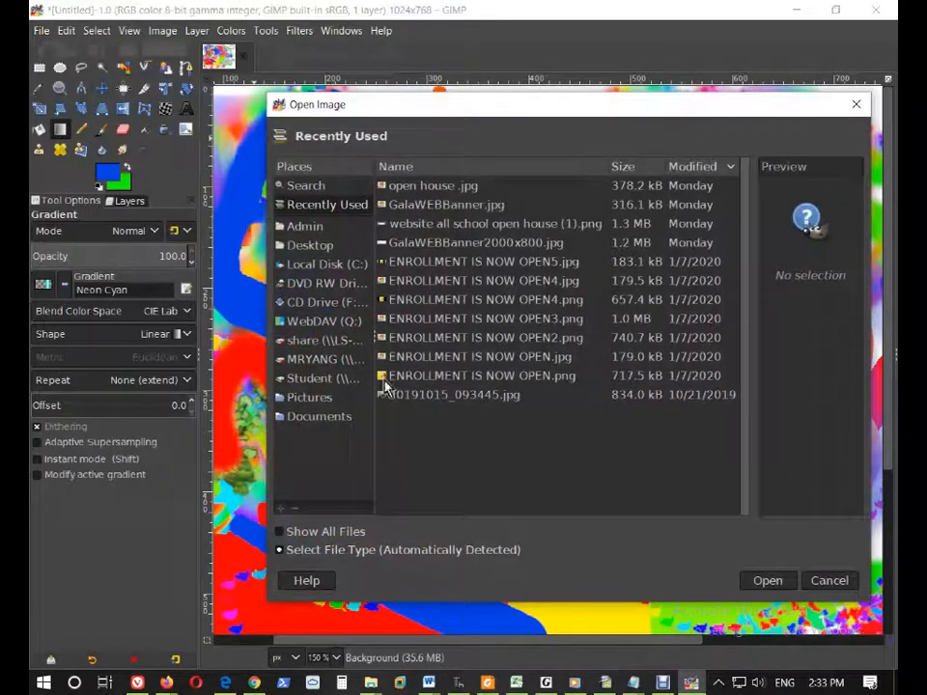
pyautogui.click(319, 382)
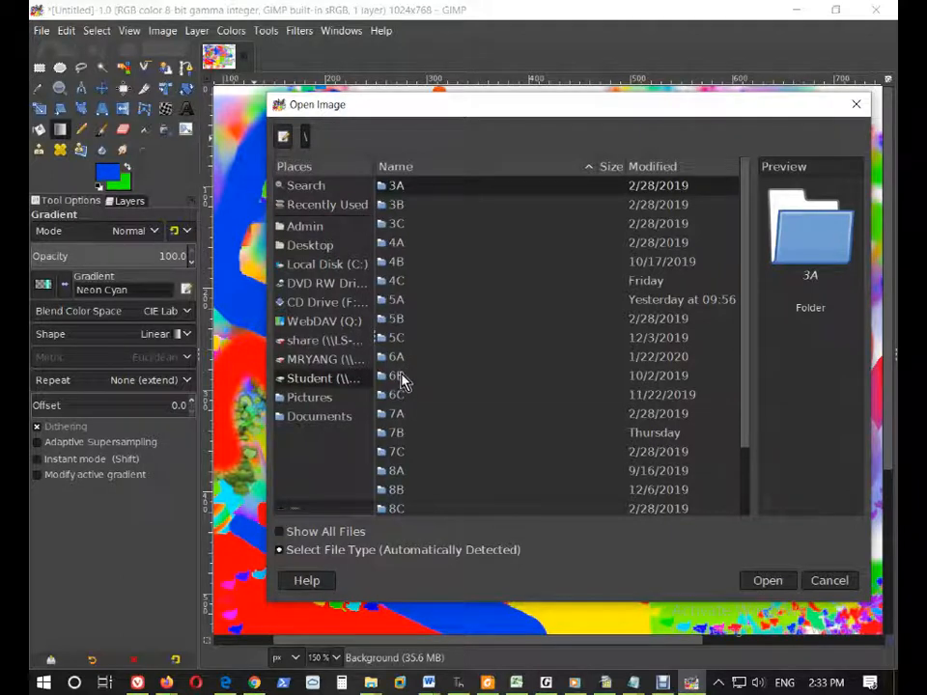
pyautogui.doubleClick(401, 395)
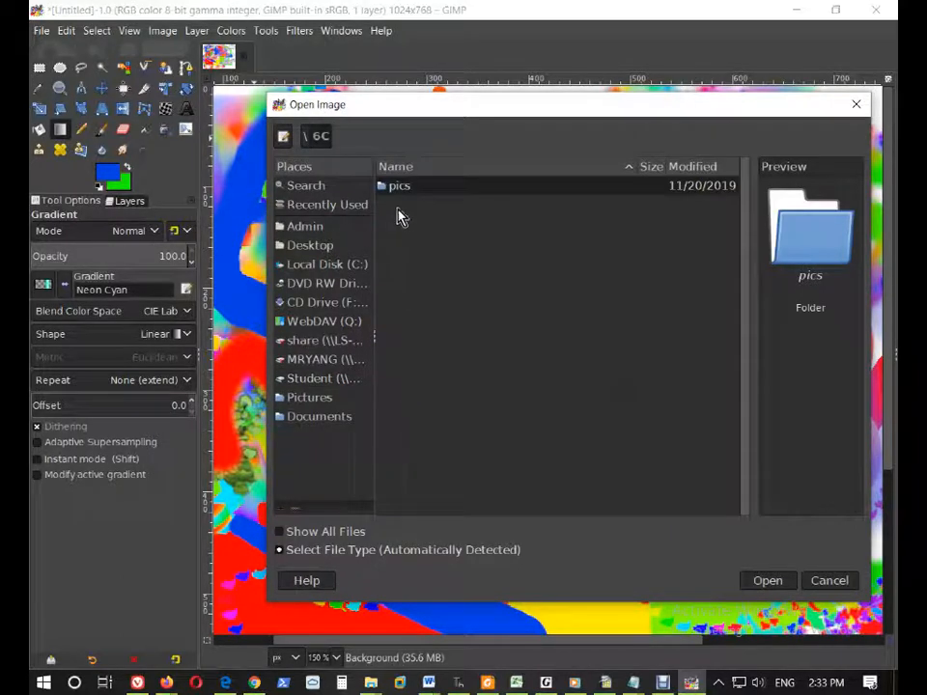
pyautogui.doubleClick(400, 190)
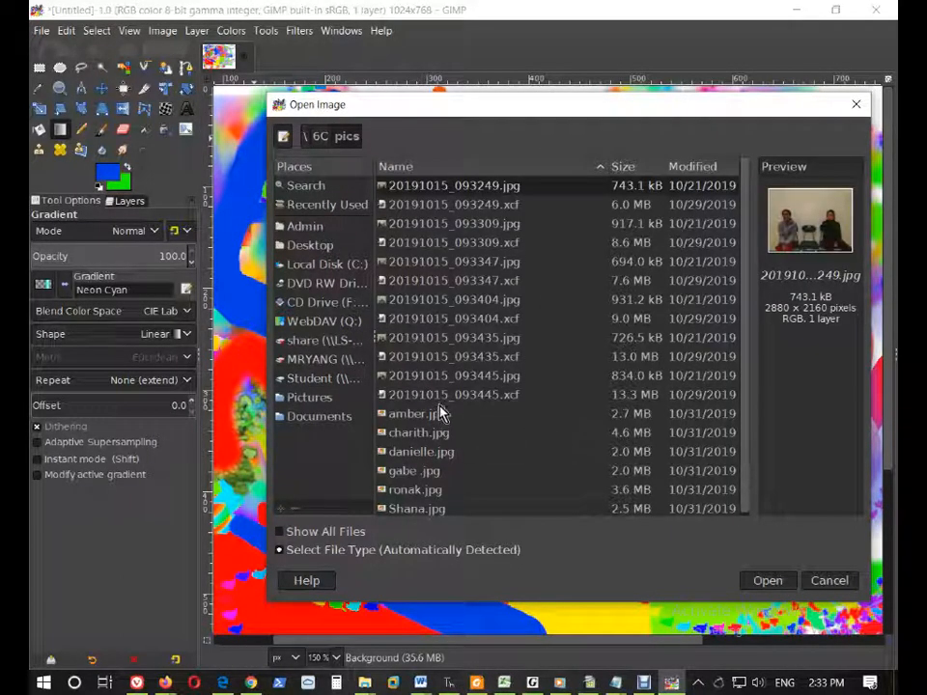
# Step: Preview several of the folder's photos and open 20191015_093347.jpg
pyautogui.click(467, 379)
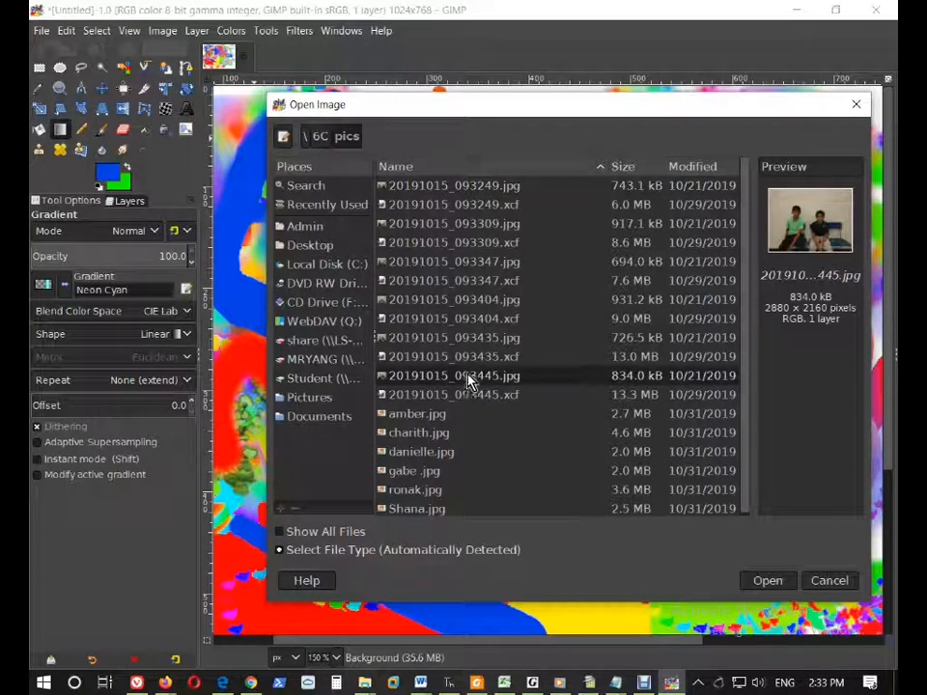
pyautogui.click(478, 339)
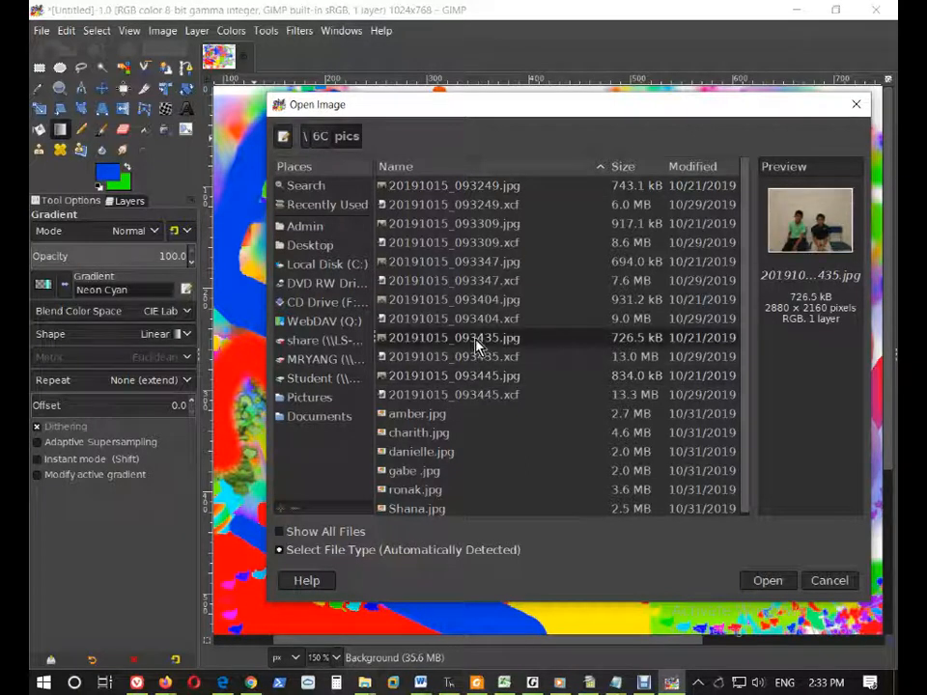
pyautogui.click(481, 263)
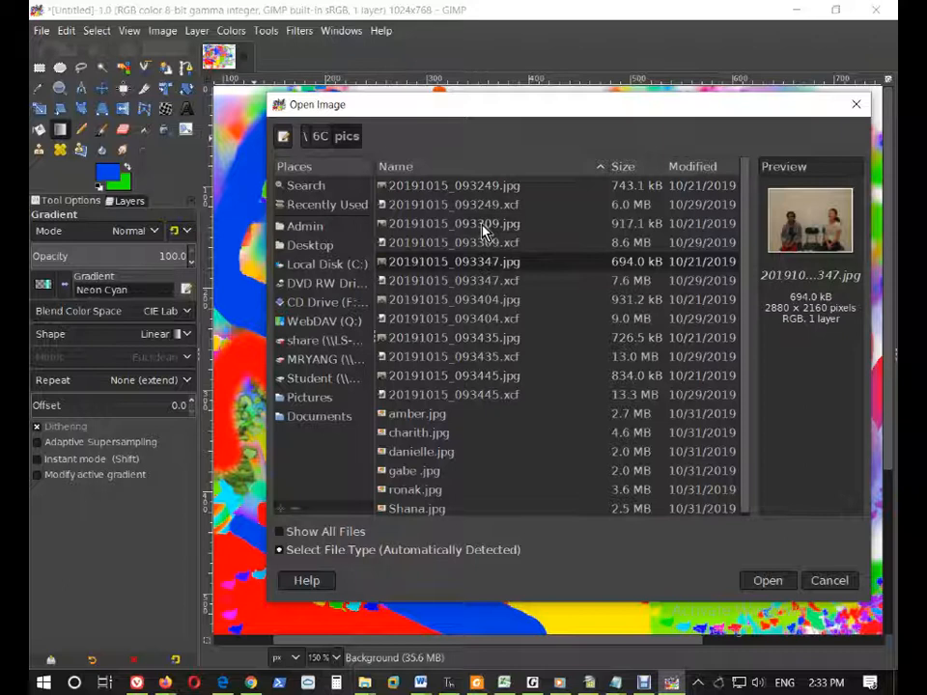
pyautogui.click(482, 225)
pyautogui.click(481, 263)
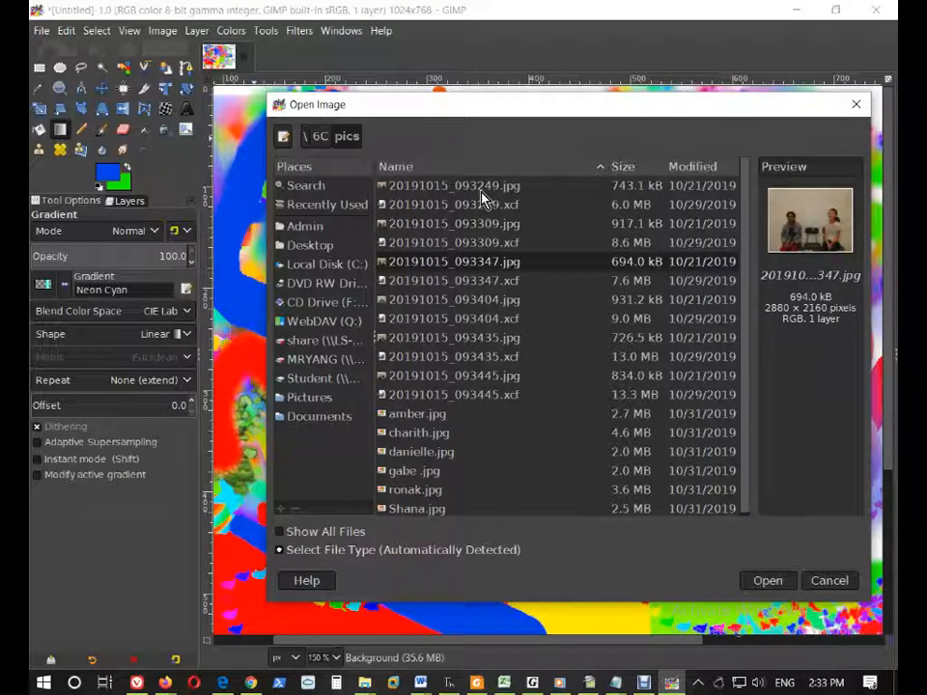
pyautogui.click(768, 581)
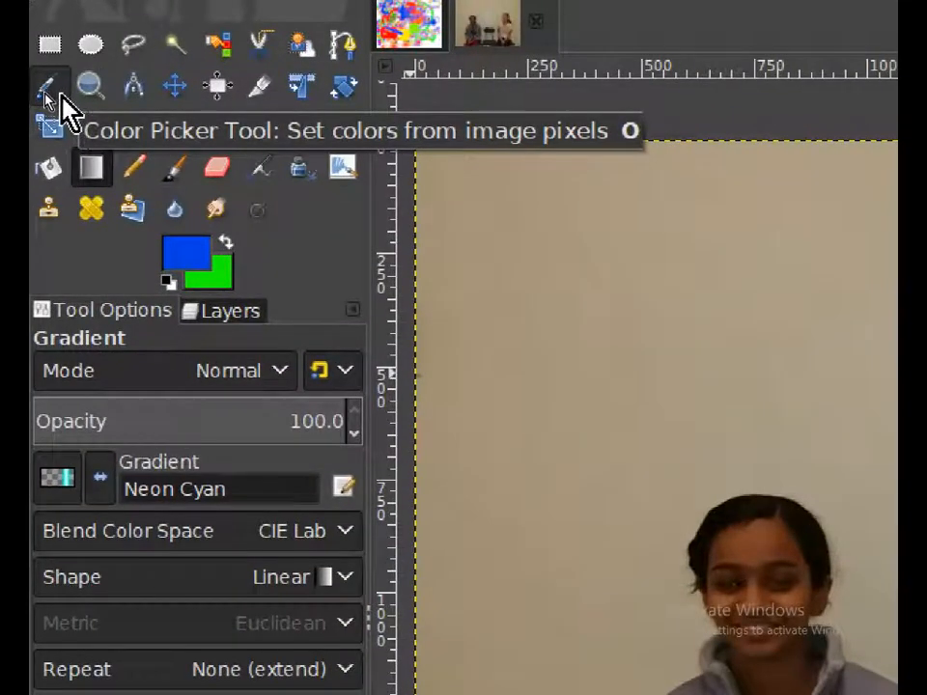
# Step: Use the Color Picker to sample the purple-grey jacket of the person beside the empty chair as the foreground color
pyautogui.click(41, 90)
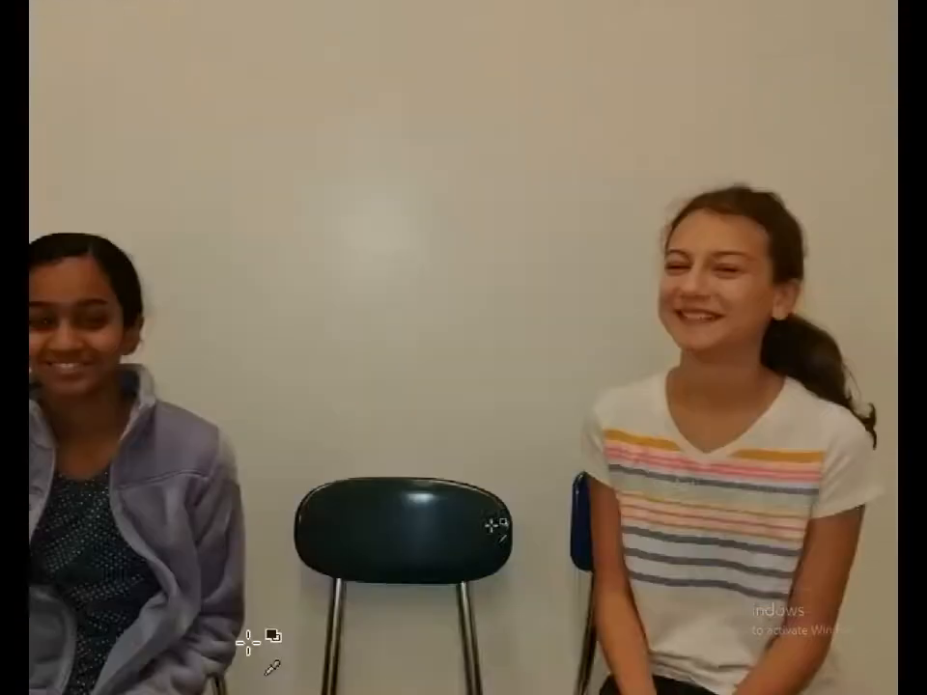
pyautogui.scroll(-3, 248, 642)
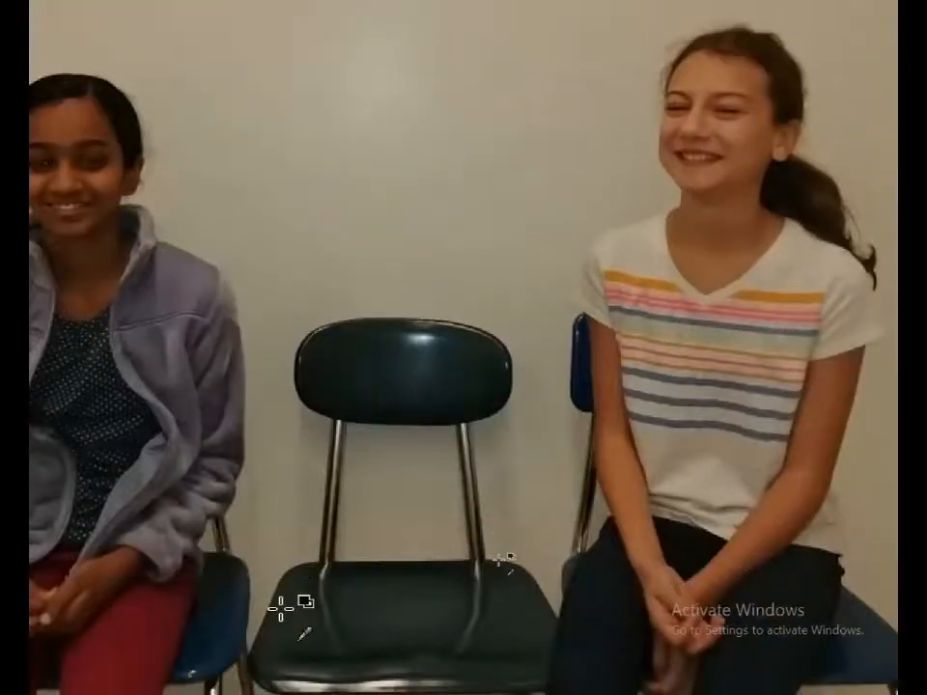
pyautogui.hscroll(-3, 139, 571)
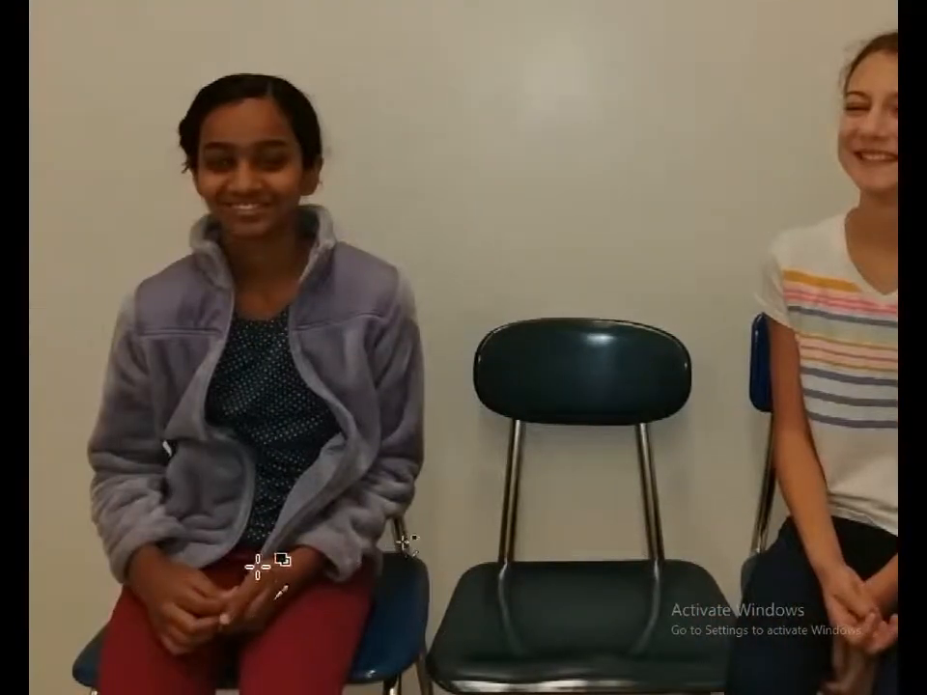
pyautogui.scroll(2, 278, 485)
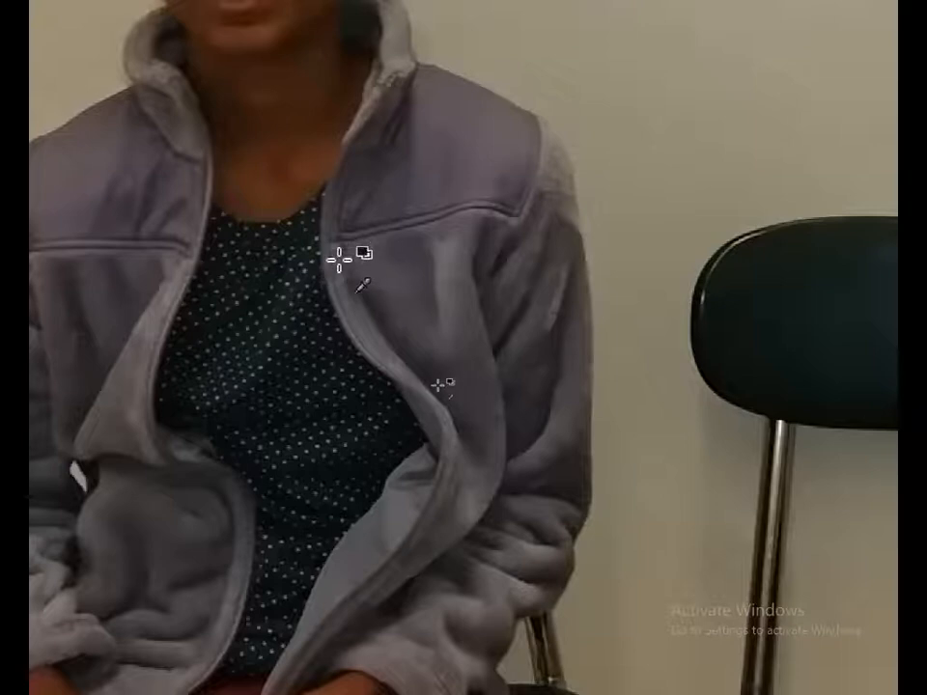
pyautogui.scroll(5, 337, 261)
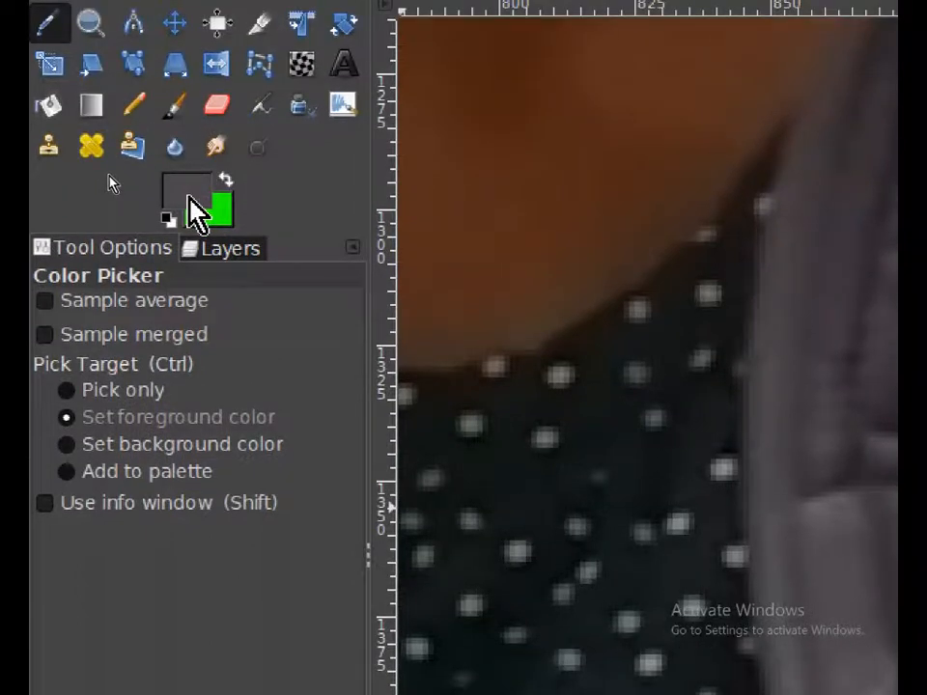
# Step: Paint a patch of the sampled jacket color over the dotted shirt beside the jacket's edge, using the size 25 Hardness 050 Paintbrush
pyautogui.click(178, 108)
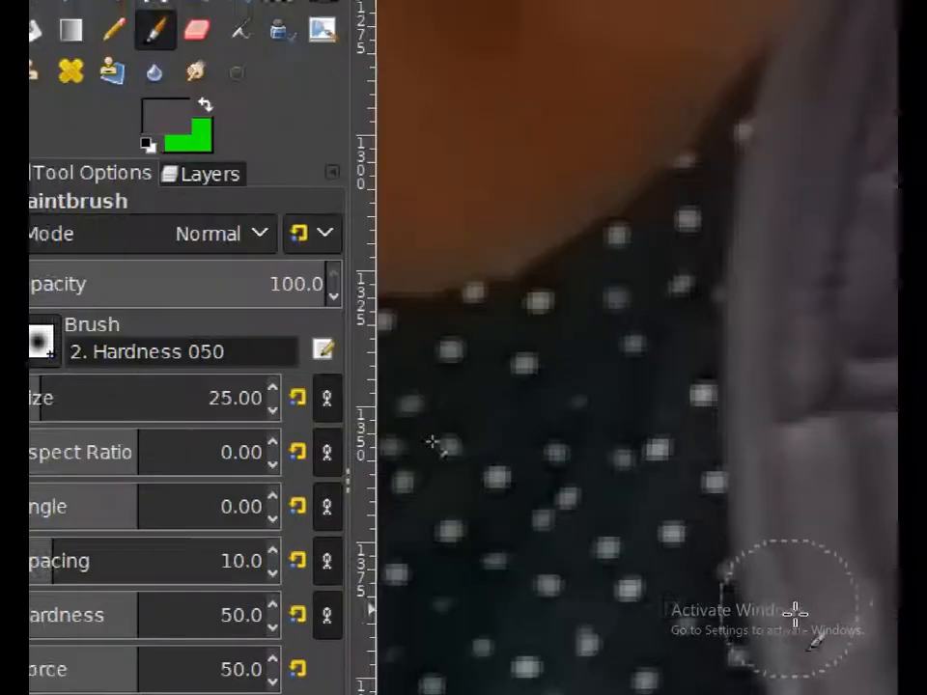
pyautogui.moveTo(727, 557)
pyautogui.mouseDown()
pyautogui.moveTo(628, 345)
pyautogui.moveTo(702, 603)
pyautogui.moveTo(661, 371)
pyautogui.moveTo(550, 489)
pyautogui.moveTo(510, 467)
pyautogui.moveTo(674, 171)
pyautogui.mouseUp()
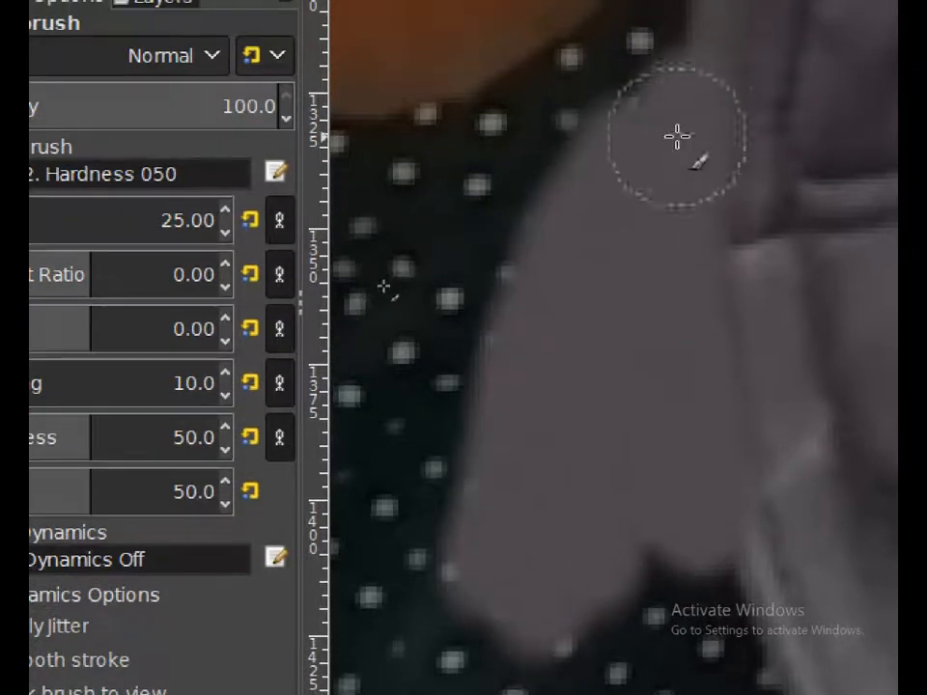
pyautogui.scroll(-5, 655, 368)
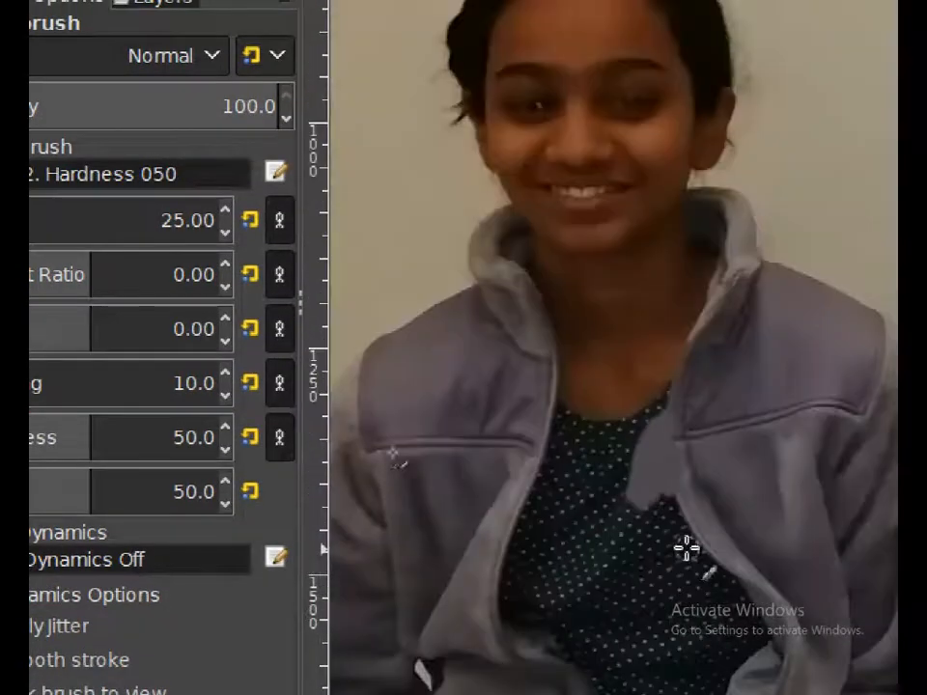
pyautogui.moveTo(686, 548)
pyautogui.mouseDown()
pyautogui.moveTo(678, 514)
pyautogui.moveTo(680, 524)
pyautogui.moveTo(685, 474)
pyautogui.moveTo(686, 498)
pyautogui.moveTo(682, 489)
pyautogui.moveTo(656, 527)
pyautogui.moveTo(677, 556)
pyautogui.moveTo(676, 536)
pyautogui.moveTo(708, 494)
pyautogui.moveTo(722, 528)
pyautogui.moveTo(682, 420)
pyautogui.moveTo(662, 589)
pyautogui.moveTo(705, 603)
pyautogui.moveTo(717, 569)
pyautogui.moveTo(716, 442)
pyautogui.moveTo(686, 460)
pyautogui.moveTo(671, 447)
pyautogui.moveTo(614, 534)
pyautogui.moveTo(646, 608)
pyautogui.mouseUp()
pyautogui.moveTo(790, 375)
pyautogui.mouseDown()
pyautogui.moveTo(664, 501)
pyautogui.moveTo(559, 588)
pyautogui.moveTo(704, 534)
pyautogui.moveTo(807, 520)
pyautogui.mouseUp()
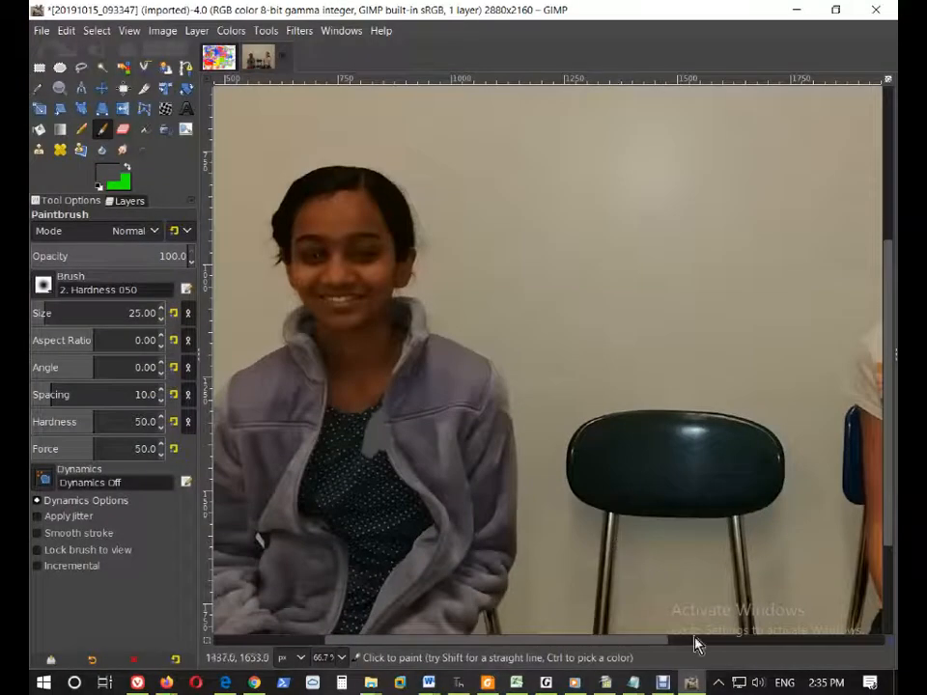
pyautogui.moveTo(633, 648); pyautogui.dragTo(829, 650)
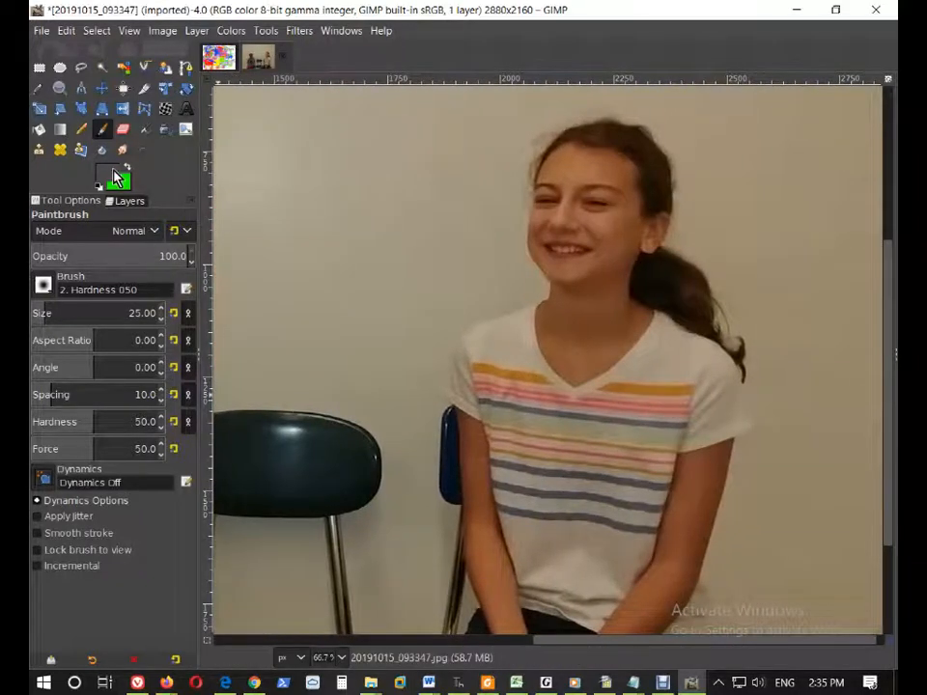
# Step: Set the foreground color to red (ff0000) and paint one size 15 dot on the cheek of the person in the striped shirt
pyautogui.click(115, 175)
pyautogui.click(579, 355)
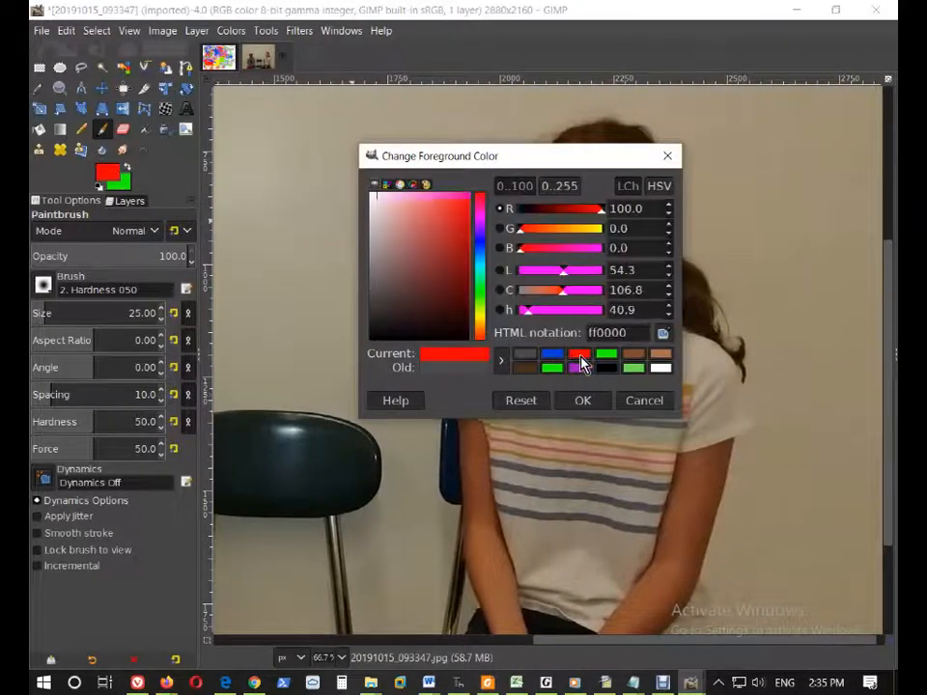
pyautogui.click(585, 402)
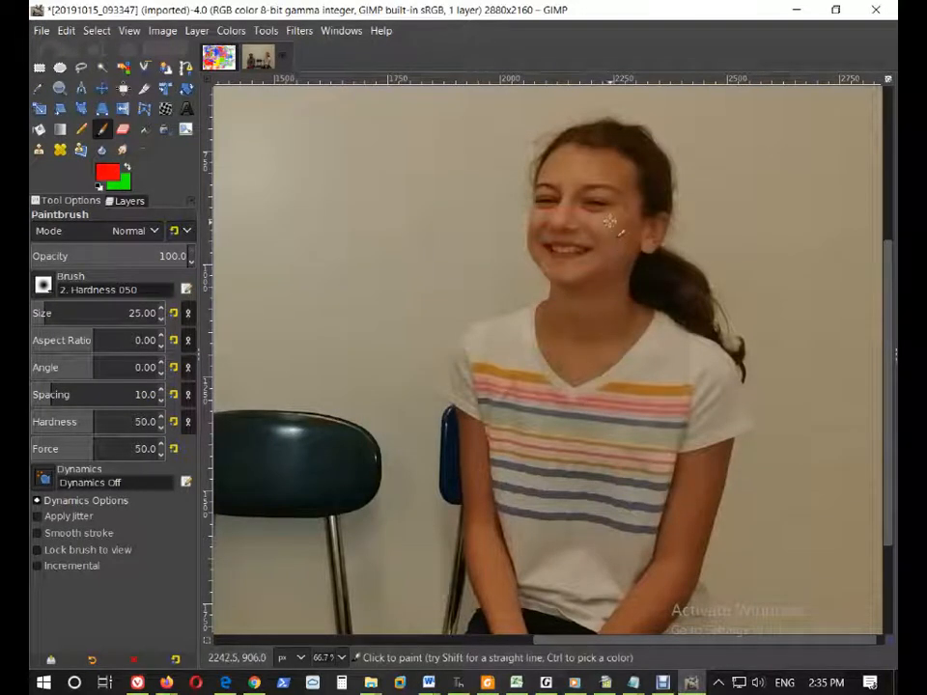
pyautogui.scroll(-9, 41, 311)
pyautogui.scroll(-5, 40, 311)
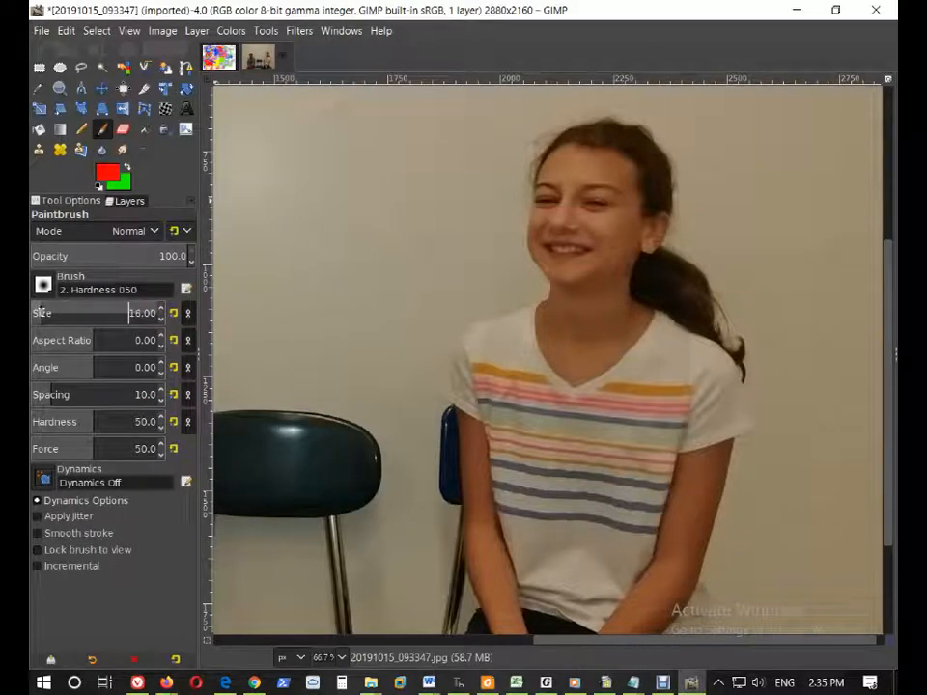
pyautogui.click(610, 236)
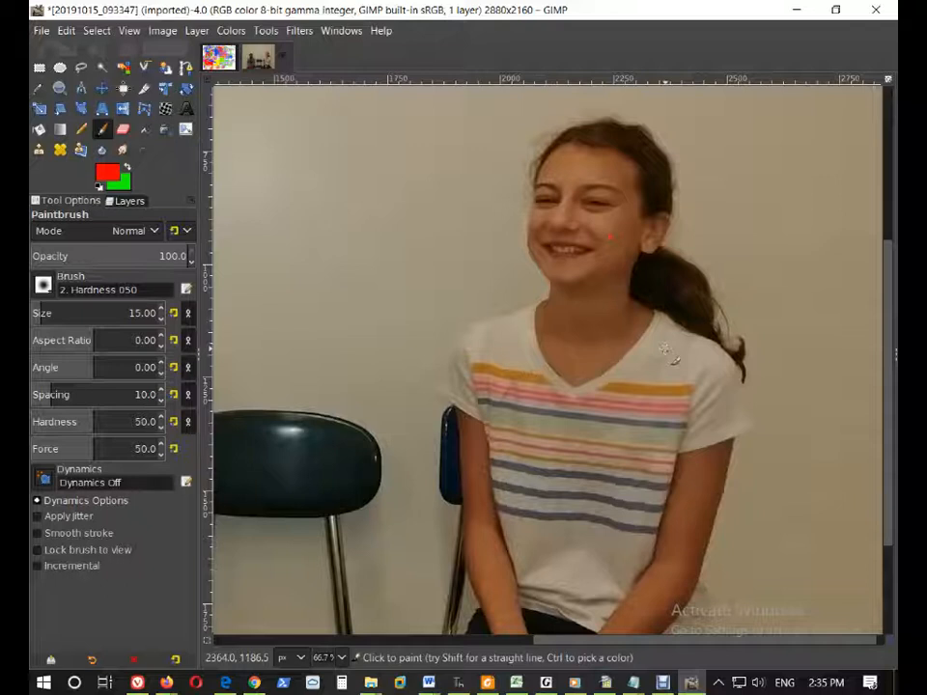
# Step: Sample the skin color beside the red cheek dot as the foreground color and cover the dot with the size 15 Paintbrush
pyautogui.scroll(3, 653, 258)
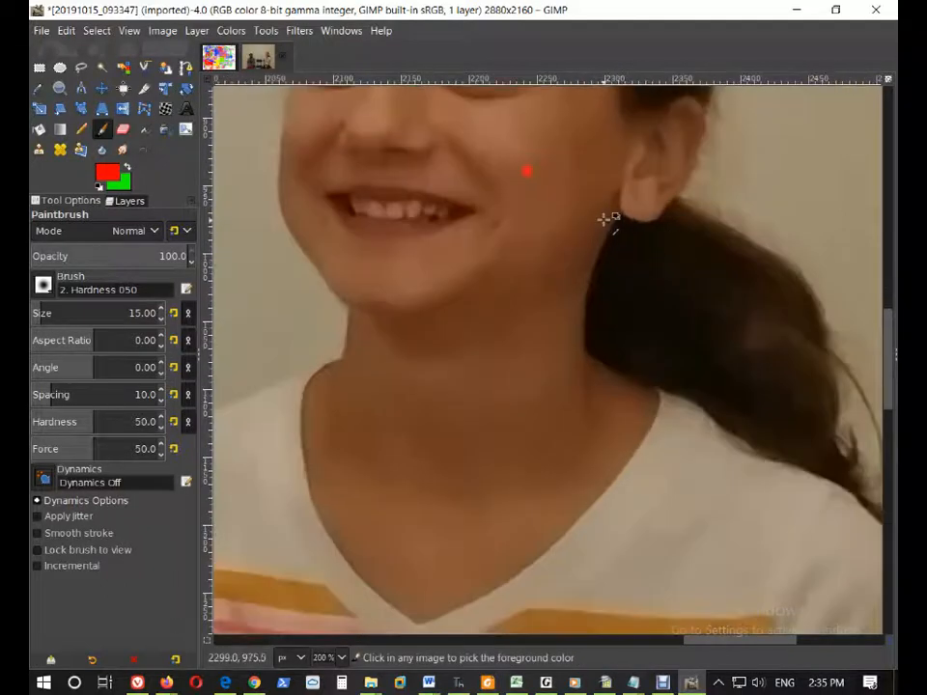
pyautogui.scroll(1, 605, 224)
pyautogui.scroll(-1, 607, 221)
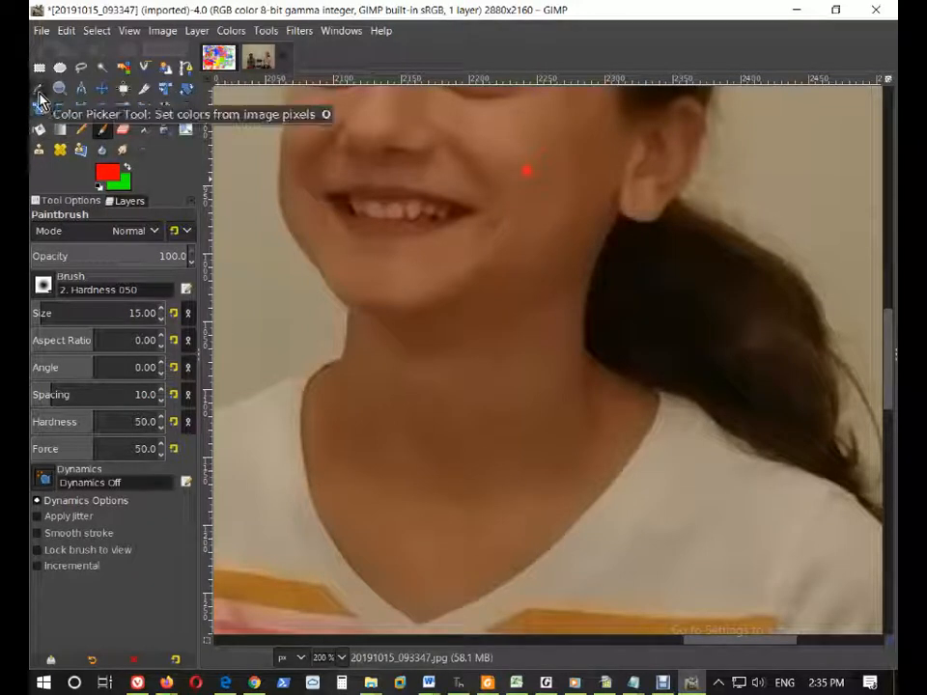
pyautogui.click(39, 94)
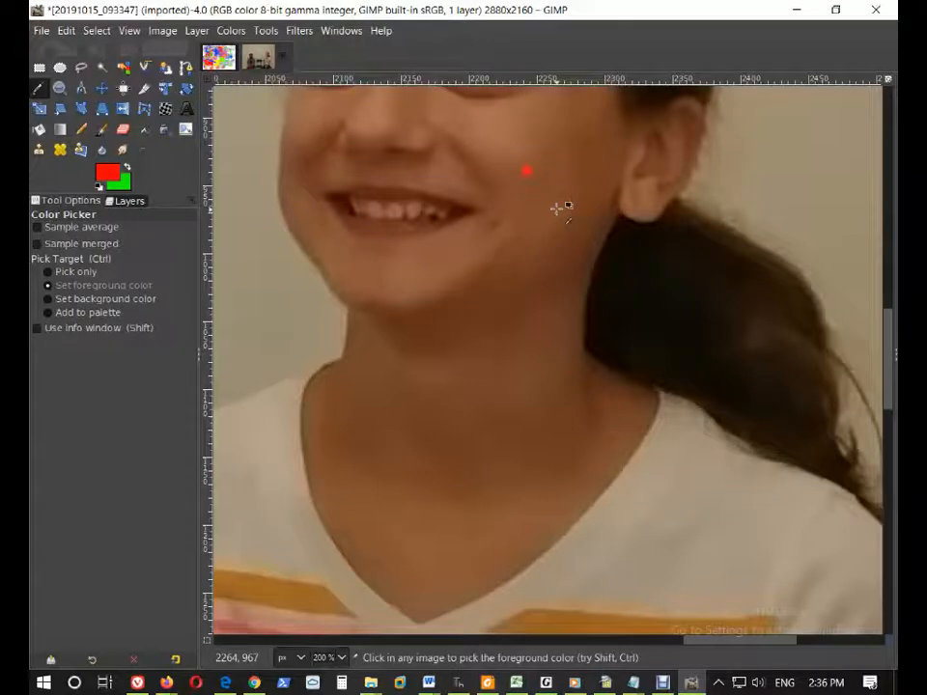
pyautogui.scroll(2, 554, 163)
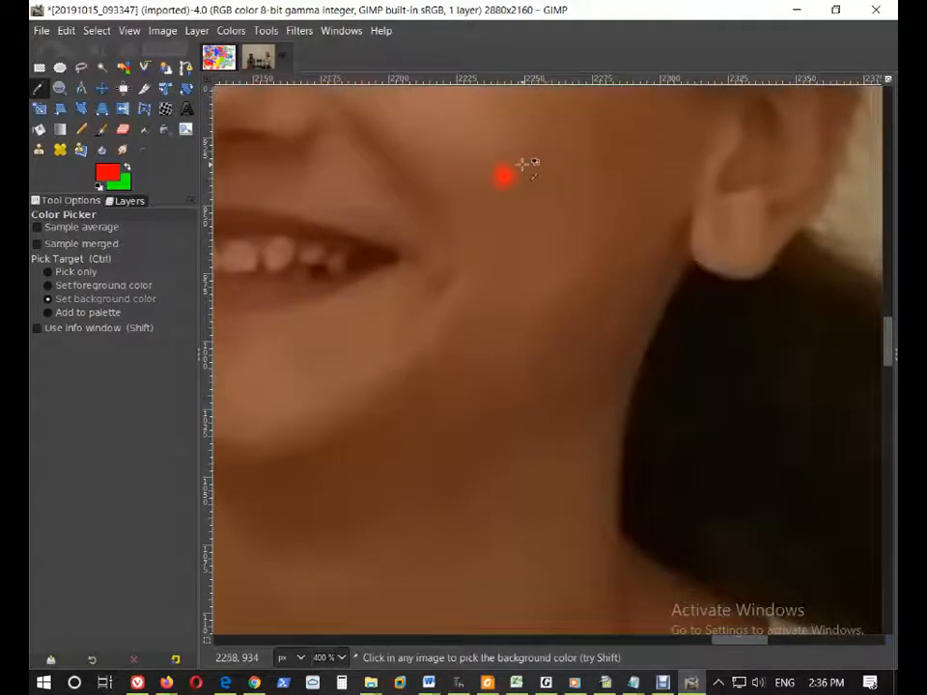
pyautogui.scroll(1, 523, 164)
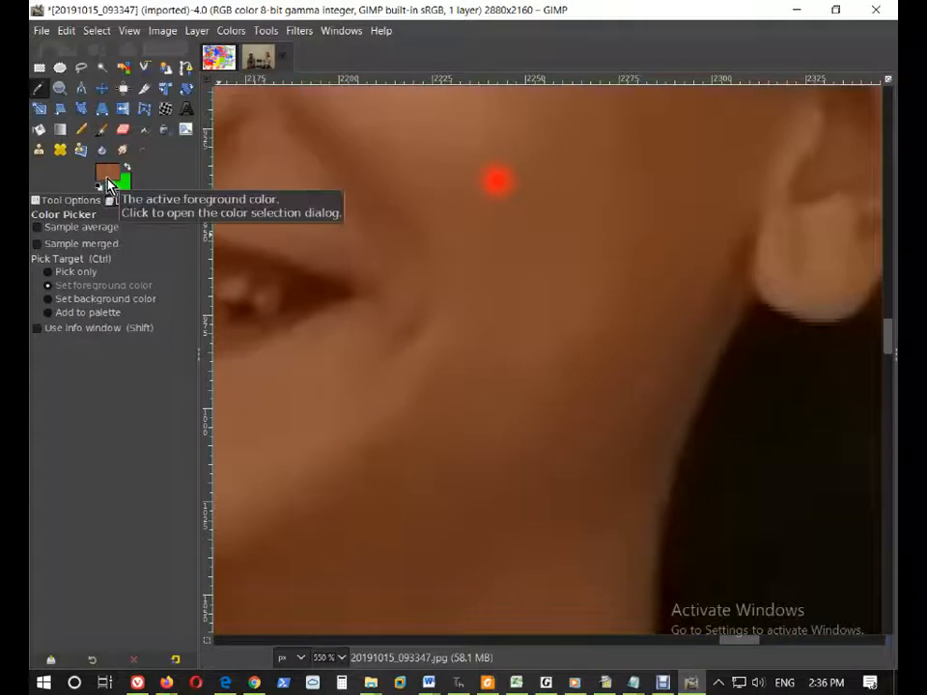
pyautogui.click(102, 128)
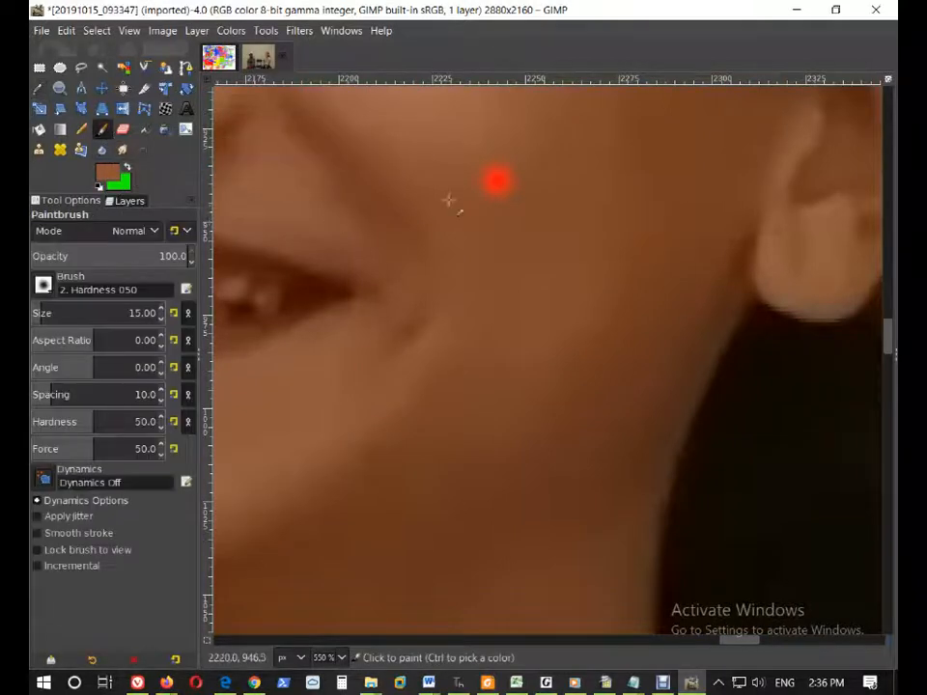
pyautogui.click(497, 182)
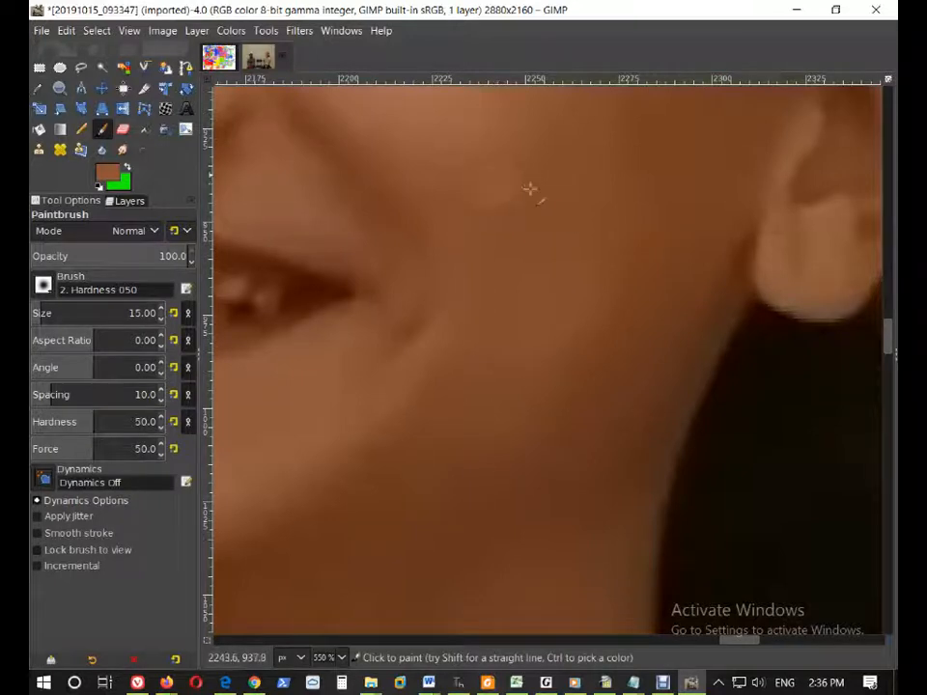
# Step: Blur the edge of the painted patch on the cheek with the size 15 Hardness 050 brush
pyautogui.scroll(2, 521, 198)
pyautogui.scroll(3, 522, 183)
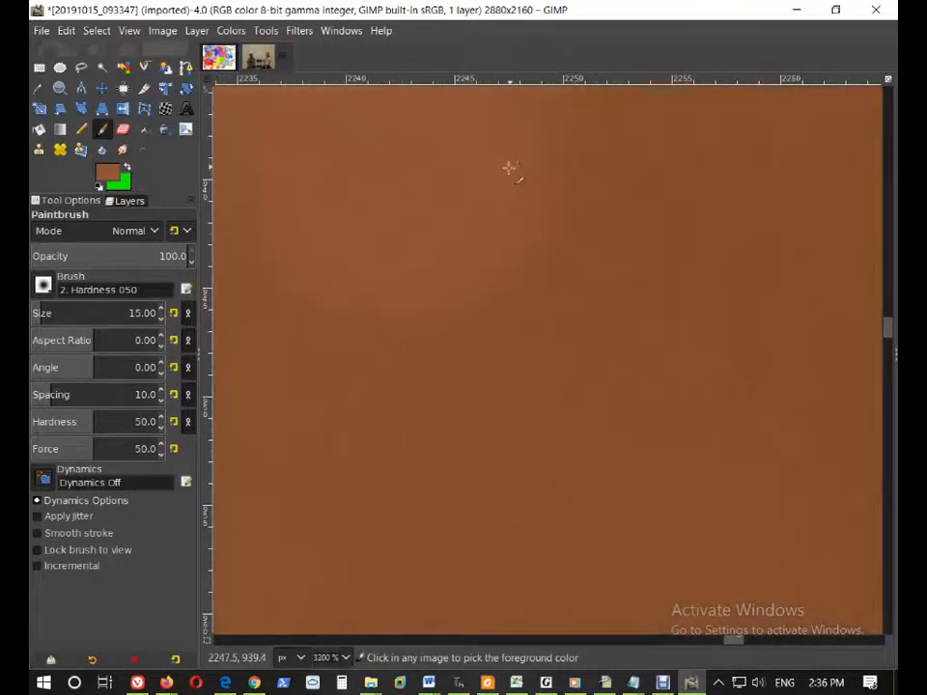
pyautogui.scroll(-1, 496, 303)
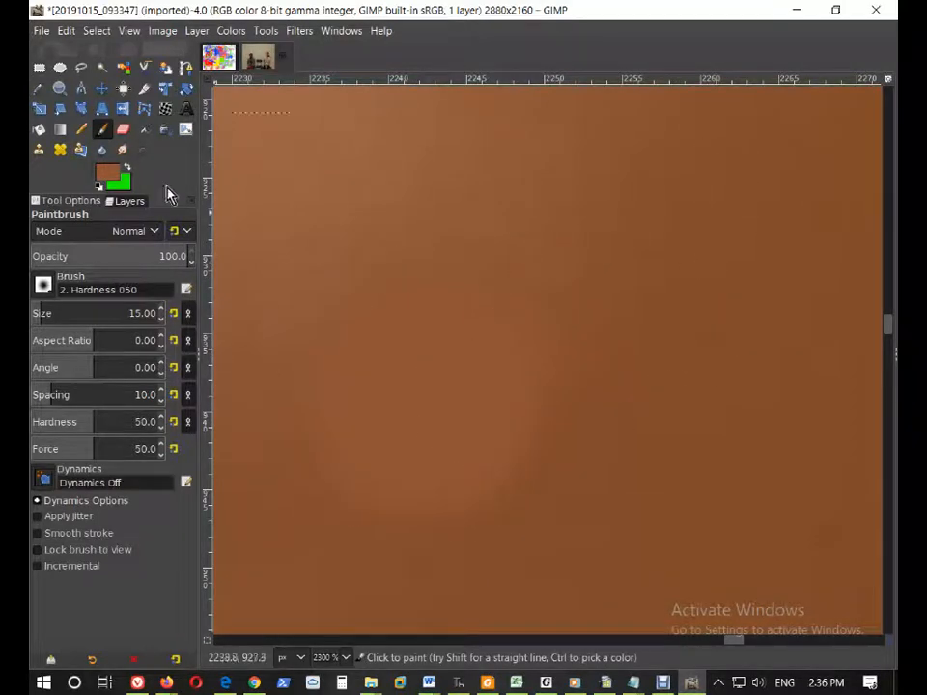
pyautogui.click(102, 149)
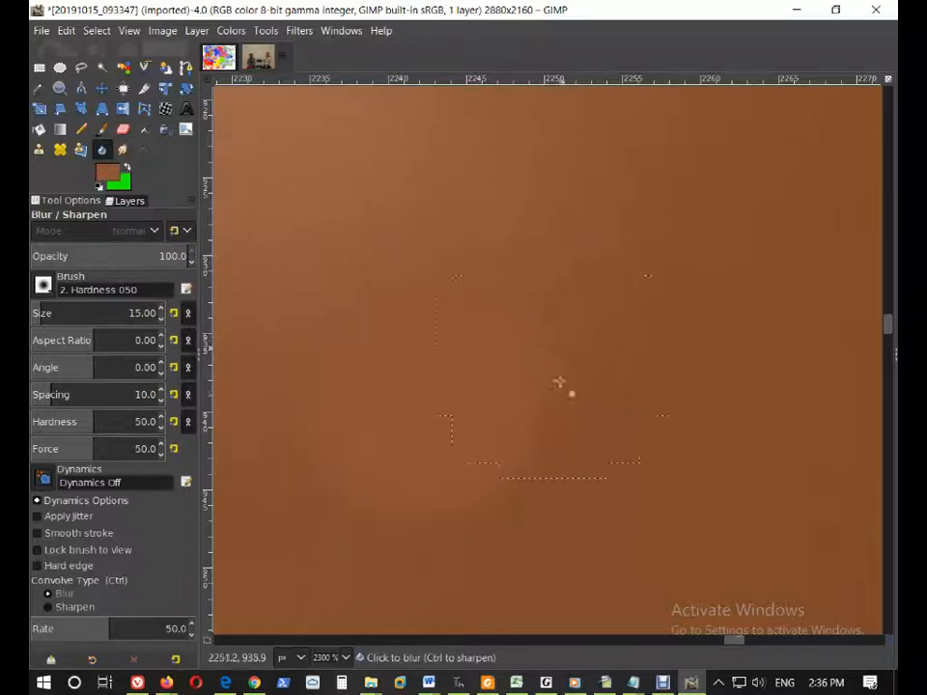
pyautogui.moveTo(395, 463)
pyautogui.mouseDown()
pyautogui.moveTo(432, 466)
pyautogui.moveTo(350, 292)
pyautogui.moveTo(368, 343)
pyautogui.moveTo(454, 418)
pyautogui.moveTo(477, 458)
pyautogui.moveTo(524, 426)
pyautogui.moveTo(540, 363)
pyautogui.moveTo(519, 313)
pyautogui.moveTo(465, 265)
pyautogui.moveTo(350, 302)
pyautogui.moveTo(369, 422)
pyautogui.moveTo(417, 454)
pyautogui.moveTo(554, 411)
pyautogui.mouseUp()
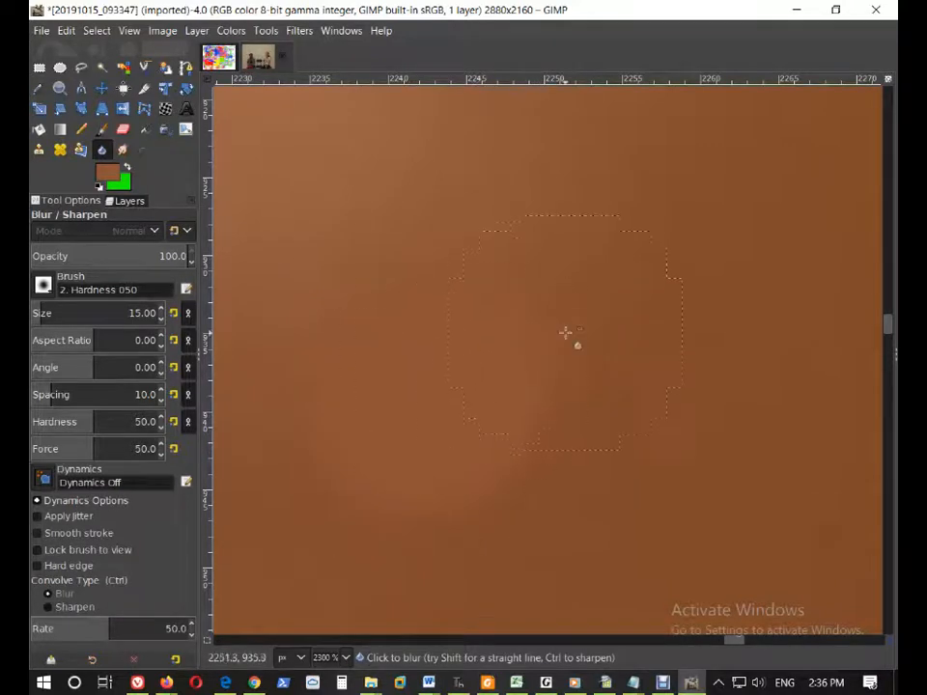
# Step: Examine the retouched cheek close up and from farther away to judge how well the patch blends in
pyautogui.keyDown('ctrl'); pyautogui.scroll(-5, 632, 352); pyautogui.keyUp('ctrl')
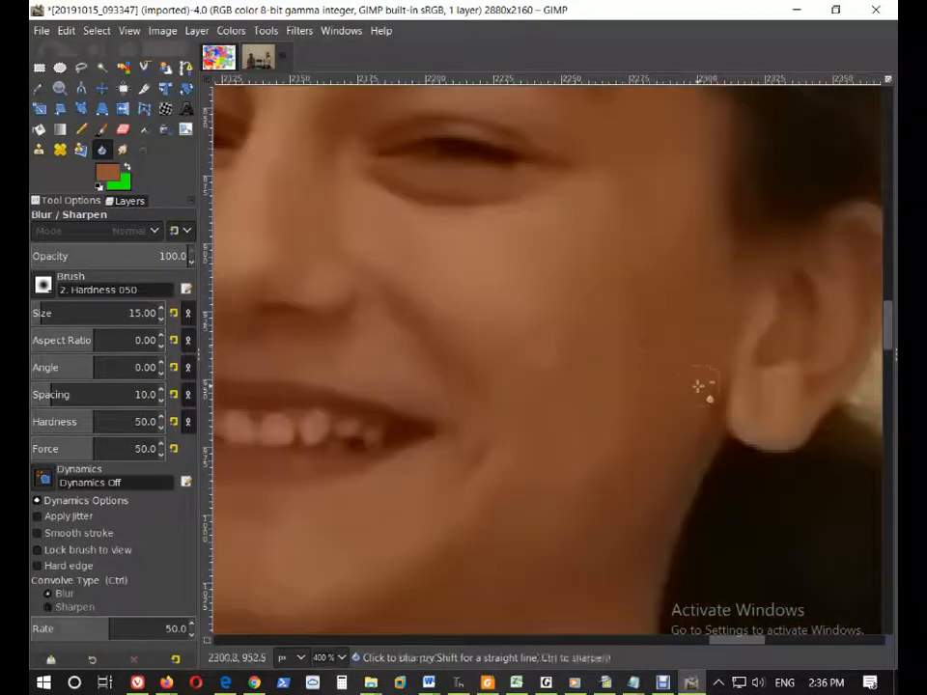
pyautogui.keyDown('ctrl'); pyautogui.scroll(-3, 698, 386); pyautogui.keyUp('ctrl')
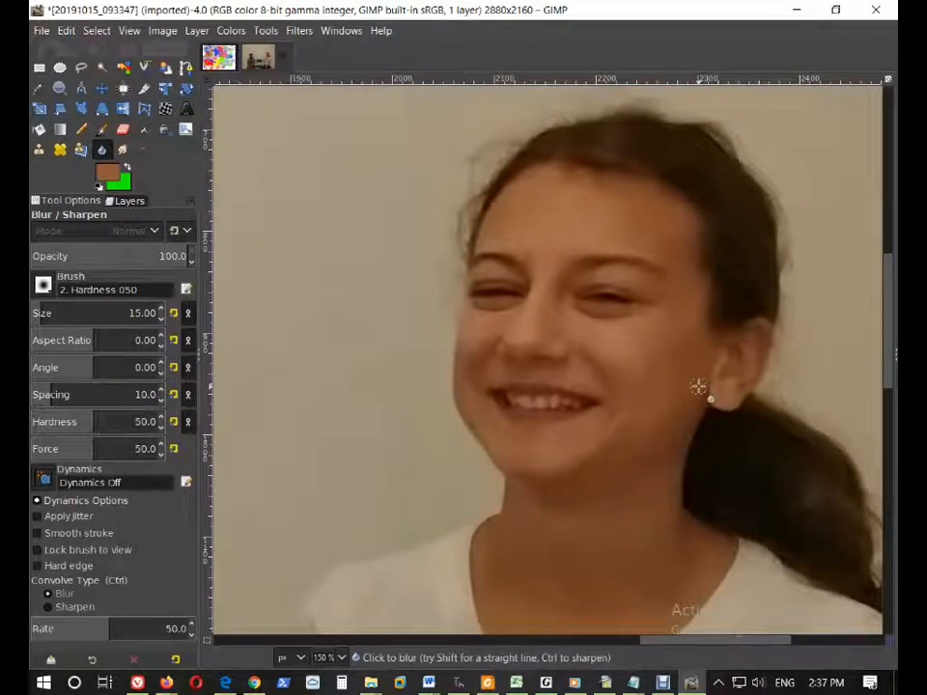
pyautogui.keyDown('ctrl'); pyautogui.scroll(7, 658, 385); pyautogui.keyUp('ctrl')
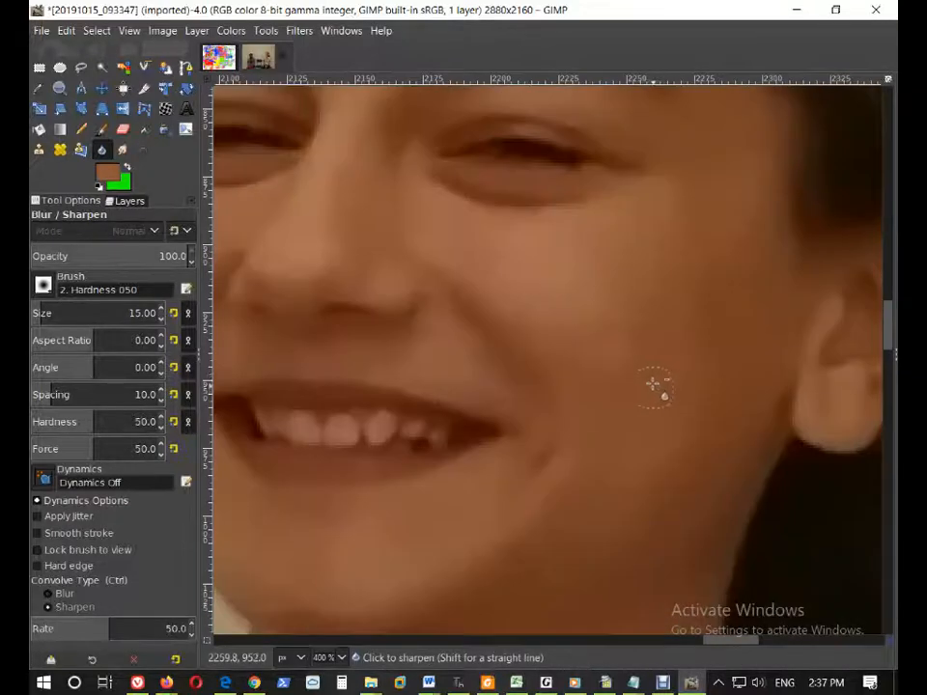
pyautogui.scroll(1, 641, 368)
pyautogui.scroll(-6, 618, 358)
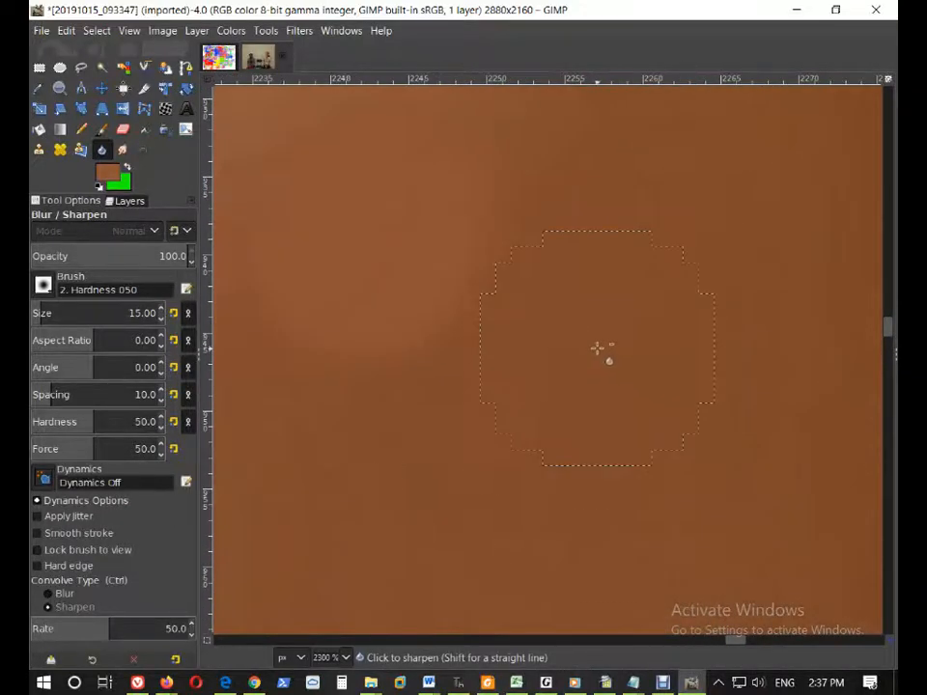
pyautogui.scroll(-4, 598, 348)
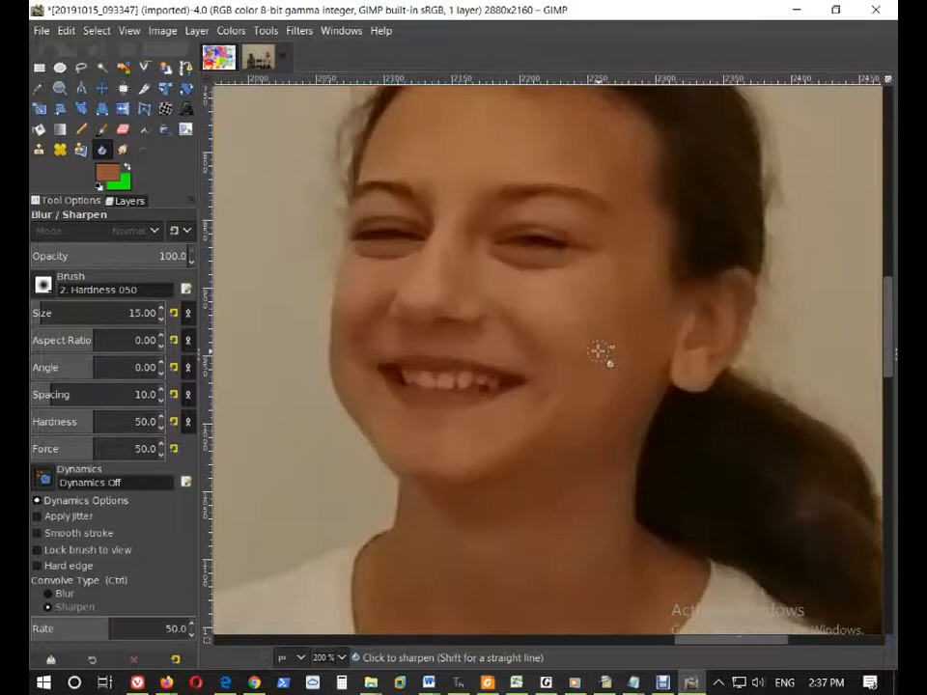
pyautogui.scroll(1, 600, 351)
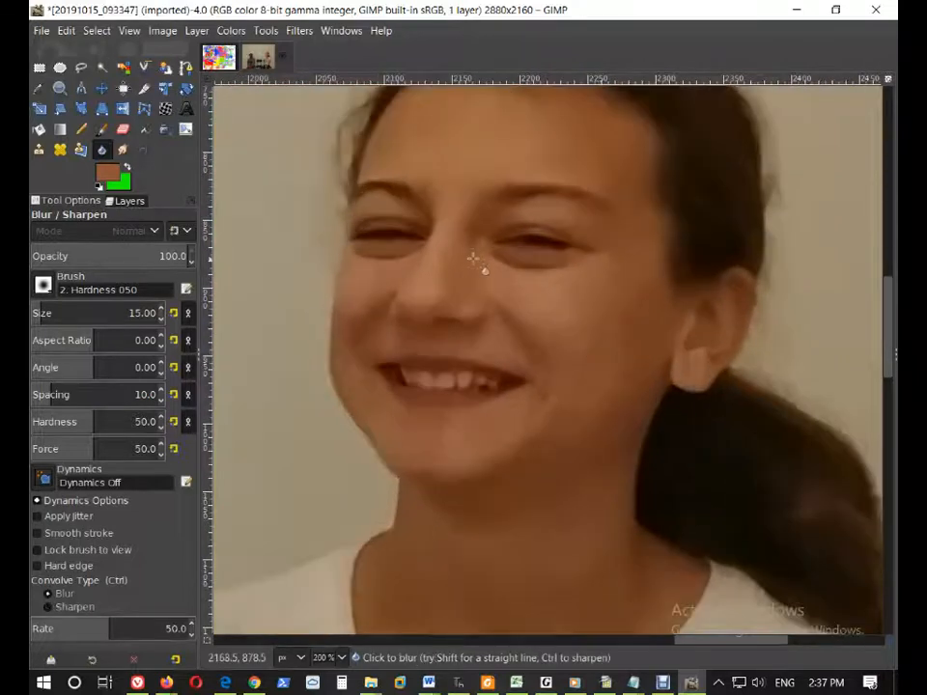
# Step: Smudge the hair on top of the jacket wearer's head upward into a pointed spike, using a brush size of 47
pyautogui.scroll(-3, 434, 552)
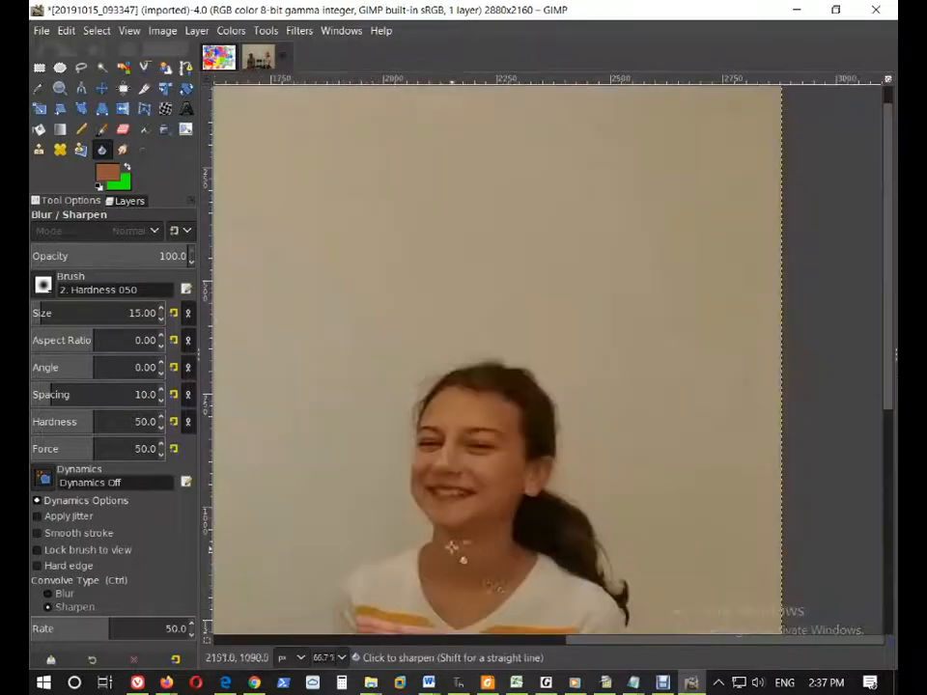
pyautogui.scroll(2, 473, 512)
pyautogui.moveTo(702, 645); pyautogui.dragTo(337, 640)
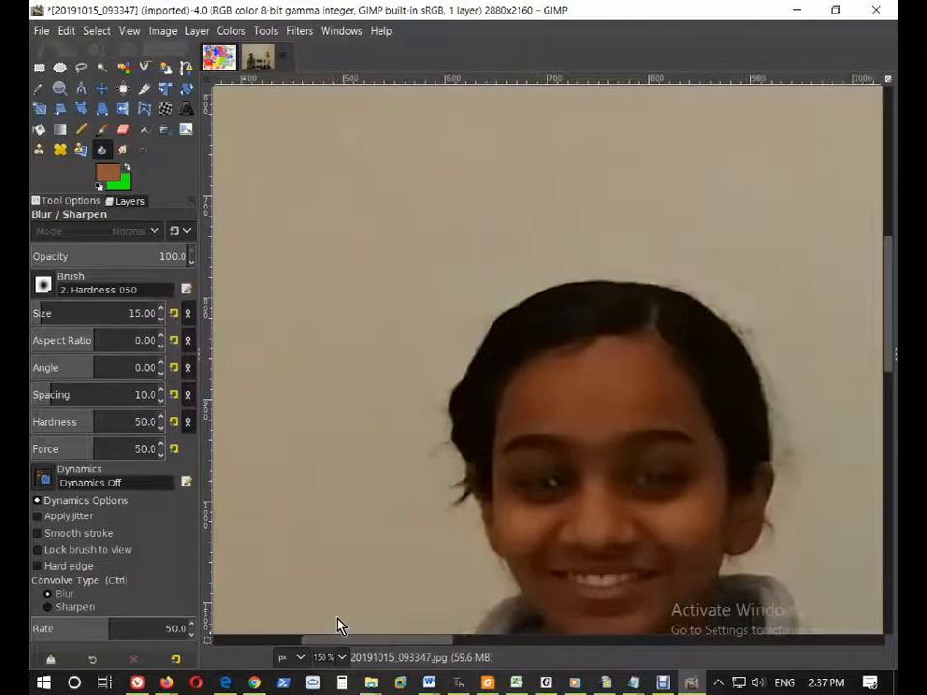
pyautogui.click(124, 152)
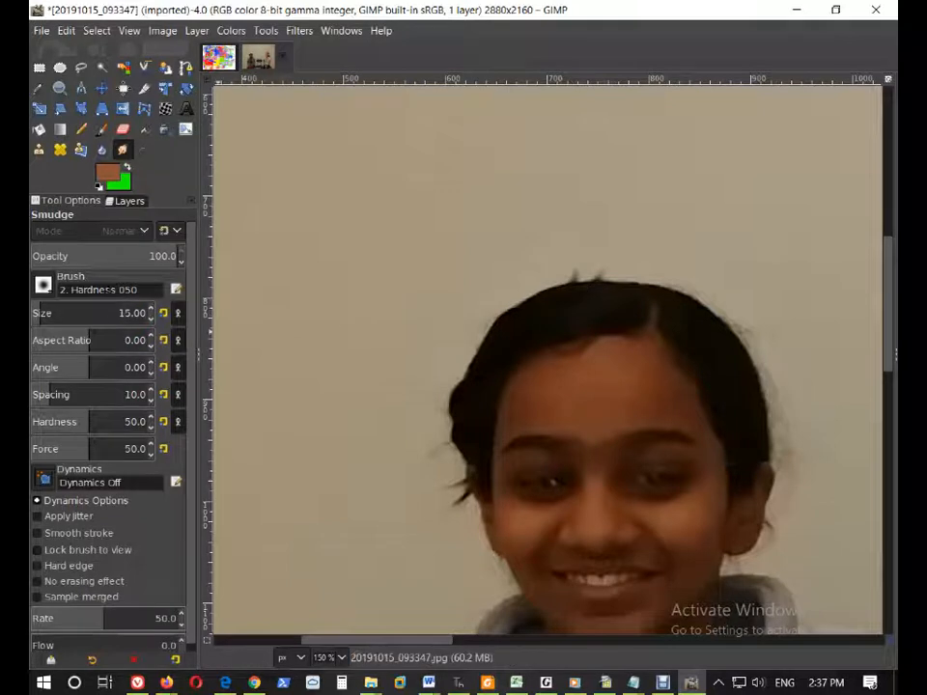
pyautogui.moveTo(51, 315); pyautogui.dragTo(53, 315)
pyautogui.moveTo(558, 294); pyautogui.dragTo(603, 243)
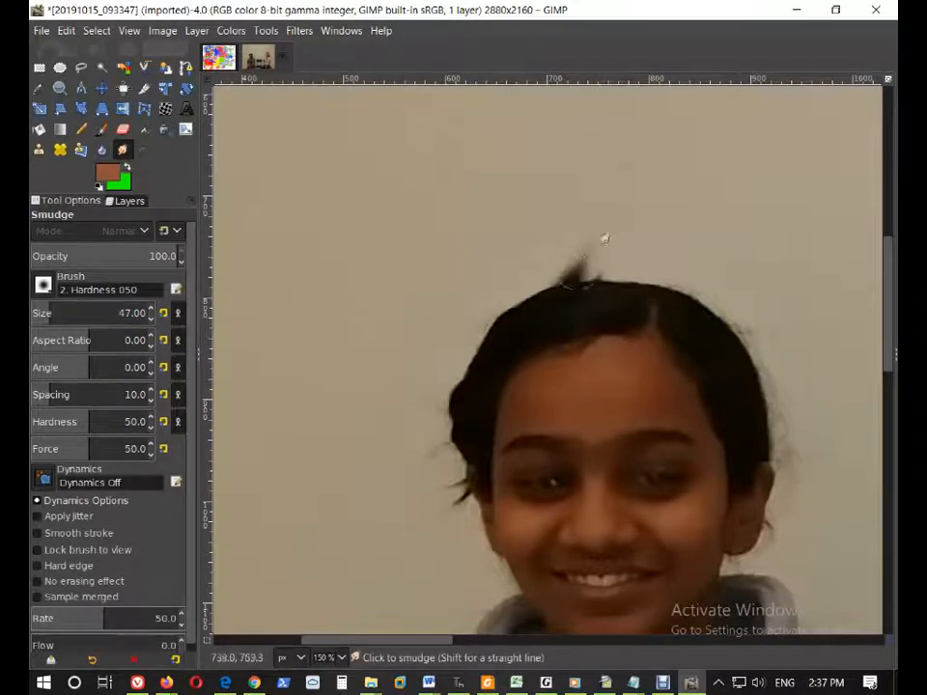
pyautogui.moveTo(547, 300); pyautogui.dragTo(587, 232)
pyautogui.moveTo(630, 288)
pyautogui.mouseDown()
pyautogui.moveTo(595, 234)
pyautogui.moveTo(605, 283)
pyautogui.moveTo(584, 208)
pyautogui.mouseUp()
pyautogui.moveTo(577, 269); pyautogui.dragTo(569, 193)
pyautogui.moveTo(559, 293); pyautogui.dragTo(594, 198)
pyautogui.moveTo(612, 284)
pyautogui.mouseDown()
pyautogui.moveTo(614, 175)
pyautogui.moveTo(601, 173)
pyautogui.moveTo(604, 211)
pyautogui.moveTo(603, 184)
pyautogui.mouseUp()
pyautogui.moveTo(662, 301)
pyautogui.mouseDown()
pyautogui.moveTo(648, 268)
pyautogui.moveTo(622, 249)
pyautogui.moveTo(632, 241)
pyautogui.mouseUp()
pyautogui.moveTo(663, 292); pyautogui.dragTo(628, 200)
pyautogui.moveTo(604, 303); pyautogui.dragTo(585, 162)
pyautogui.moveTo(640, 267); pyautogui.dragTo(600, 145)
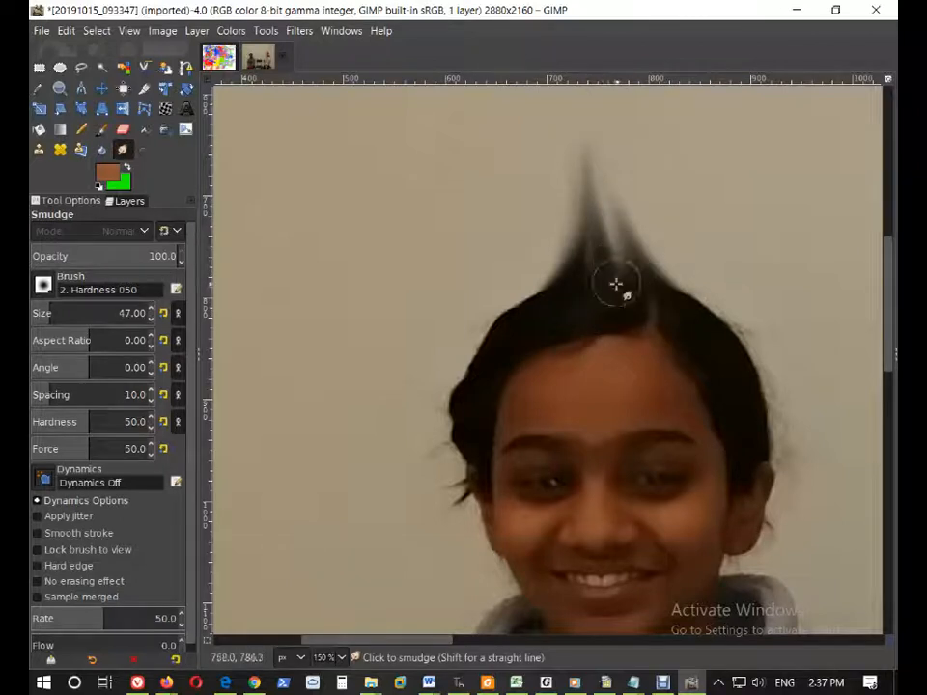
pyautogui.moveTo(589, 311); pyautogui.dragTo(590, 262)
pyautogui.moveTo(658, 301); pyautogui.dragTo(619, 247)
# Step: Smudge more hair upward into the central spike to fill it out above the jacket wearer's forehead
pyautogui.scroll(-2, 782, 391)
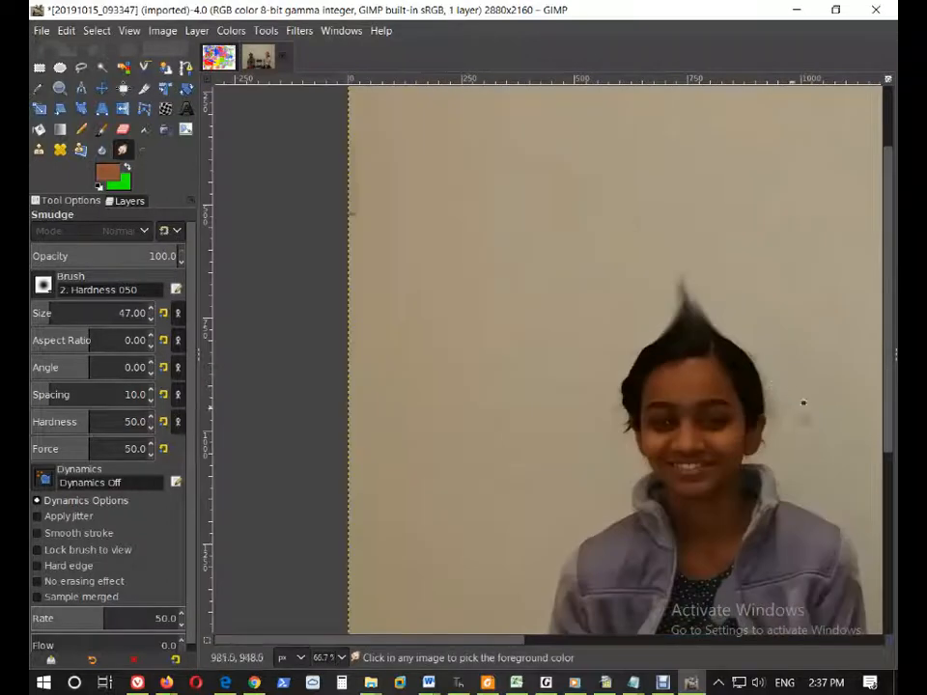
pyautogui.moveTo(516, 641); pyautogui.dragTo(565, 645)
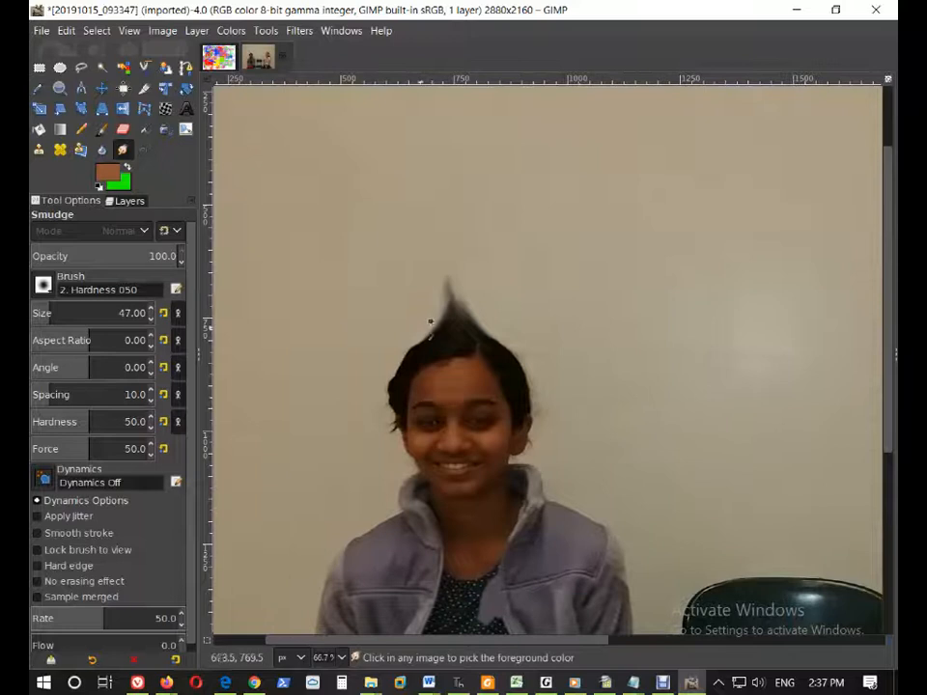
pyautogui.scroll(3, 444, 323)
pyautogui.moveTo(455, 369); pyautogui.dragTo(471, 259)
pyautogui.moveTo(484, 356); pyautogui.dragTo(498, 188)
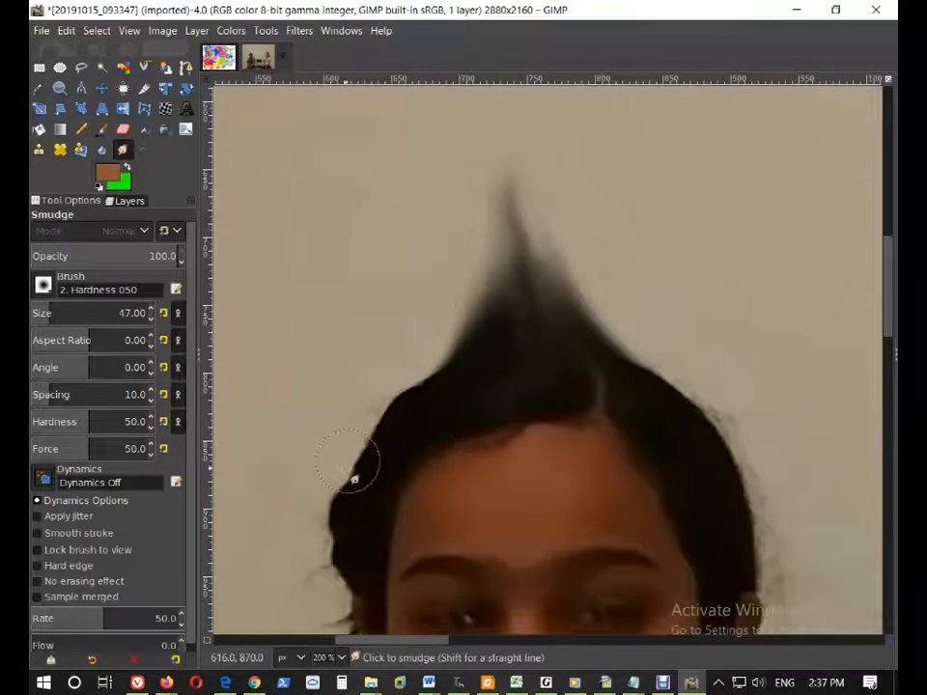
# Step: Smudge hair outward on both sides of the jacket wearer's head to form a pointed tuft on each side
pyautogui.moveTo(371, 484); pyautogui.dragTo(258, 482)
pyautogui.moveTo(328, 485)
pyautogui.mouseDown()
pyautogui.moveTo(252, 501)
pyautogui.moveTo(289, 496)
pyautogui.moveTo(246, 488)
pyautogui.mouseUp()
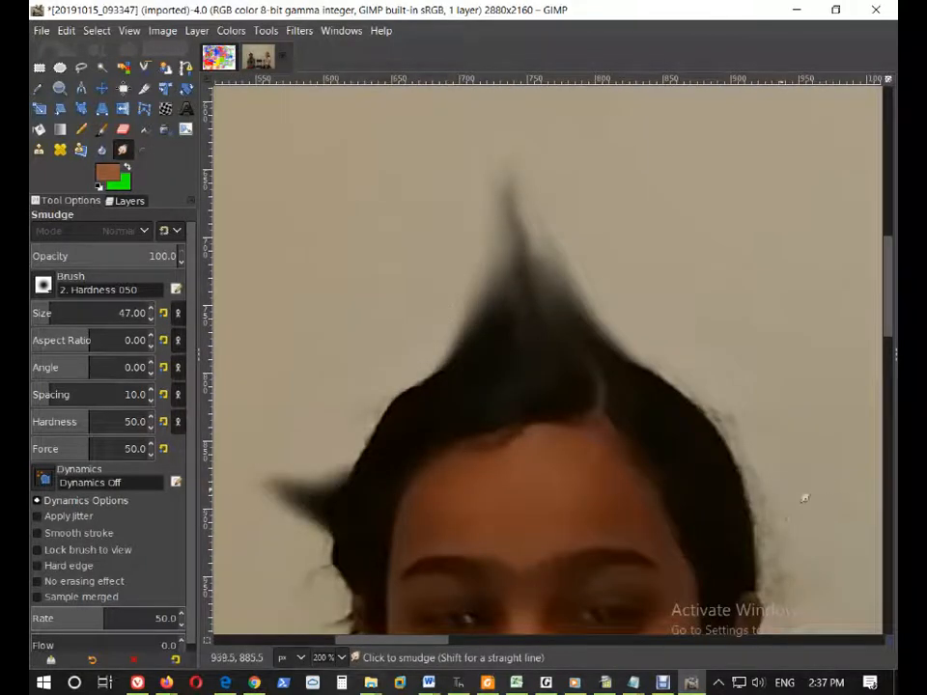
pyautogui.moveTo(708, 482)
pyautogui.mouseDown()
pyautogui.moveTo(742, 454)
pyautogui.moveTo(762, 390)
pyautogui.moveTo(744, 459)
pyautogui.moveTo(729, 464)
pyautogui.moveTo(776, 357)
pyautogui.mouseUp()
pyautogui.moveTo(744, 491); pyautogui.dragTo(789, 425)
pyautogui.moveTo(739, 465); pyautogui.dragTo(767, 357)
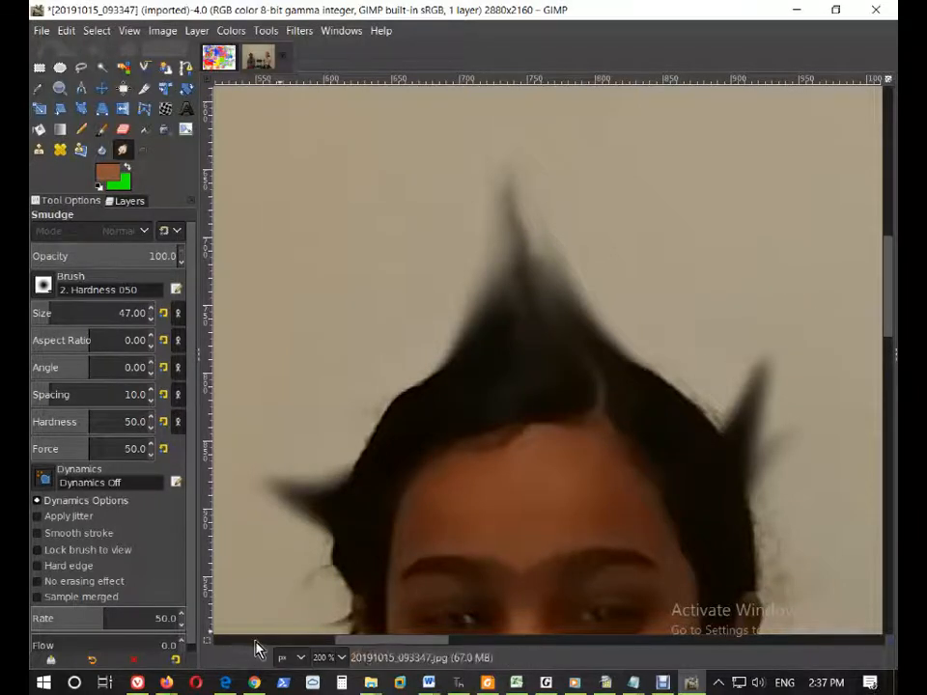
# Step: Examine the smudged hair in the whole photo and the retouched face of the person in the striped shirt
pyautogui.moveTo(425, 653); pyautogui.dragTo(447, 656)
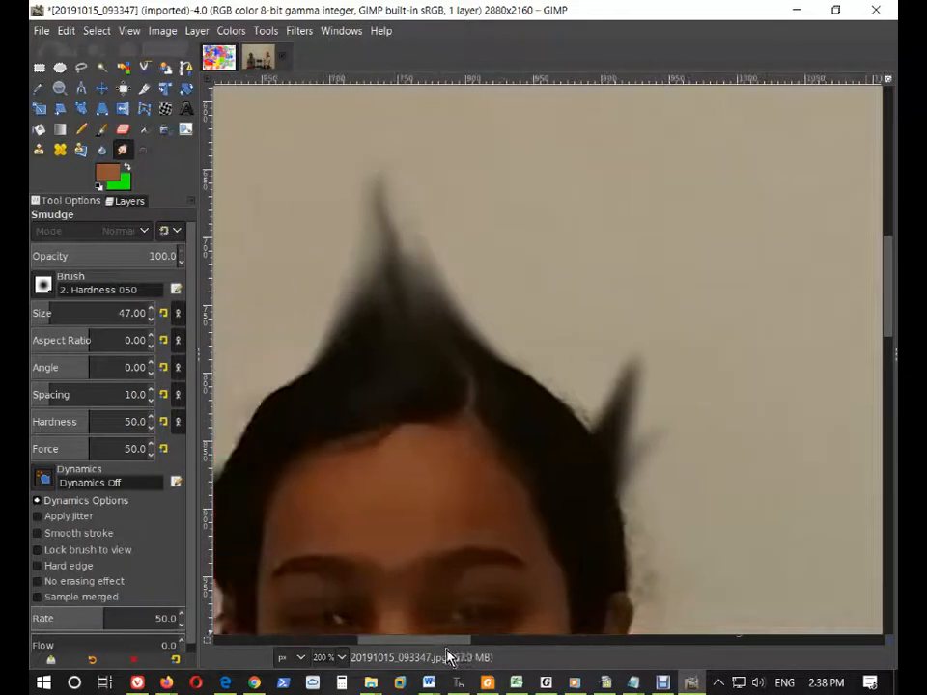
pyautogui.scroll(-5, 649, 414)
pyautogui.scroll(-5, 649, 413)
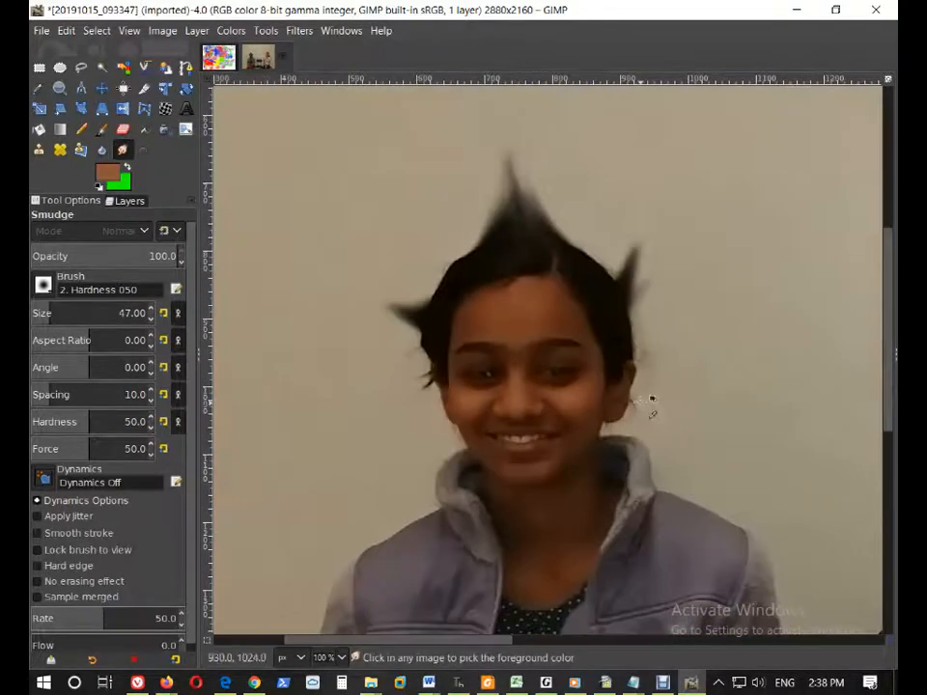
pyautogui.moveTo(618, 648); pyautogui.dragTo(702, 645)
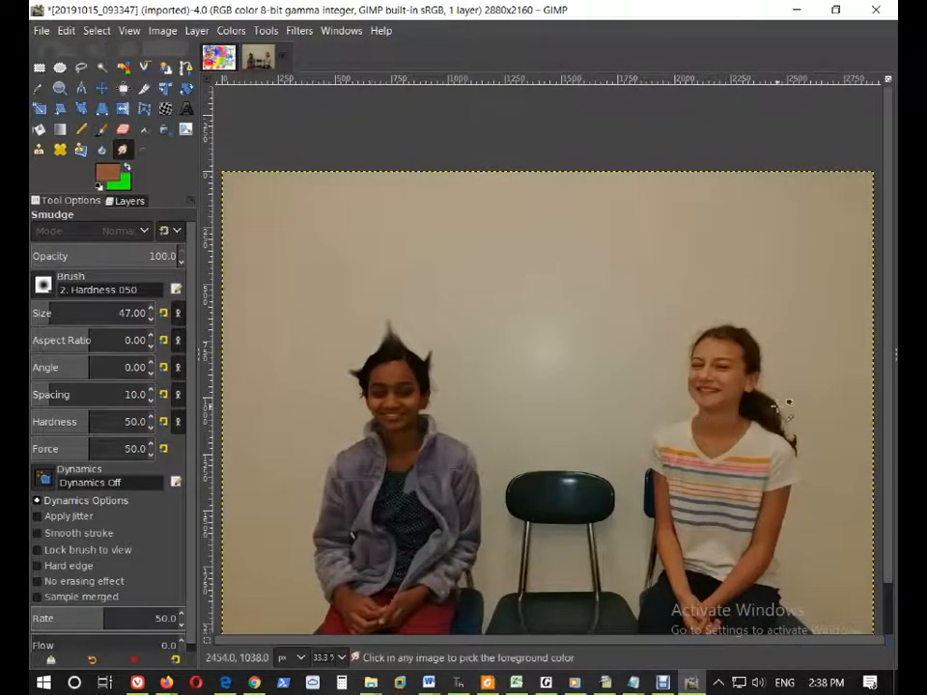
pyautogui.keyDown('ctrl'); pyautogui.scroll(2, 746, 358); pyautogui.keyUp('ctrl')
pyautogui.keyDown('ctrl'); pyautogui.scroll(2, 746, 355); pyautogui.keyUp('ctrl')
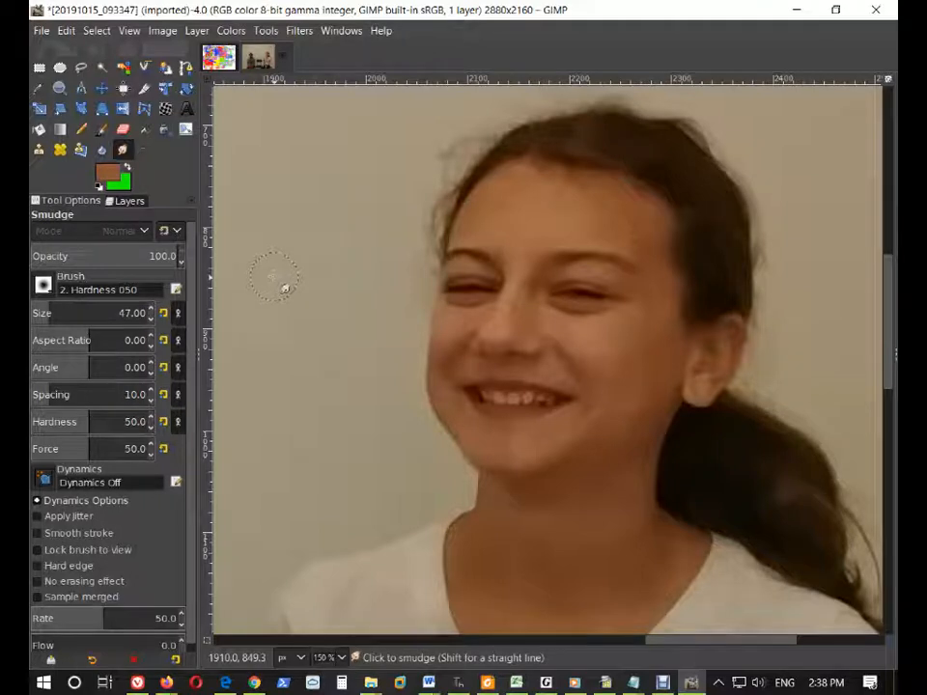
# Step: Frame the striped-shirt person's face with a 342 × 359 px rectangular selection at 2035, 688, and clear the selection
pyautogui.click(43, 73)
pyautogui.moveTo(383, 130)
pyautogui.mouseDown()
pyautogui.moveTo(541, 441)
pyautogui.moveTo(690, 478)
pyautogui.mouseUp()
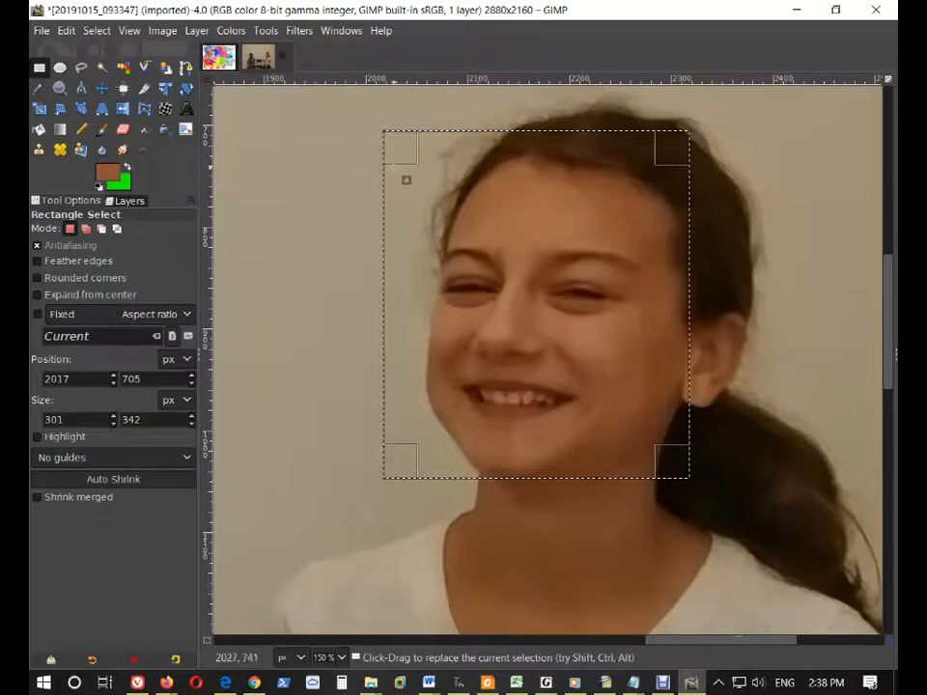
pyautogui.moveTo(408, 151); pyautogui.dragTo(425, 165)
pyautogui.moveTo(699, 170); pyautogui.dragTo(749, 114)
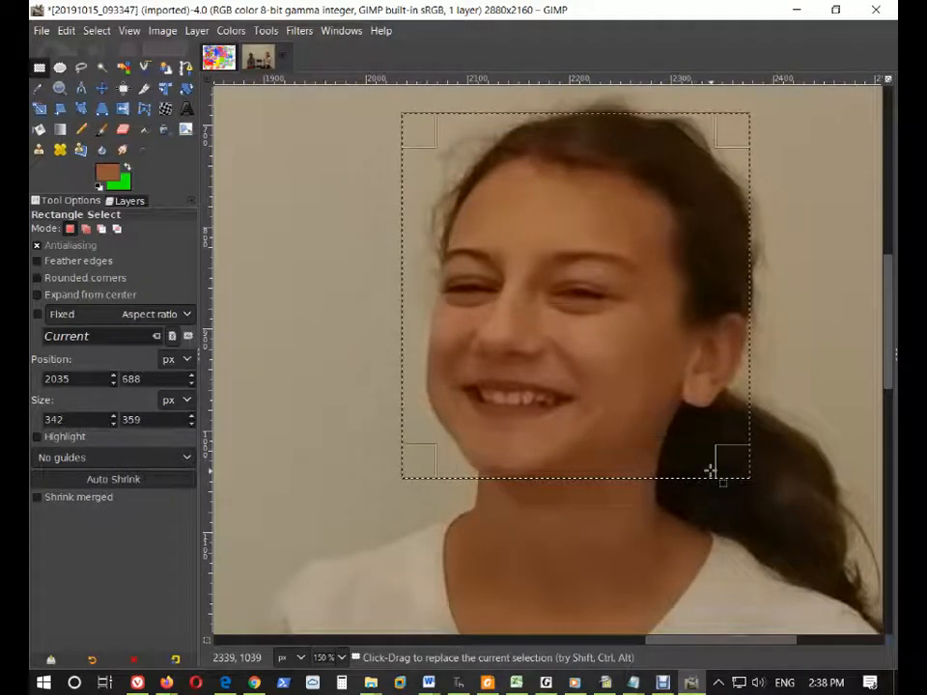
pyautogui.click(102, 32)
pyautogui.click(95, 71)
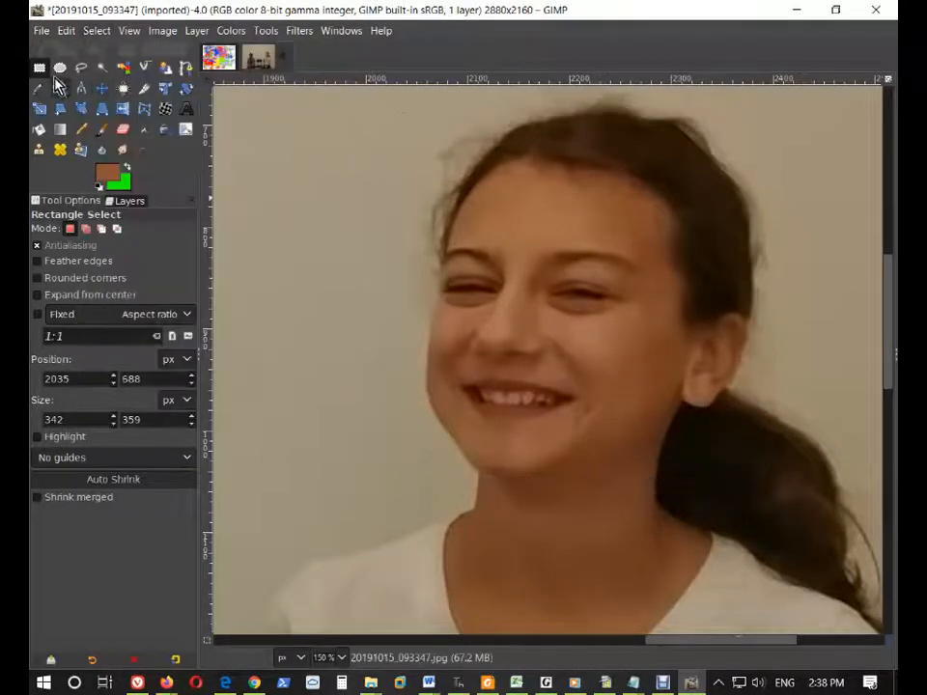
# Step: Enclose the same face in a 311 × 353 px elliptical selection at 2016, 711, and clear the selection
pyautogui.click(60, 66)
pyautogui.moveTo(452, 137); pyautogui.dragTo(701, 527)
pyautogui.moveTo(484, 522); pyautogui.dragTo(415, 492)
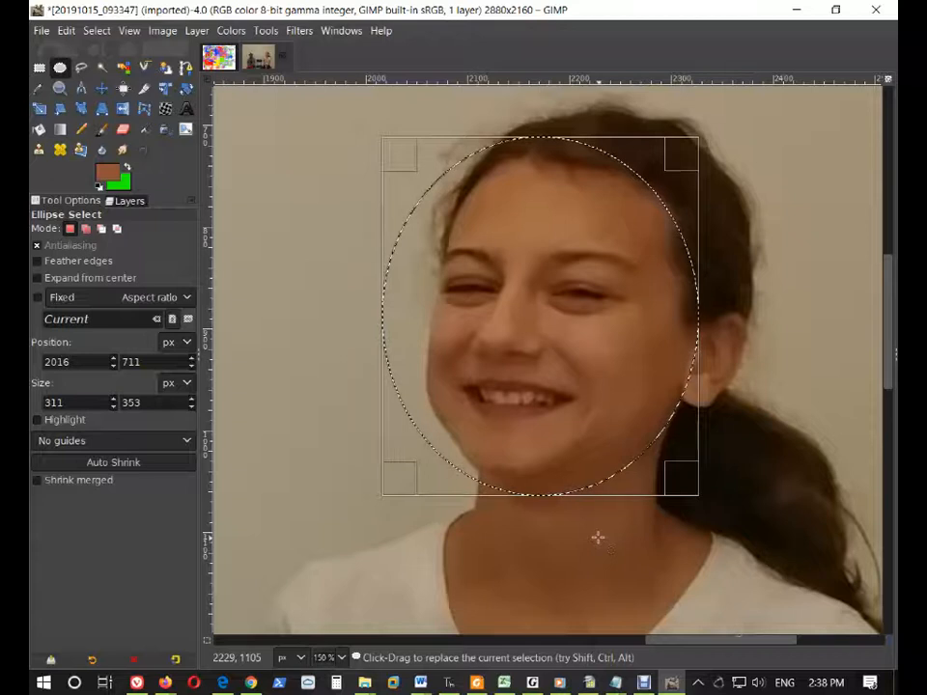
pyautogui.click(88, 39)
pyautogui.click(79, 68)
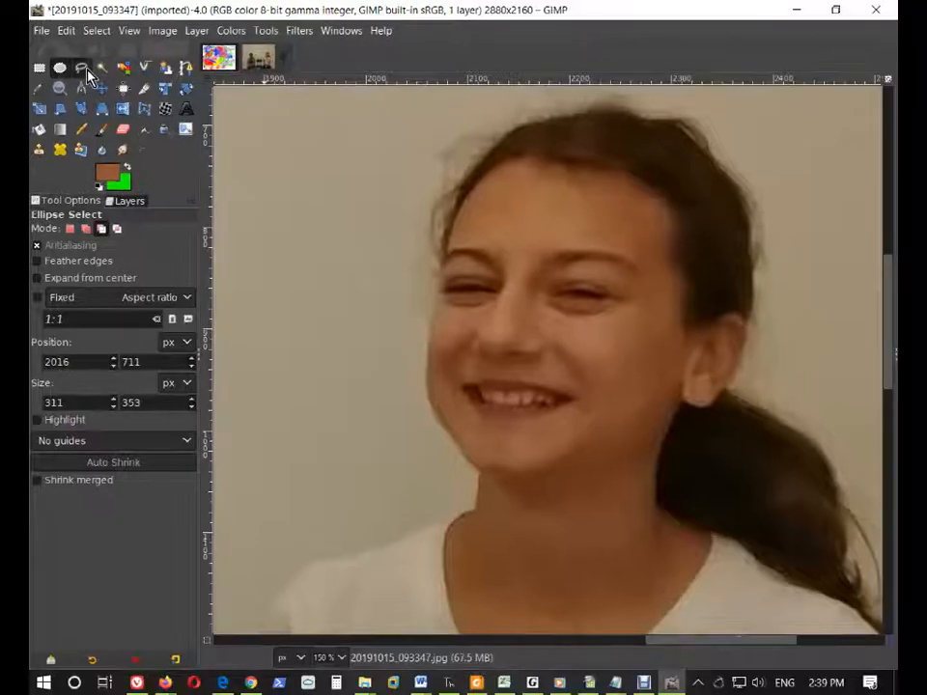
# Step: Draw a closed freehand selection outline around the striped-shirt person's face and the hair above the forehead
pyautogui.click(82, 68)
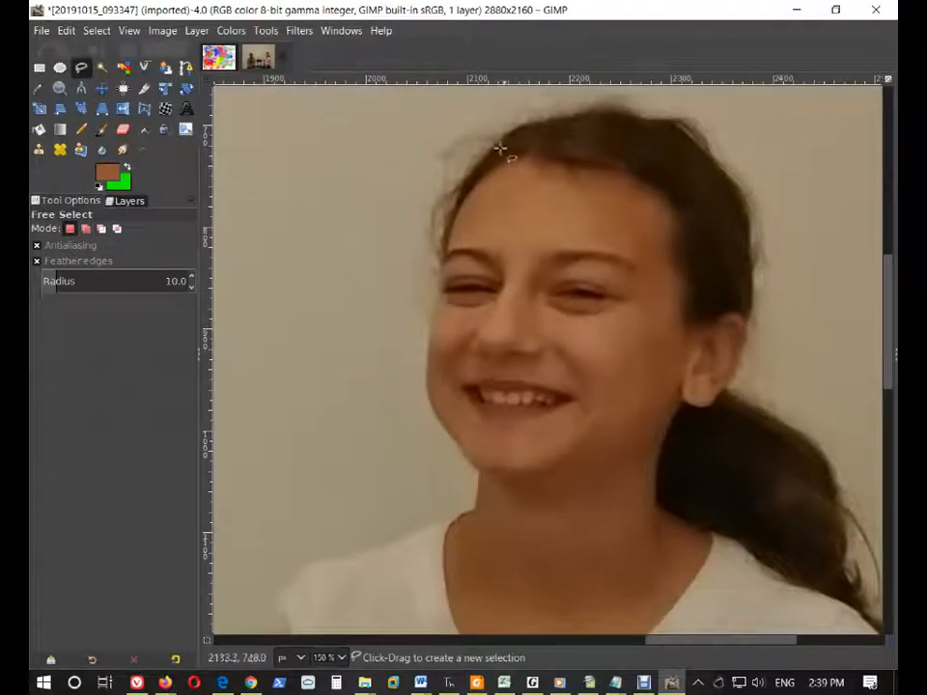
pyautogui.moveTo(501, 138)
pyautogui.mouseDown()
pyautogui.moveTo(443, 224)
pyautogui.moveTo(422, 286)
pyautogui.moveTo(428, 341)
pyautogui.moveTo(420, 339)
pyautogui.moveTo(480, 472)
pyautogui.moveTo(528, 479)
pyautogui.moveTo(650, 425)
pyautogui.moveTo(693, 381)
pyautogui.moveTo(742, 220)
pyautogui.moveTo(655, 120)
pyautogui.moveTo(597, 109)
pyautogui.moveTo(507, 135)
pyautogui.mouseUp()
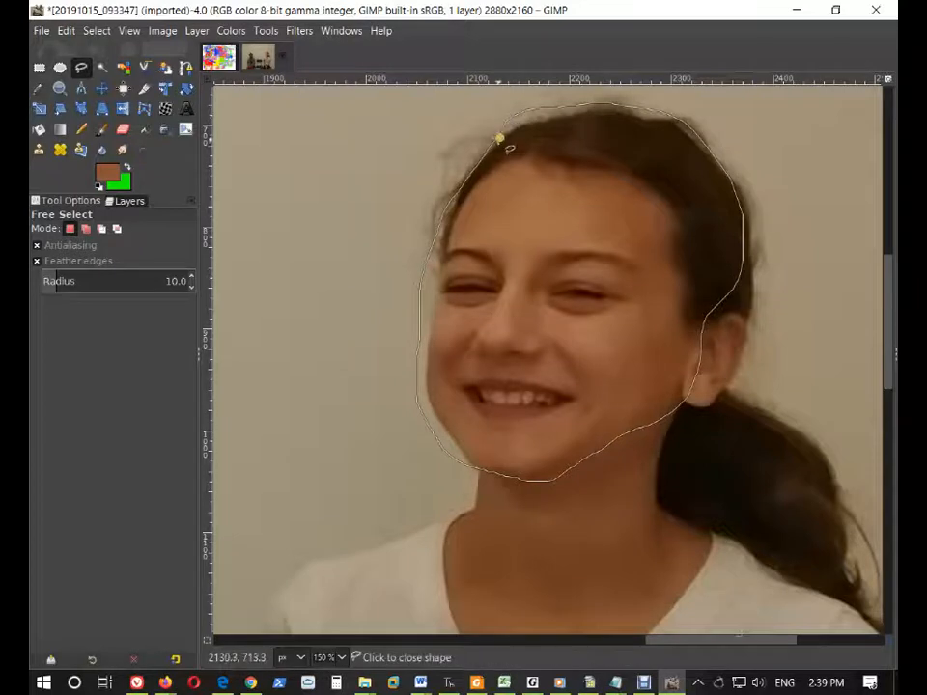
pyautogui.click(501, 141)
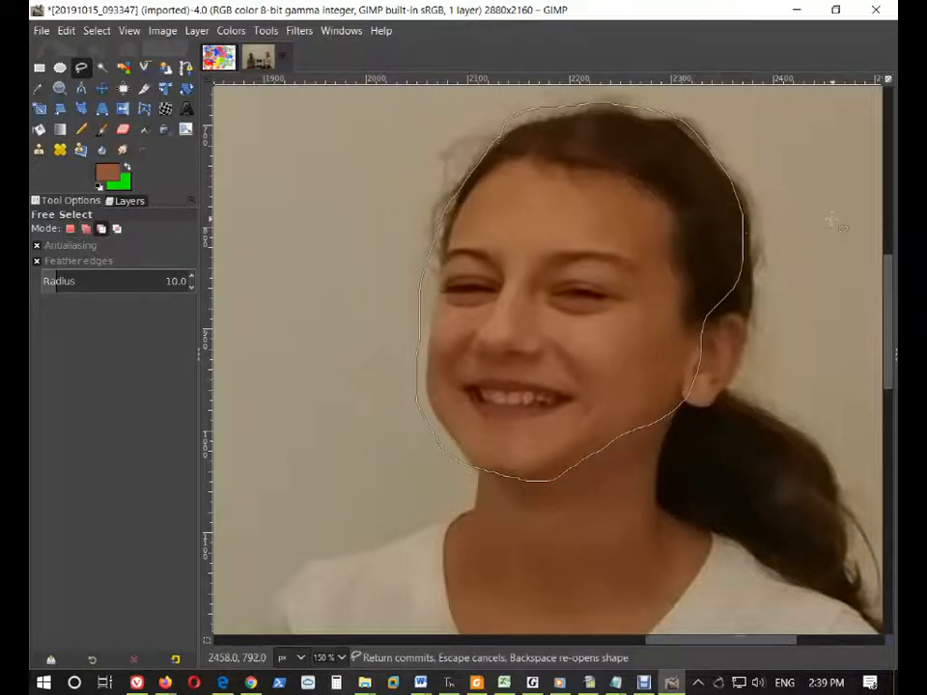
pyautogui.click(96, 31)
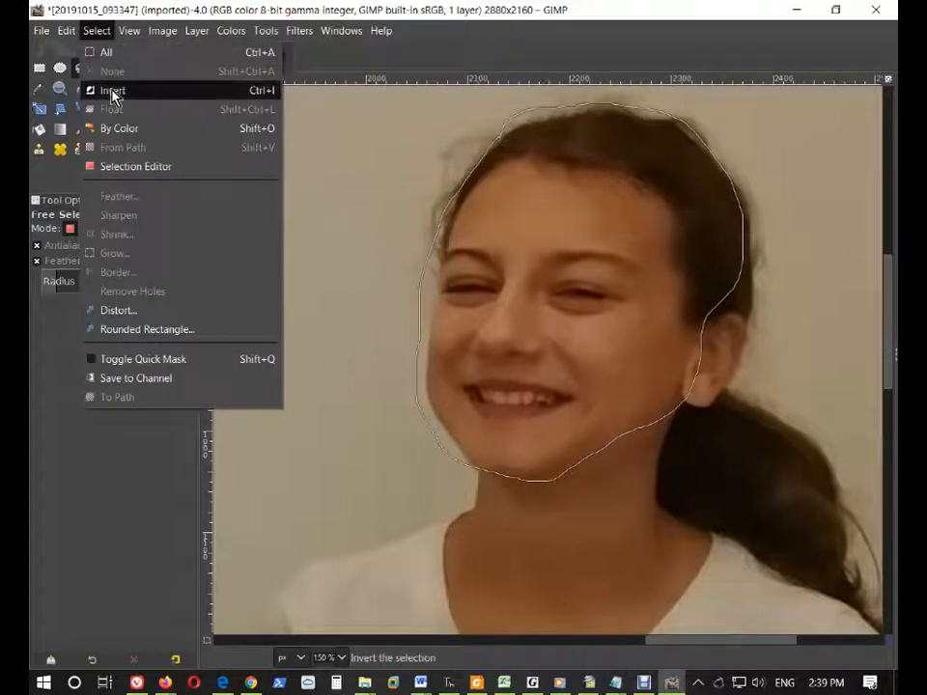
pyautogui.click(526, 196)
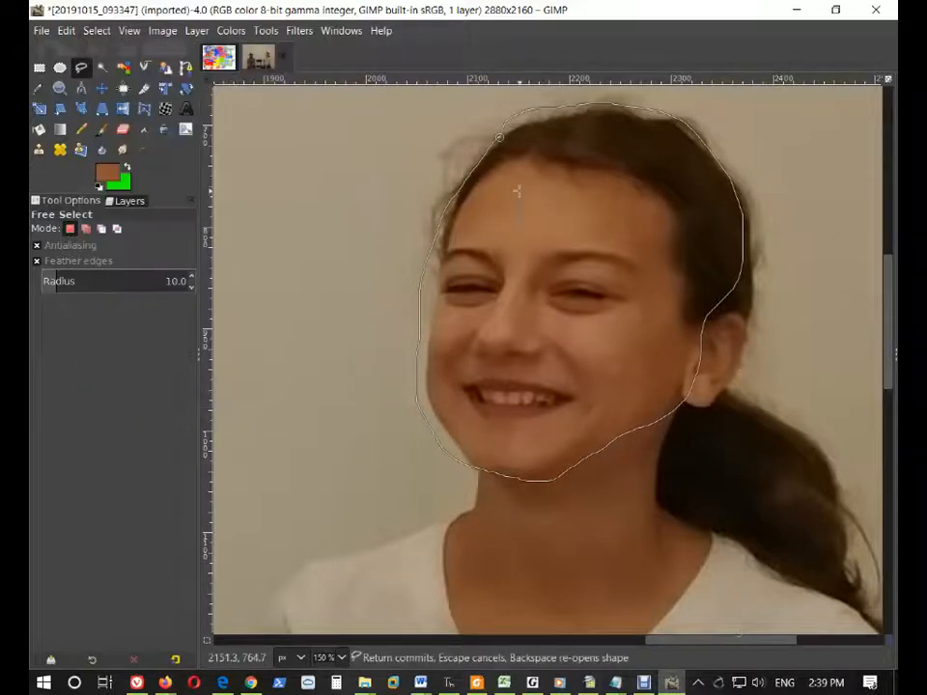
pyautogui.rightClick(519, 191)
pyautogui.click(499, 147)
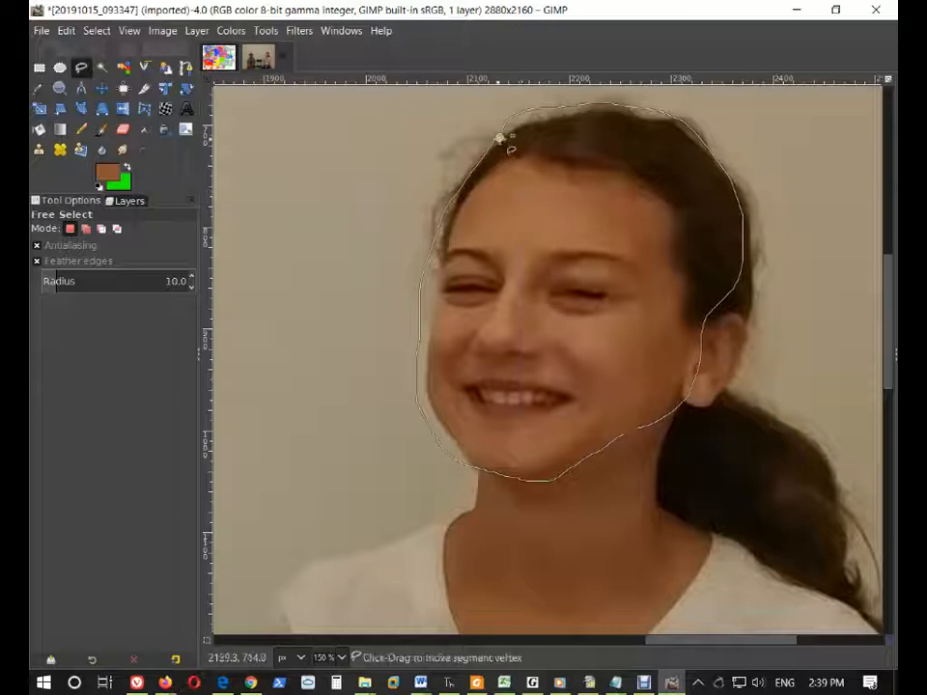
# Step: Copy with the freehand head outline in place, and discard the selection using Rectangle Select
pyautogui.hotkey('ctrl', 'c')
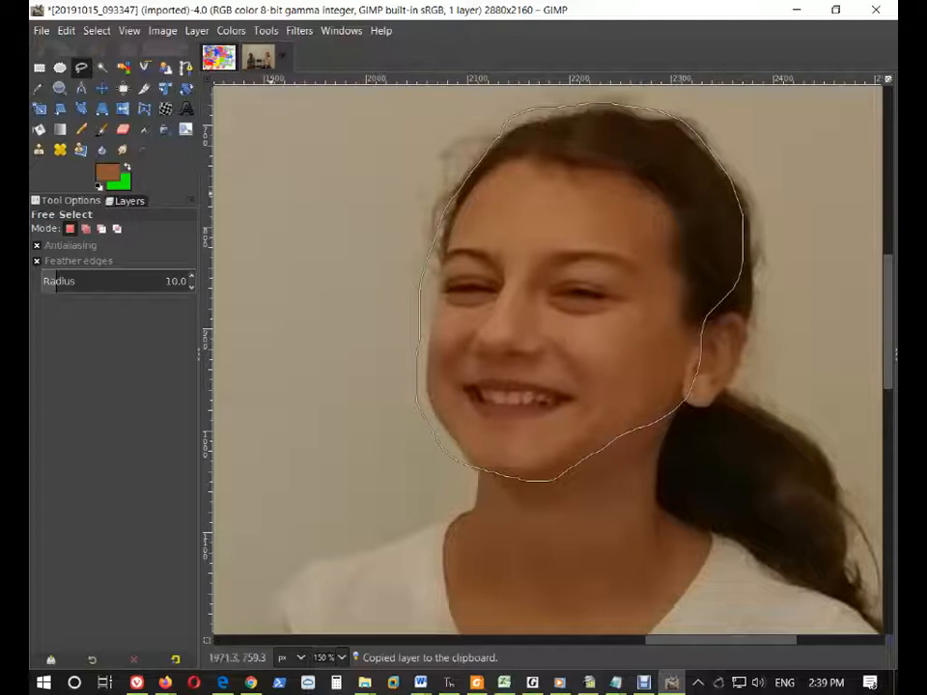
pyautogui.rightClick(516, 146)
pyautogui.press('Escape')
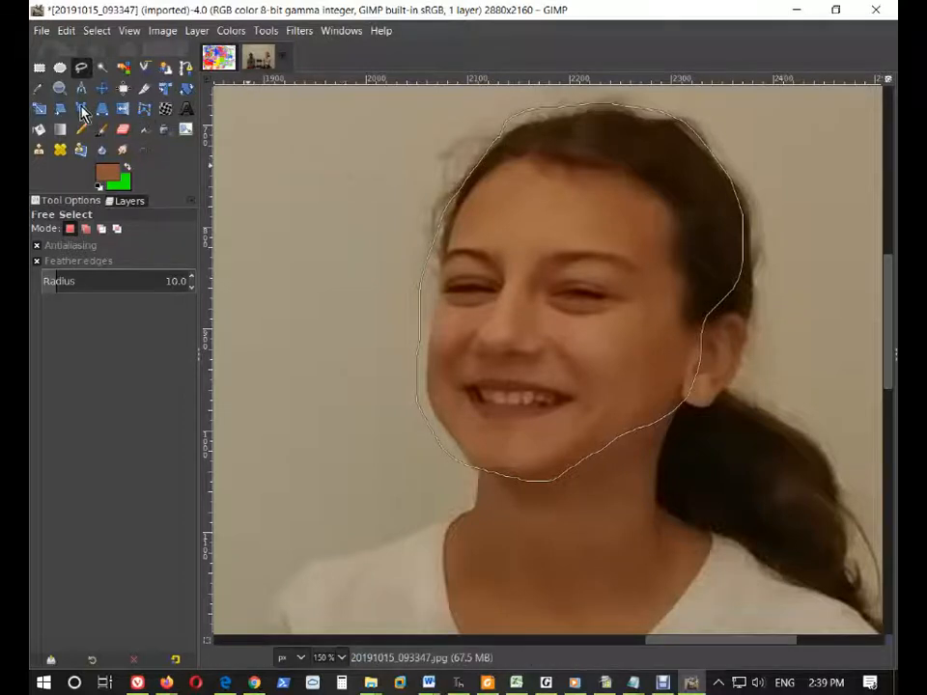
pyautogui.click(38, 67)
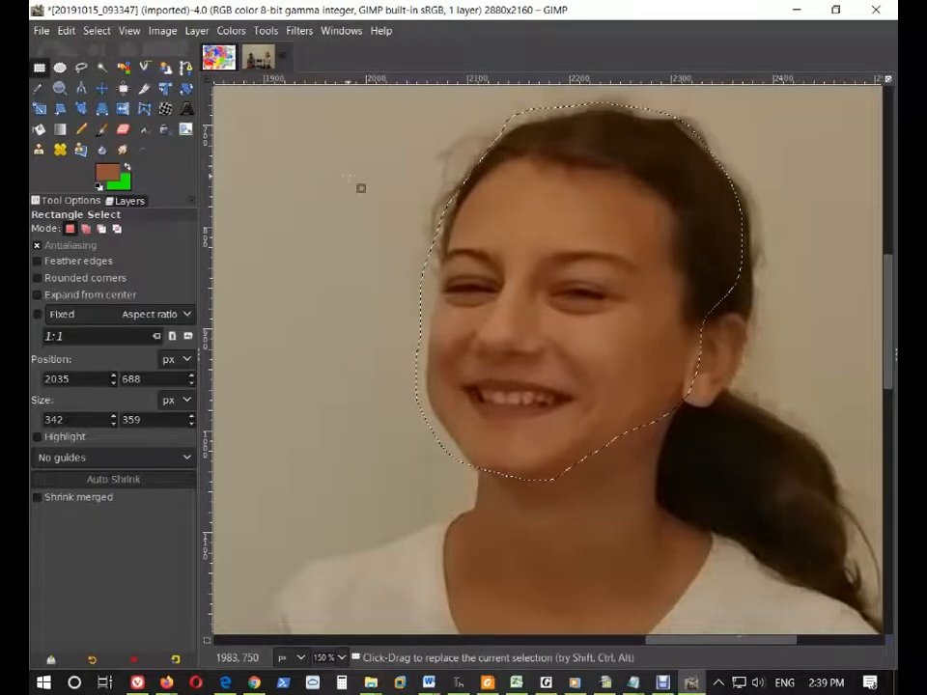
pyautogui.click(294, 202)
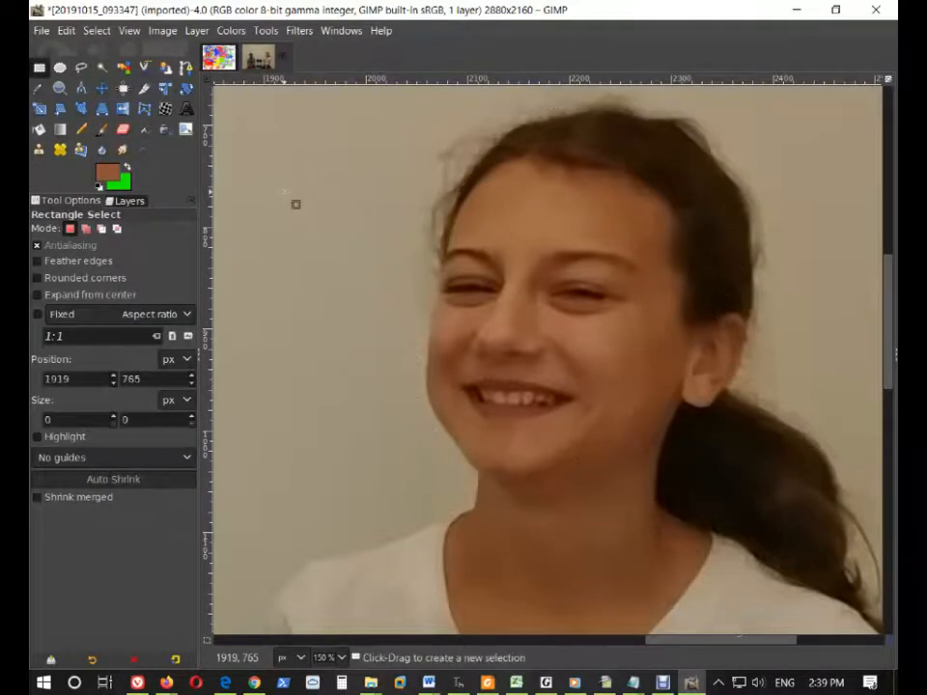
# Step: Start a new Free Select outline at the temple and trace it closely down the edge of the cheek beside the wall
pyautogui.click(82, 70)
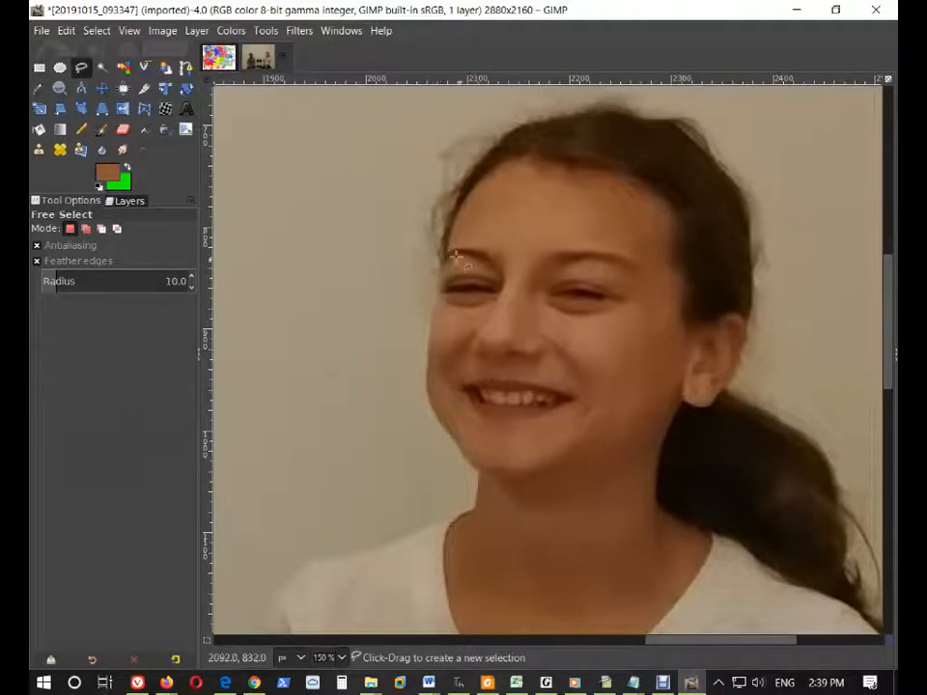
pyautogui.scroll(2, 452, 253)
pyautogui.click(455, 183)
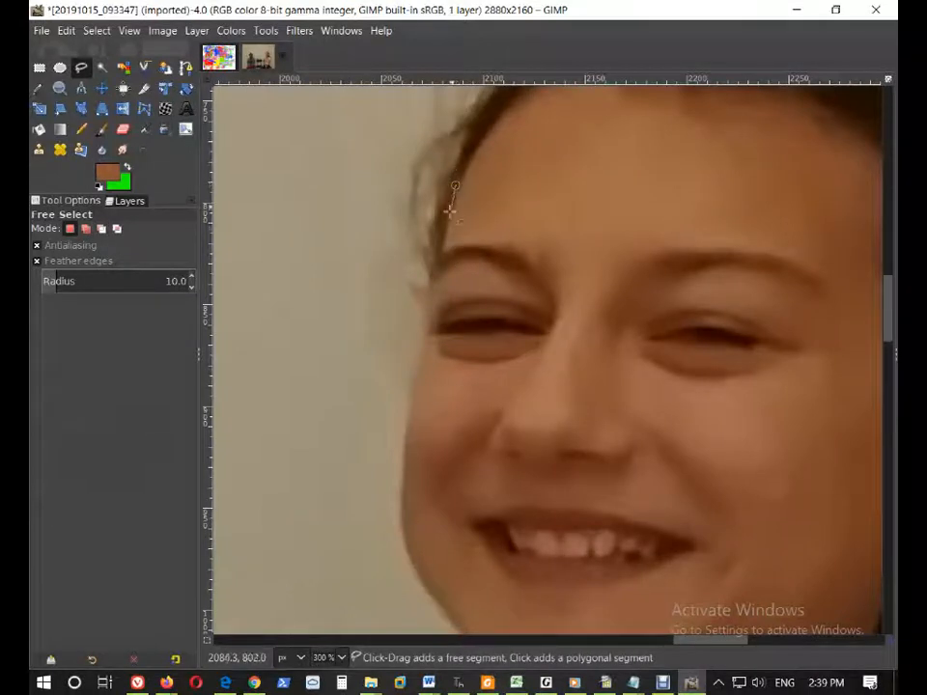
pyautogui.click(428, 277)
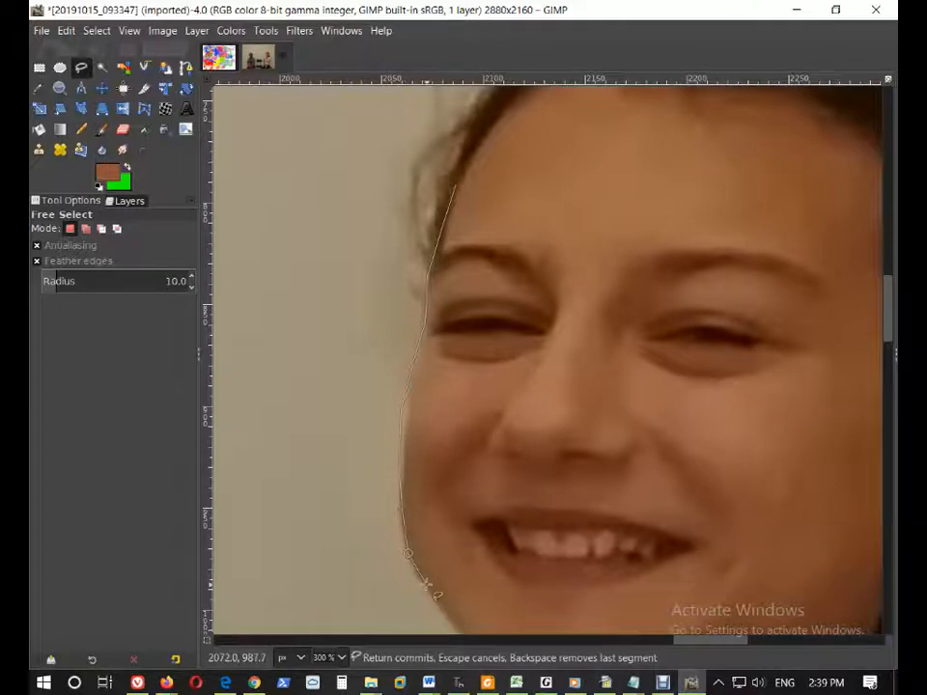
pyautogui.scroll(-5, 442, 576)
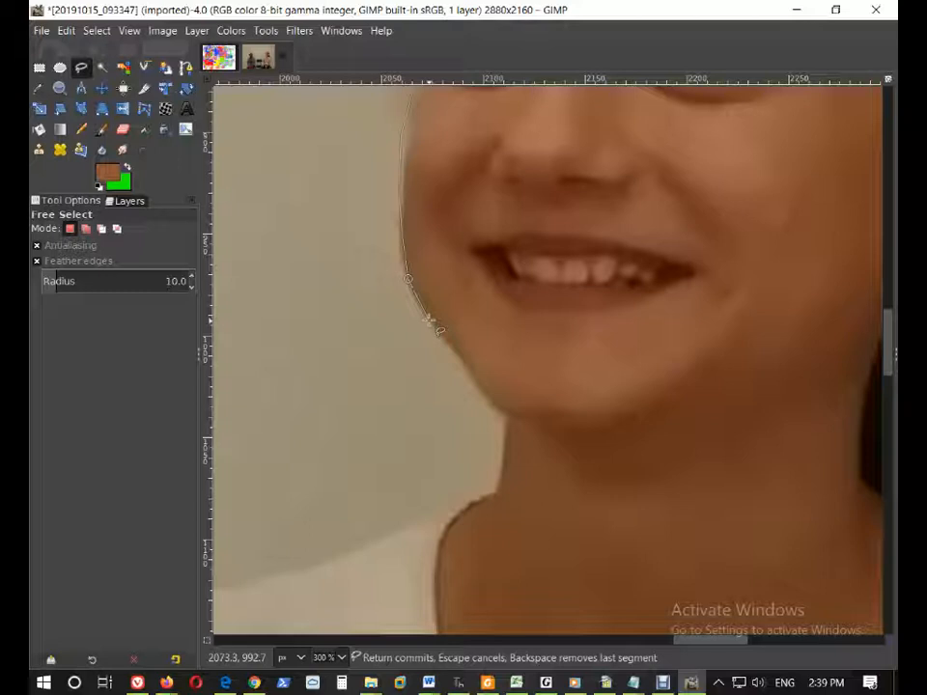
pyautogui.scroll(5, 408, 279)
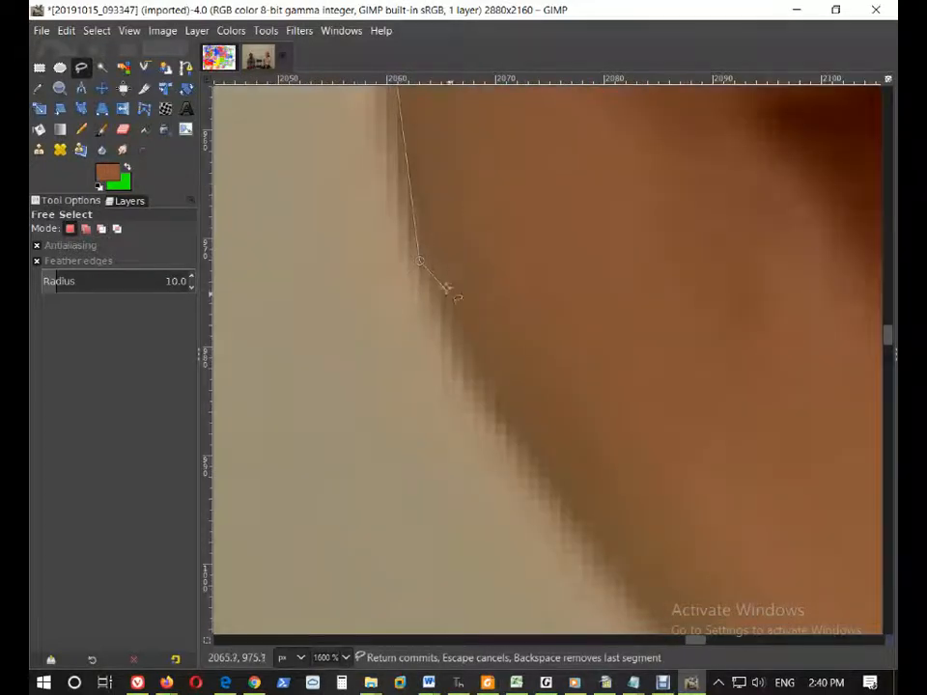
pyautogui.scroll(3, 435, 275)
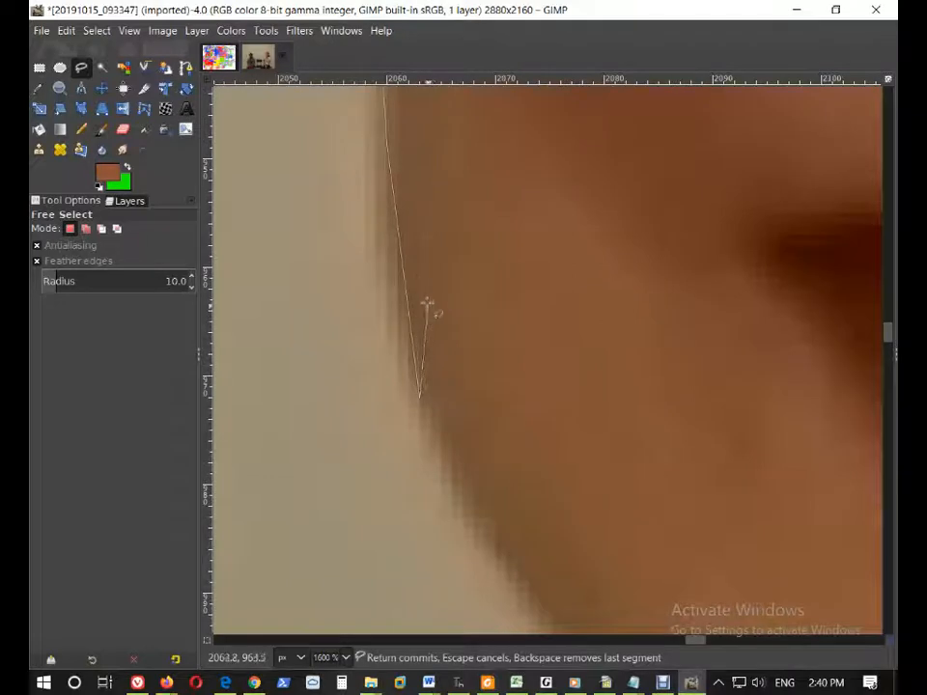
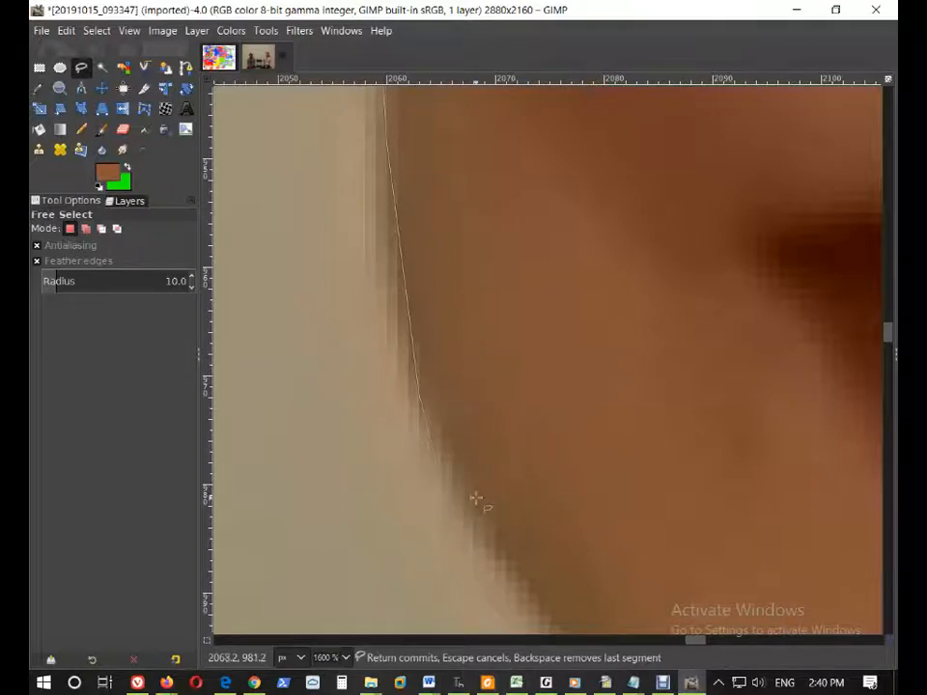
# Step: Continue the Free Select outline along the jaw edge from the lower cheek to the chin where it meets the neck
pyautogui.scroll(2, 450, 509)
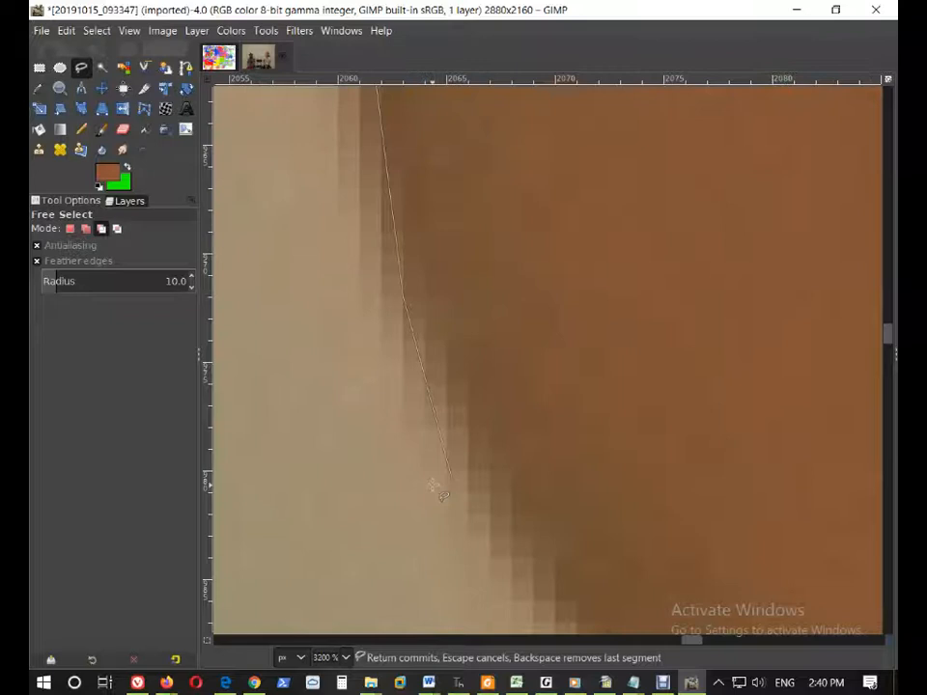
pyautogui.scroll(-2, 439, 495)
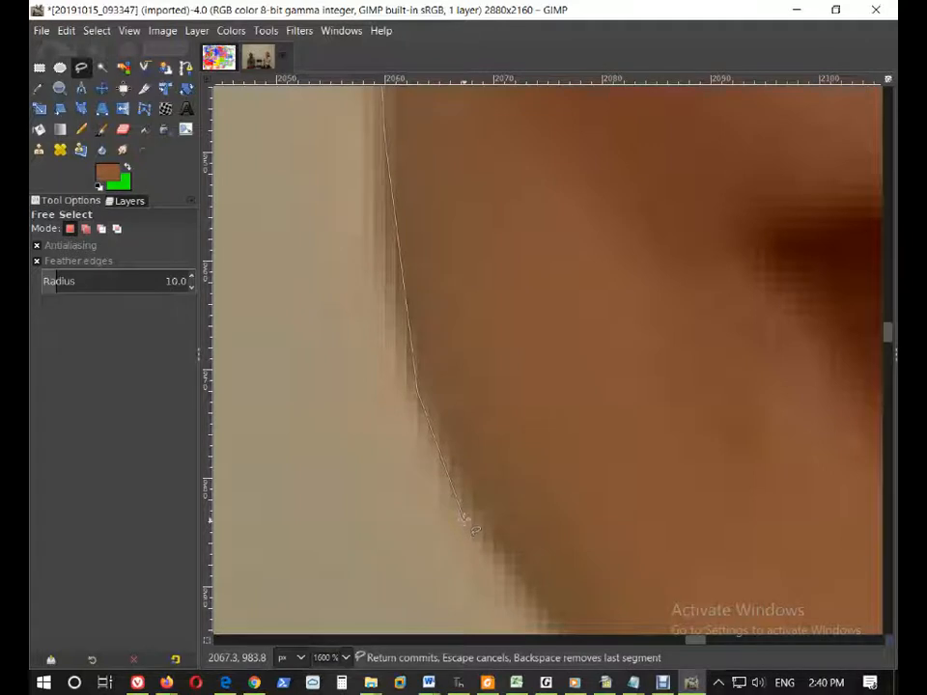
pyautogui.scroll(2, 474, 529)
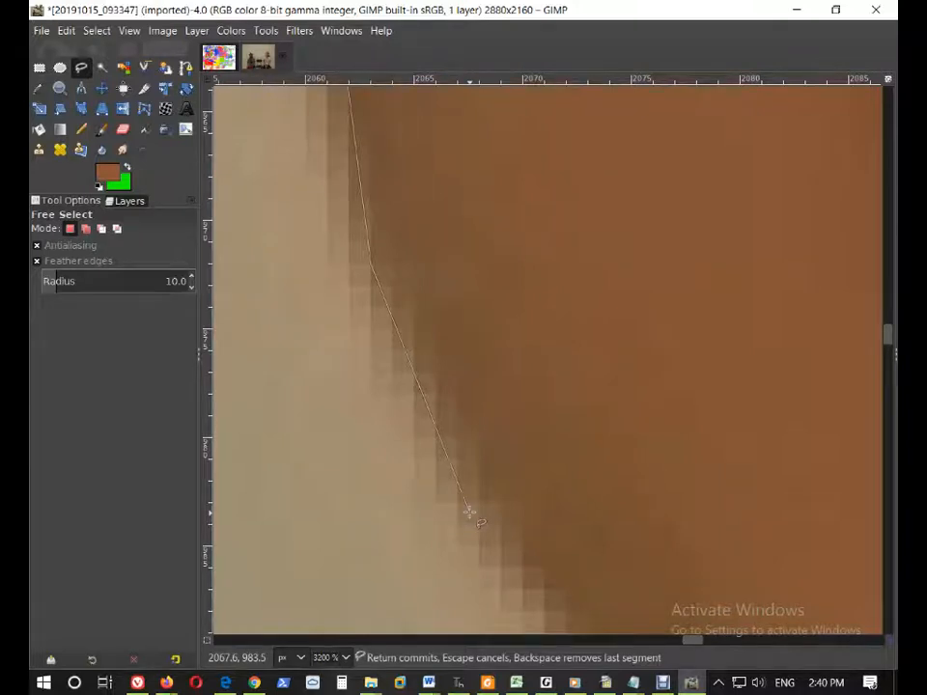
pyautogui.scroll(-2, 469, 513)
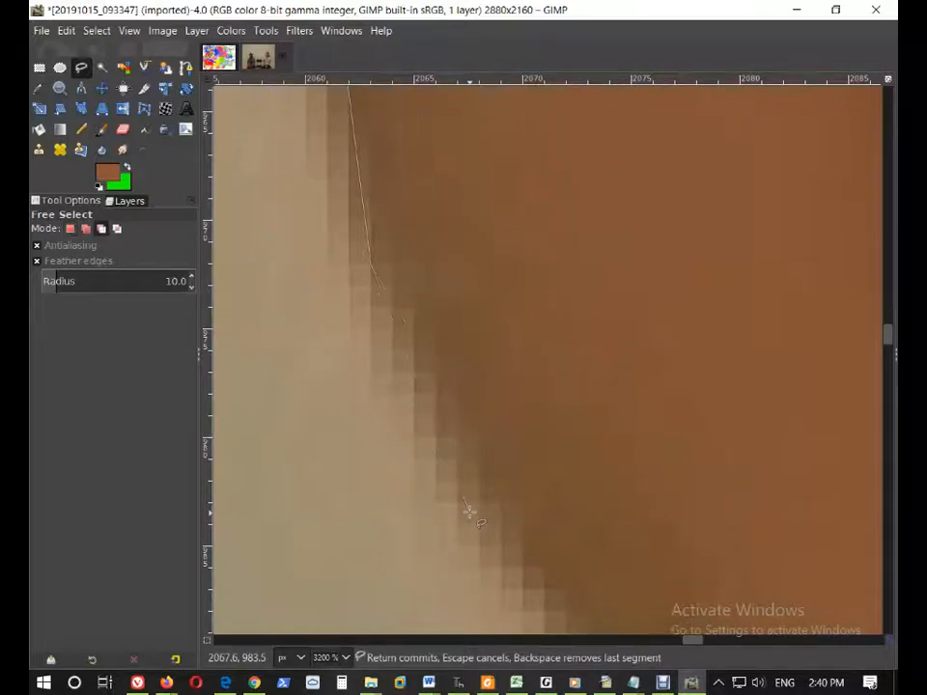
pyautogui.scroll(-1, 504, 488)
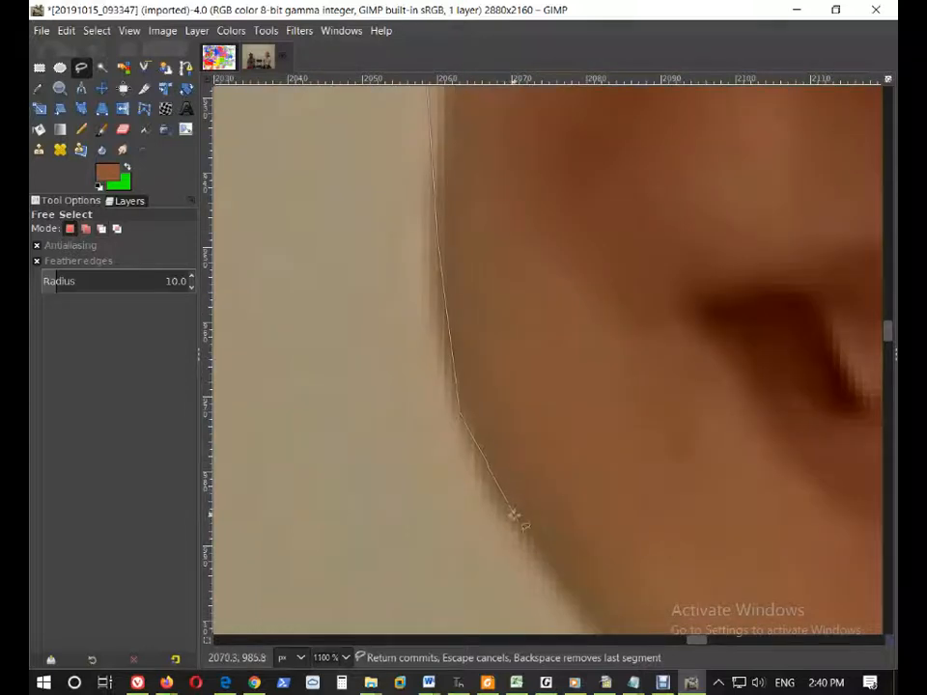
pyautogui.click(534, 534)
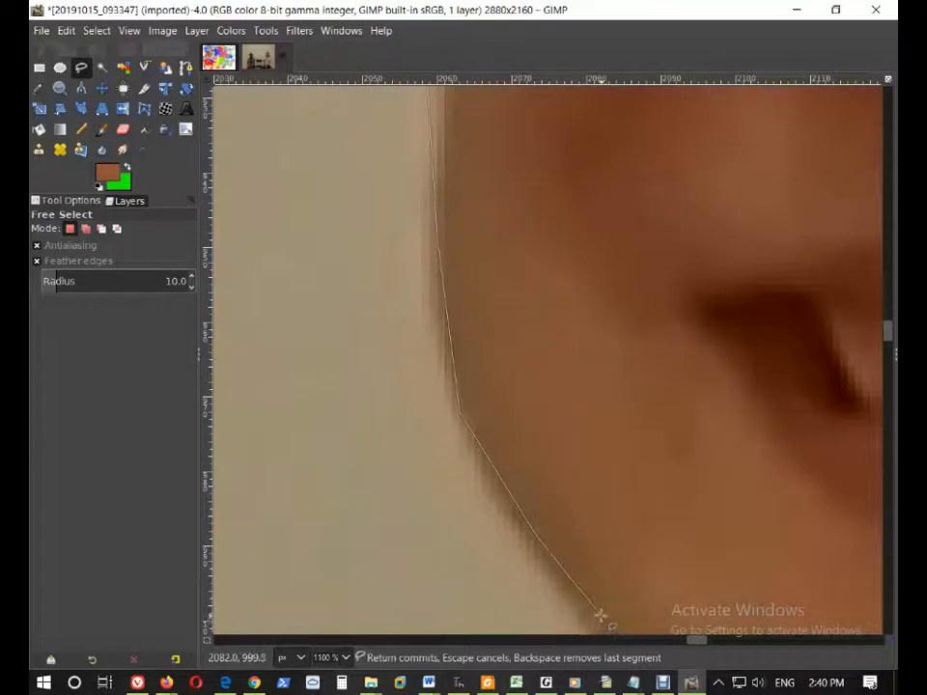
pyautogui.scroll(-5, 599, 621)
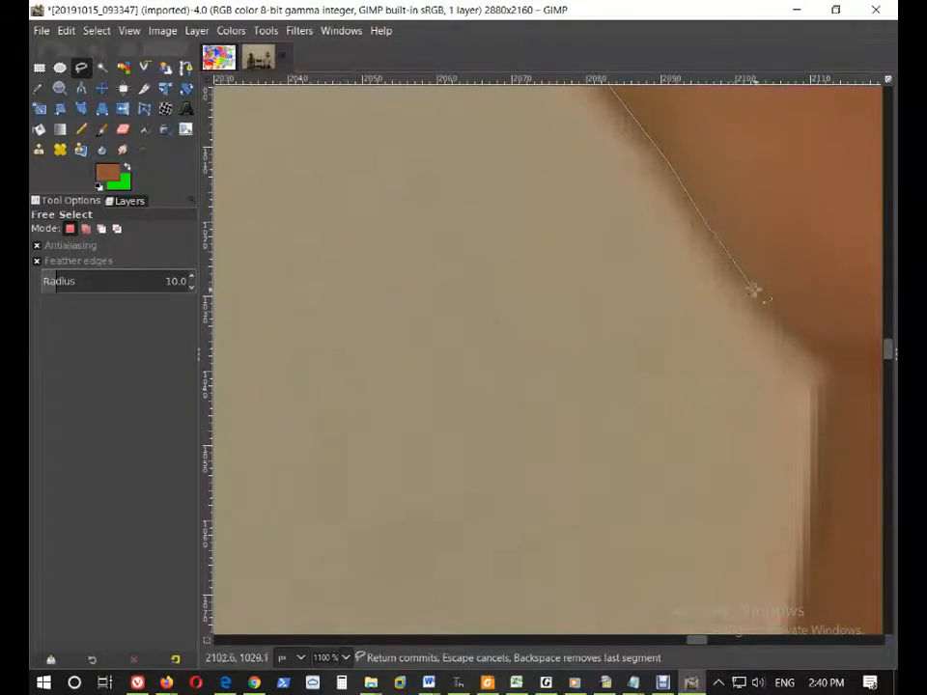
pyautogui.scroll(-3, 826, 335)
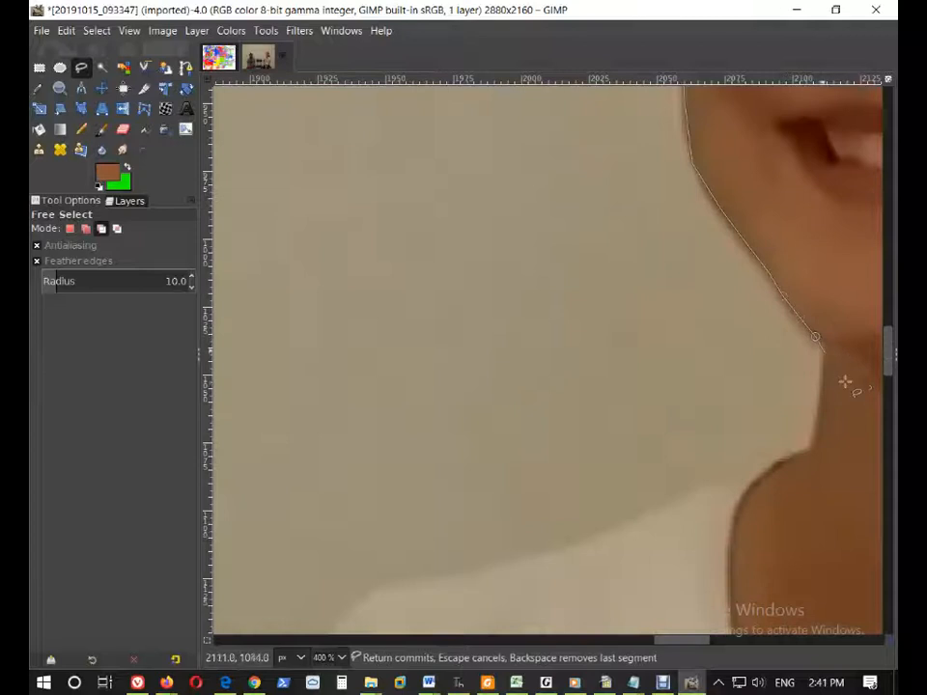
pyautogui.scroll(-3, 709, 644)
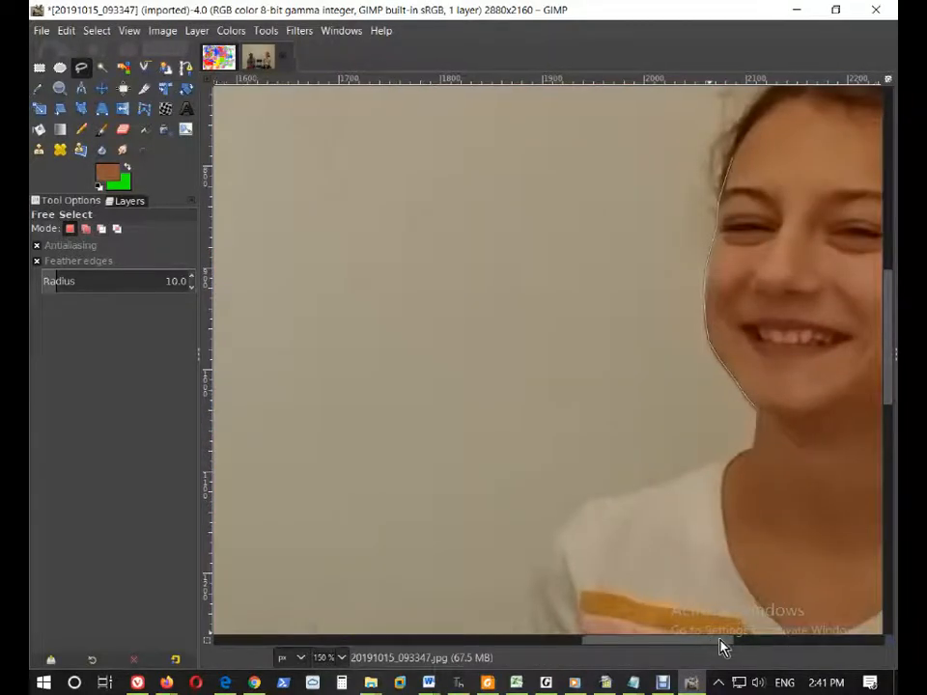
# Step: Close the outline with straight segments under the chin, up past the ear and across the hair to the temple, and copy to the clipboard
pyautogui.hscroll(3, 710, 646)
pyautogui.click(609, 410)
pyautogui.click(731, 352)
pyautogui.click(766, 258)
pyautogui.click(781, 174)
pyautogui.click(754, 96)
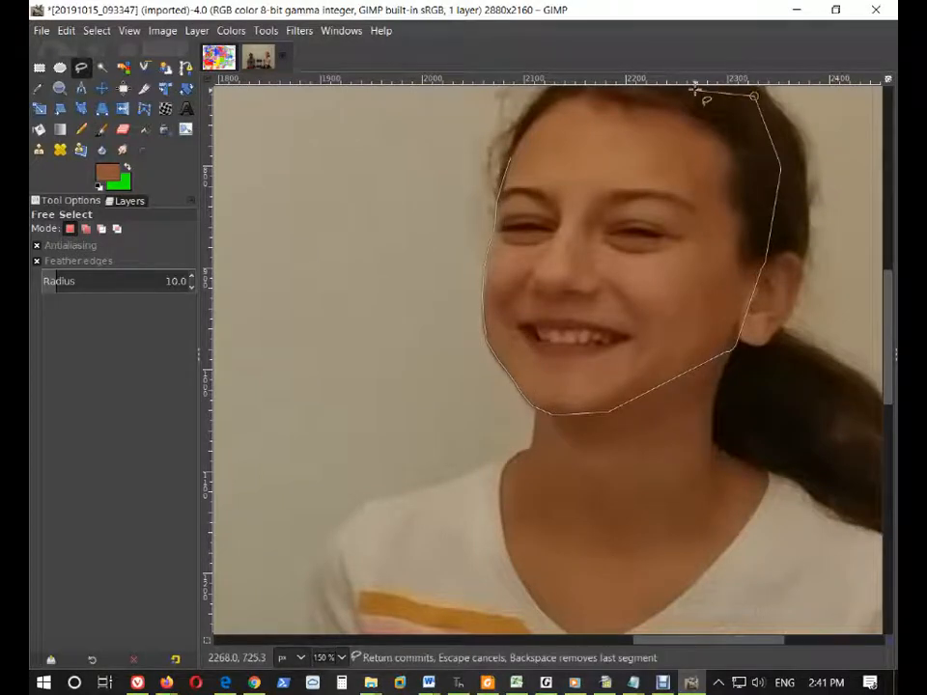
pyautogui.click(560, 92)
pyautogui.click(510, 156)
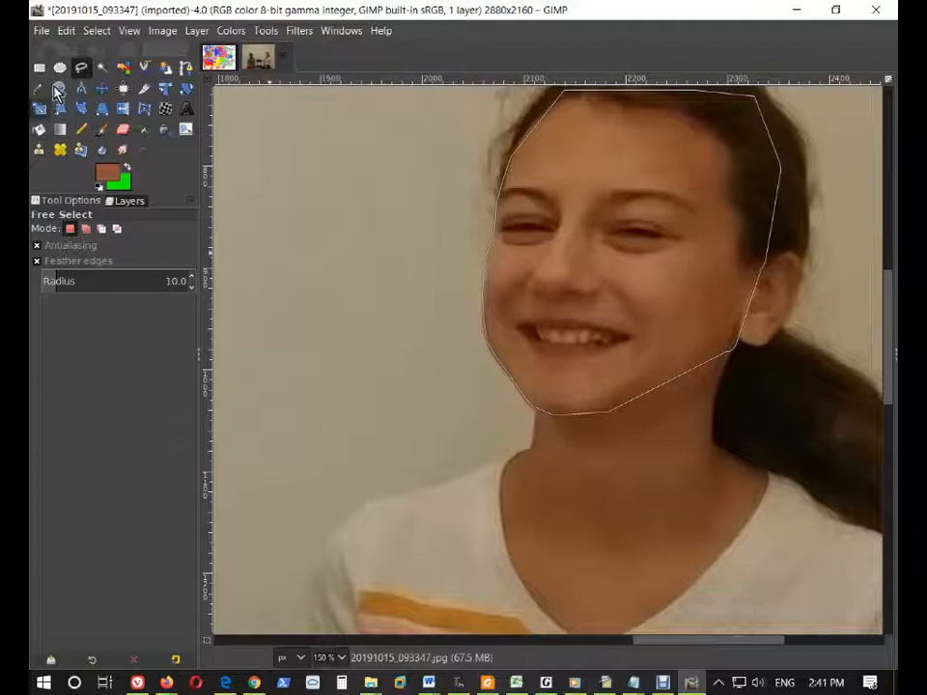
pyautogui.click(69, 31)
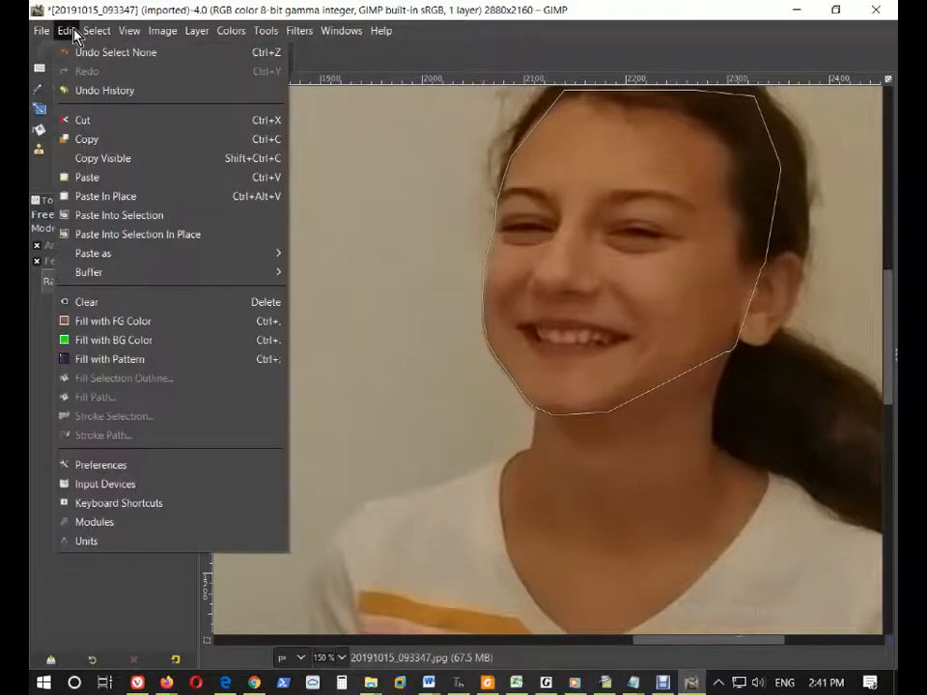
pyautogui.click(126, 141)
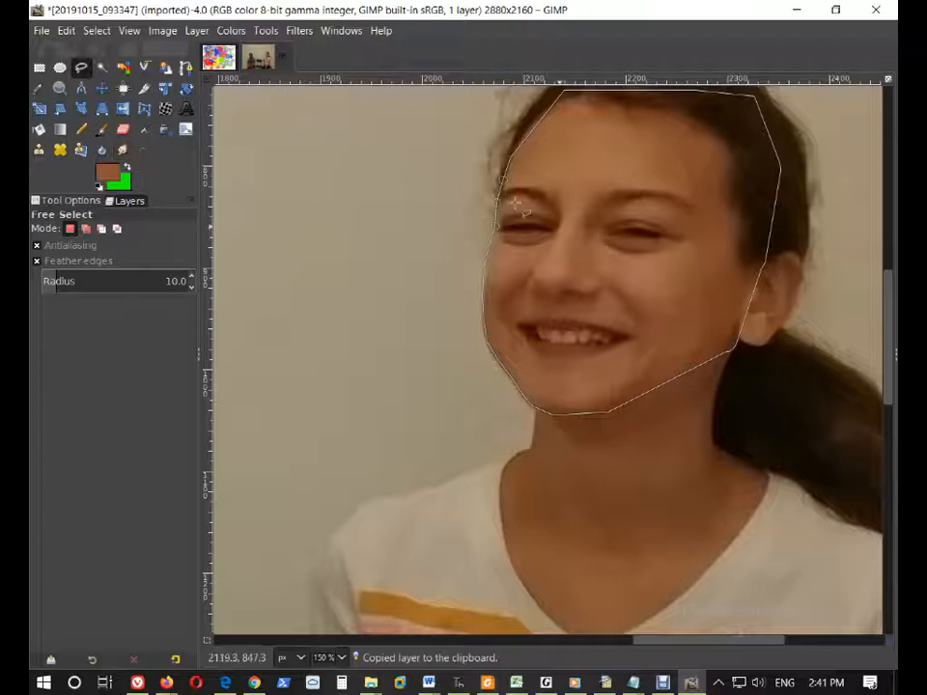
# Step: Paste the copied face and try to shift it sideways and down with the Move tool
pyautogui.click(66, 31)
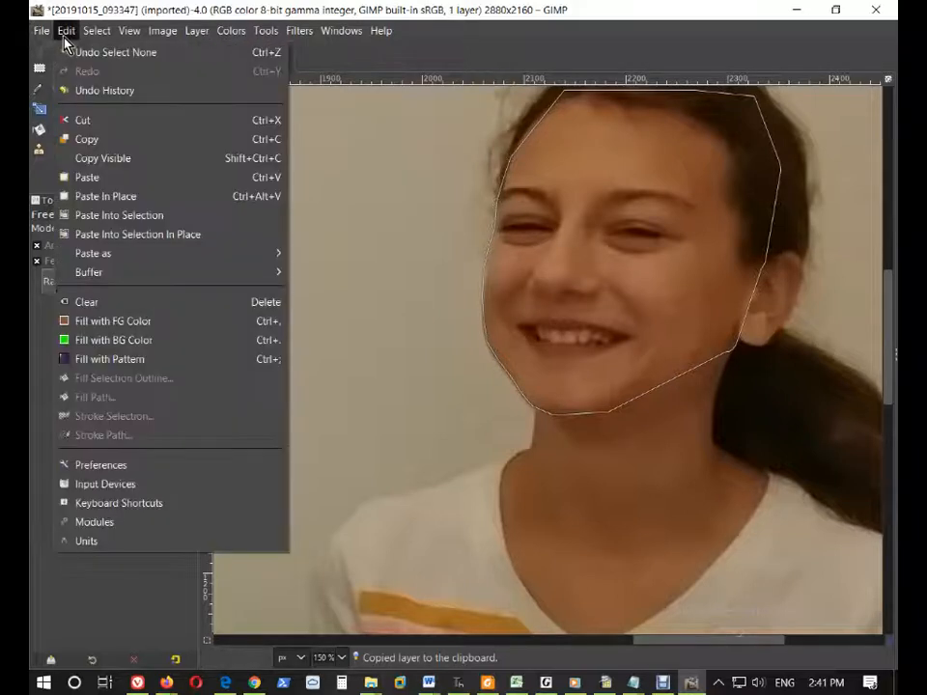
pyautogui.click(116, 178)
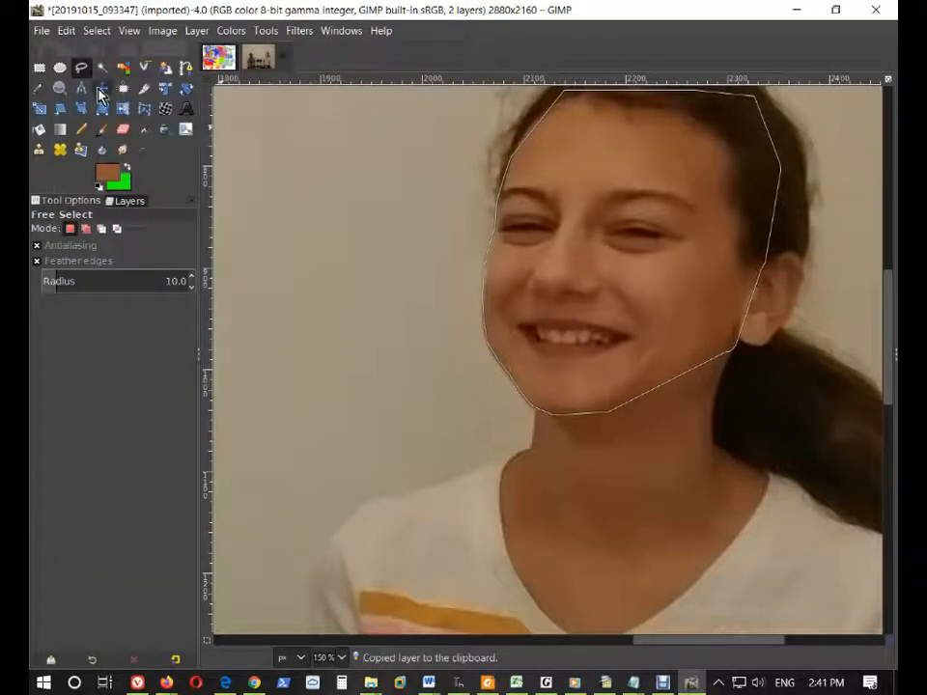
pyautogui.press('m')
pyautogui.moveTo(631, 236)
pyautogui.mouseDown()
pyautogui.moveTo(433, 282)
pyautogui.moveTo(618, 250)
pyautogui.mouseUp()
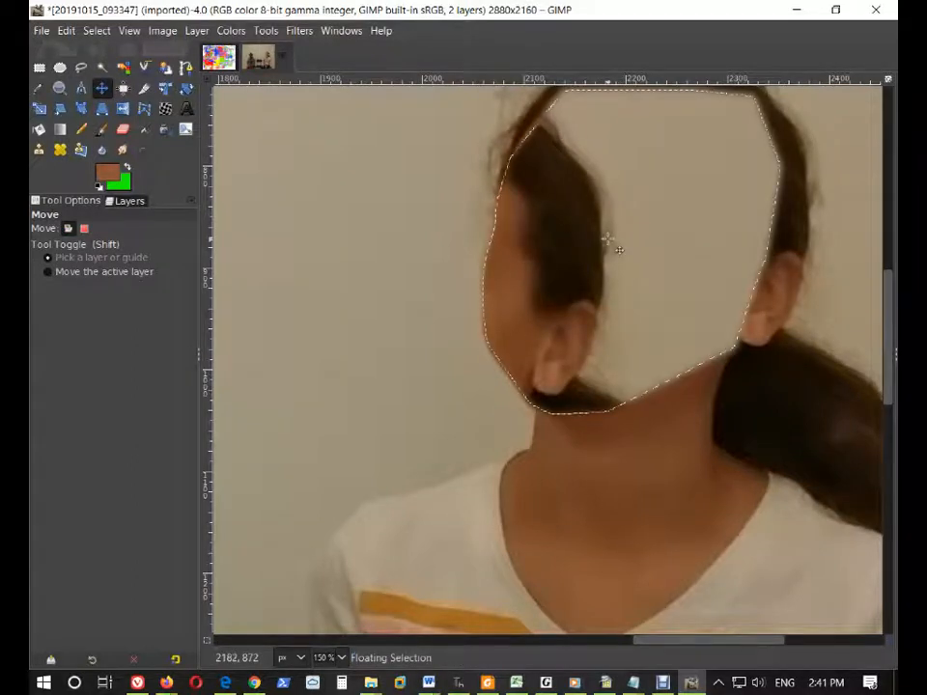
pyautogui.moveTo(607, 239); pyautogui.dragTo(677, 250)
pyautogui.moveTo(695, 330); pyautogui.dragTo(727, 415)
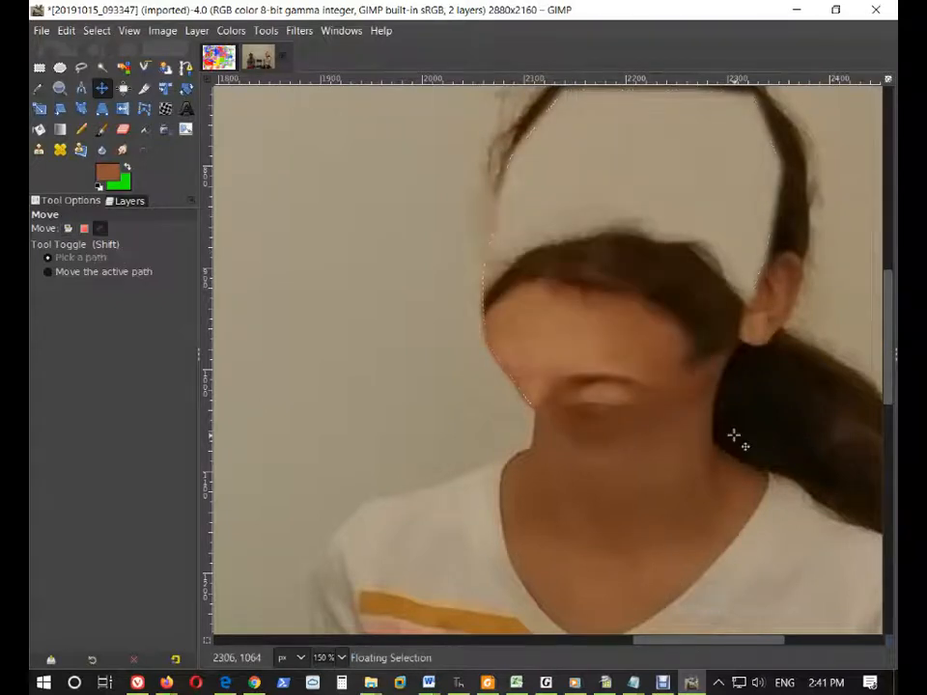
# Step: Undo the moves made to the pixels inside the face outline
pyautogui.hotkey('ctrl', 'z')
pyautogui.hotkey('ctrl', 'y')
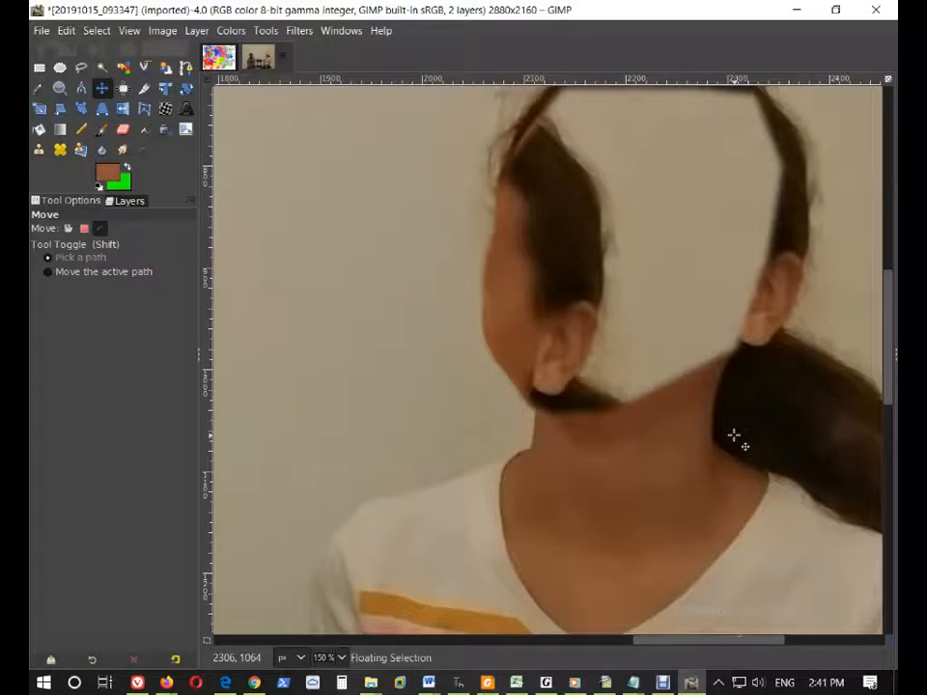
pyautogui.hotkey('ctrl', 'z')
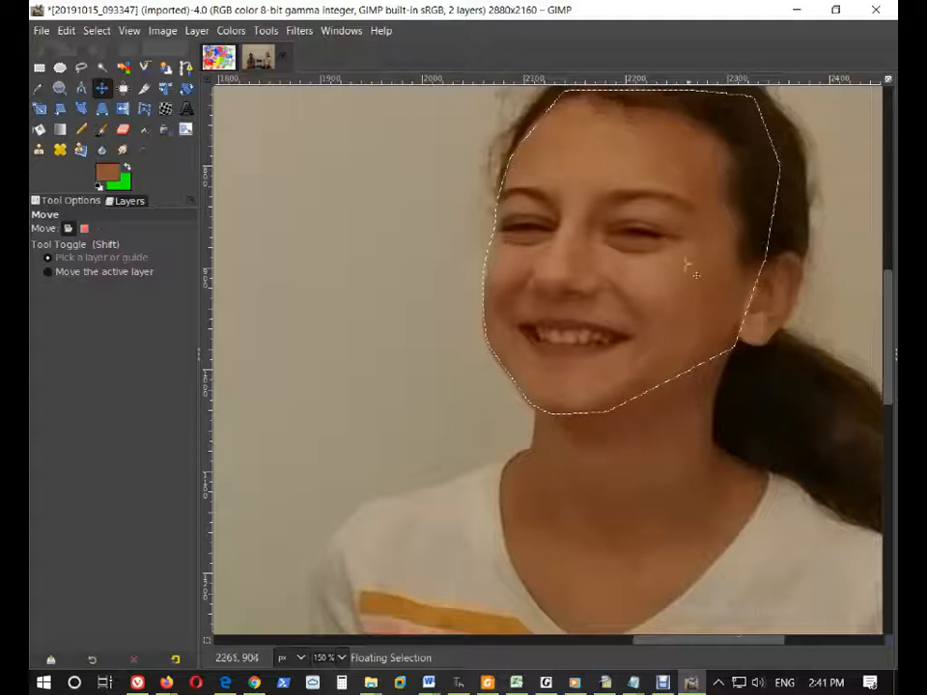
# Step: Switch to Rectangle Select, copy the outlined face again and paste it as a floating selection
pyautogui.click(160, 32)
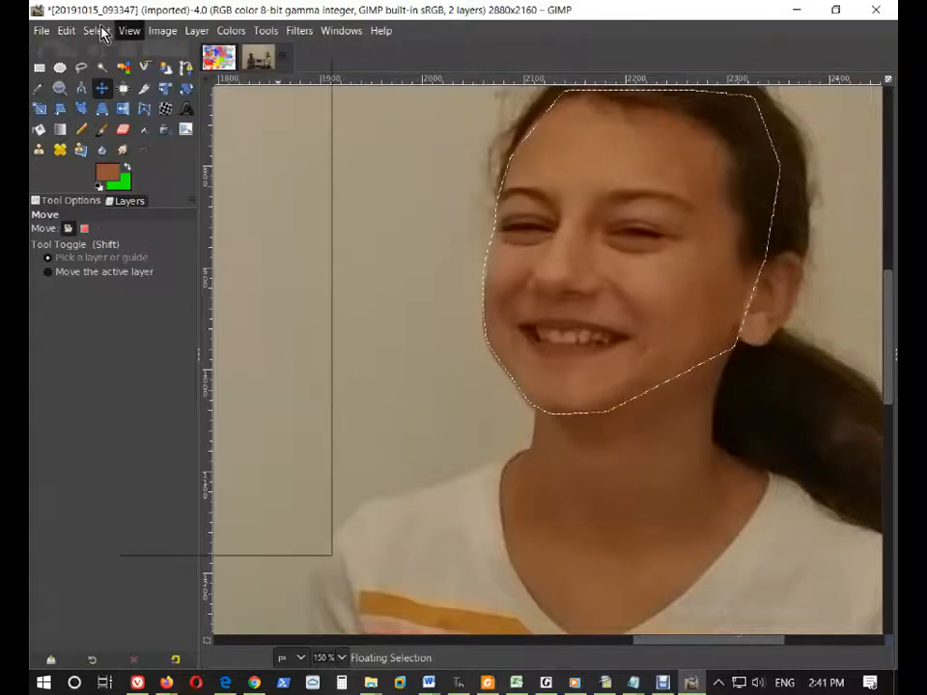
pyautogui.click(38, 68)
pyautogui.click(39, 71)
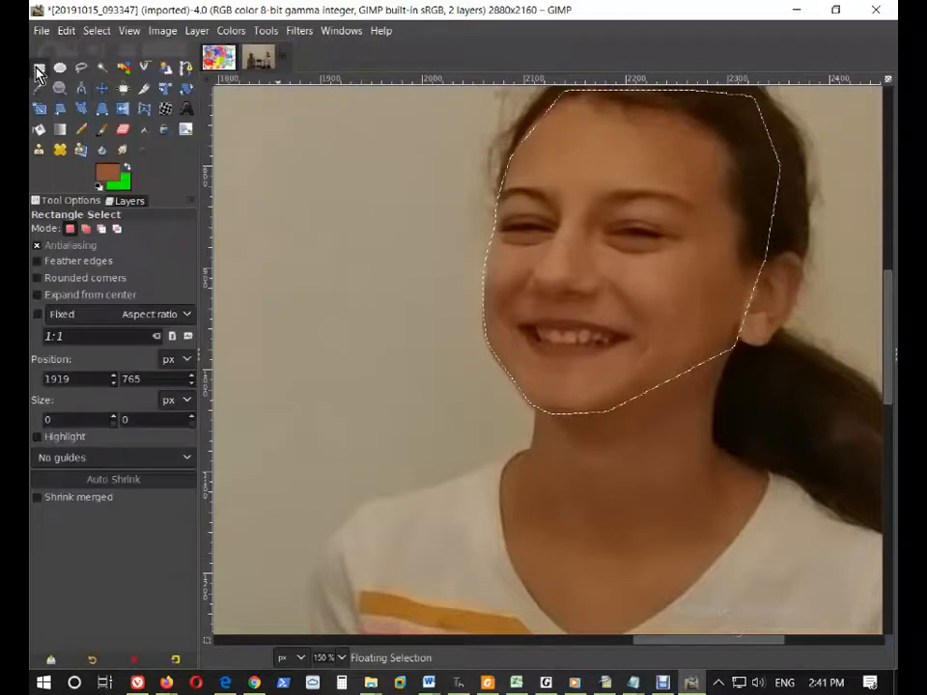
pyautogui.click(96, 32)
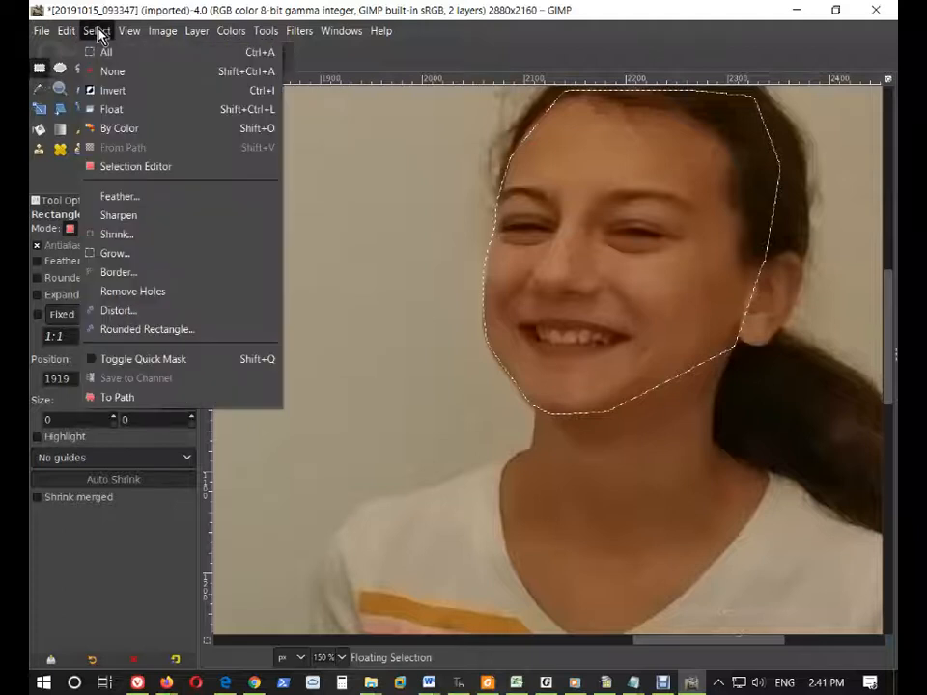
pyautogui.click(90, 135)
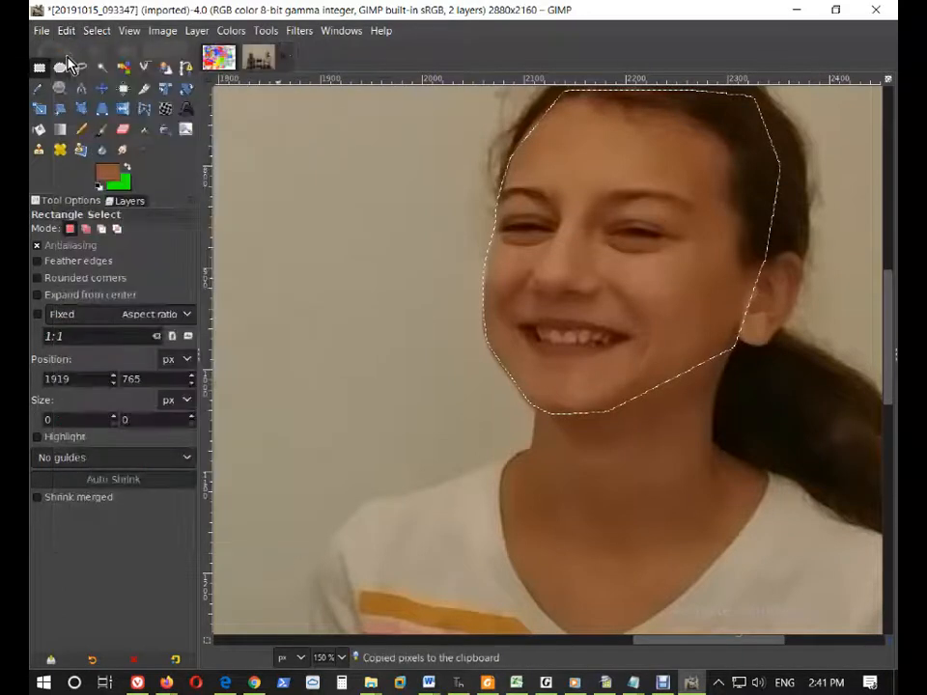
pyautogui.click(66, 31)
pyautogui.click(87, 176)
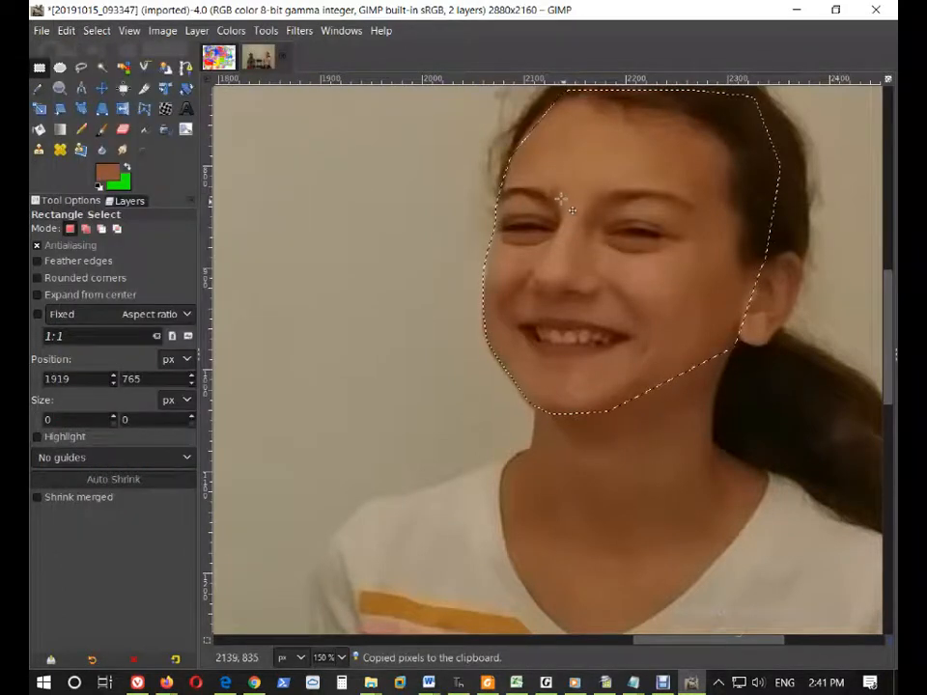
# Step: Move the pasted face across the photo onto the face of the girl in the purple jacket
pyautogui.moveTo(635, 169); pyautogui.dragTo(409, 242)
pyautogui.scroll(-6, 437, 350)
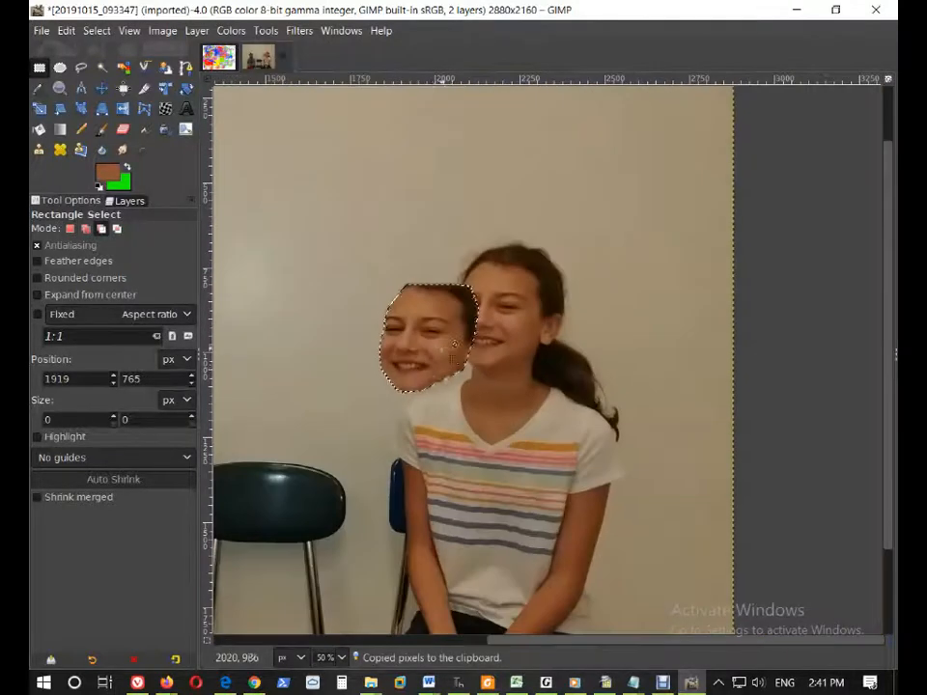
pyautogui.moveTo(367, 645); pyautogui.dragTo(243, 620)
pyautogui.scroll(4, 439, 369)
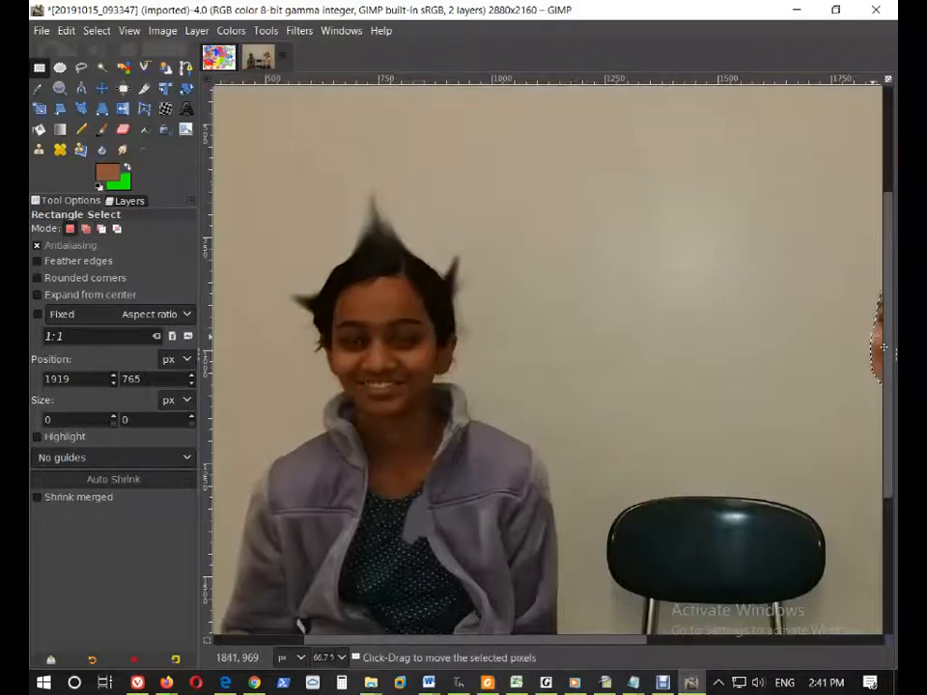
pyautogui.moveTo(884, 346); pyautogui.dragTo(354, 359)
pyautogui.scroll(2, 354, 359)
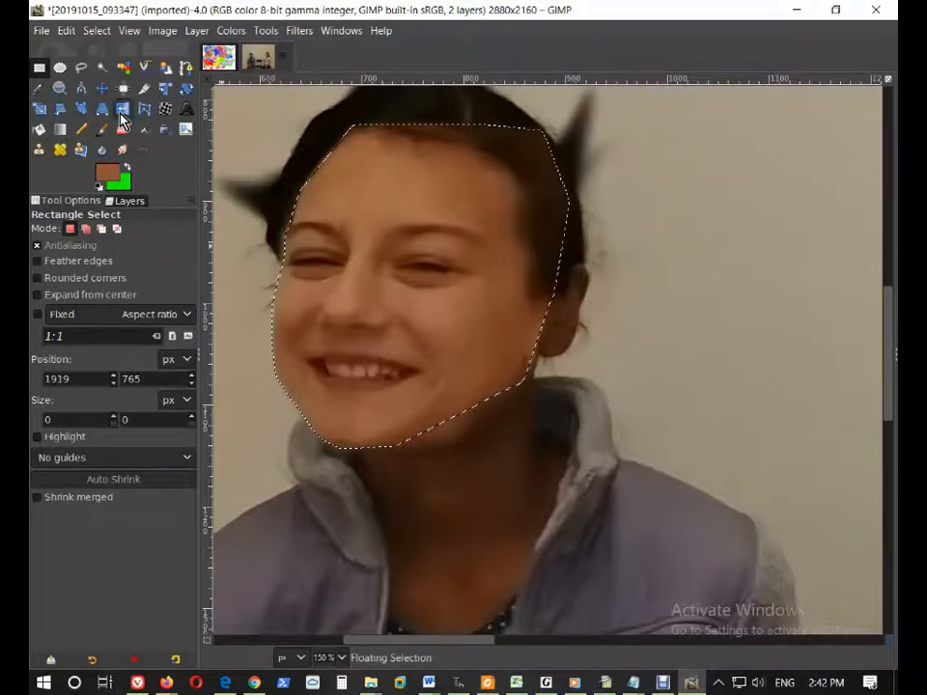
# Step: Flip the pasted face horizontally, toggling the direction to compare, so it looks toward the other girl
pyautogui.click(123, 110)
pyautogui.click(416, 220)
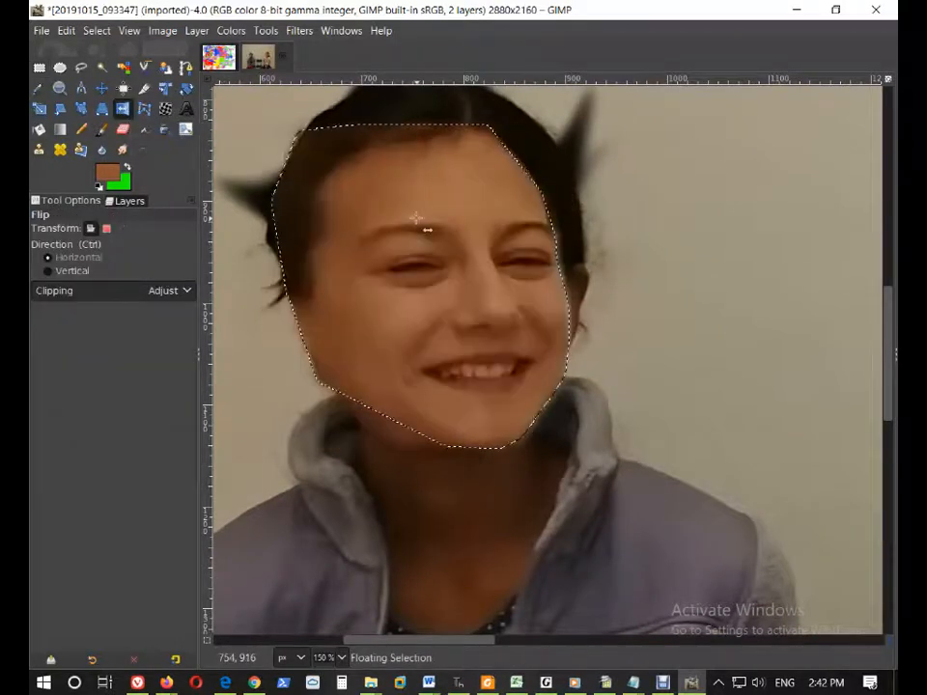
pyautogui.click(416, 220)
pyautogui.click(416, 220)
pyautogui.click(416, 221)
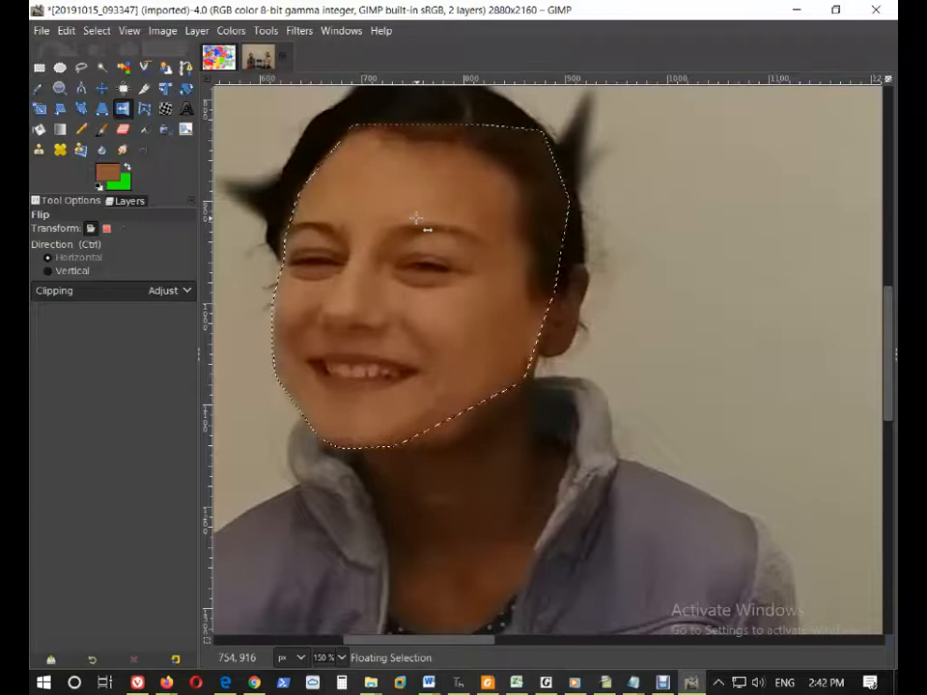
# Step: Apply Perspective to the pasted face, pulling the lower corner nearest the empty chair inward to narrow the chin side
pyautogui.click(101, 112)
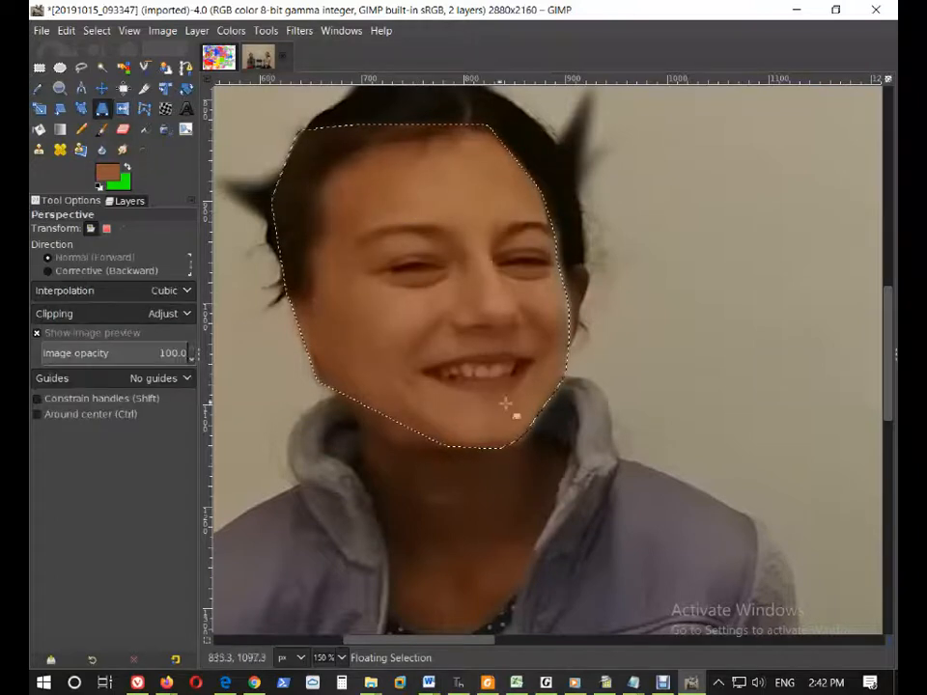
pyautogui.click(458, 243)
pyautogui.moveTo(577, 462); pyautogui.dragTo(540, 472)
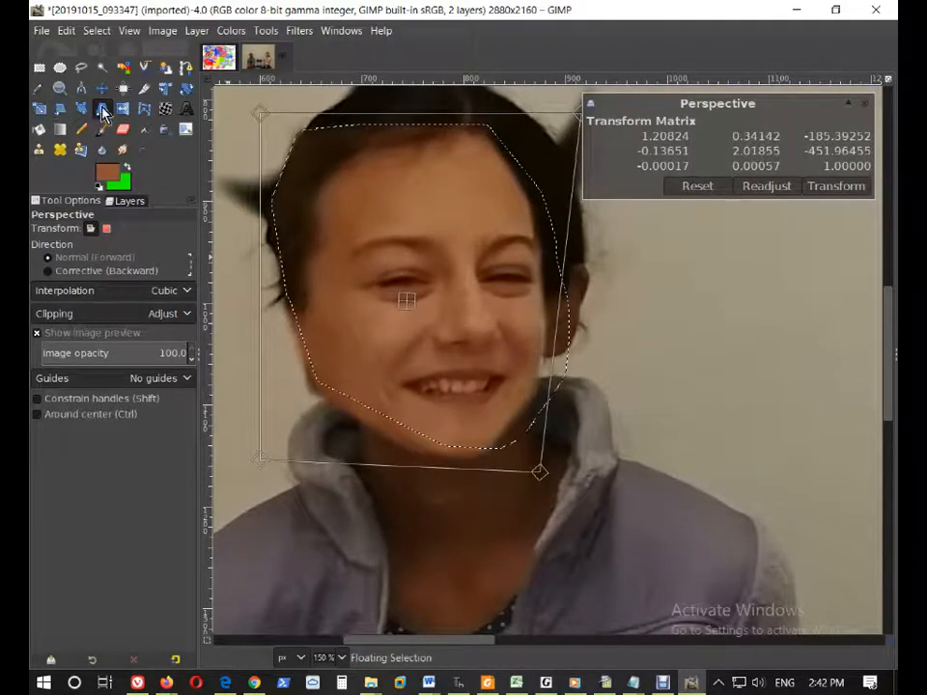
# Step: Rotate the pasted face by about 6.41 degrees around its center
pyautogui.click(187, 87)
pyautogui.click(444, 227)
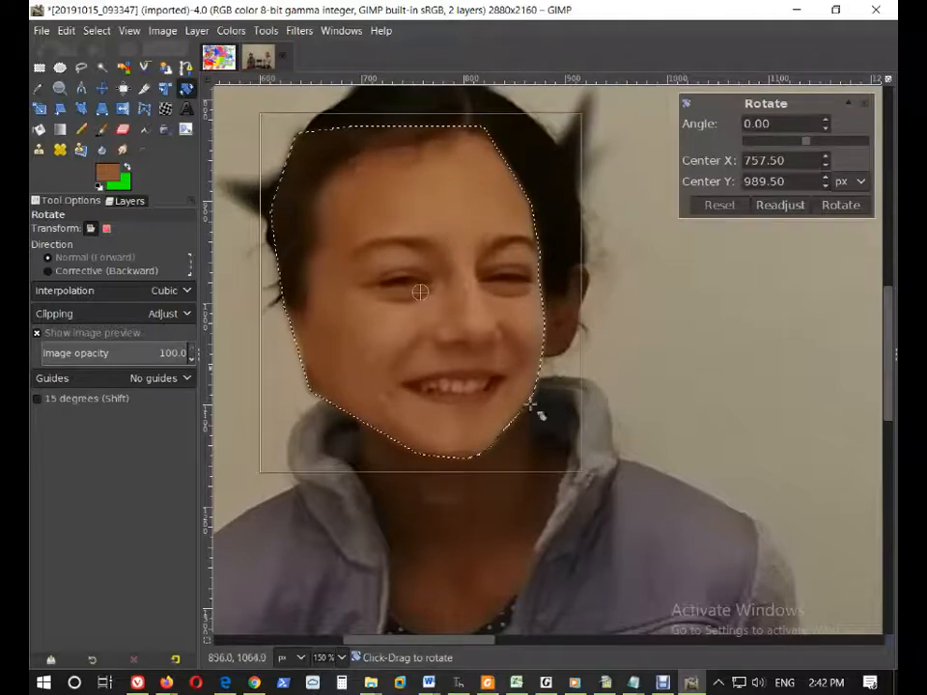
pyautogui.moveTo(434, 478); pyautogui.dragTo(542, 460)
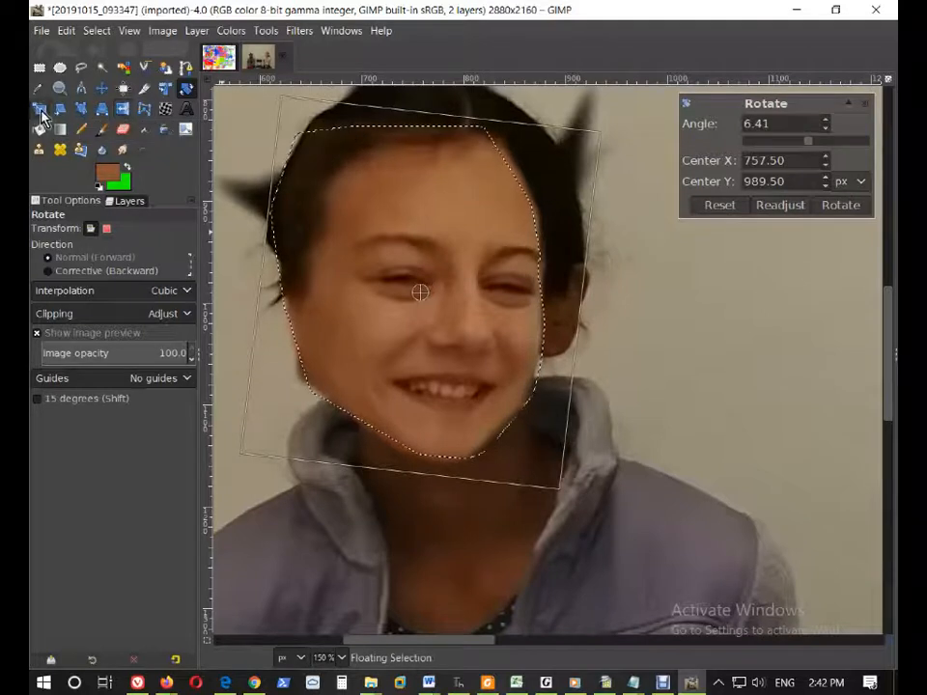
pyautogui.press('Return')
# Step: Scale the pasted face up to about 390 × 428 pixels, keeping its aspect ratio
pyautogui.hotkey('shift', 's')
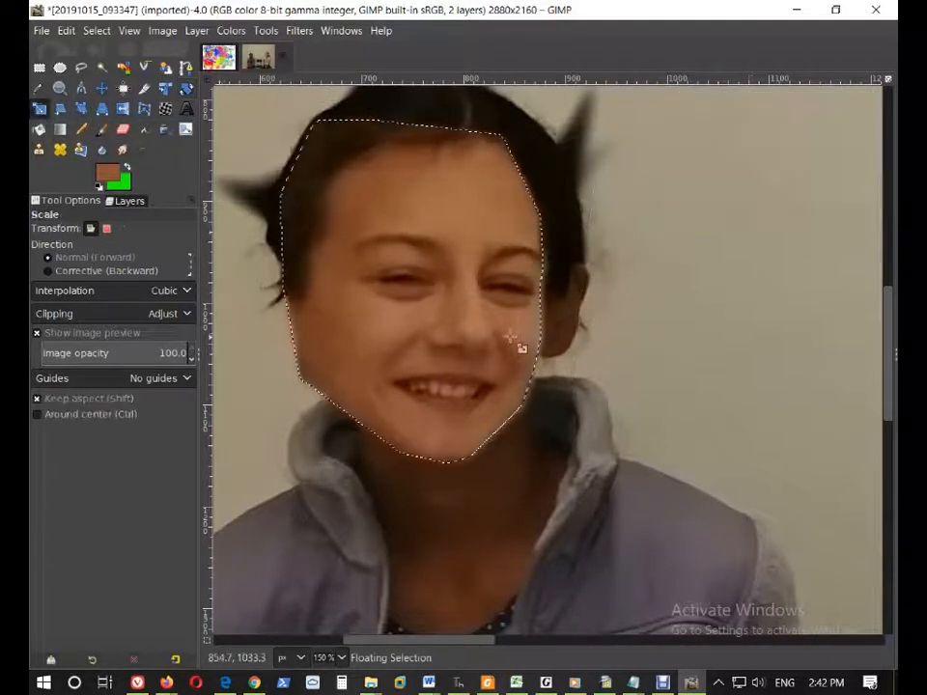
pyautogui.click(498, 350)
pyautogui.moveTo(628, 96); pyautogui.dragTo(663, 58)
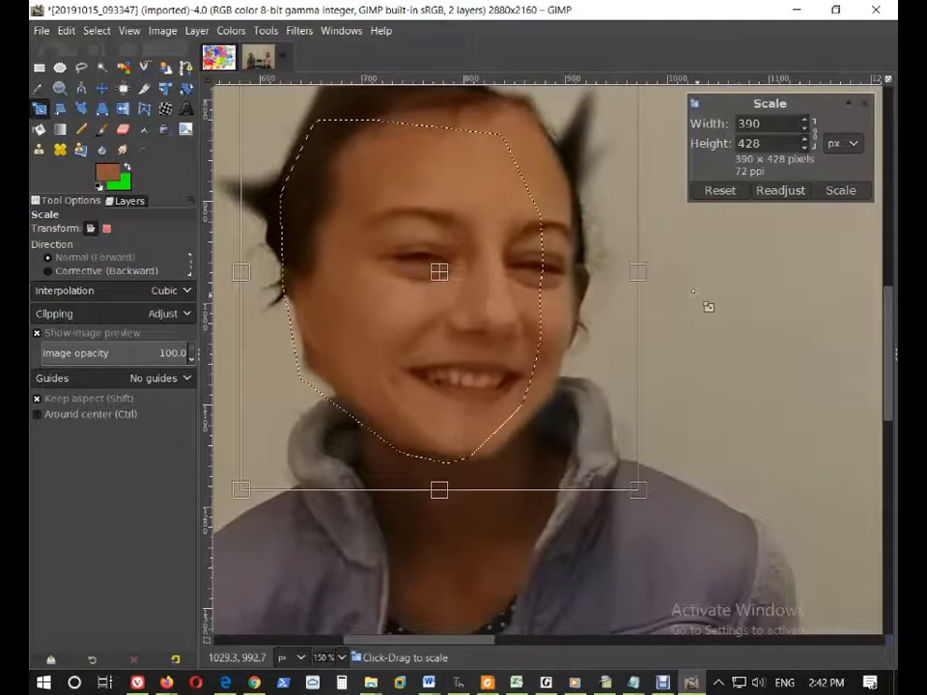
pyautogui.click(838, 191)
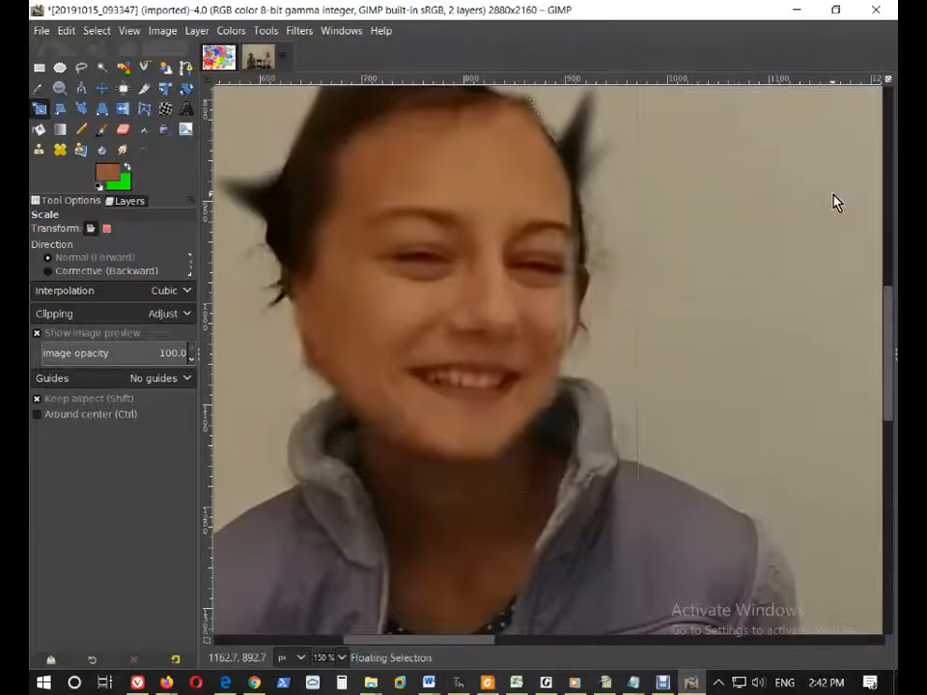
# Step: Bring the whole photo into view and select the entire image
pyautogui.scroll(-2, 744, 372)
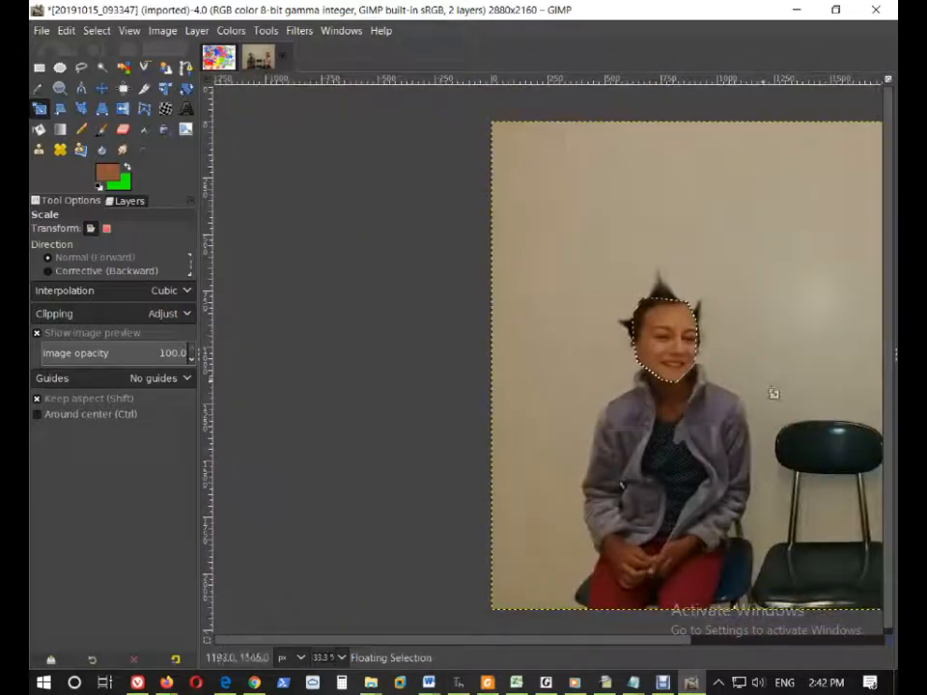
pyautogui.moveTo(596, 640); pyautogui.dragTo(657, 643)
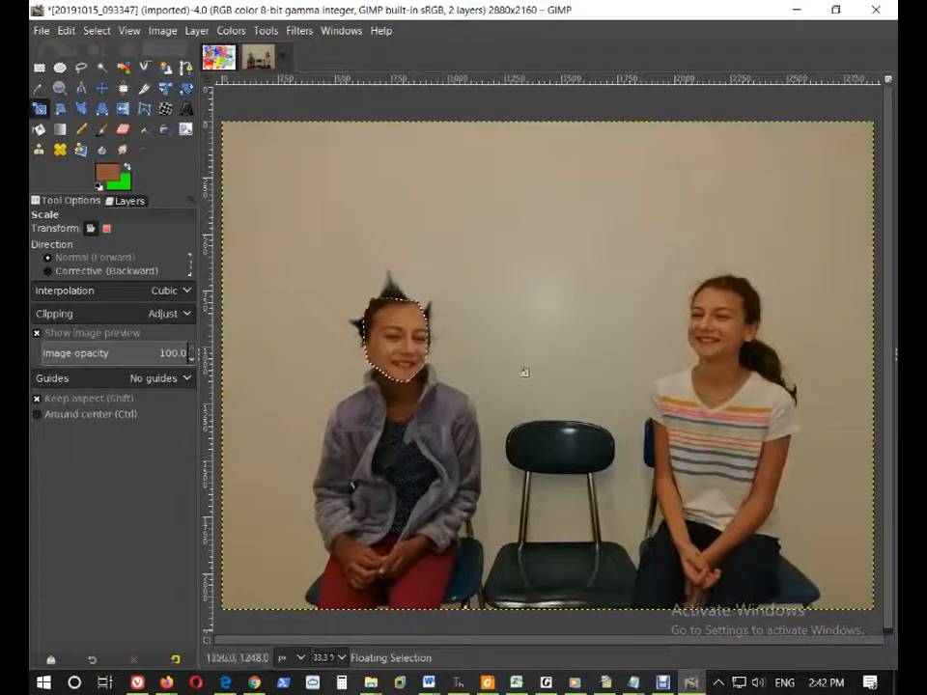
pyautogui.click(97, 30)
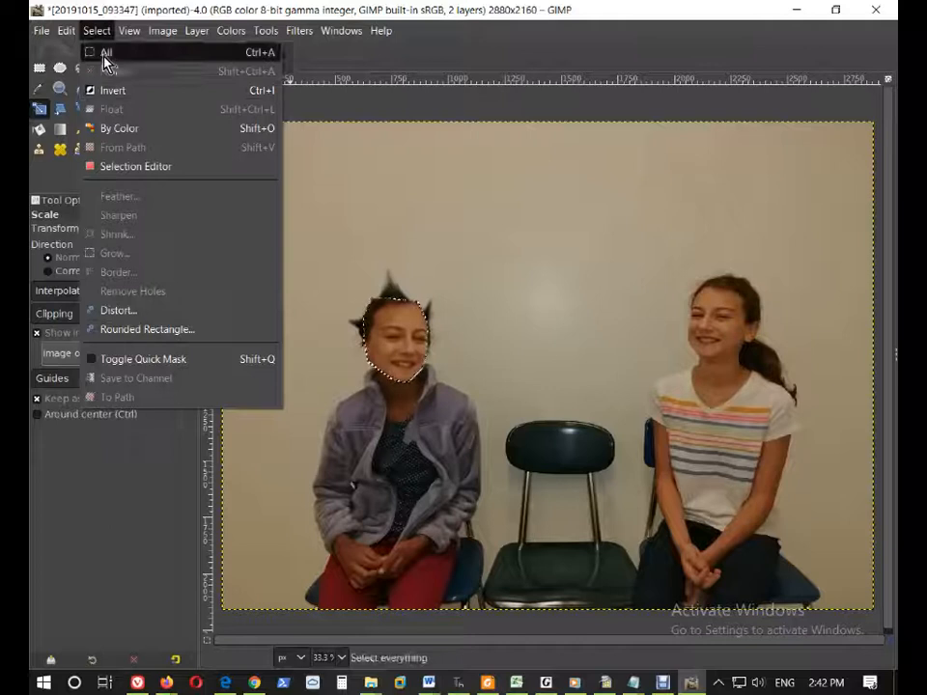
pyautogui.click(104, 52)
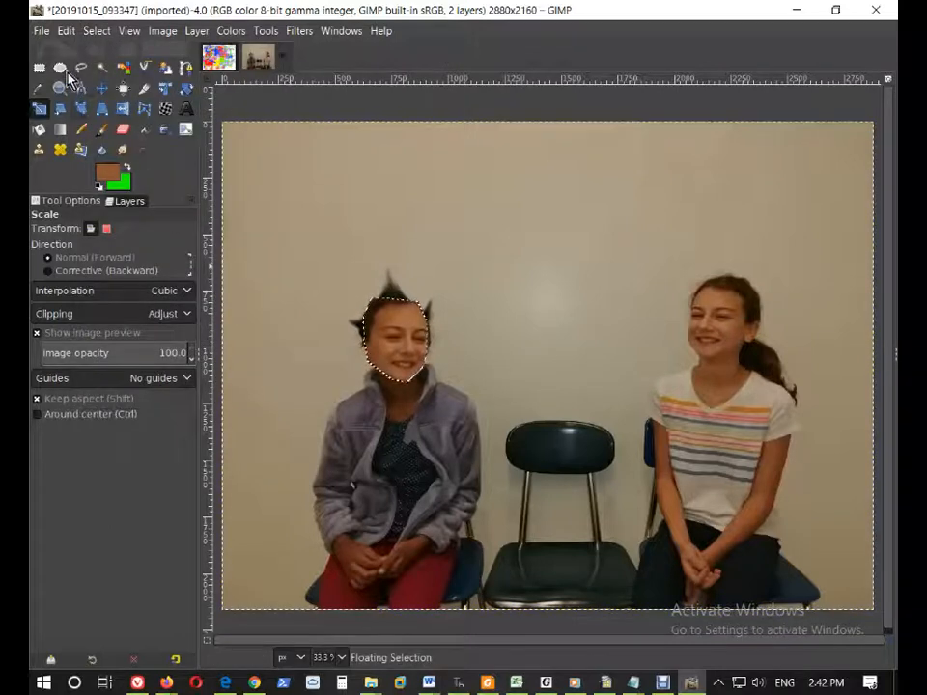
# Step: Anchor the floating face onto the photo with the Move tool, undo it, and anchor it again
pyautogui.click(97, 90)
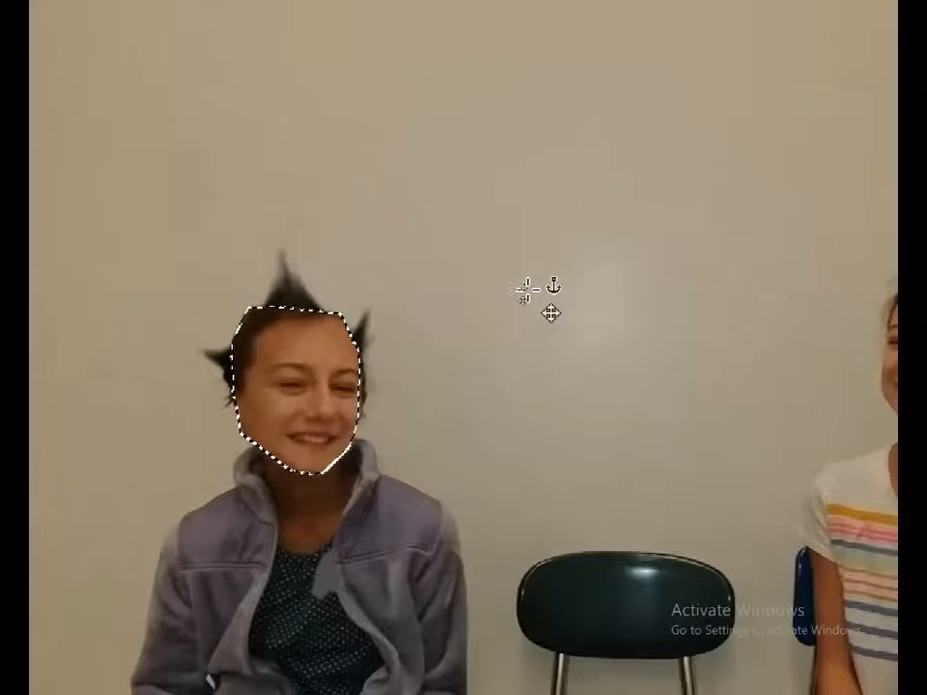
pyautogui.click(470, 256)
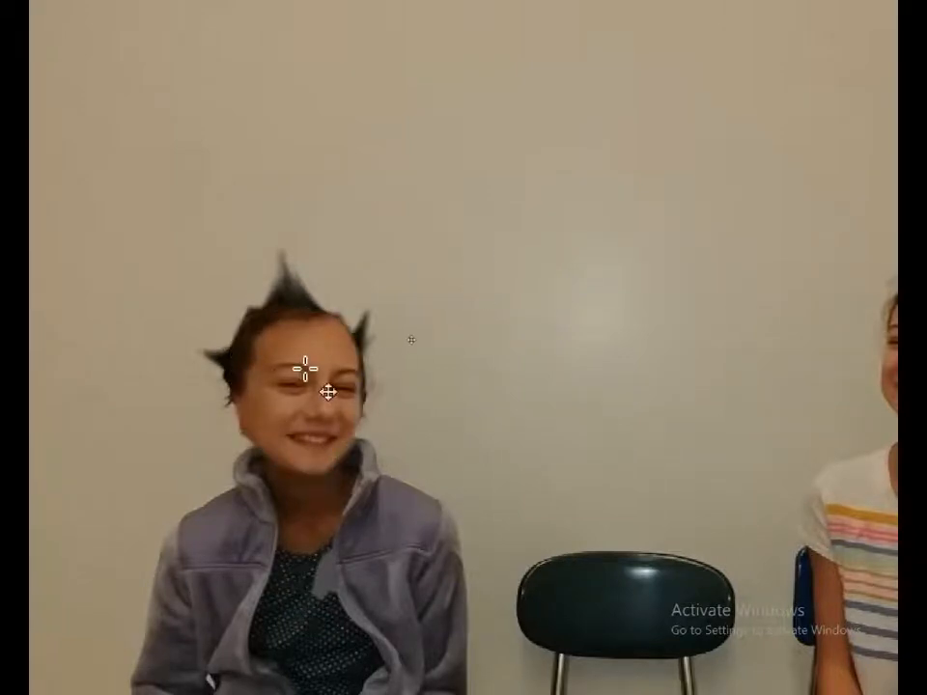
pyautogui.hotkey('ctrl', 'z')
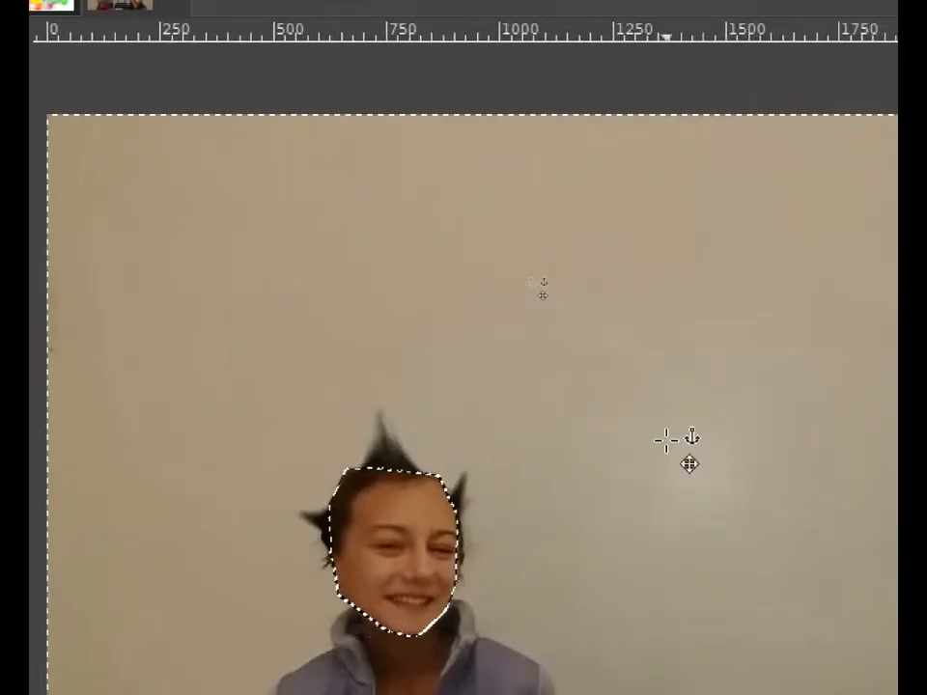
pyautogui.click(664, 515)
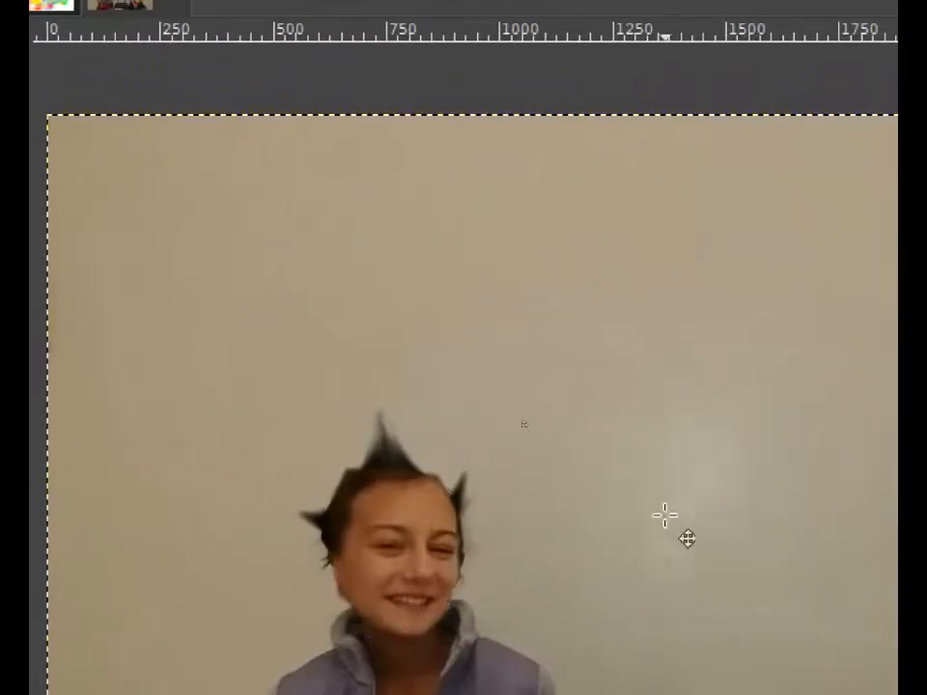